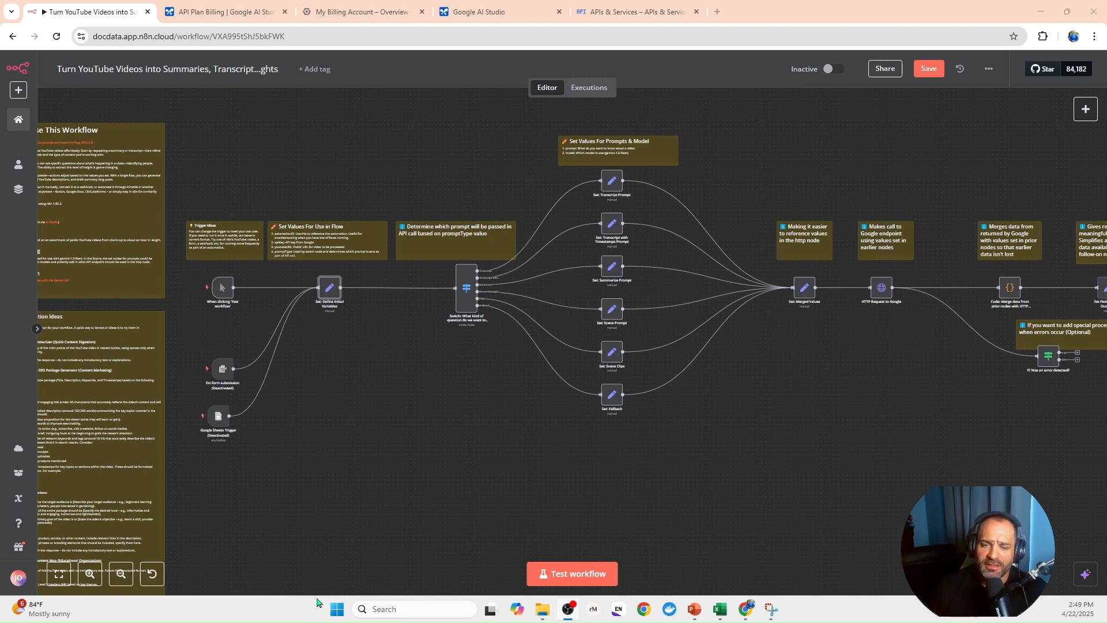
- Examine the fields to set in the Set: Define Initial Variables node
double_click(330, 288)
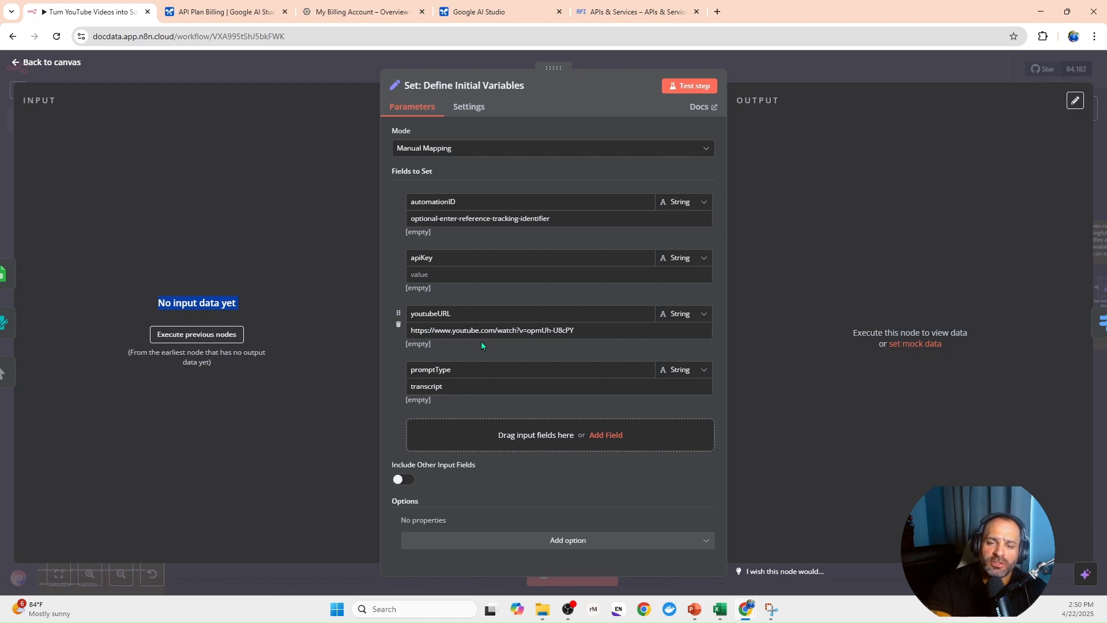
key(Escape)
- Execute the workflow through the Google Sheets node at its end
drag(498, 411, 421, 405)
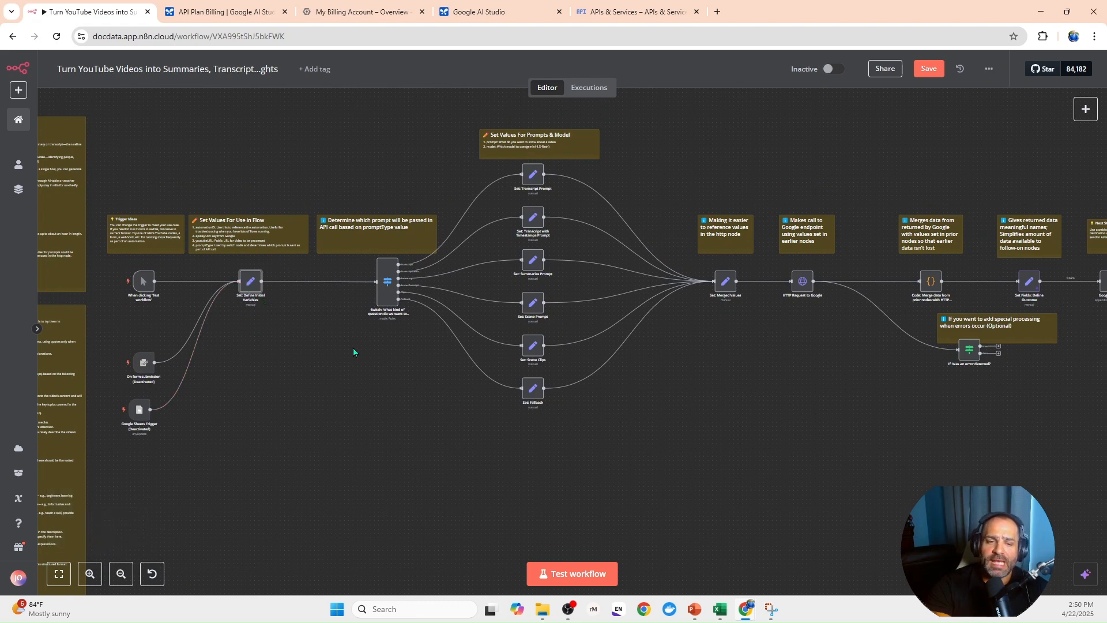
drag(453, 416, 374, 396)
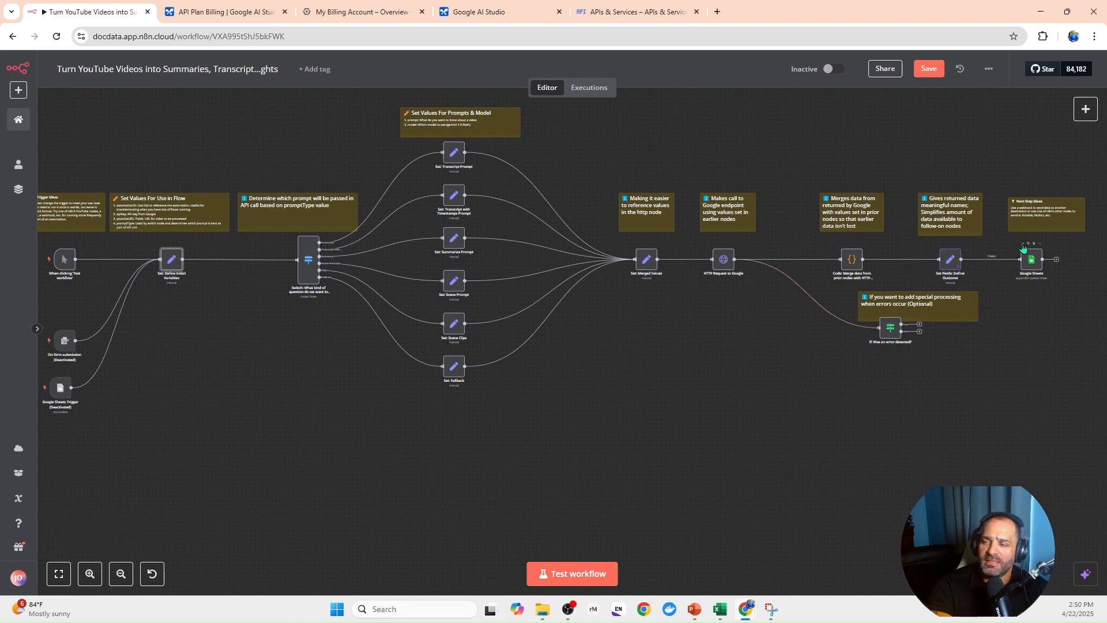
click(1023, 245)
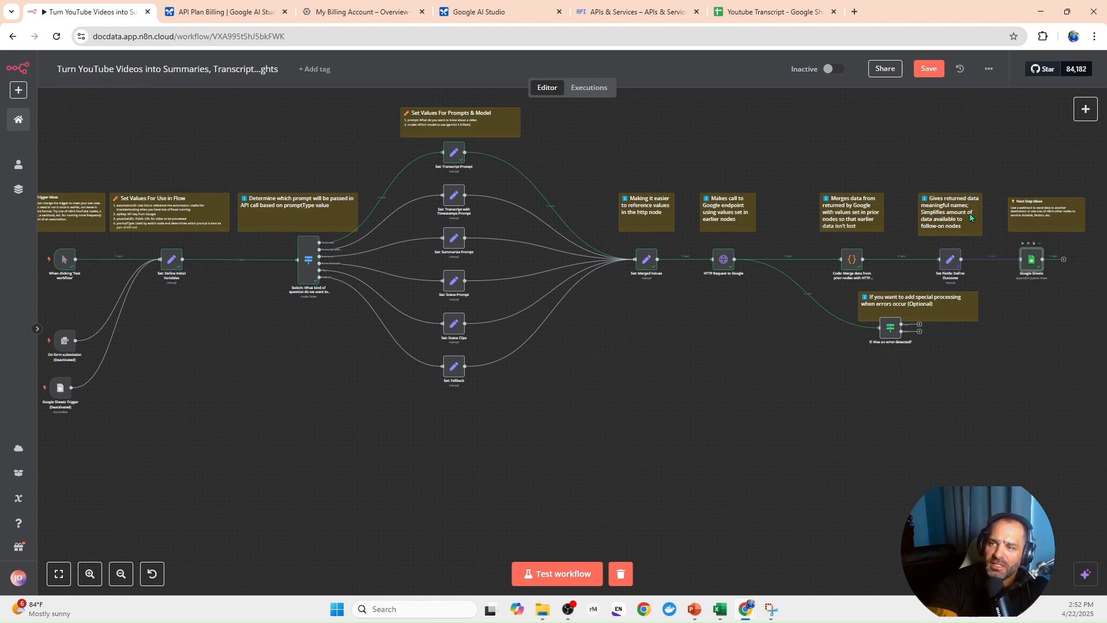
- Switch to the Youtube Transcript sheet in Google Sheets and check the transcript in cell B2 against the workflow
click(749, 12)
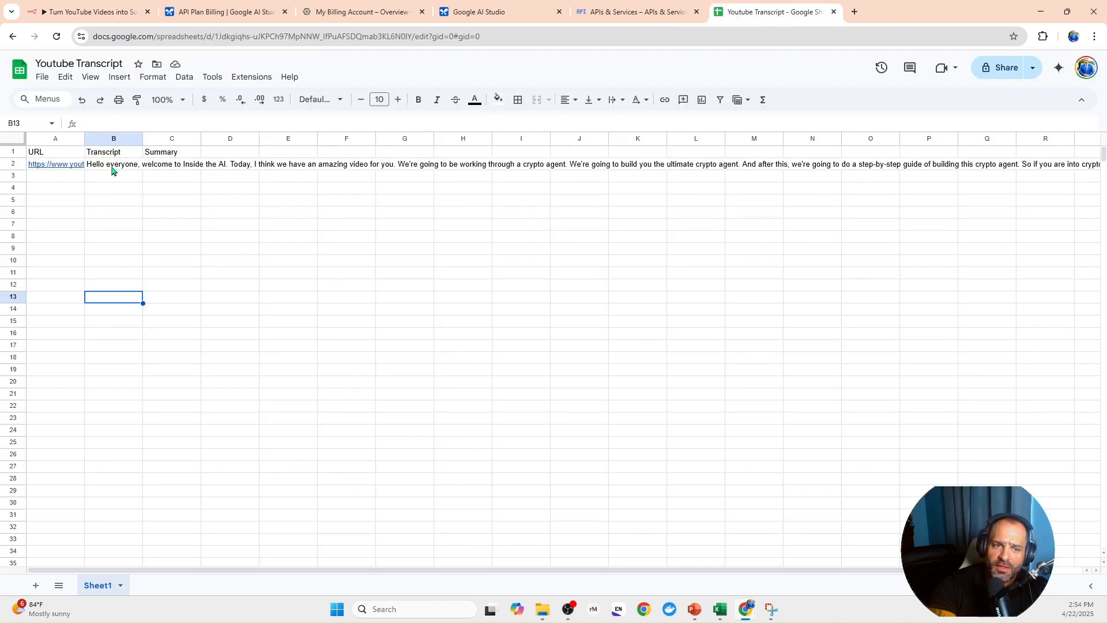
click(112, 168)
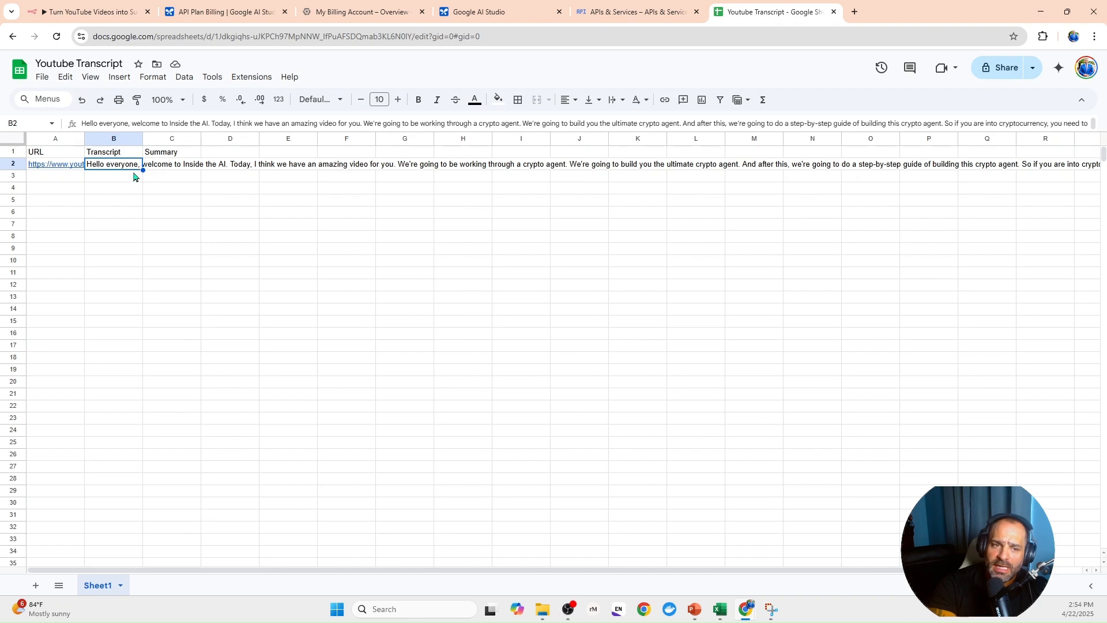
click(96, 14)
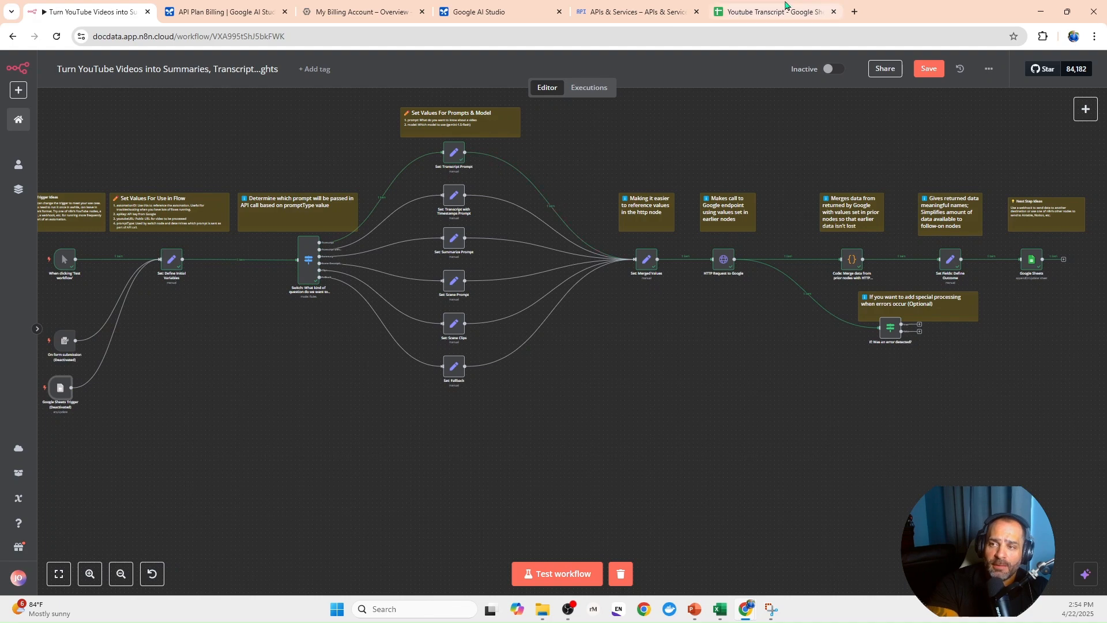
click(773, 11)
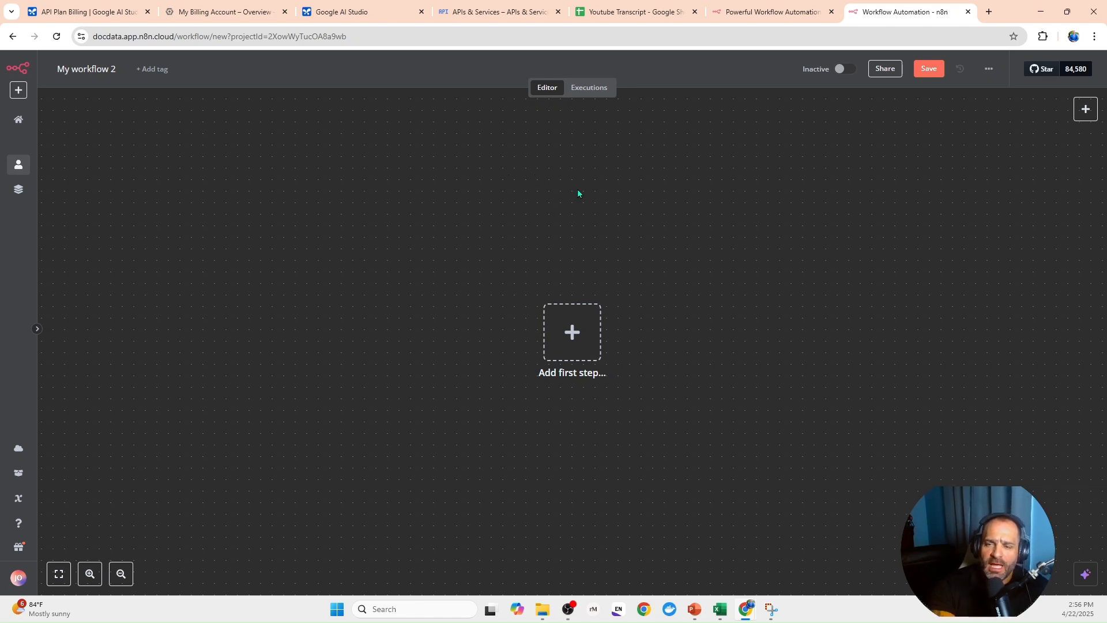
- Rename the new workflow as Youtube Transcript WF
click(115, 79)
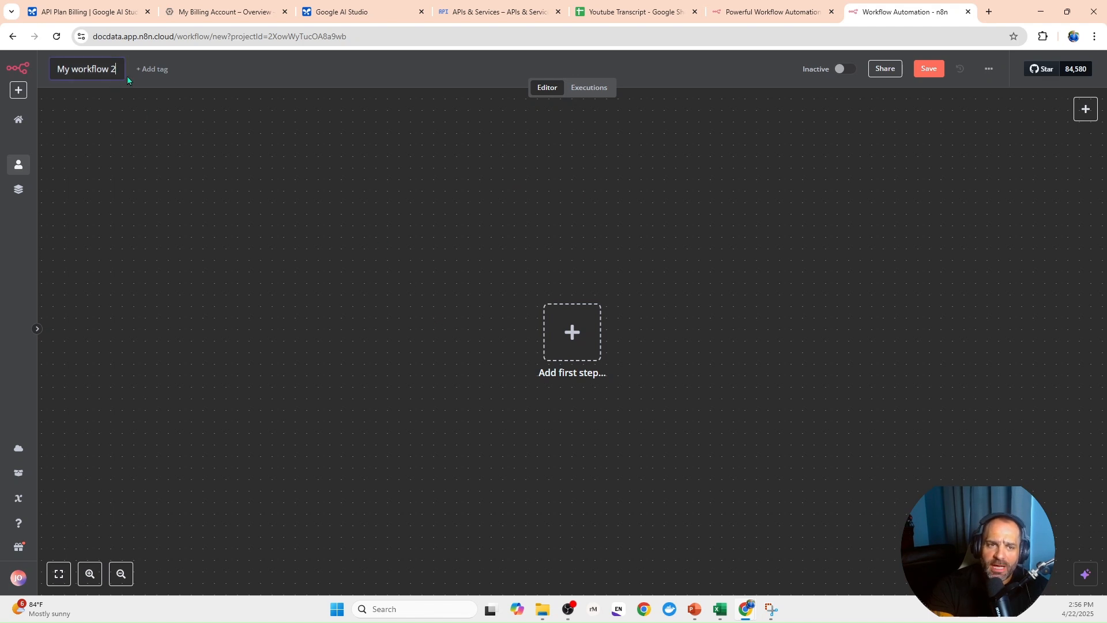
key(BackSpace)
key(BackSpace)
key(BackSpace)
key(BackSpace)
key(BackSpace)
key(BackSpace)
key(BackSpace)
key(BackSpace)
key(BackSpace)
key(BackSpace)
key(BackSpace)
key(BackSpace)
key(BackSpace)
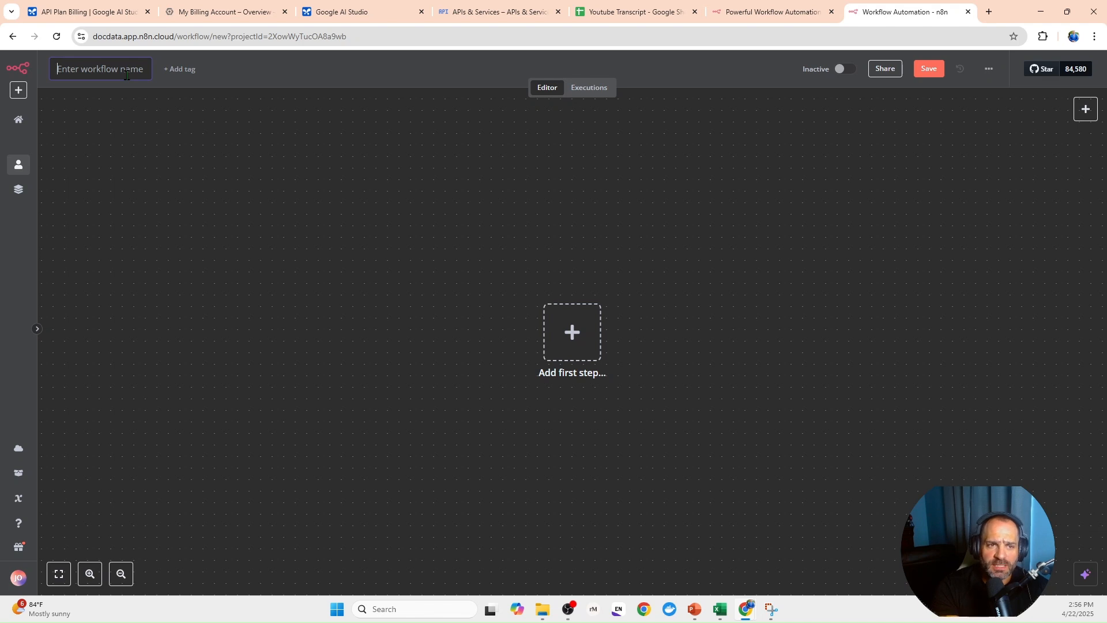
text(Youtub)
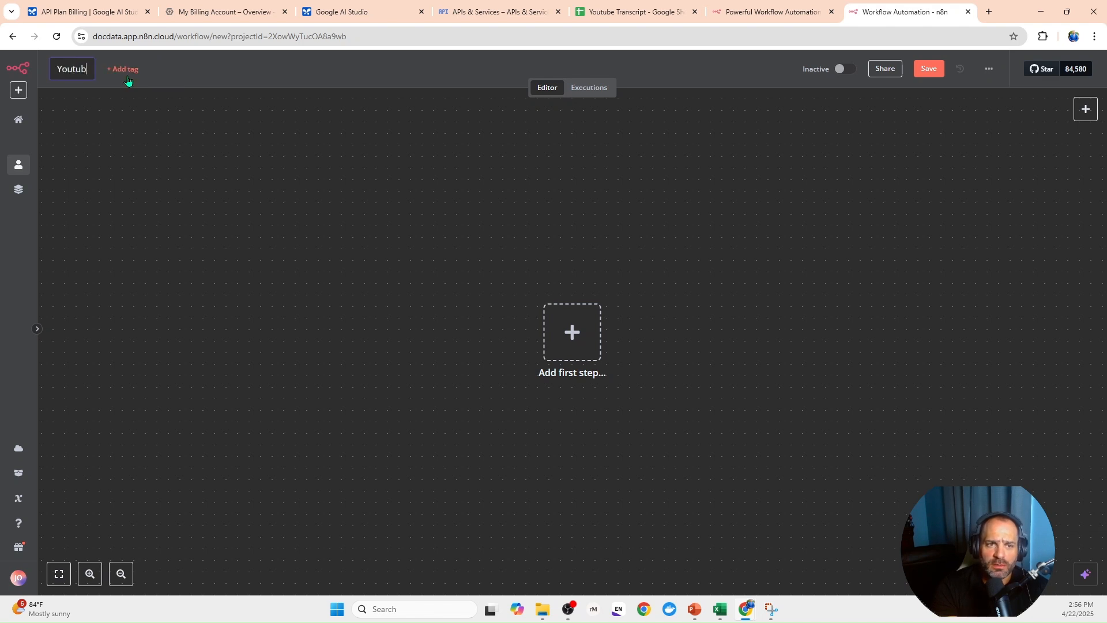
text(e Transcript )
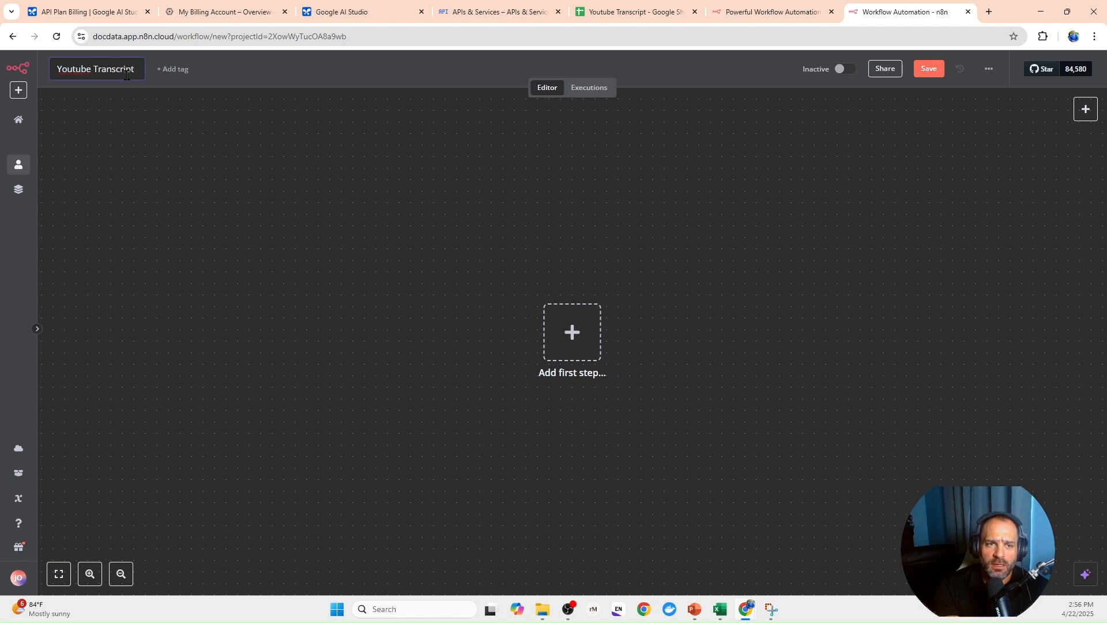
text(Wor)
key(BackSpace)
key(BackSpace)
text(F)
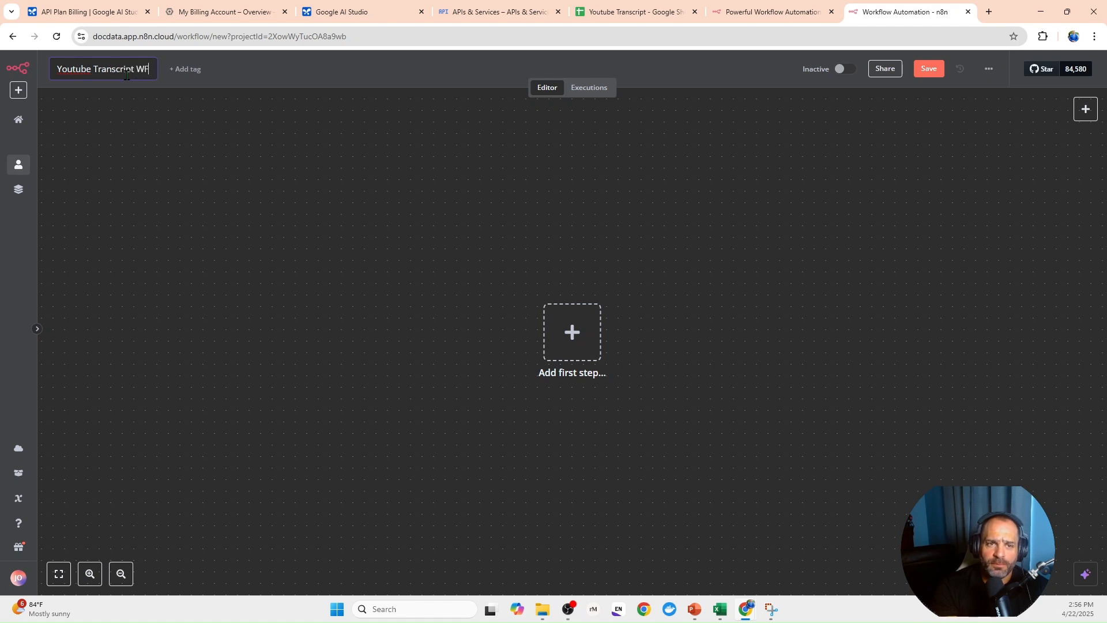
click(278, 219)
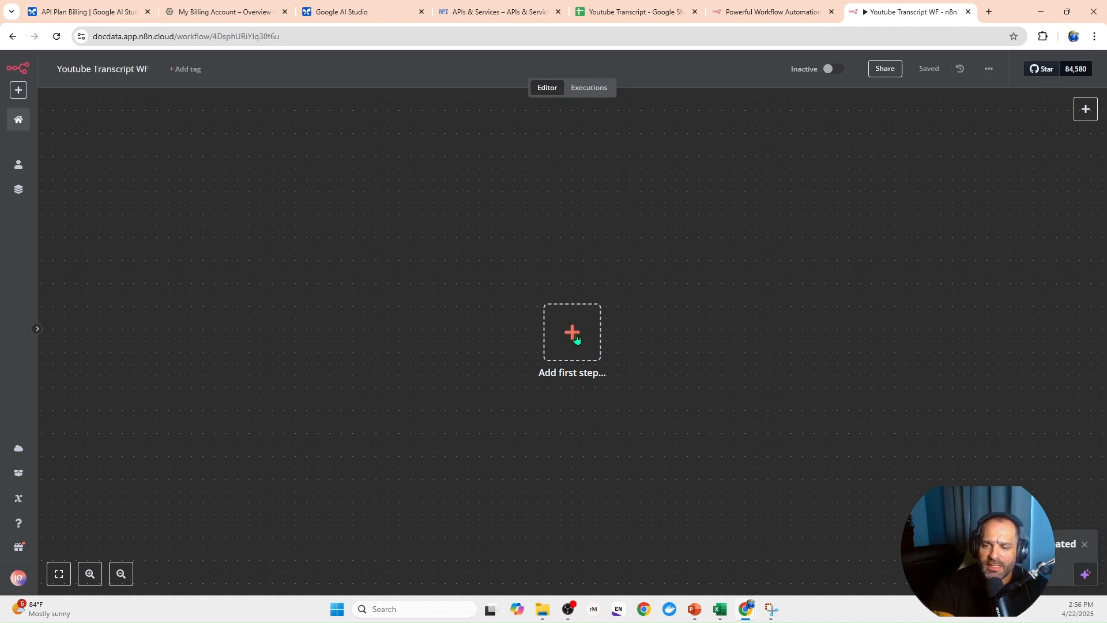
- Add a manual trigger as the workflow's first step and test the workflow with it
click(577, 339)
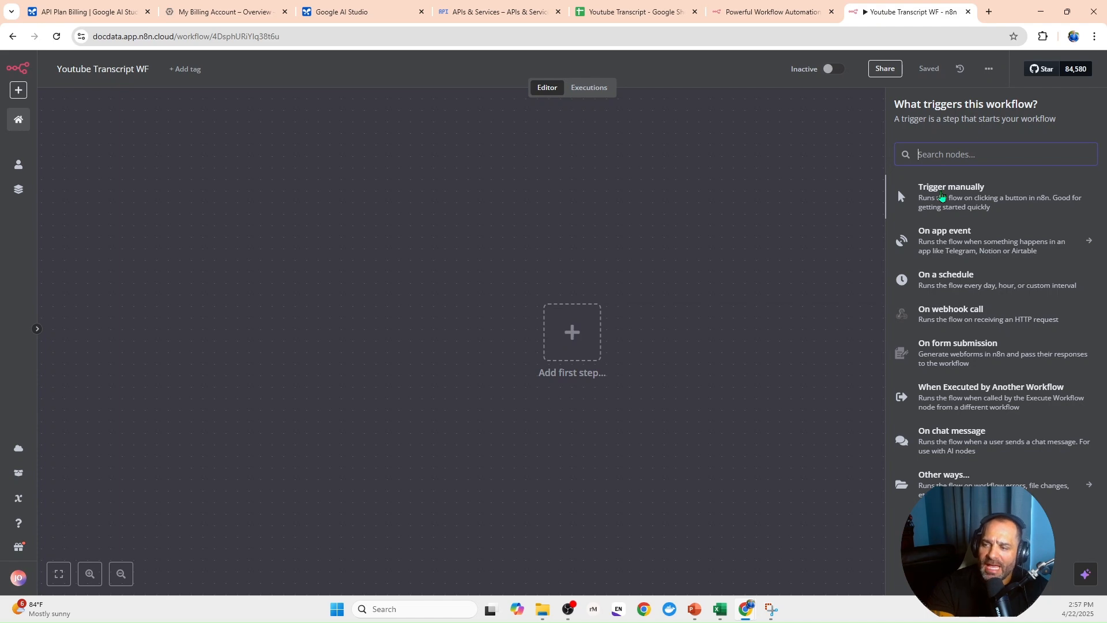
click(942, 197)
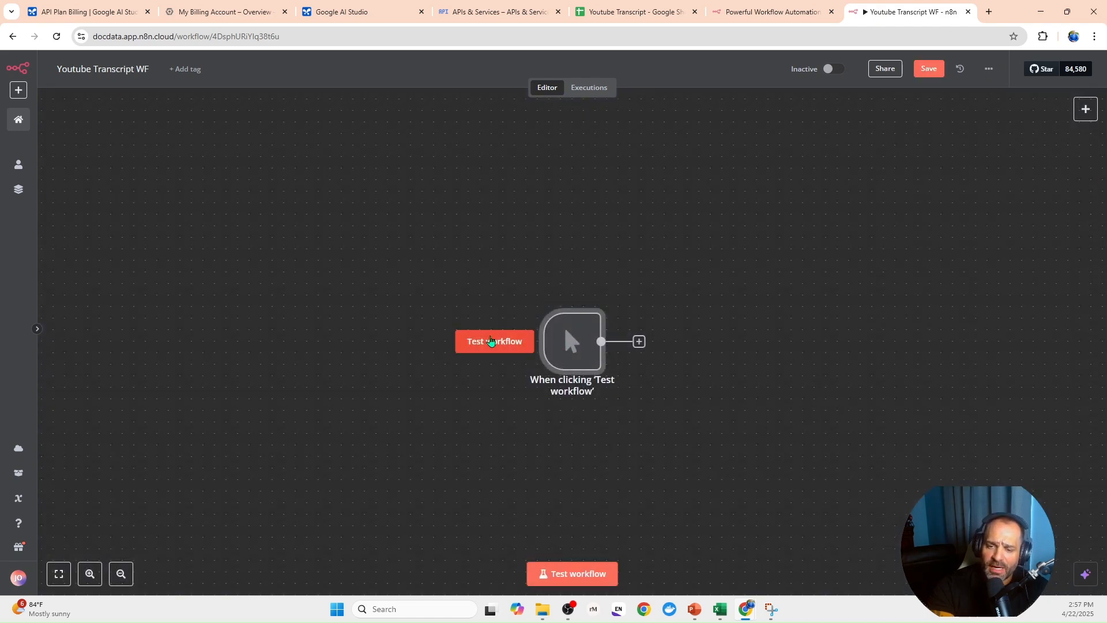
click(492, 341)
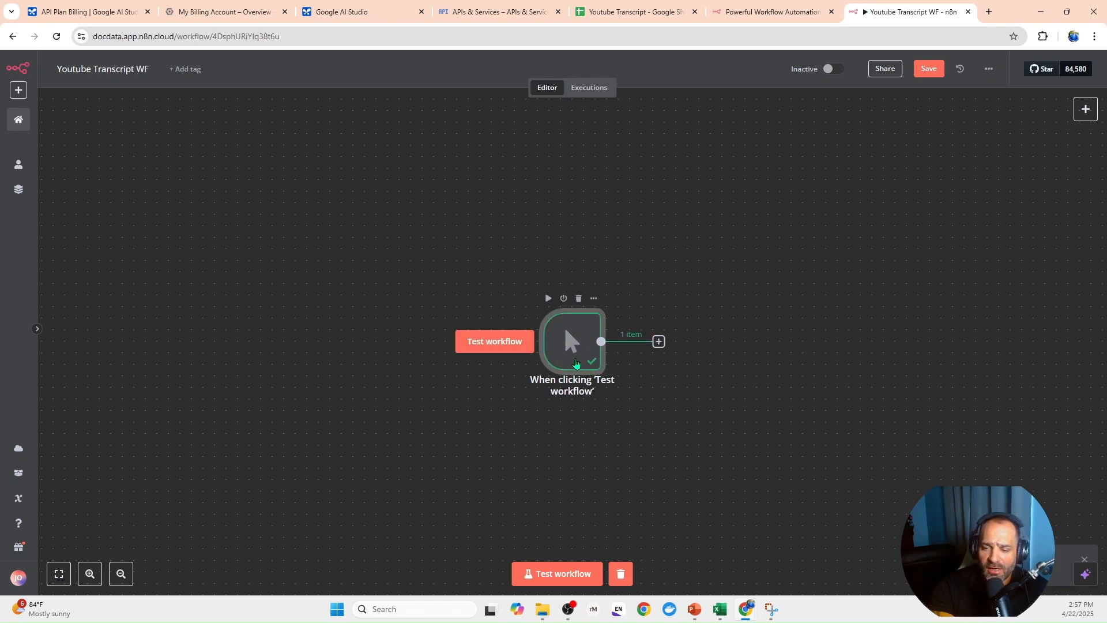
click(502, 342)
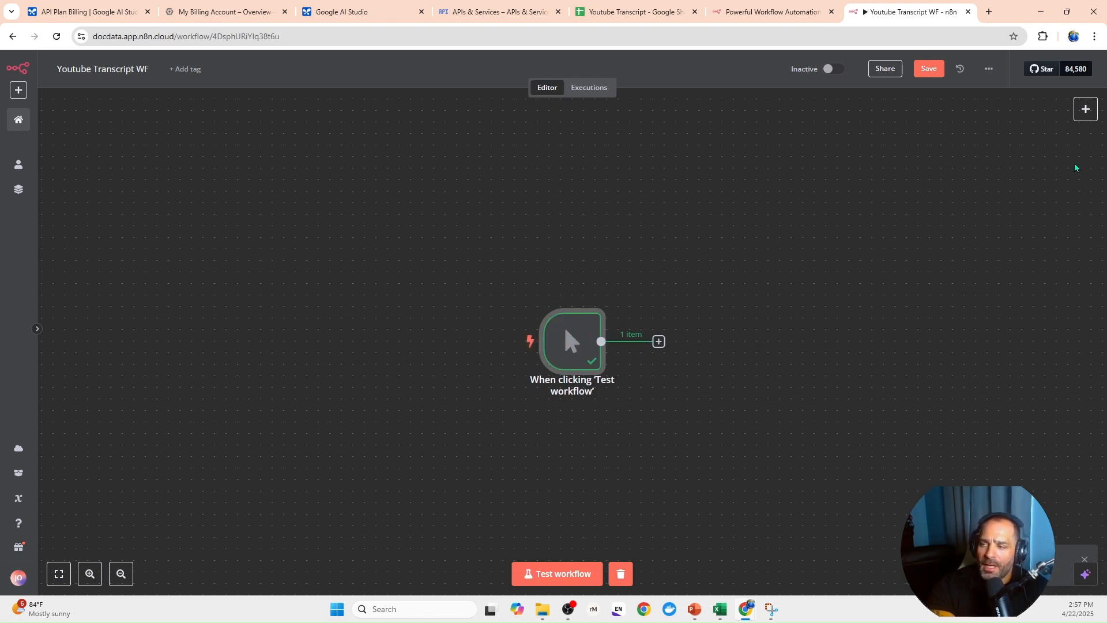
click(1083, 113)
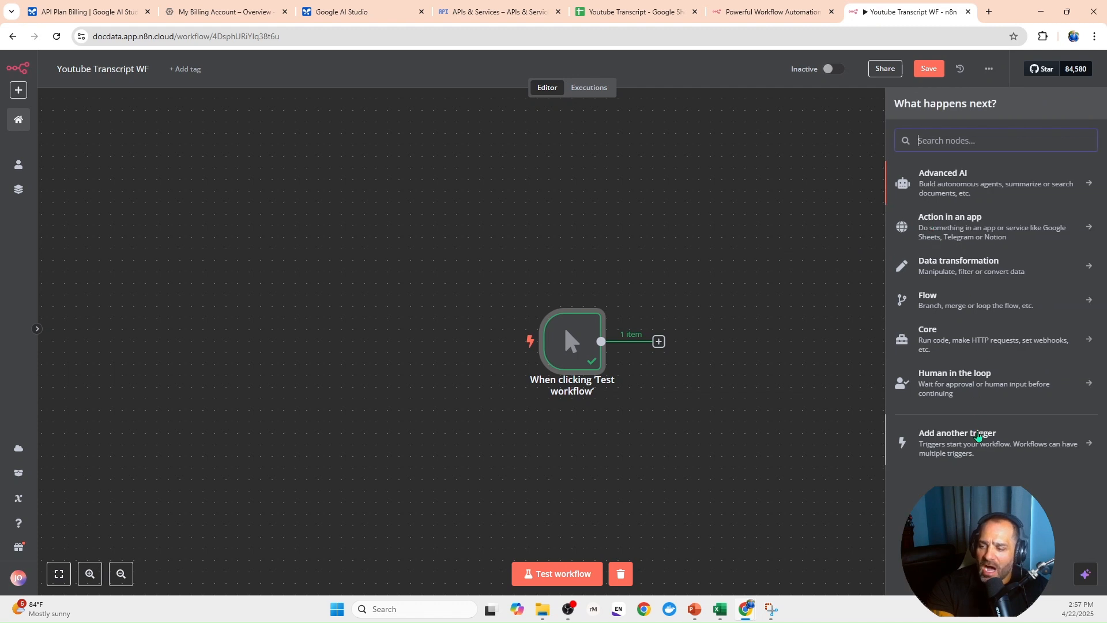
click(974, 436)
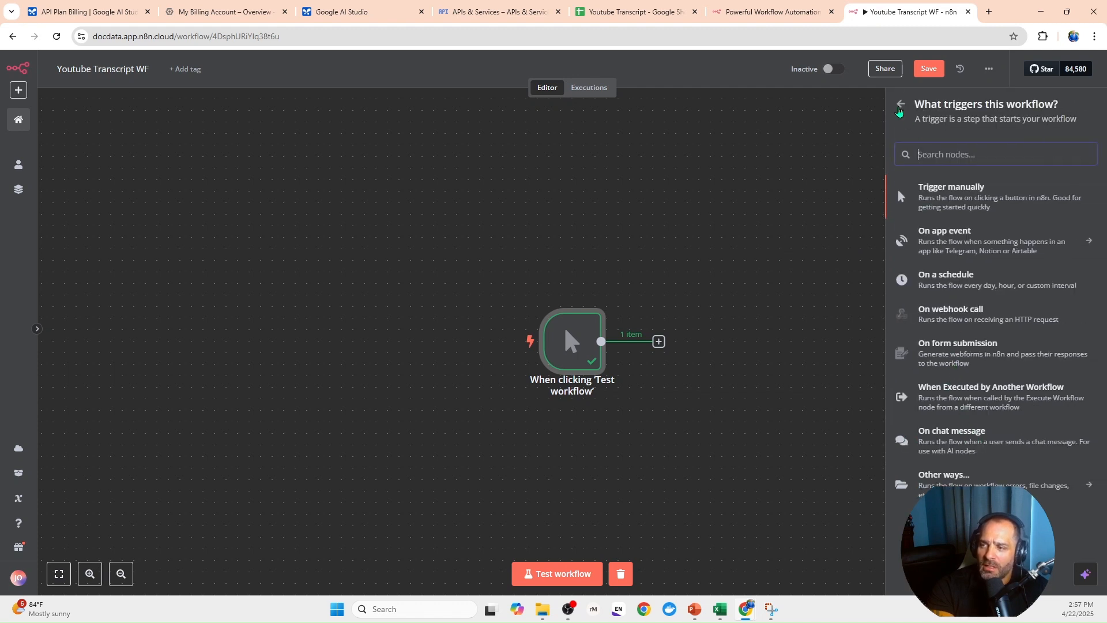
click(899, 113)
key(Escape)
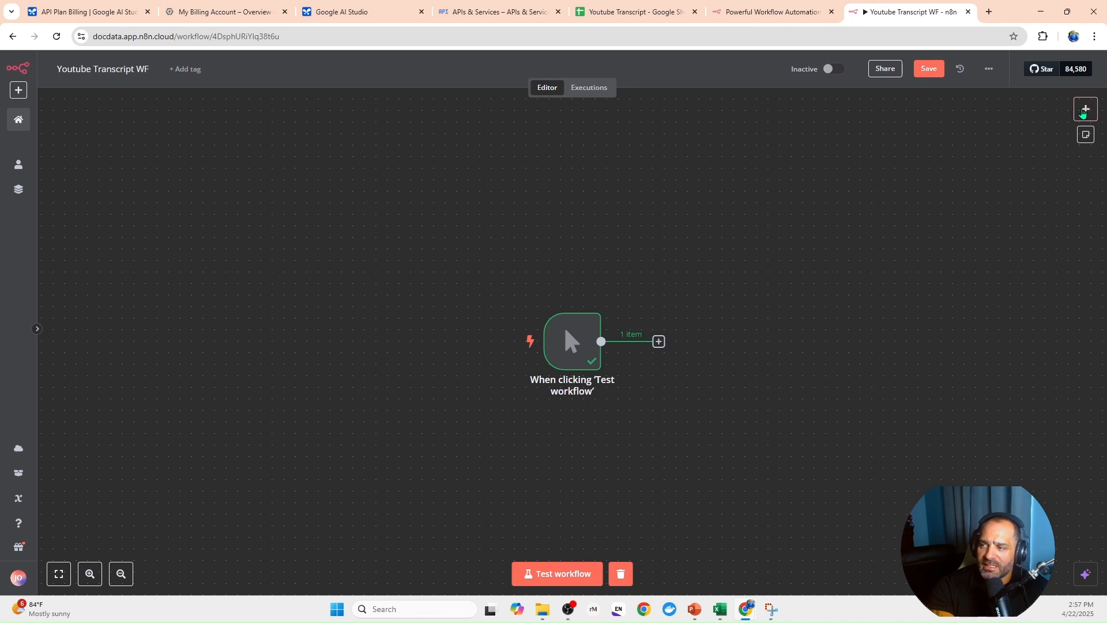
- Add an On form submission trigger and set its form title to Youtube
click(1083, 113)
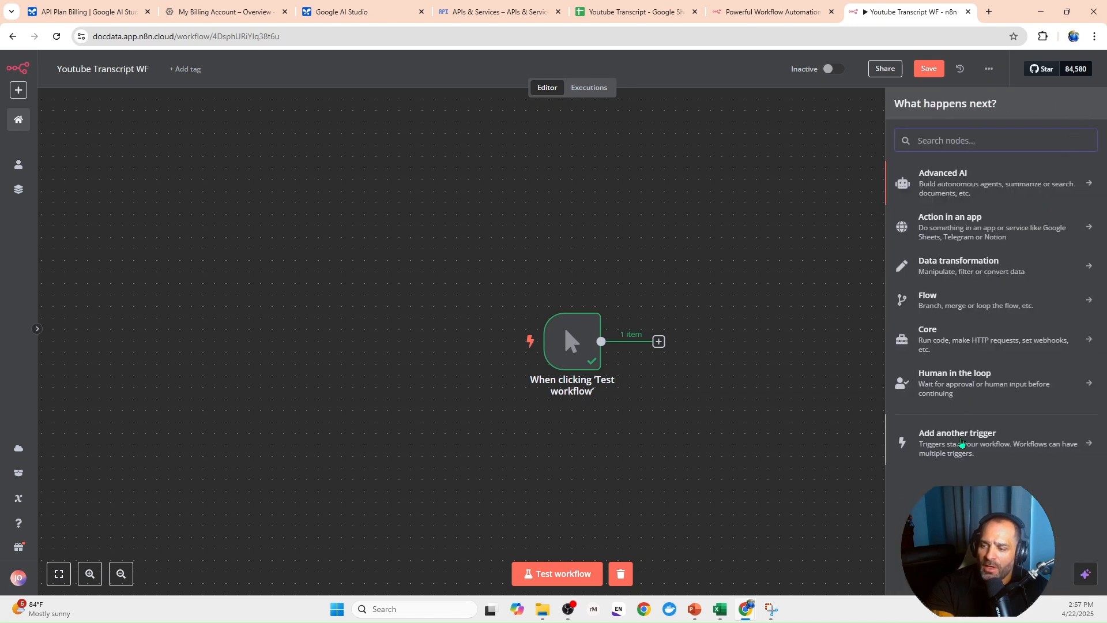
click(980, 445)
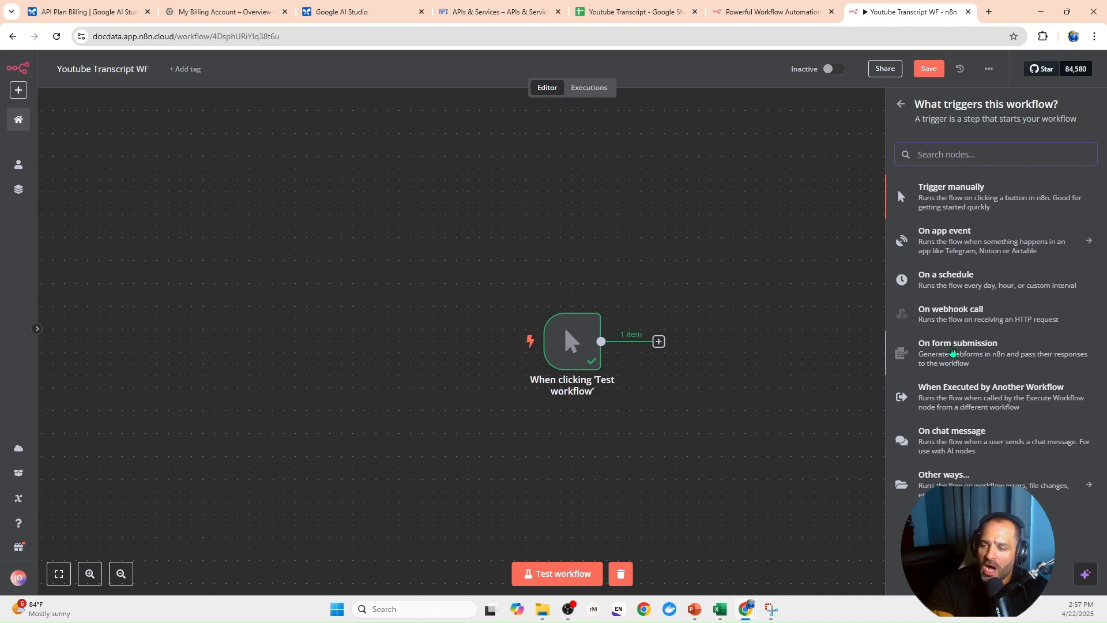
click(953, 353)
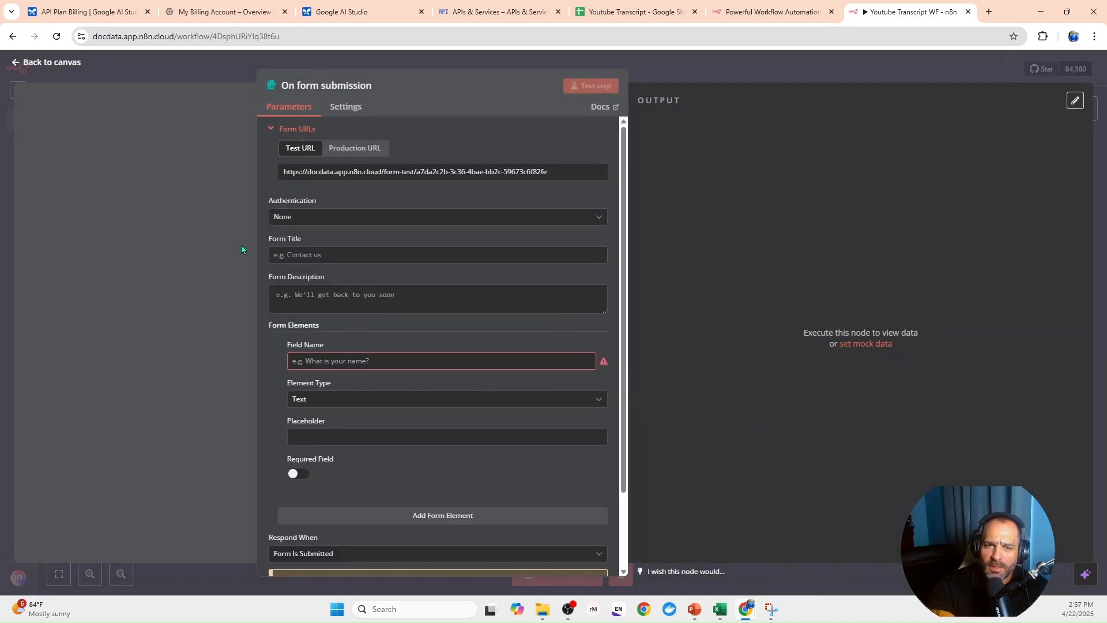
click(301, 255)
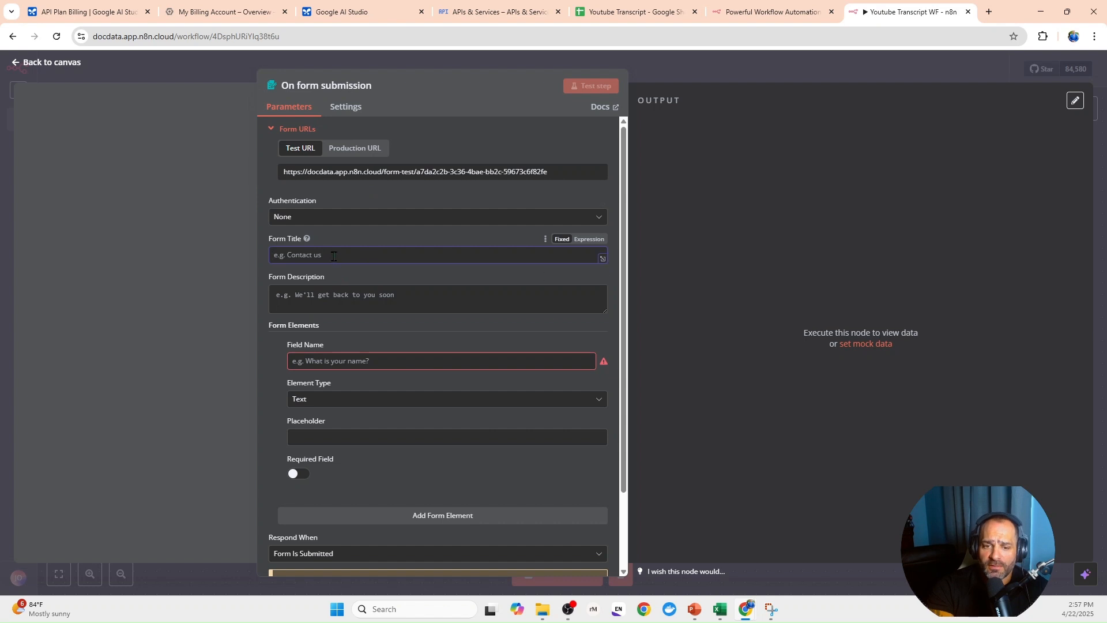
text(T)
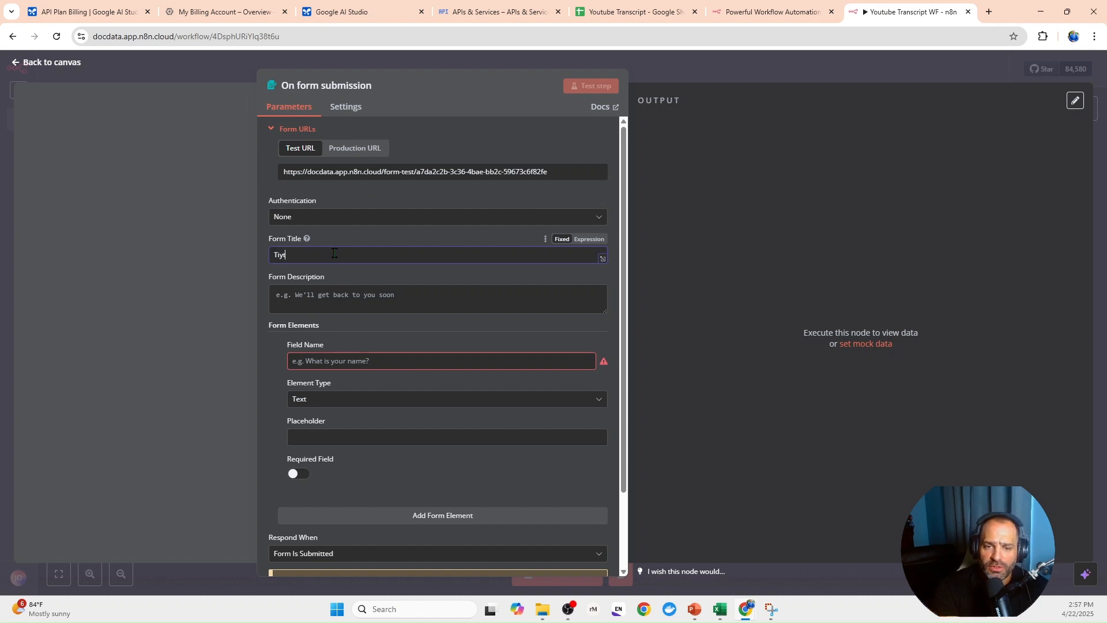
key(BackSpace)
text(Youtube)
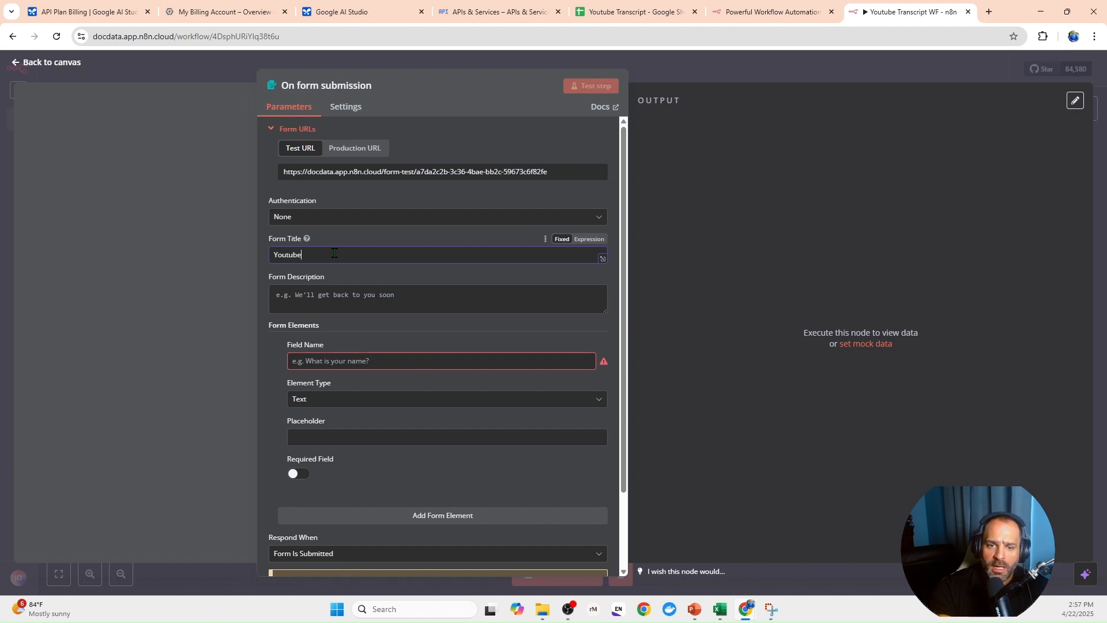
- Name the form's text element URL, make it a required field, and return to the canvas
click(334, 362)
text(U)
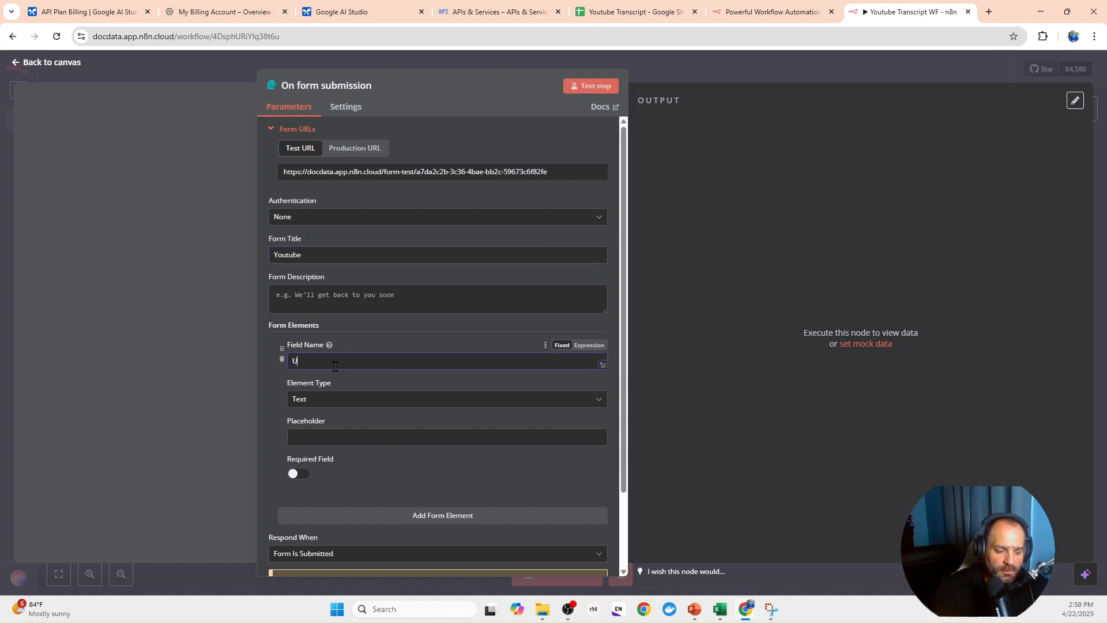
text(RL)
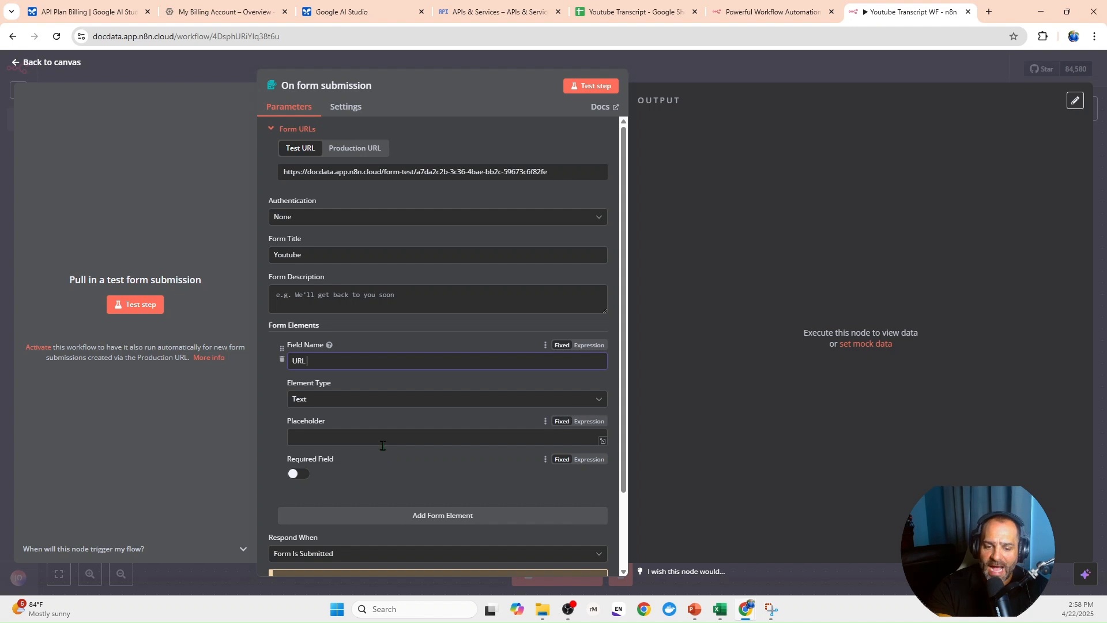
click(299, 474)
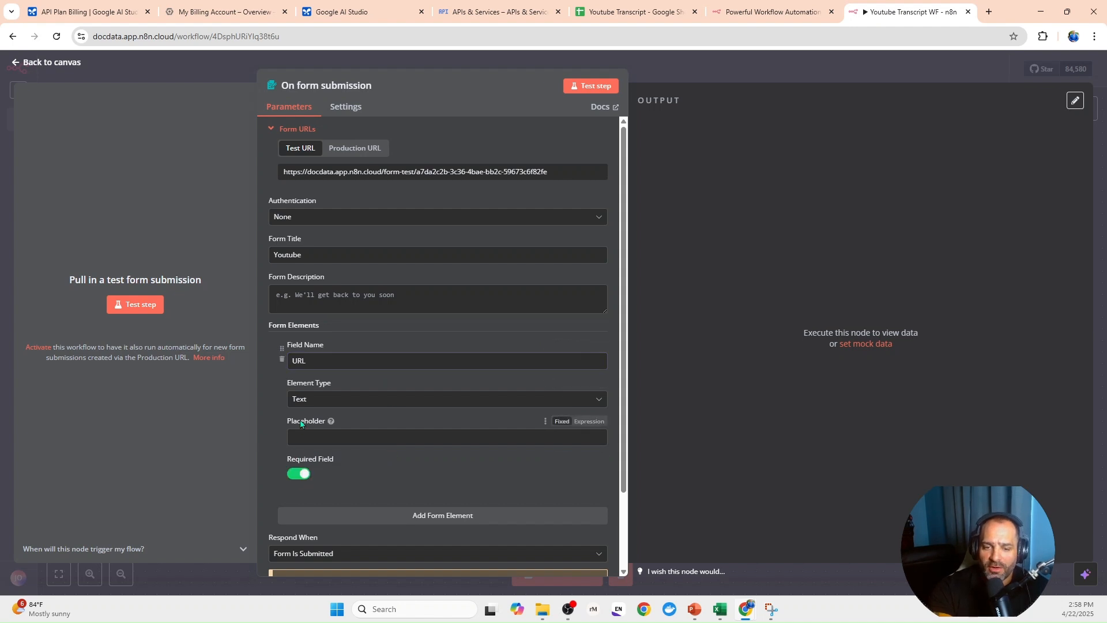
click(247, 68)
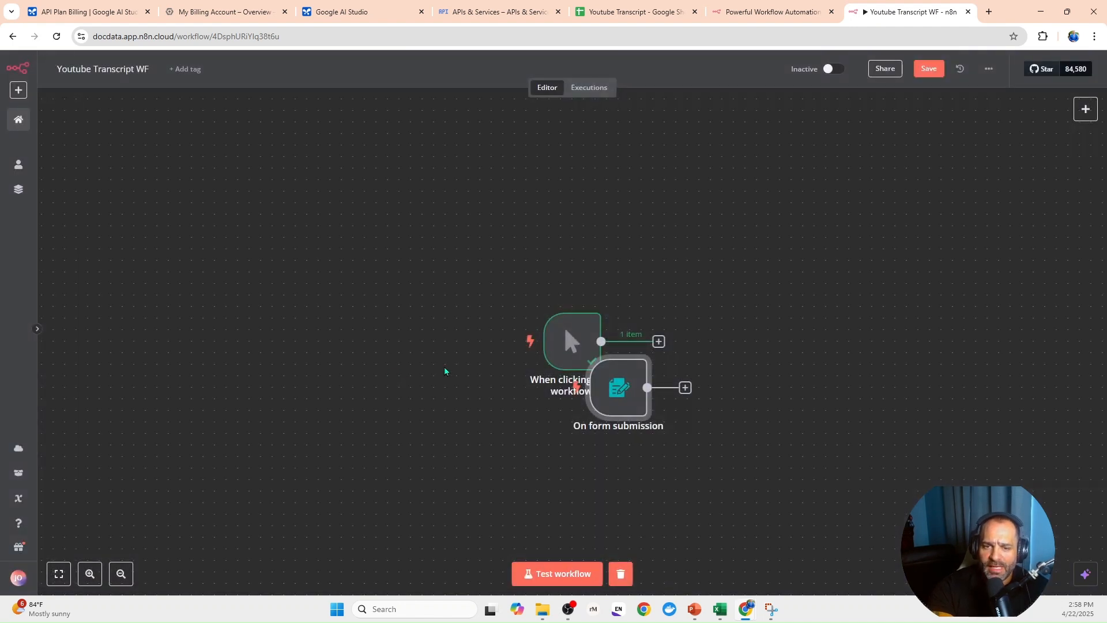
- Place the On form submission node directly below the manual trigger and deactivate it
drag(599, 438, 597, 461)
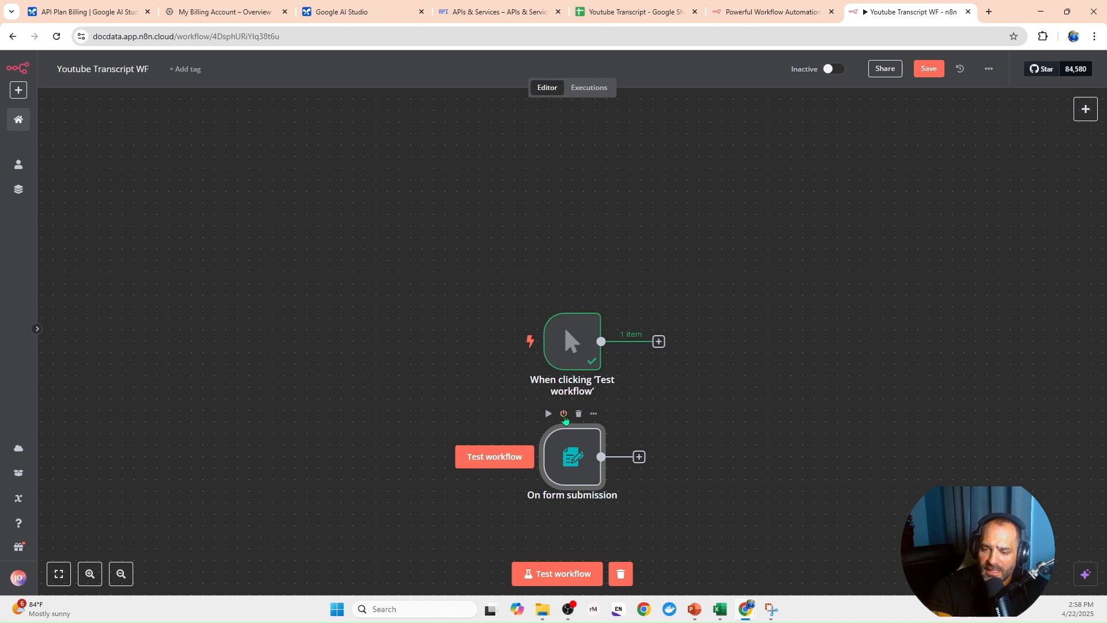
click(564, 414)
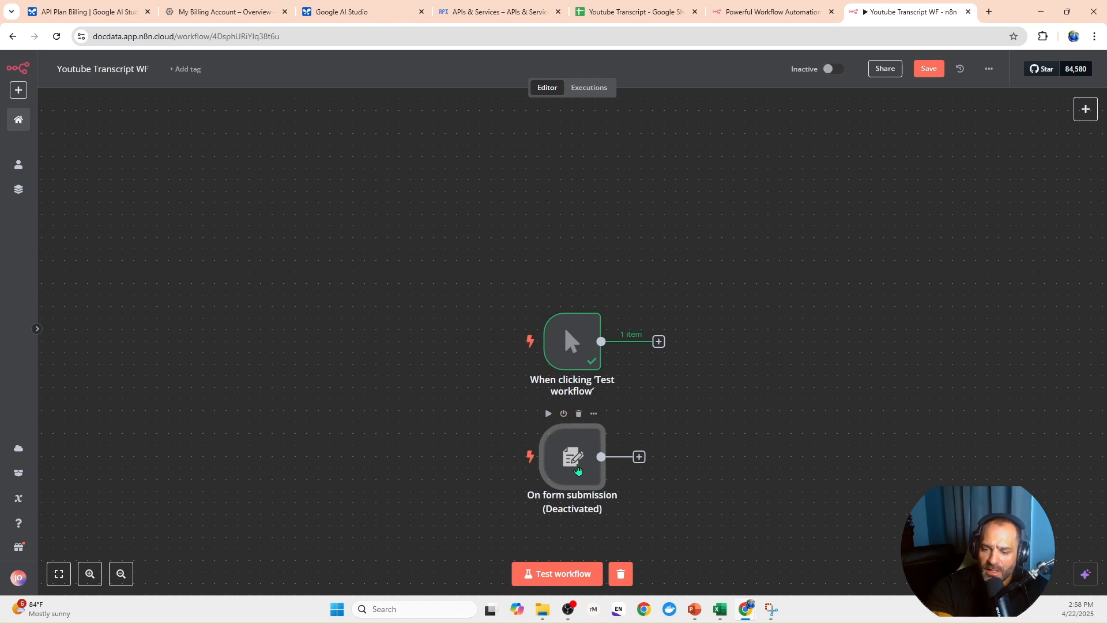
- Add a Google Sheets trigger to the workflow that fires on row added or updated
scroll(578, 468, down, 1)
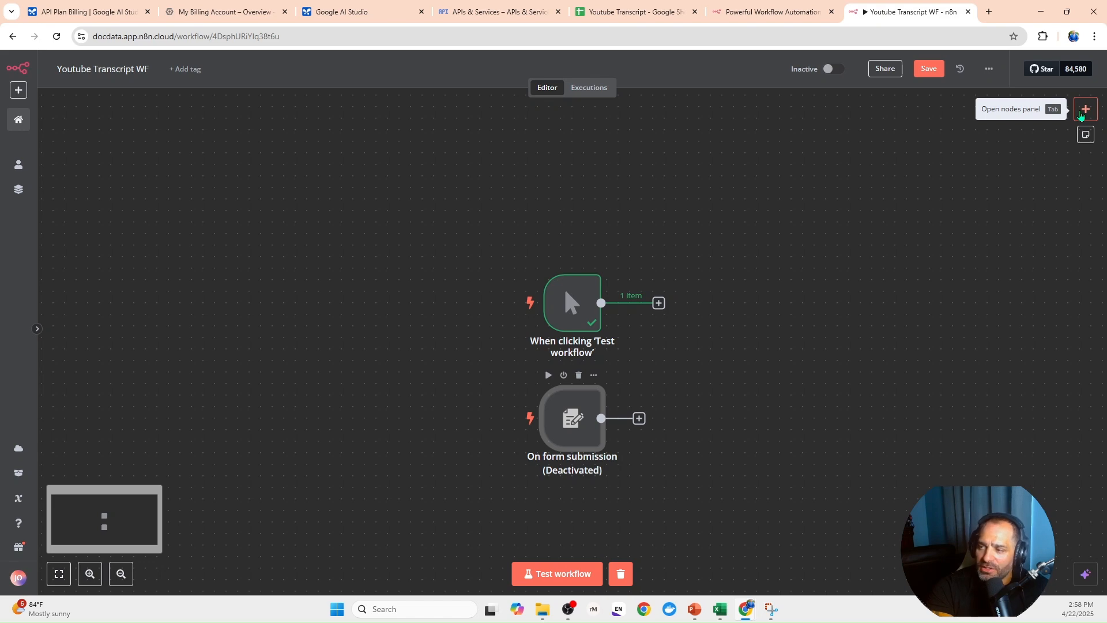
click(1082, 112)
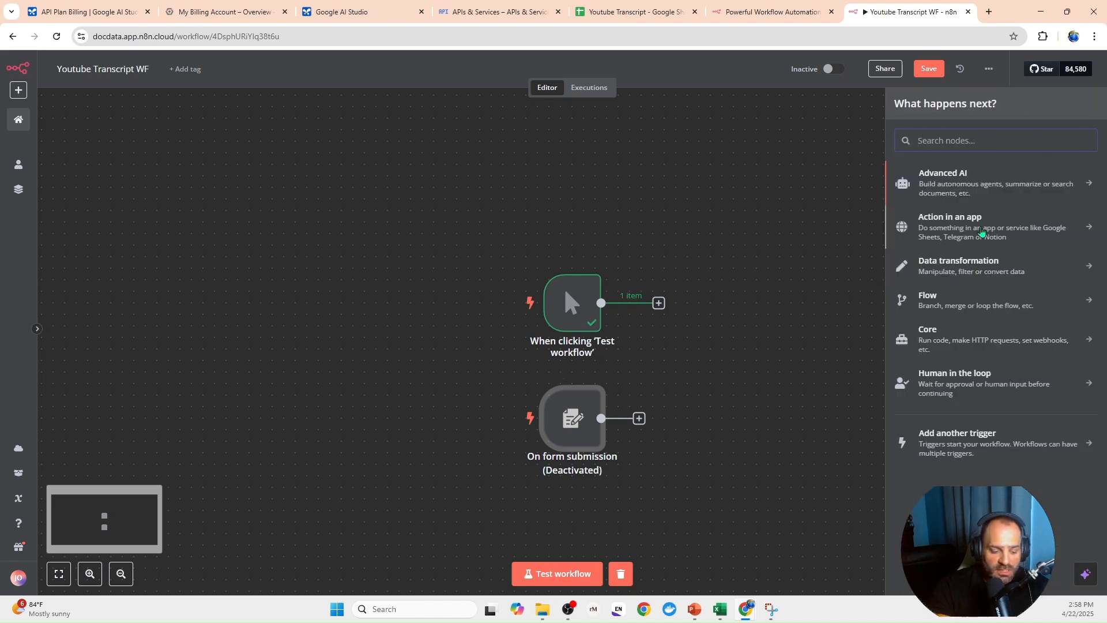
text(gog)
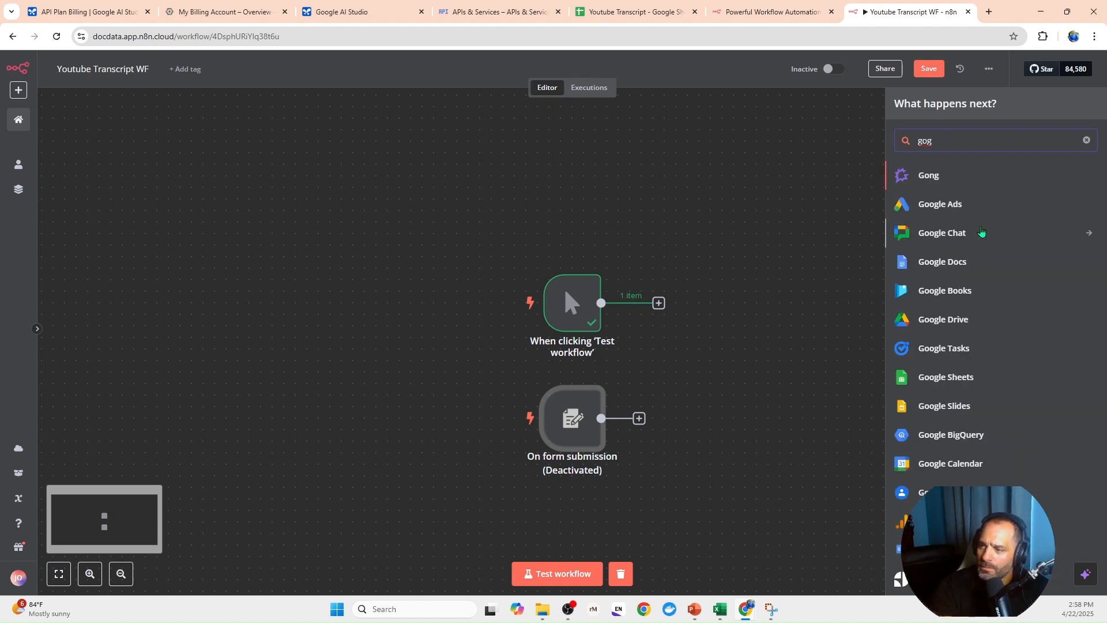
key(BackSpace)
text(og)
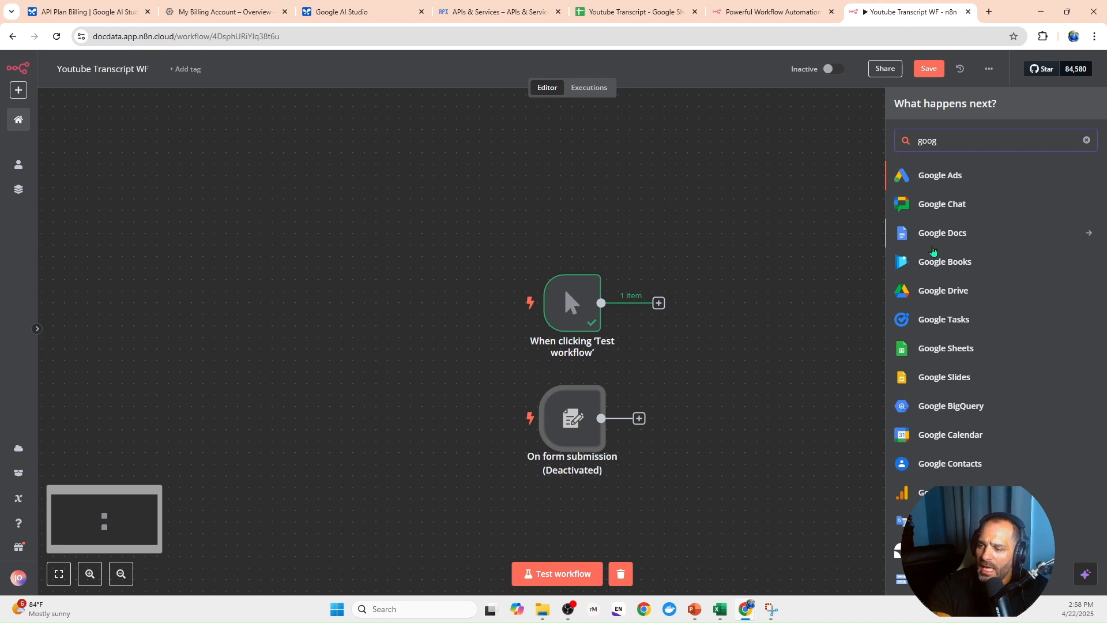
click(971, 358)
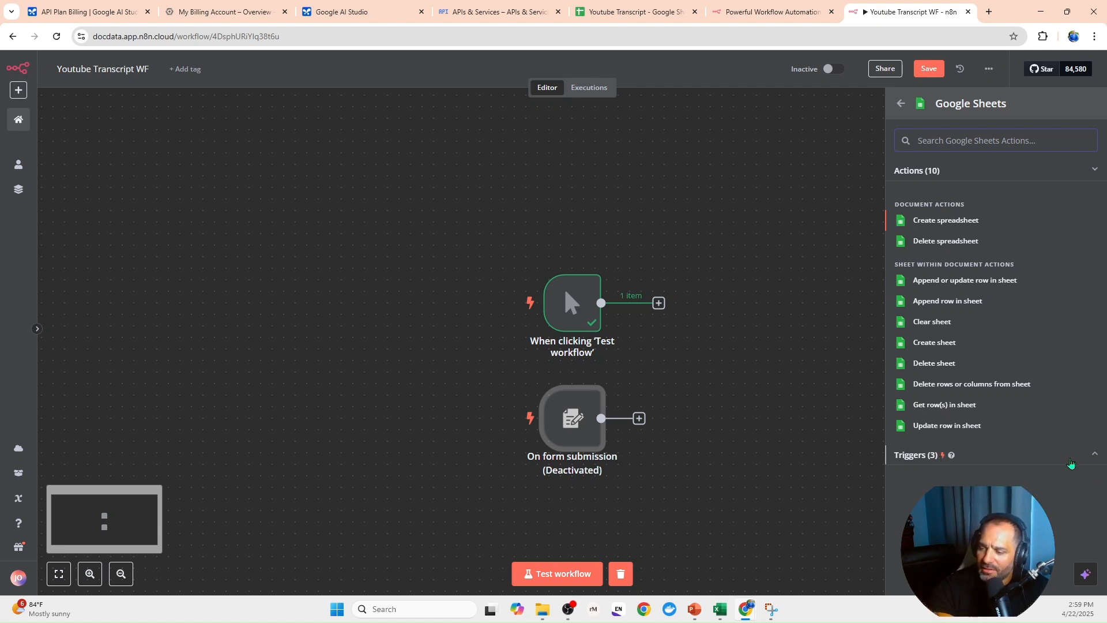
click(1072, 459)
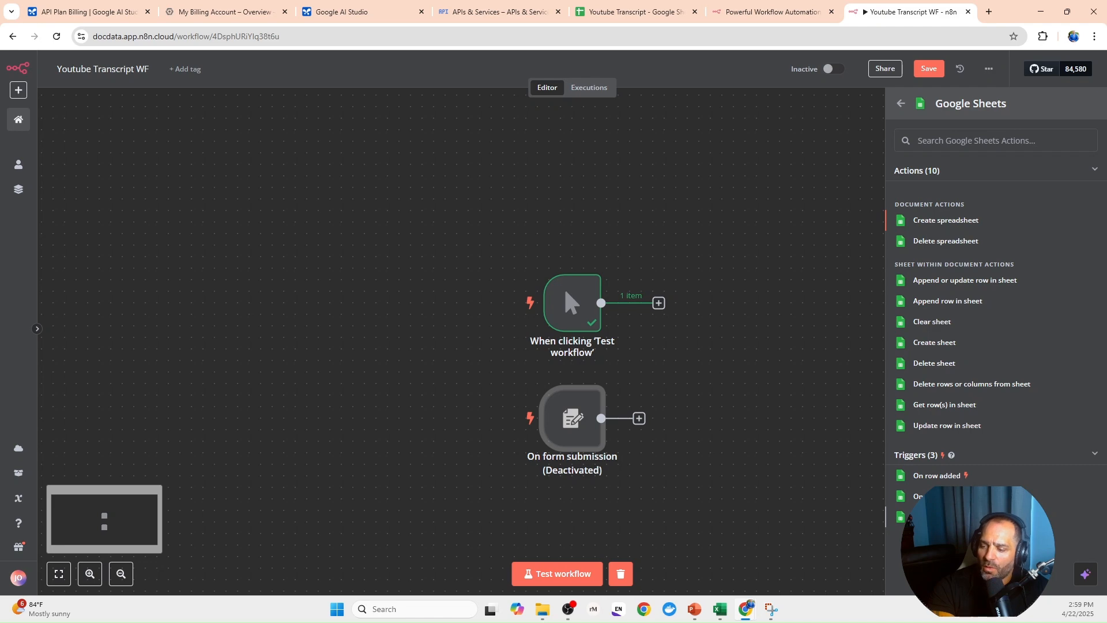
click(951, 516)
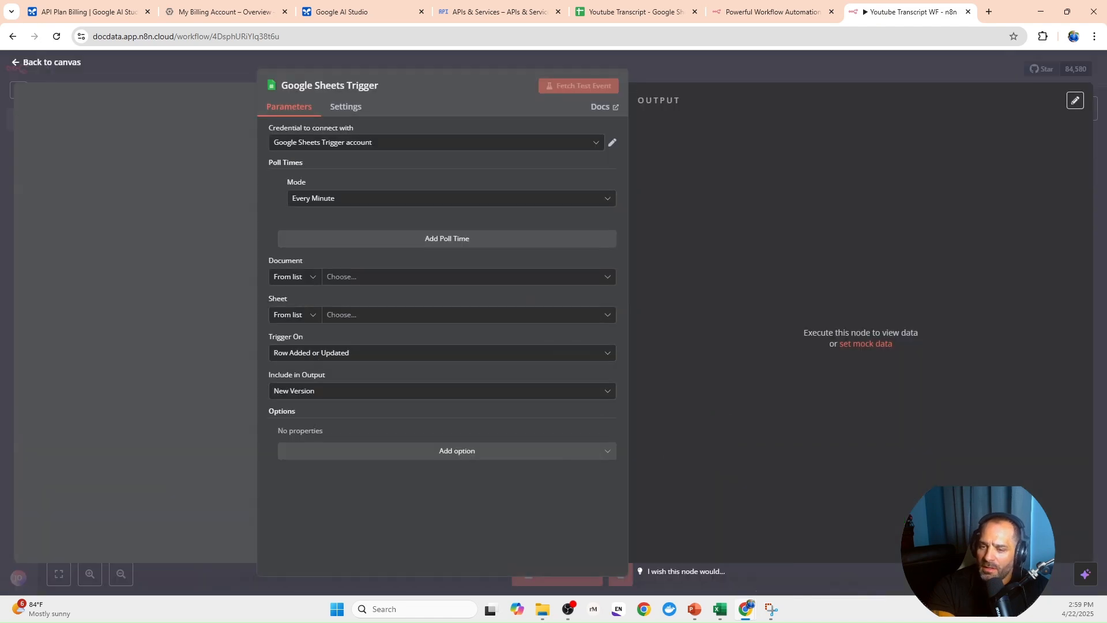
- Set the Google Sheets trigger's document to Youtube Transcript and its sheet to Sheet1
click(377, 283)
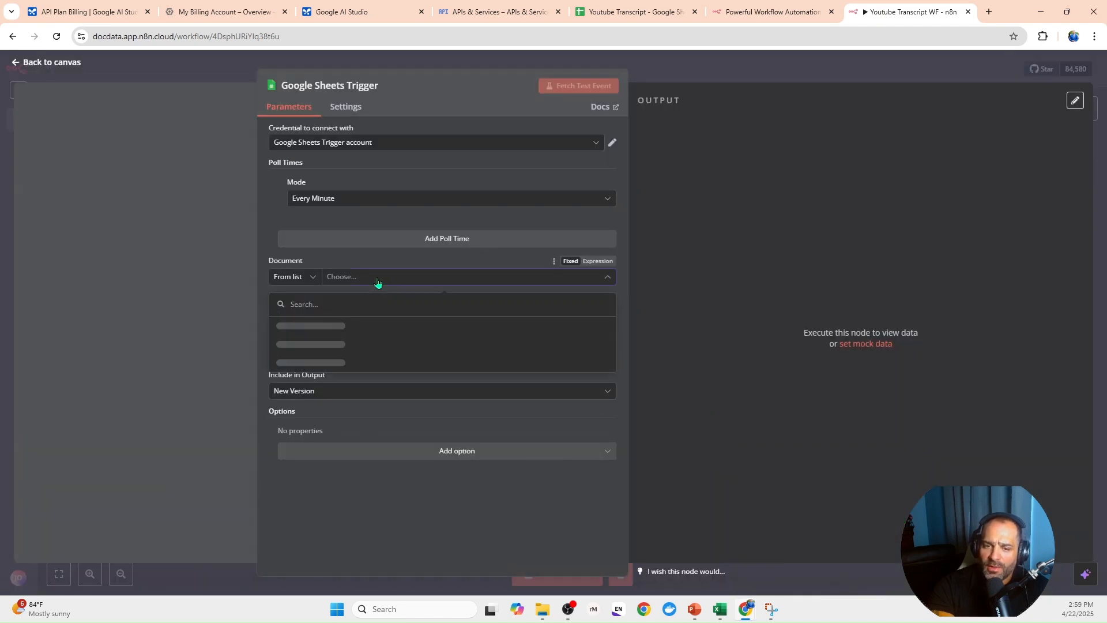
click(317, 328)
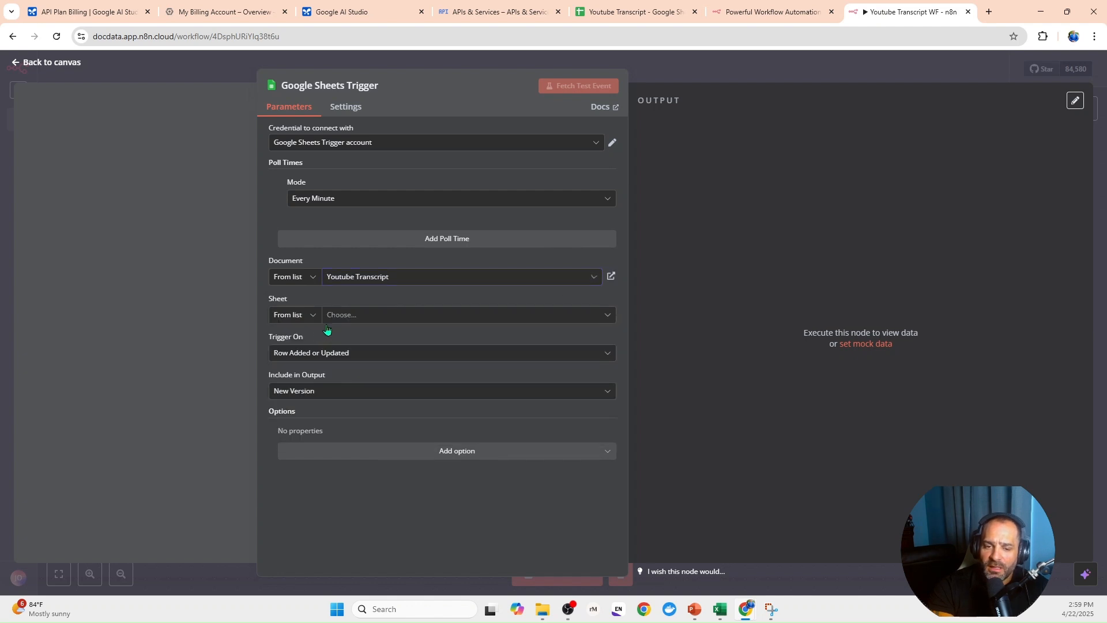
click(339, 318)
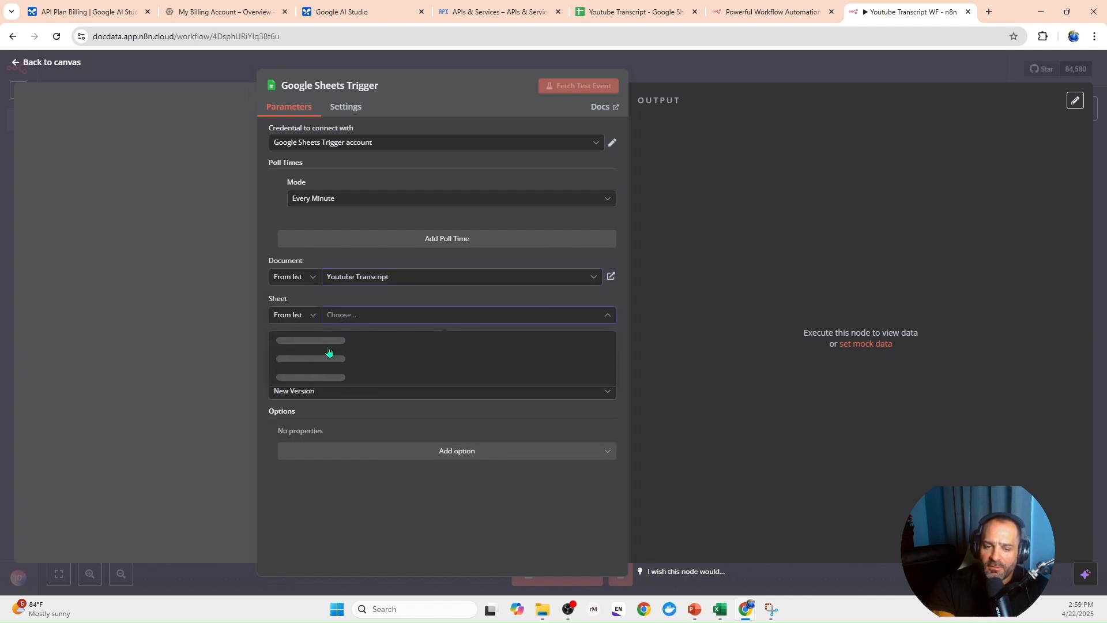
click(287, 340)
- Examine the URL and Transcript columns in the Youtube Transcript Google Sheet and return to the n8n workflow
click(608, 12)
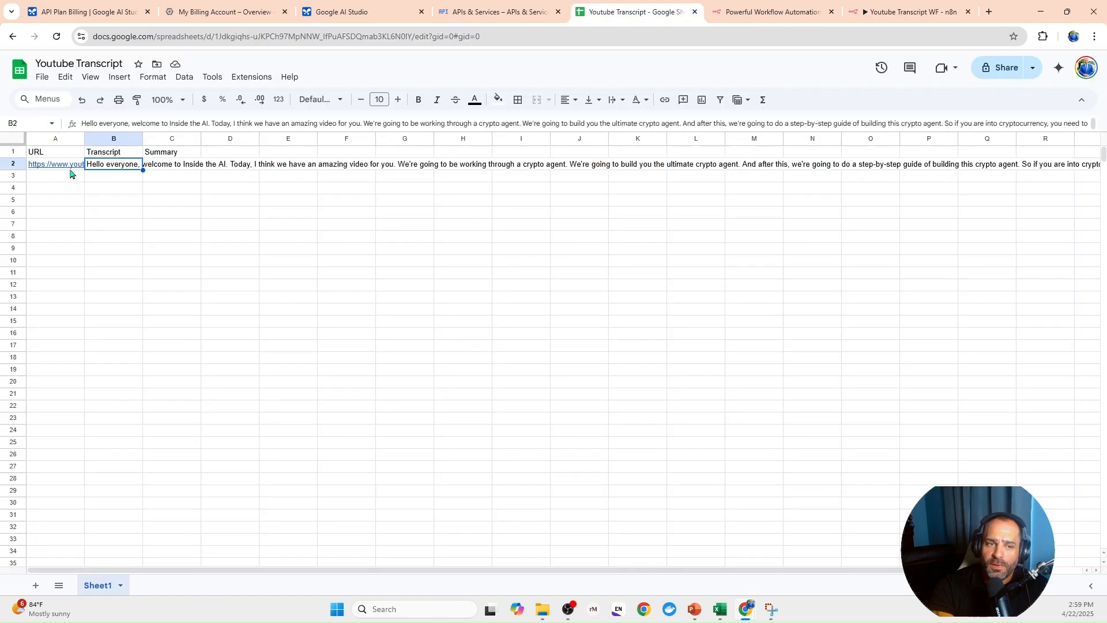
click(71, 176)
drag(63, 183, 69, 470)
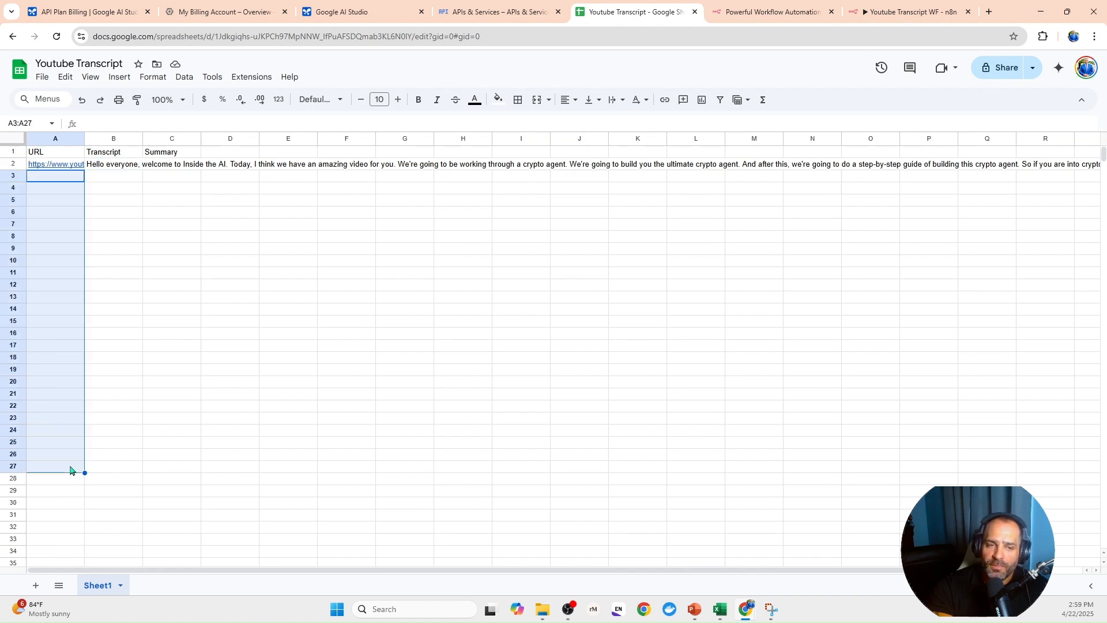
drag(129, 182, 129, 451)
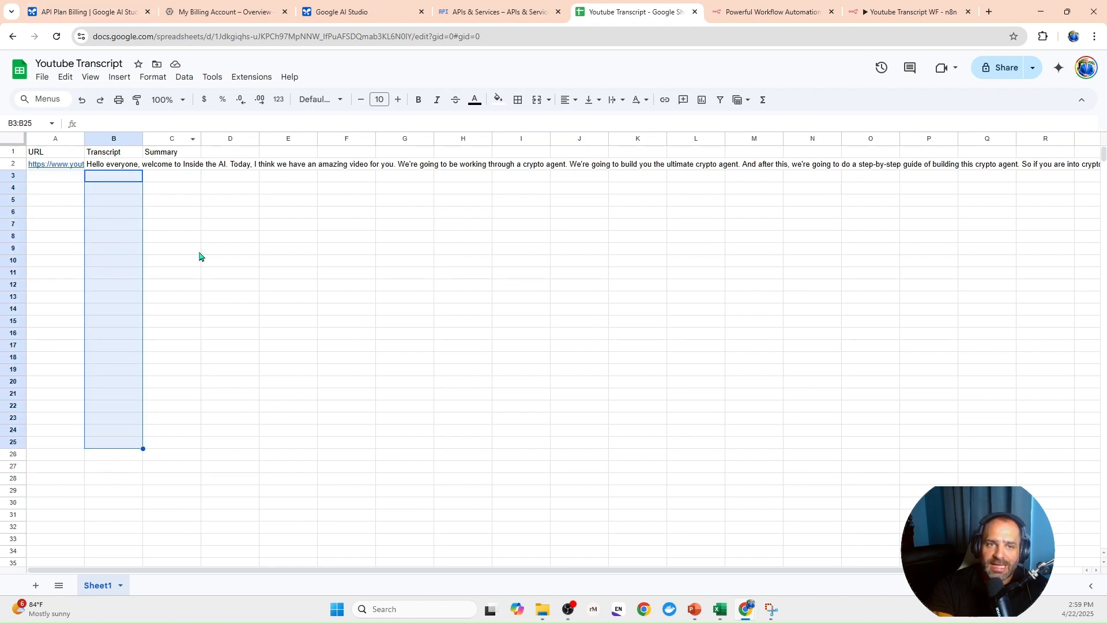
click(905, 11)
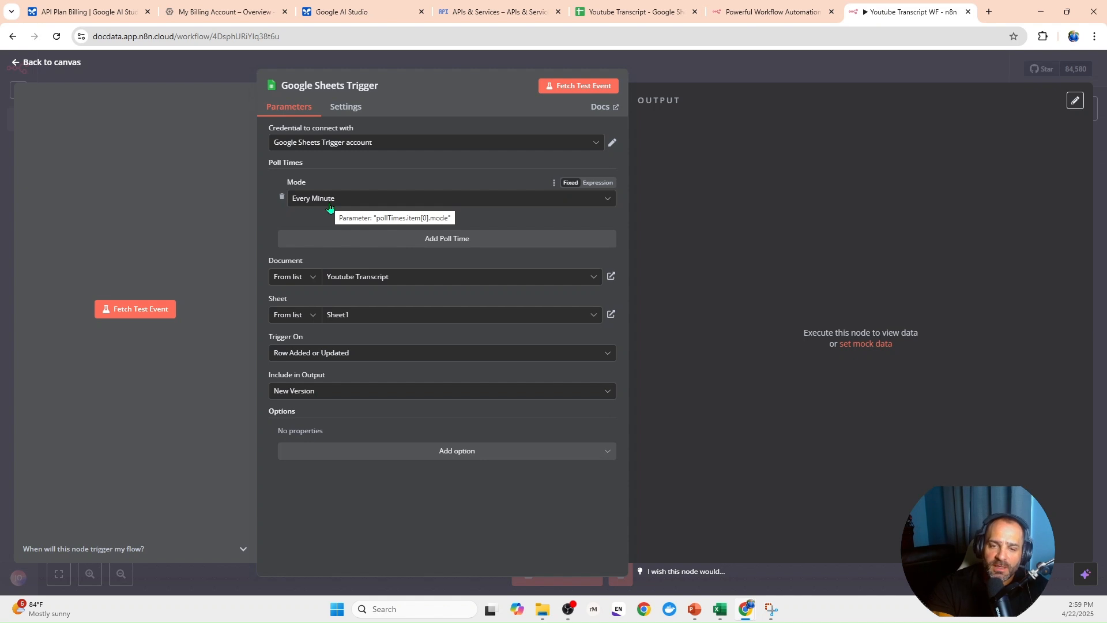
- Reselect the Youtube Transcript document and Sheet1 from the lists for the Google Sheets trigger, and return to the canvas
click(313, 282)
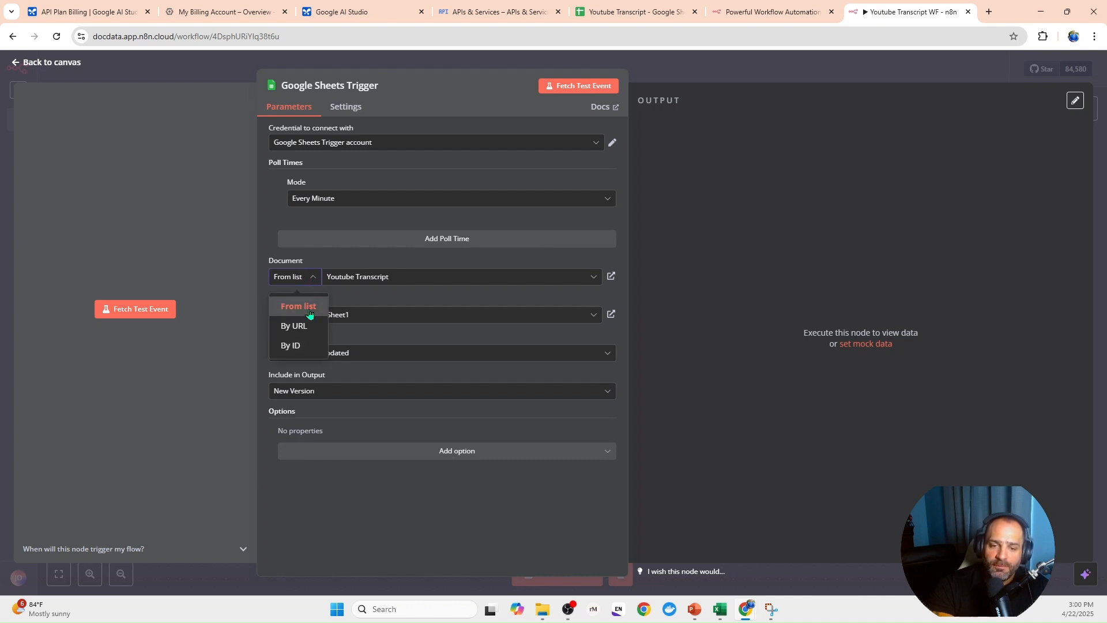
click(309, 312)
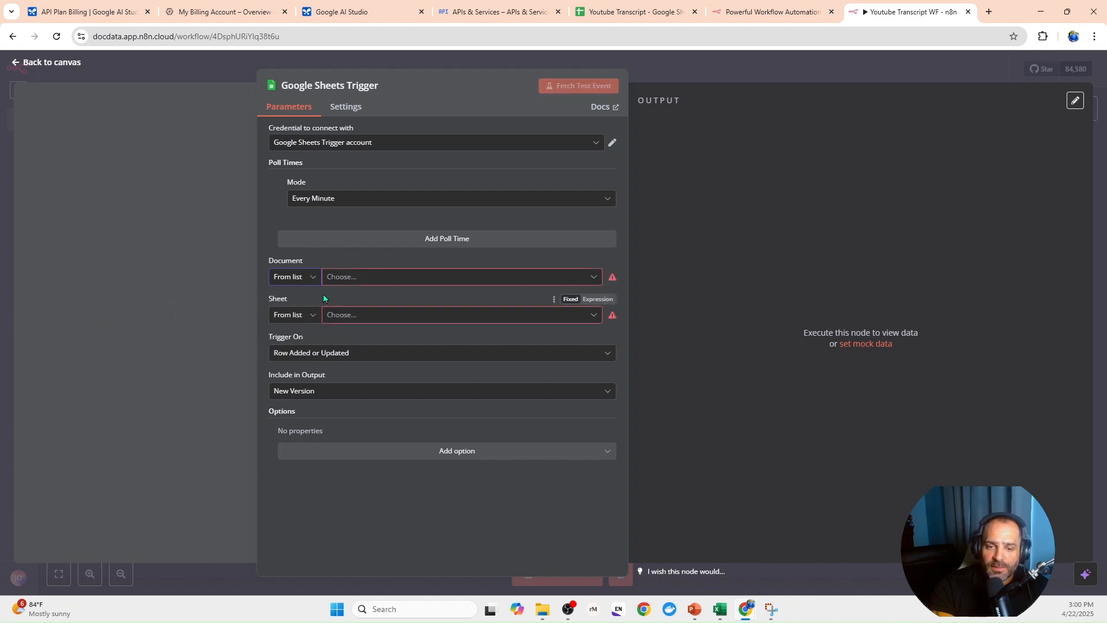
click(518, 283)
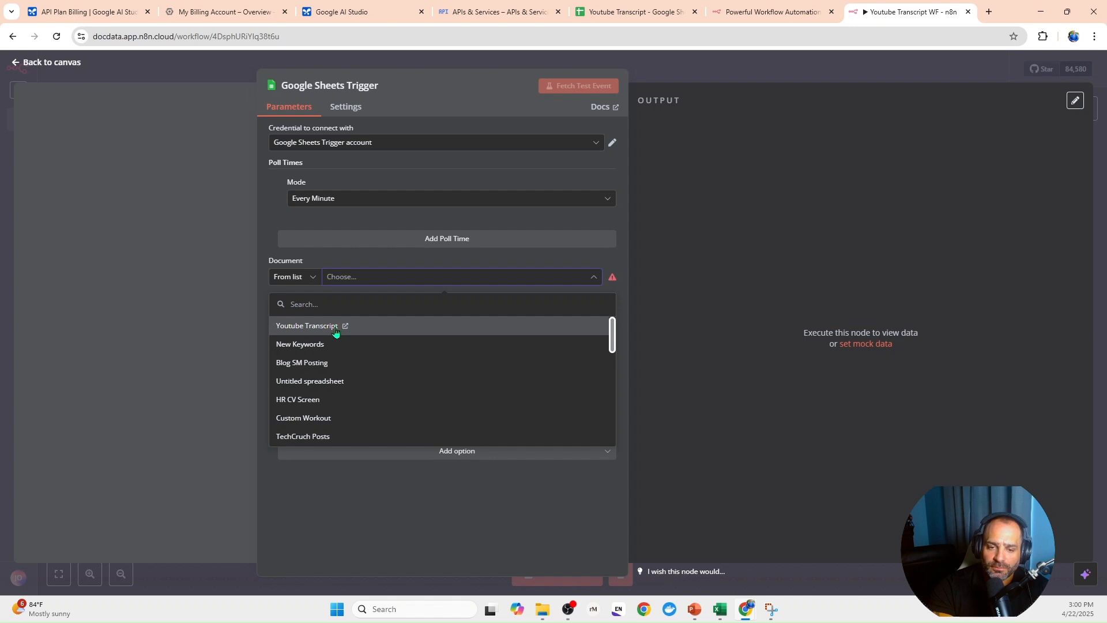
click(304, 327)
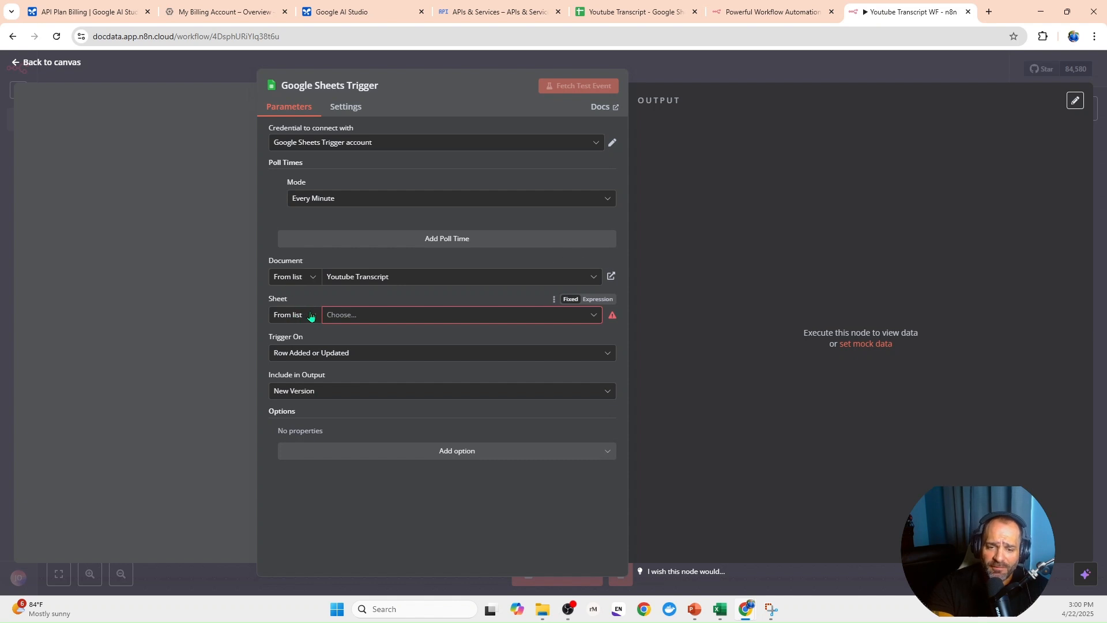
click(310, 315)
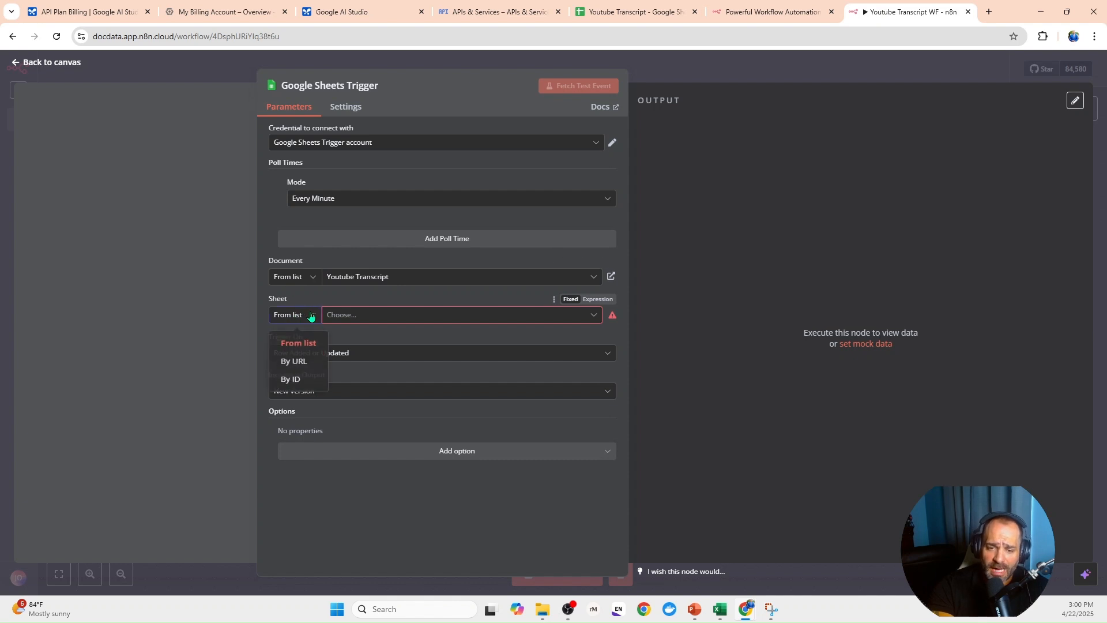
click(309, 349)
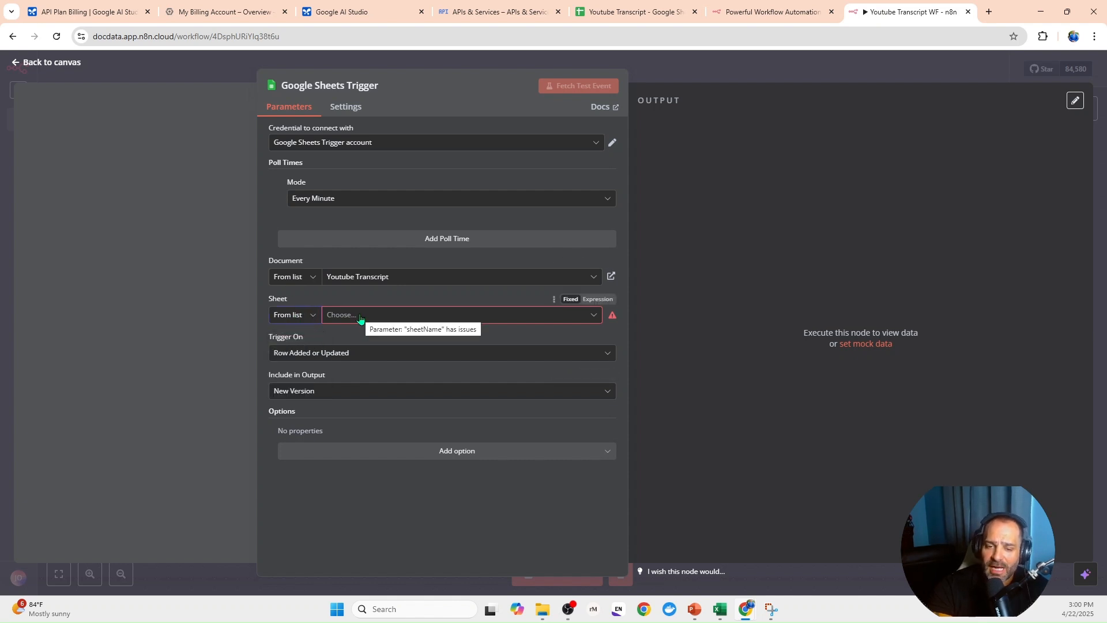
click(360, 316)
click(291, 341)
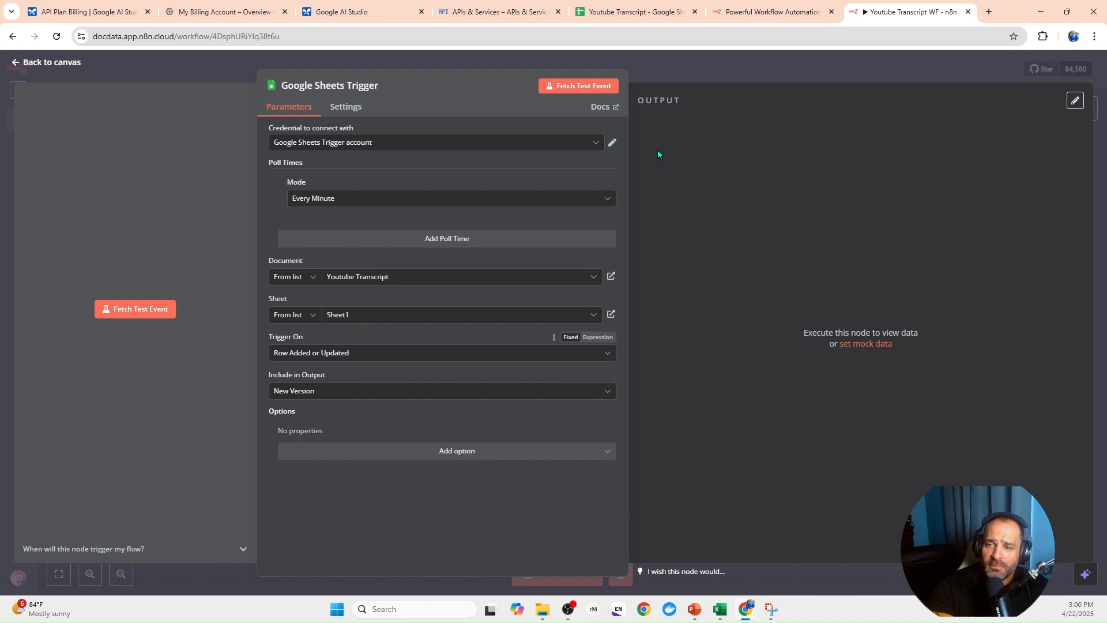
click(649, 72)
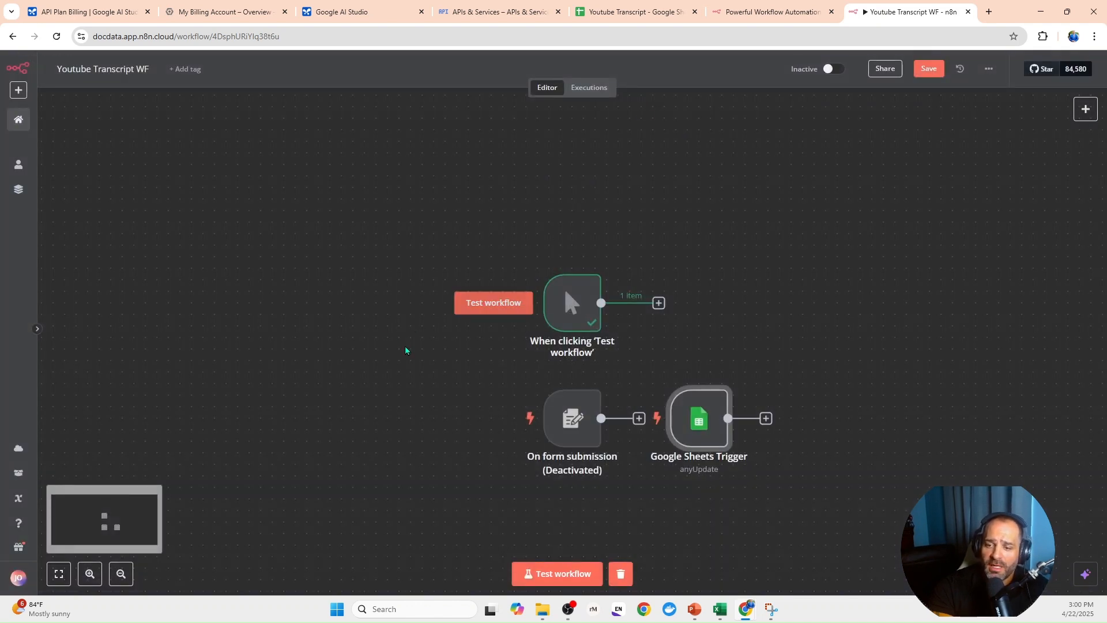
- Place the Google Sheets Trigger node directly above the manual trigger, deactivate it, and save the workflow
drag(685, 394, 559, 163)
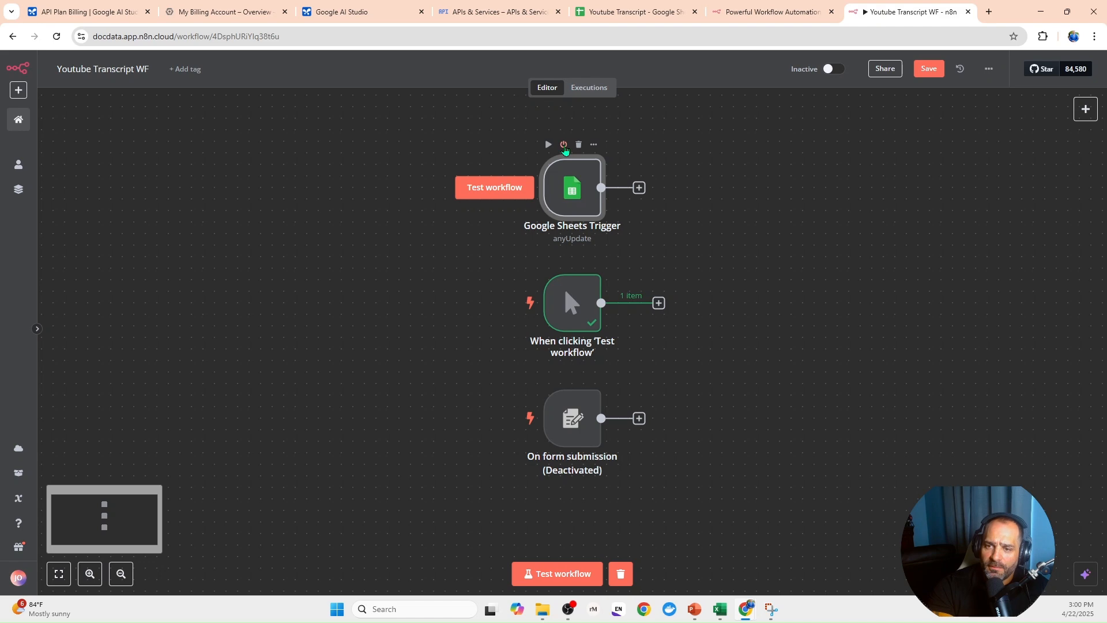
click(564, 144)
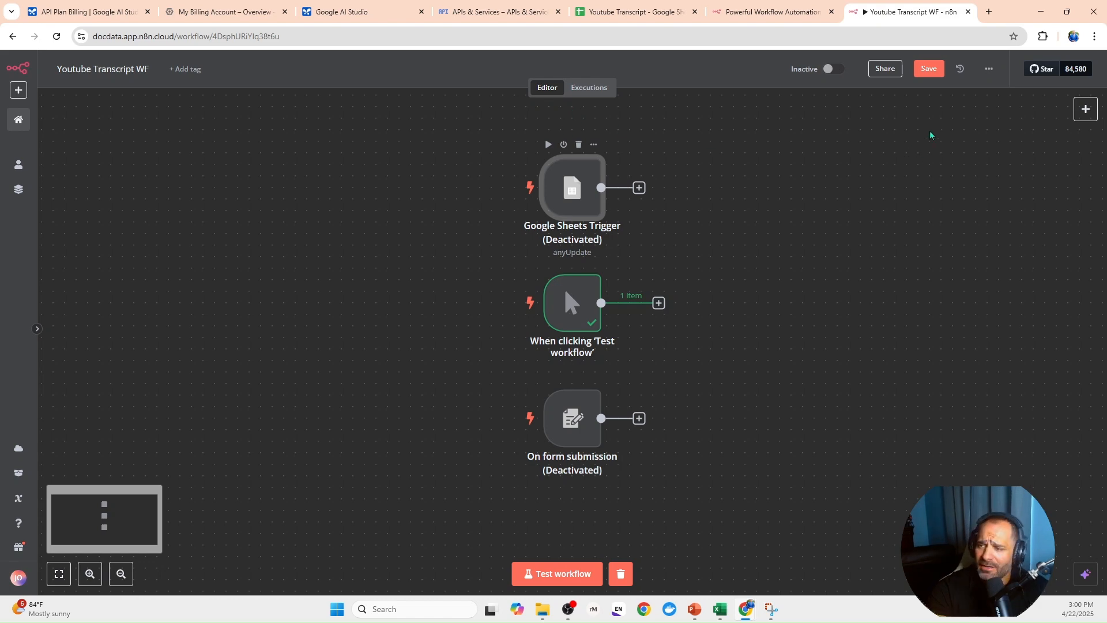
click(941, 69)
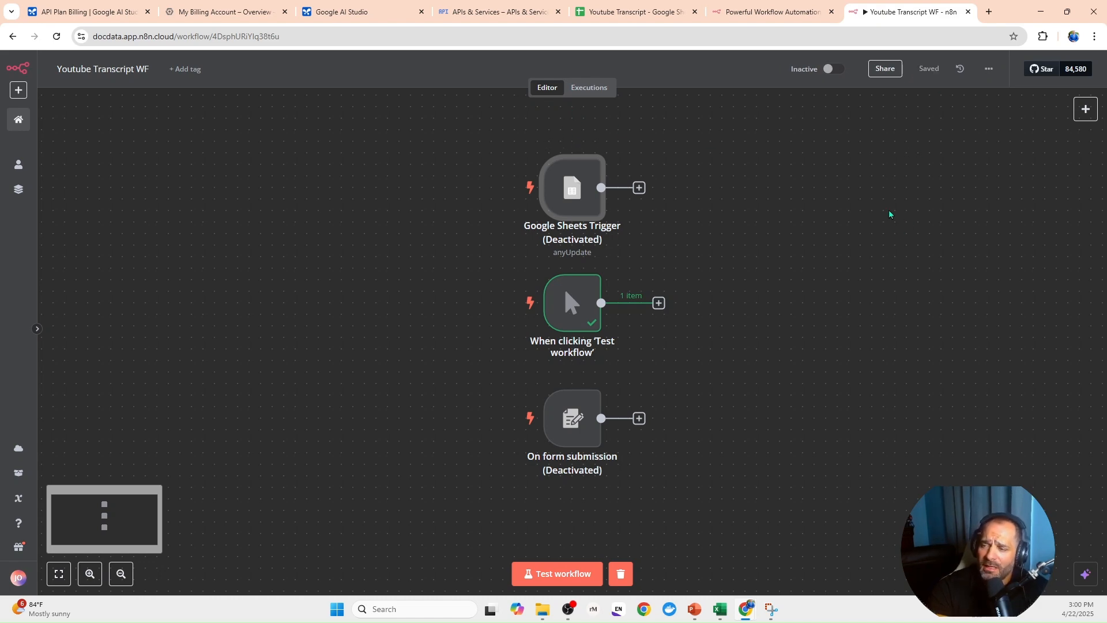
- Add an Edit Fields (Set) node after the manual trigger
drag(727, 335, 498, 330)
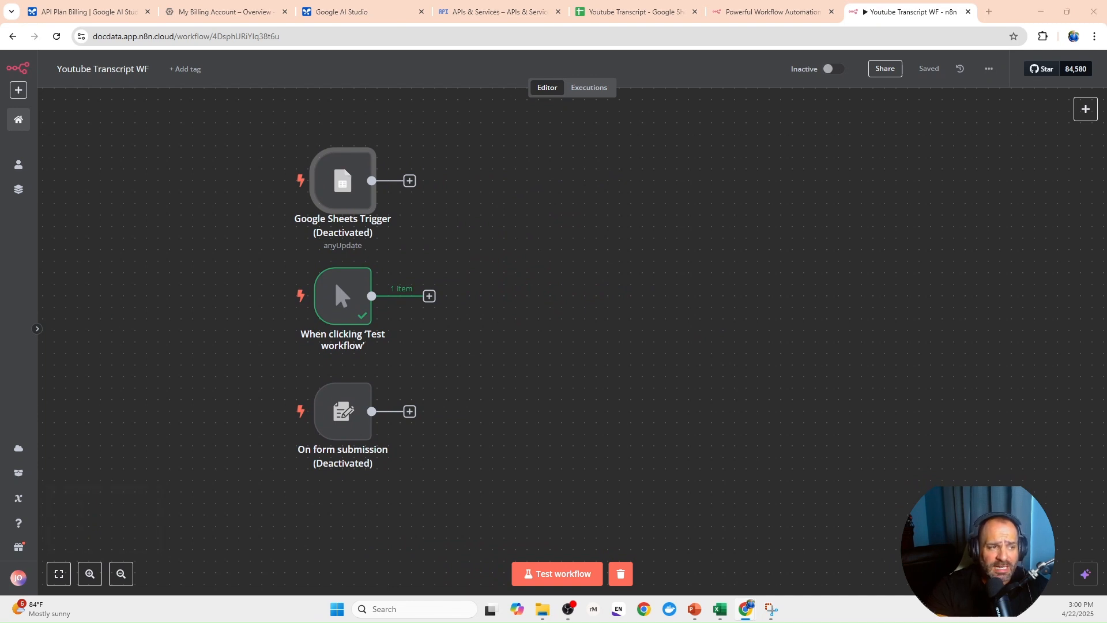
mouse_move(337, 288)
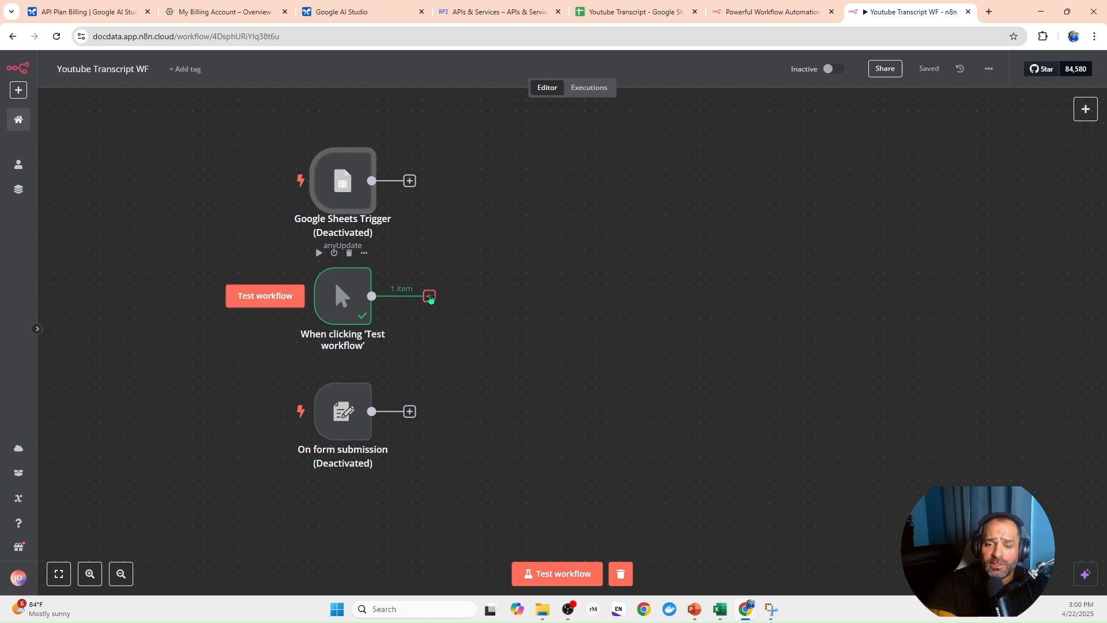
click(429, 296)
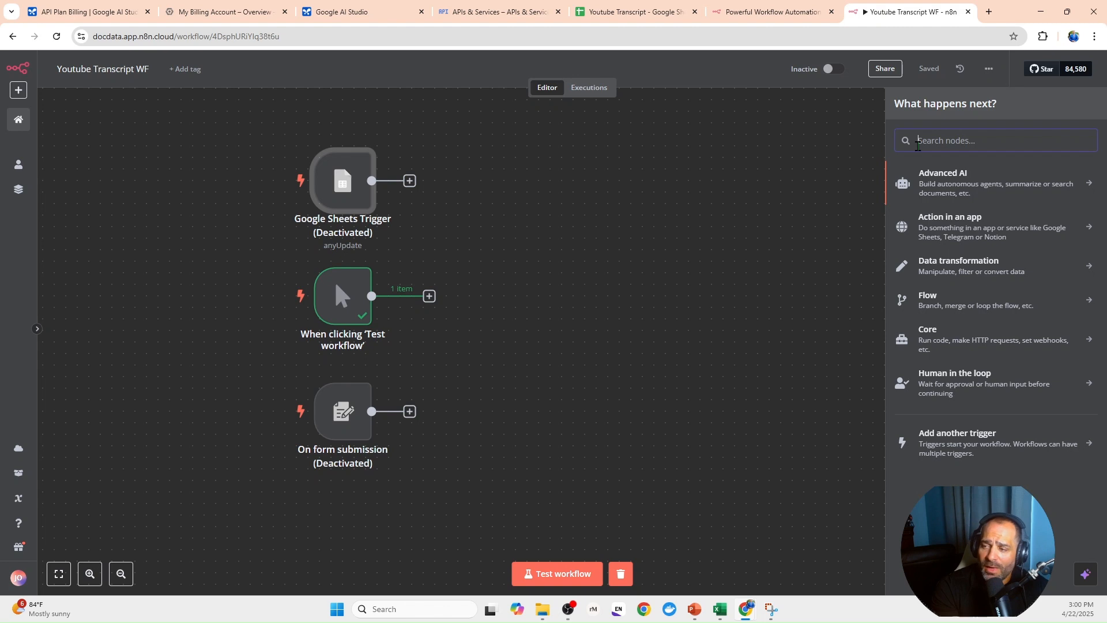
text(edi)
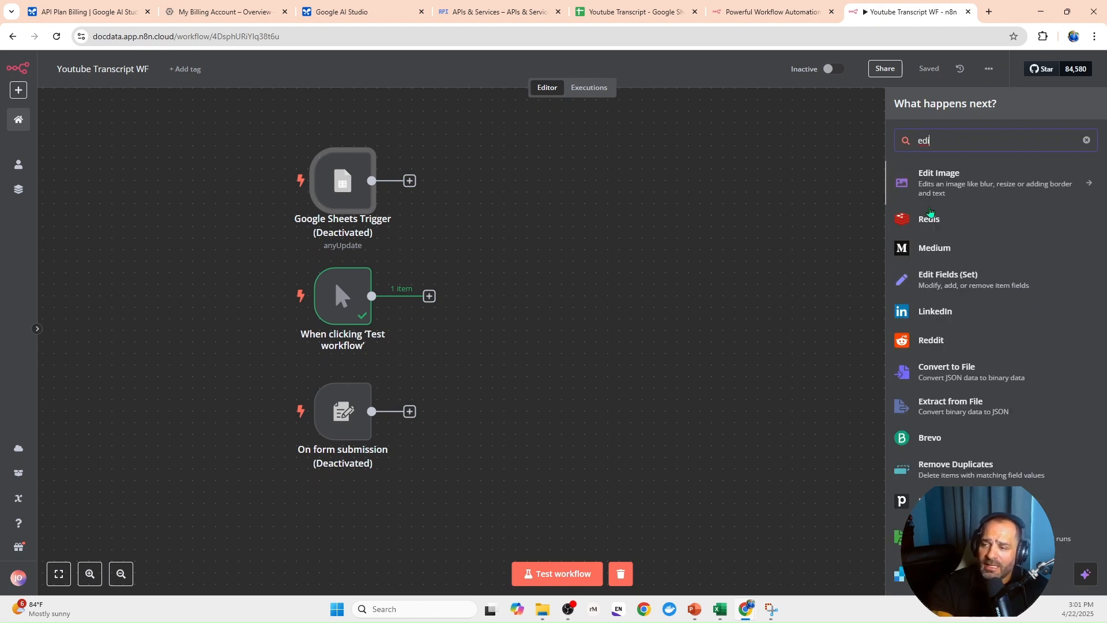
click(950, 286)
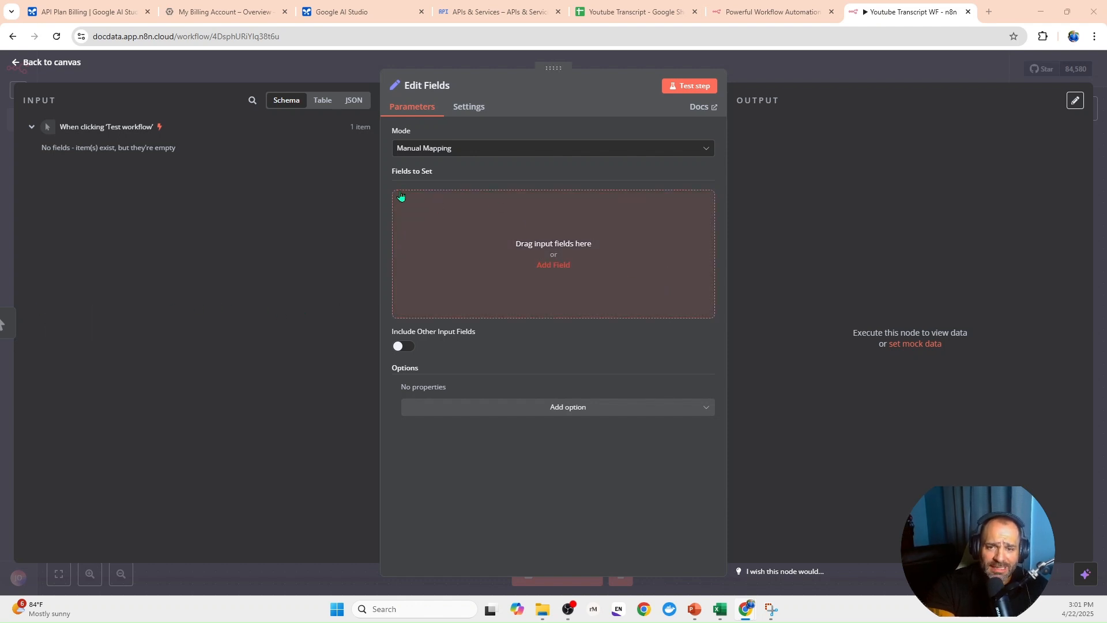
- Add a string field named automationID with the value optional-enter-reference-tracking-identifier to the Edit Fields node
click(440, 225)
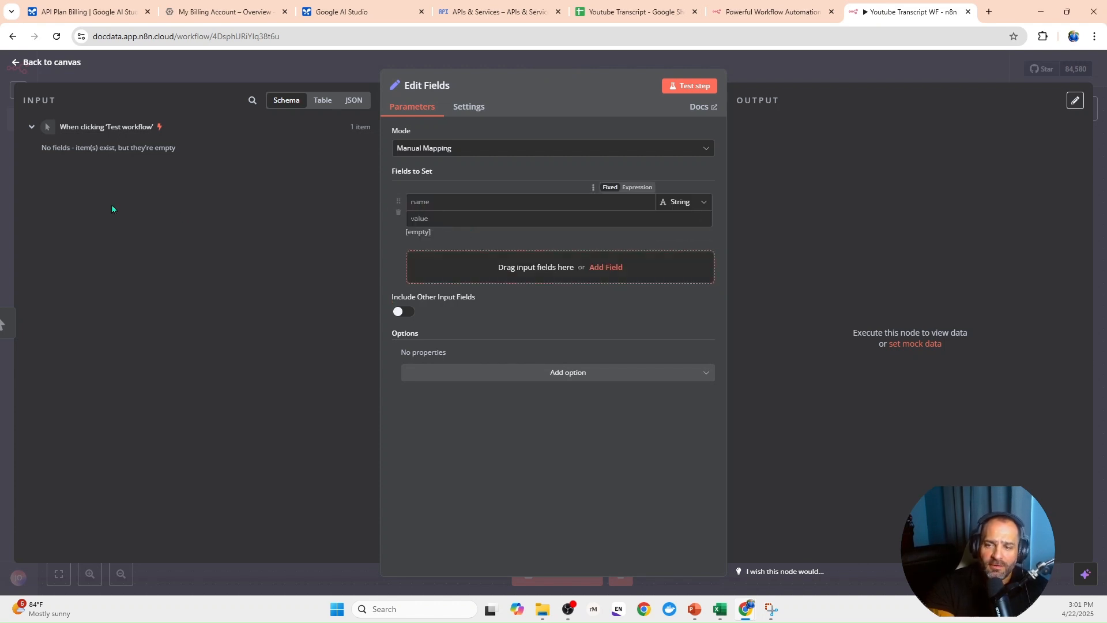
click(489, 205)
text(automationID)
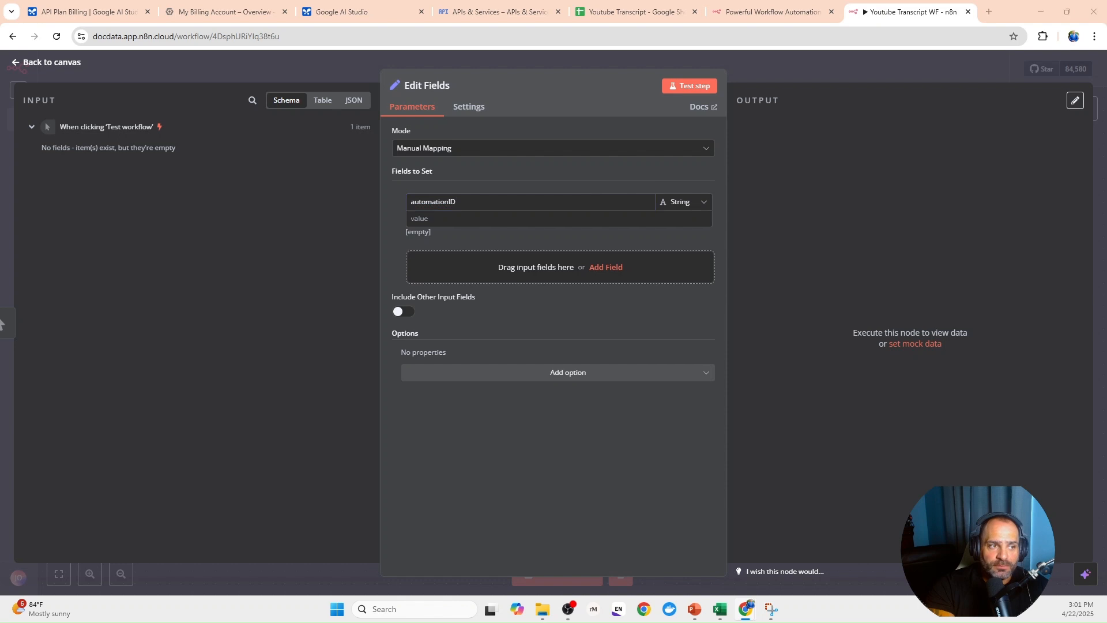
click(489, 217)
text(optional-enter-reference-tracking-identifier)
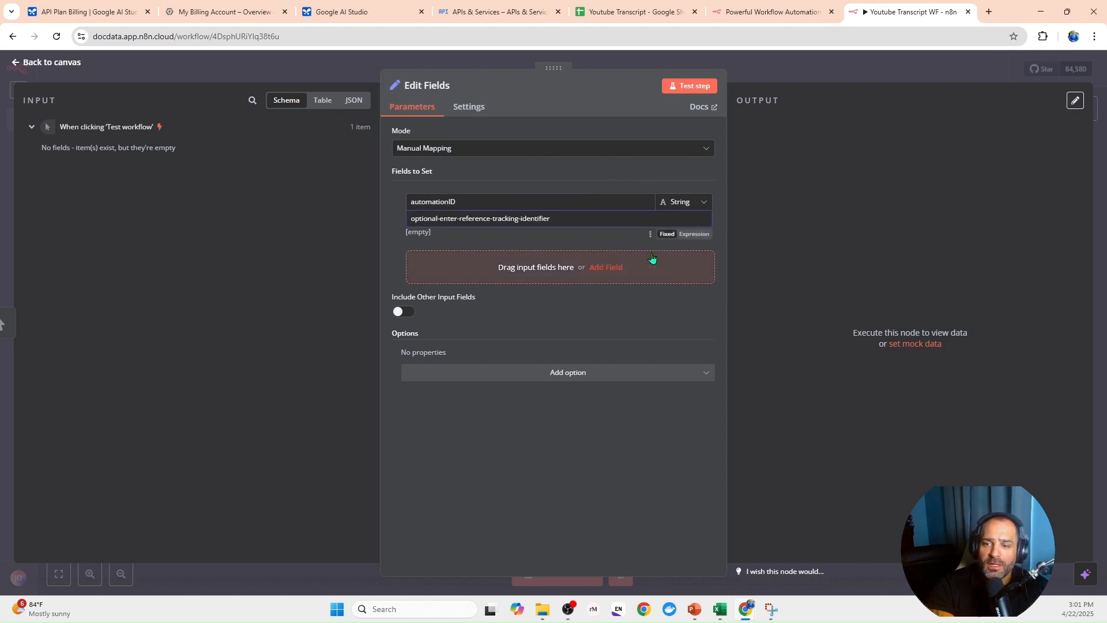
- Add a second string field named apiKey to the Edit Fields node, leaving its value empty
click(602, 266)
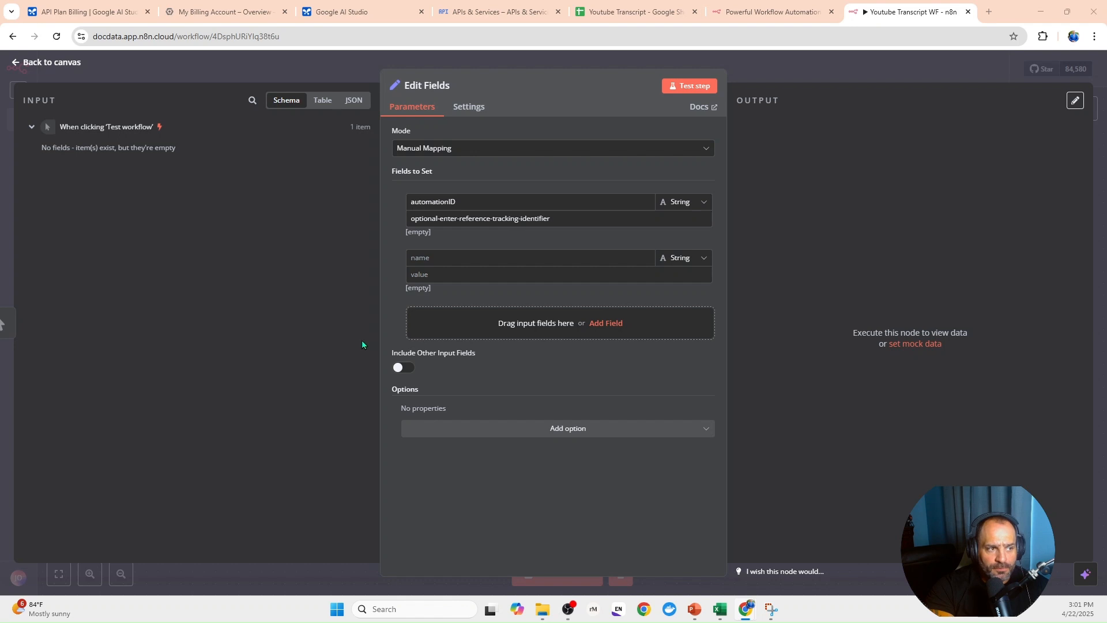
click(439, 258)
text(apiKey)
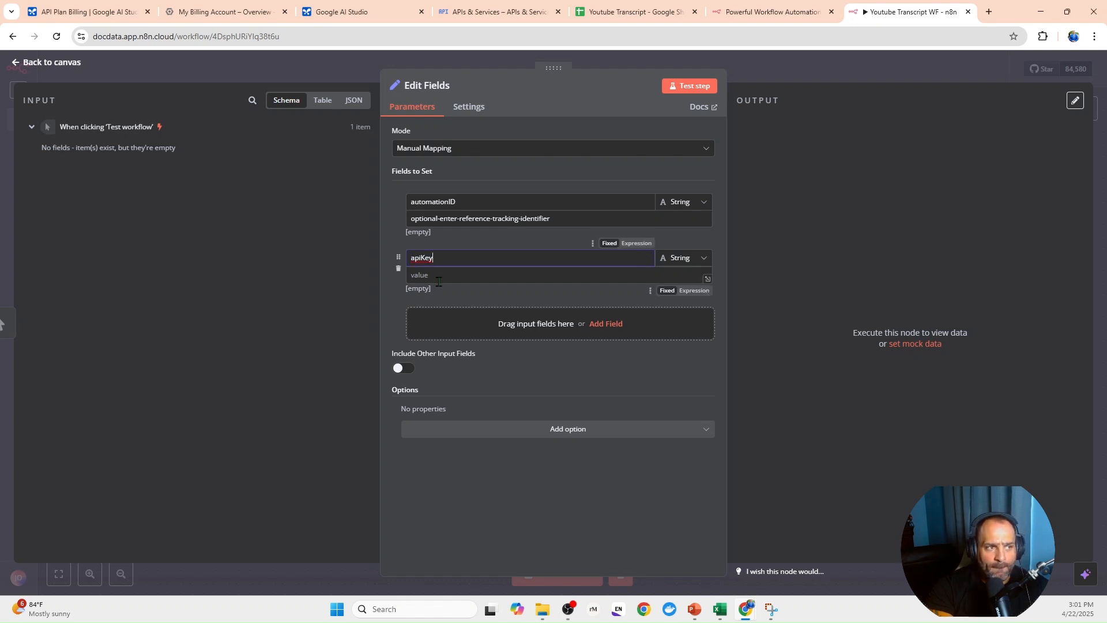
click(476, 326)
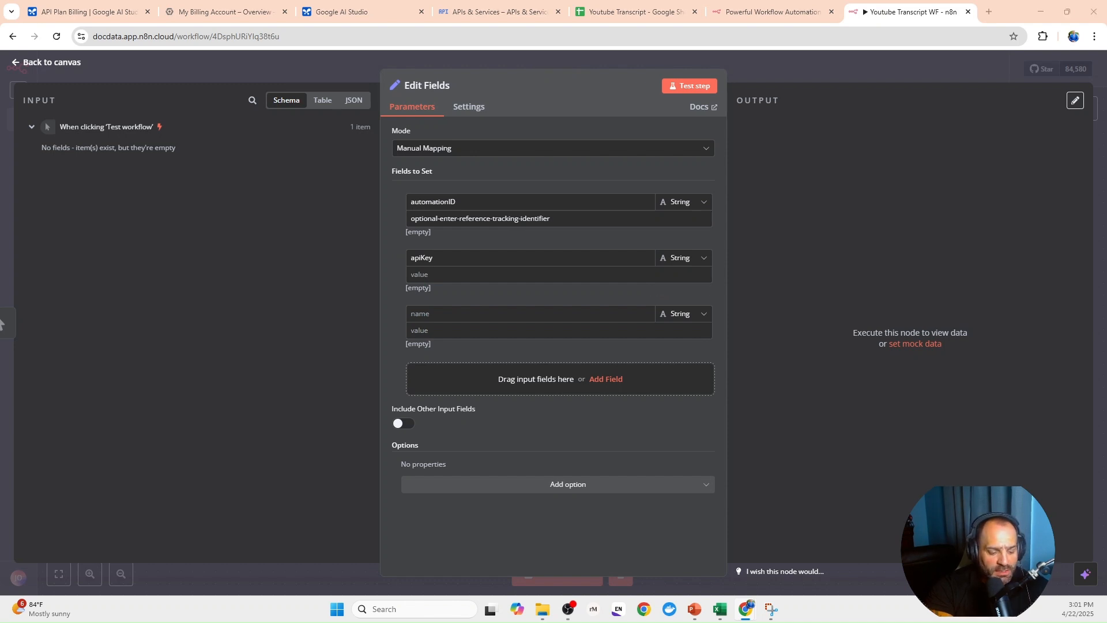
click(424, 315)
text(youtubeURL)
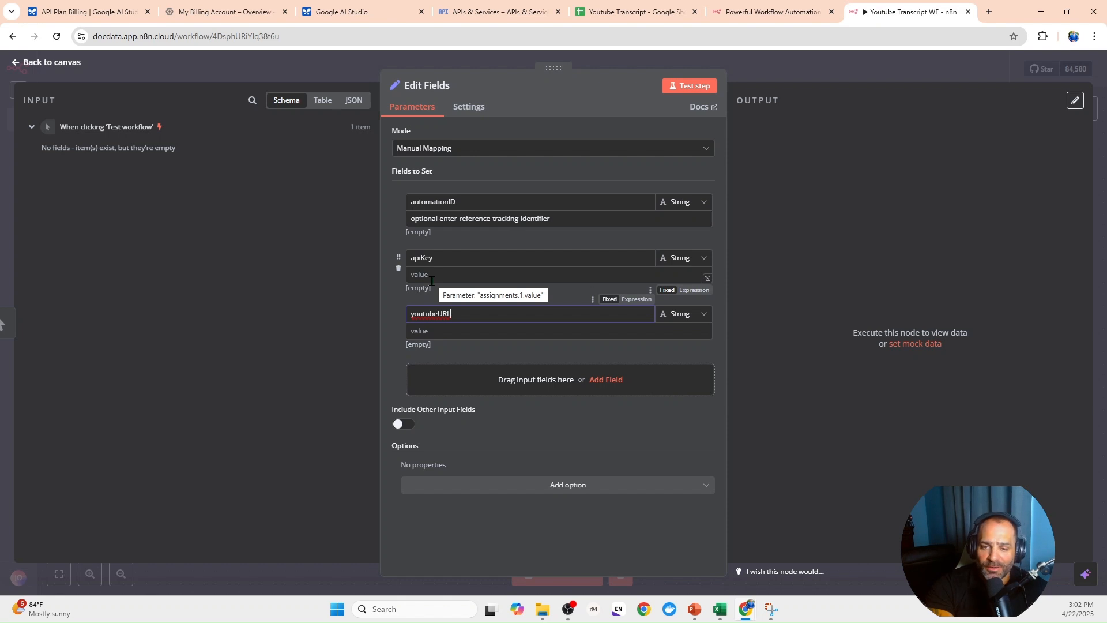
click(441, 330)
text(https://www.youtube.com/watch?v=opmUh-U8cPY)
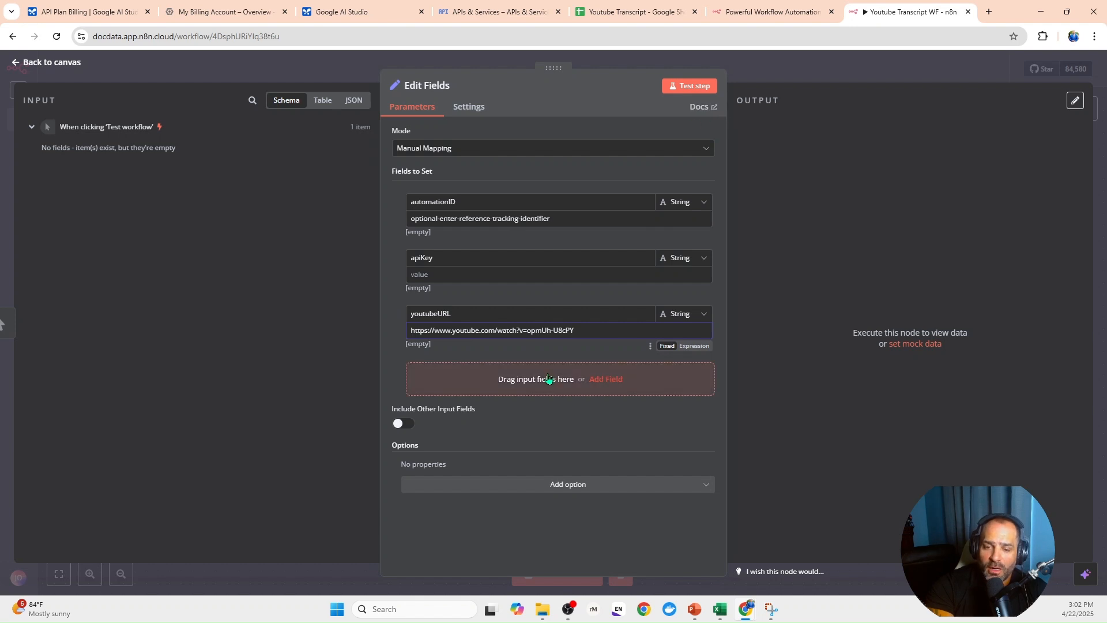
- Add a string field named promptType with the value transcript, and return to the canvas
click(316, 137)
click(518, 392)
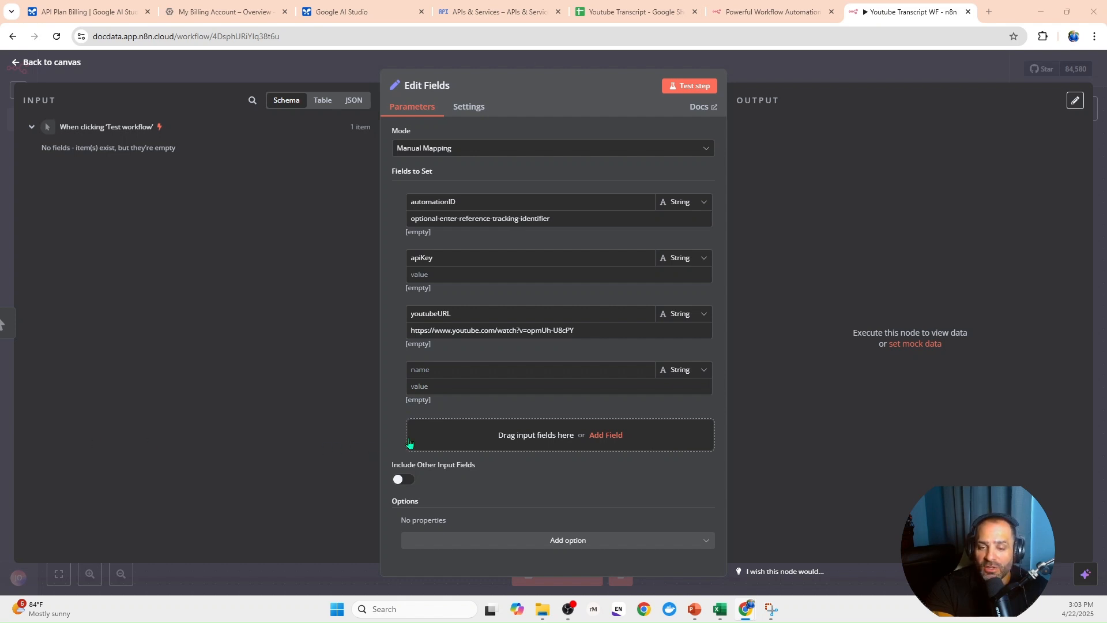
click(443, 372)
text(promptType)
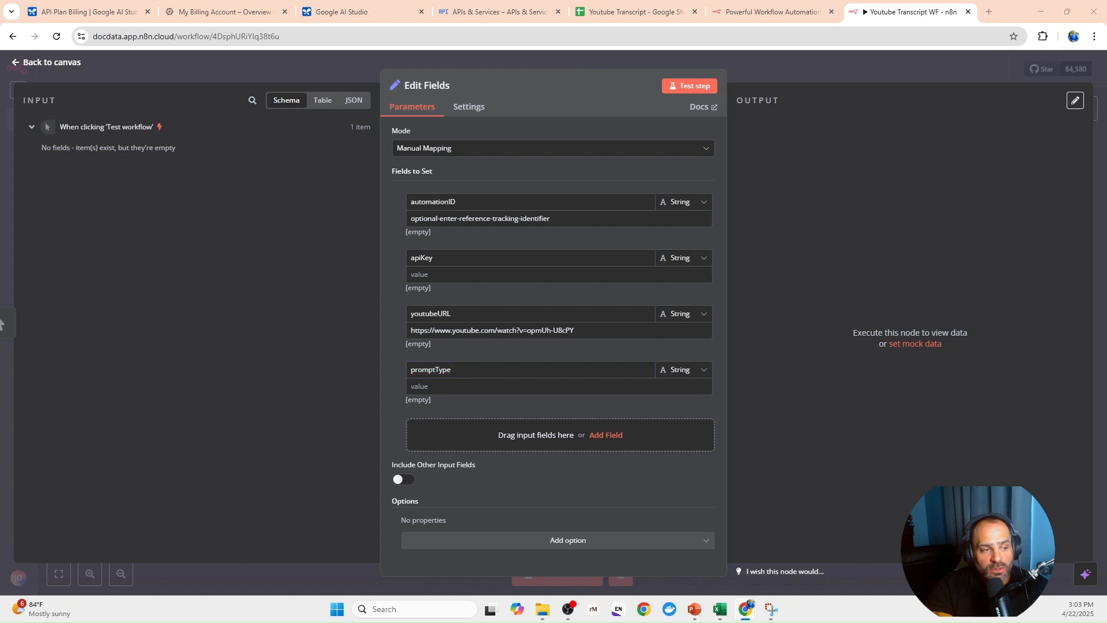
click(451, 387)
text(transcript)
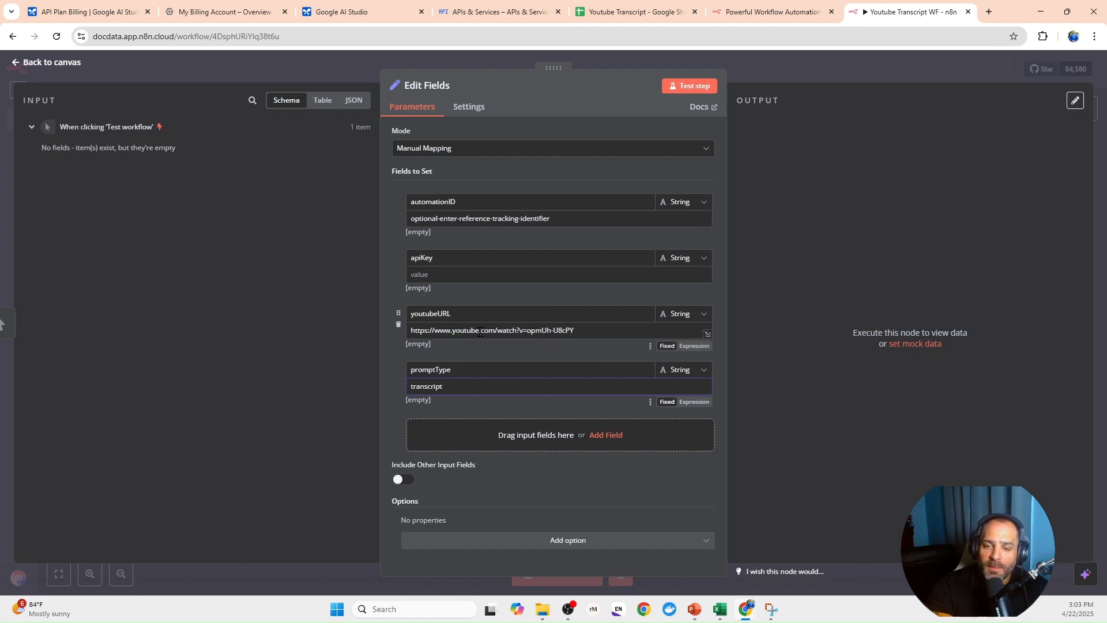
click(258, 70)
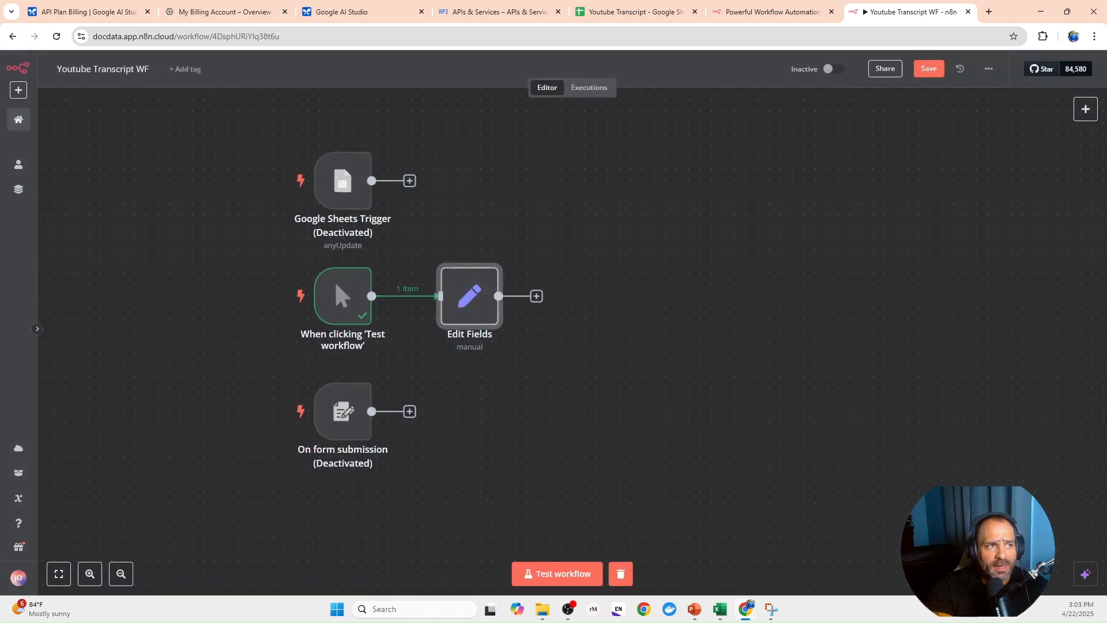
- Reopen the Edit Fields node to review its promptType field, and return to the canvas
mouse_move(362, 300)
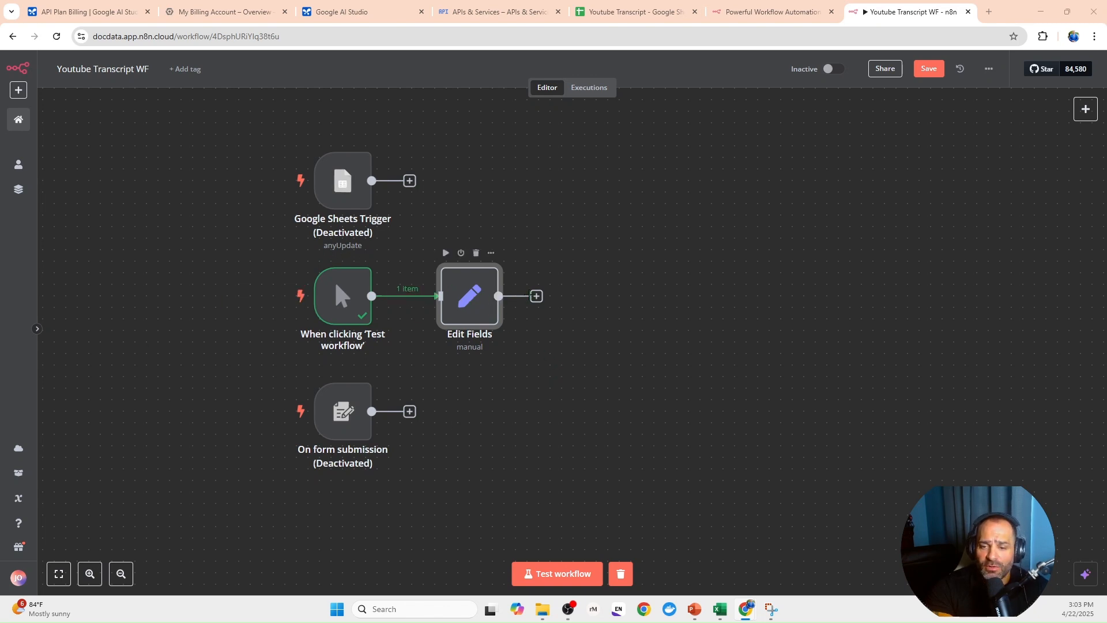
click(536, 296)
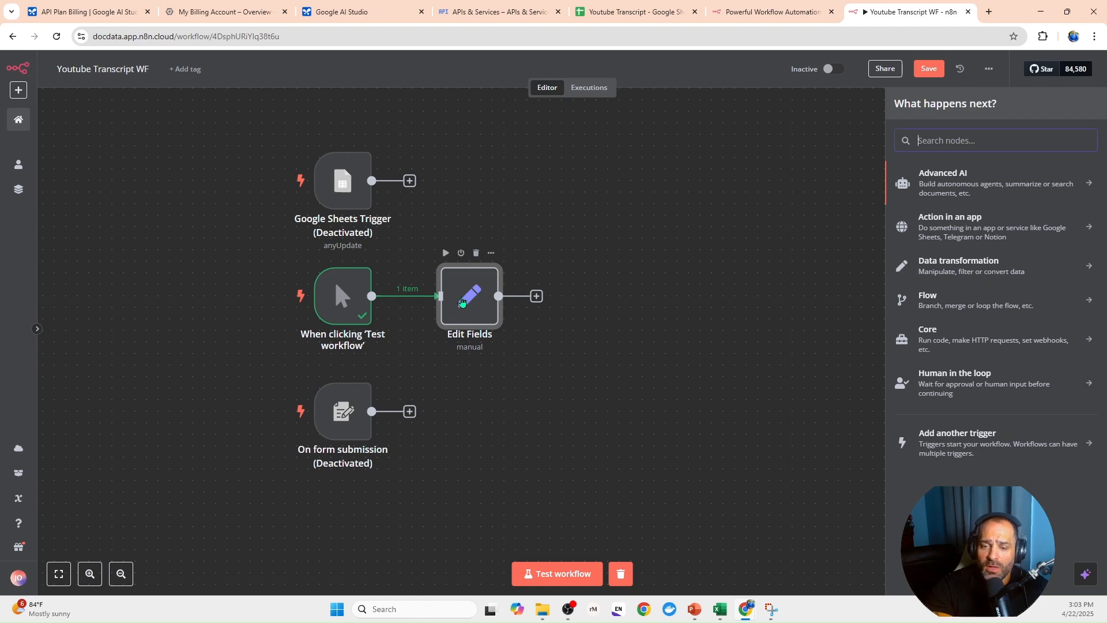
click(467, 301)
double_click(460, 296)
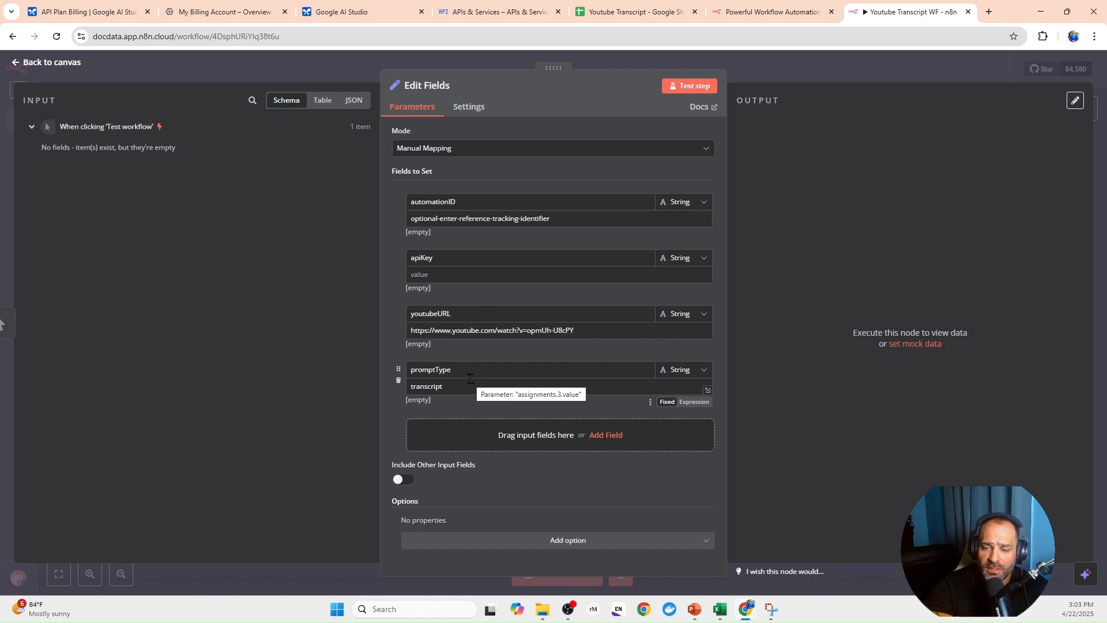
click(322, 73)
- Add a Switch node after Edit Fields and extend it to three routing rules
click(536, 296)
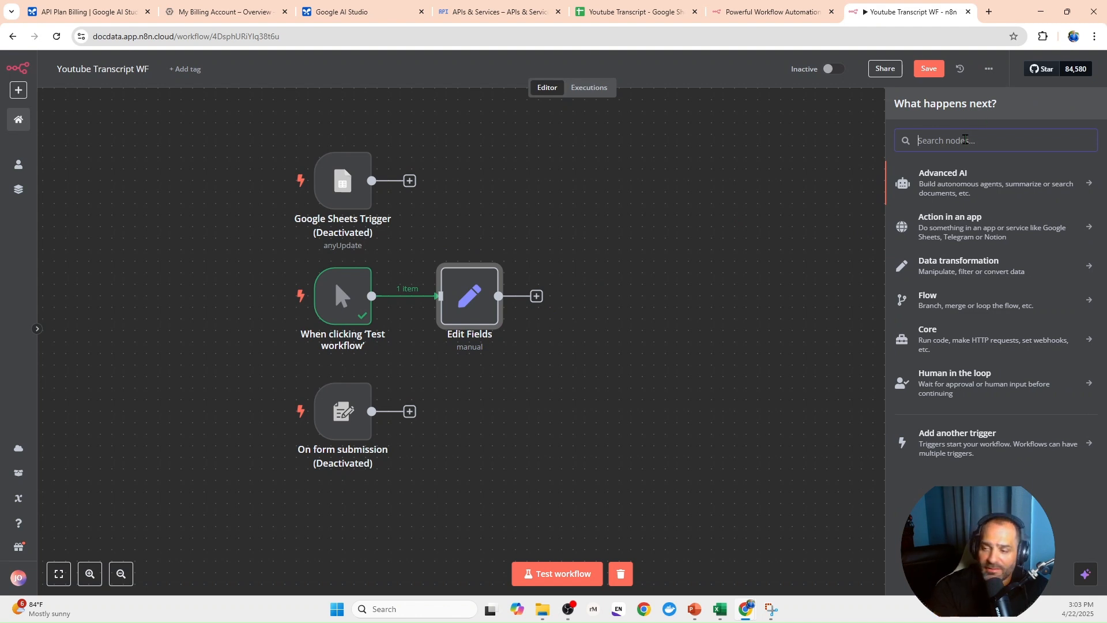
text(sw)
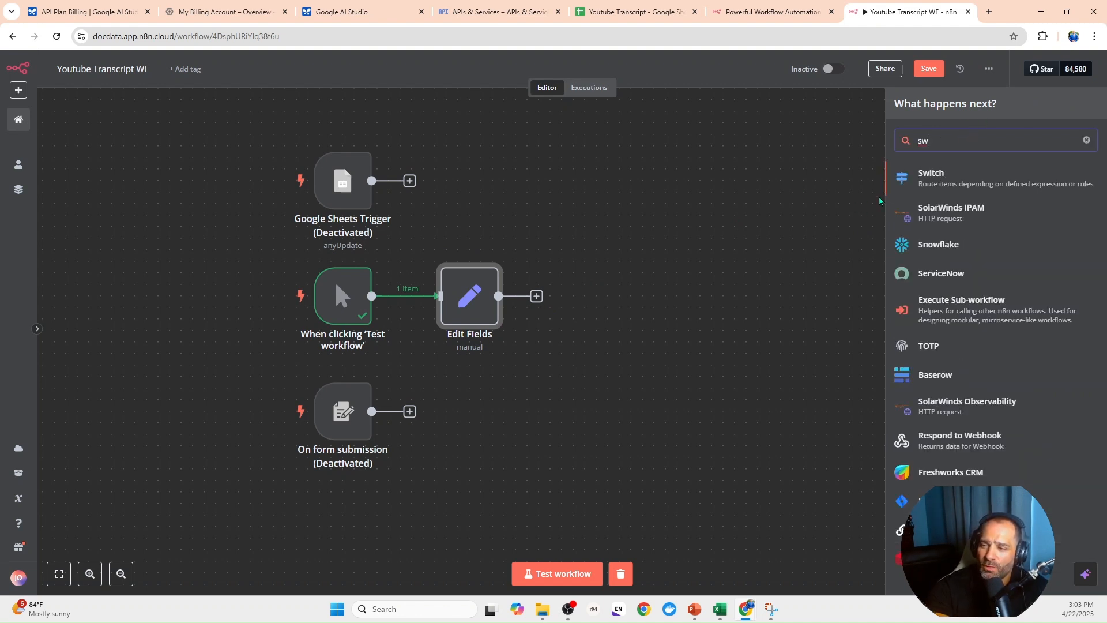
key(Return)
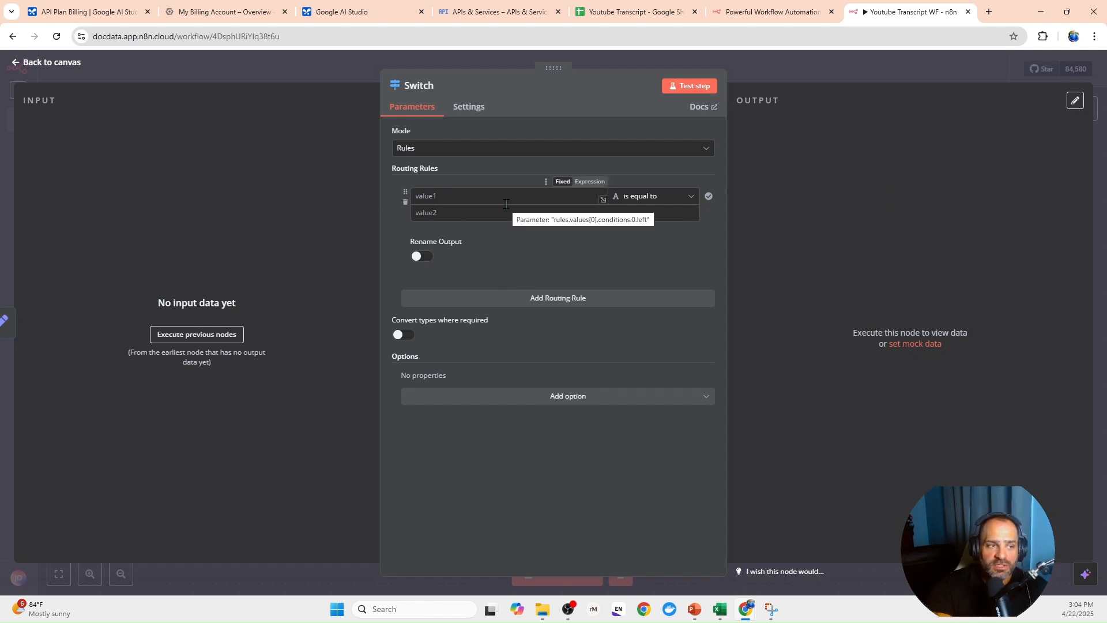
click(566, 300)
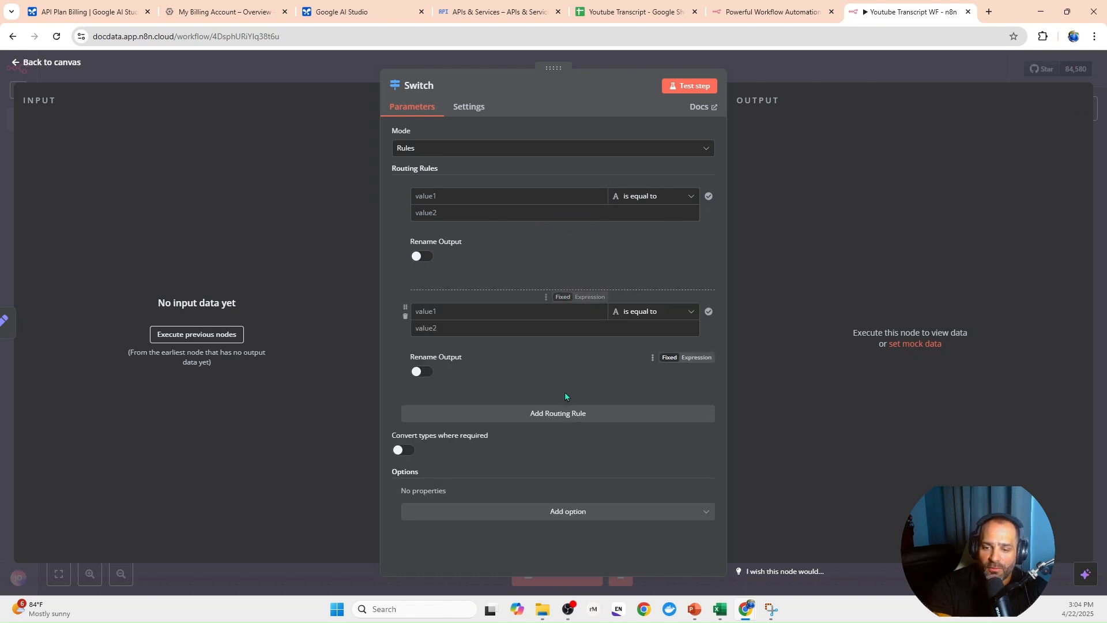
click(568, 415)
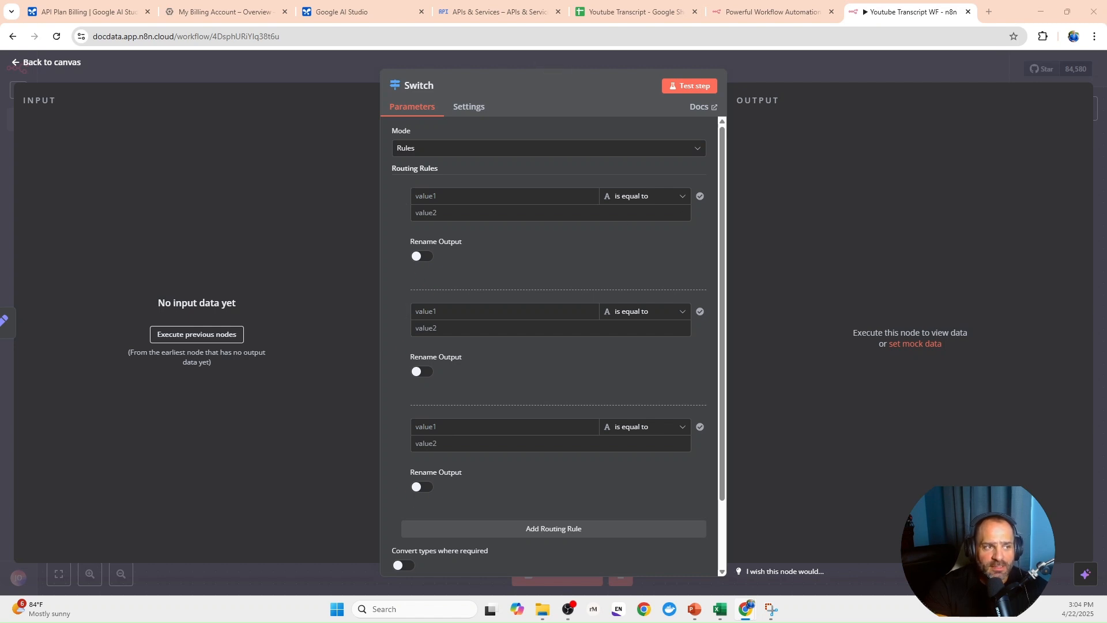
- Set the first routing rule to {{ $json.promptType.toLowerCase() }} is equal to transcript, and rename its output Transcript
click(467, 196)
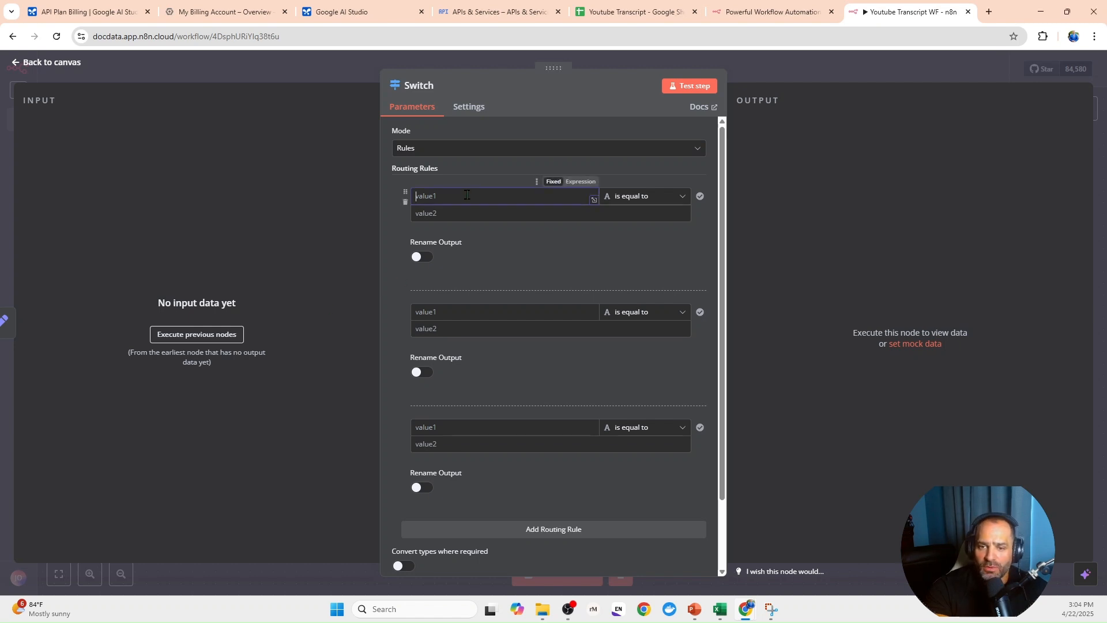
text({{ $json.promptType.toLowerCase() }})
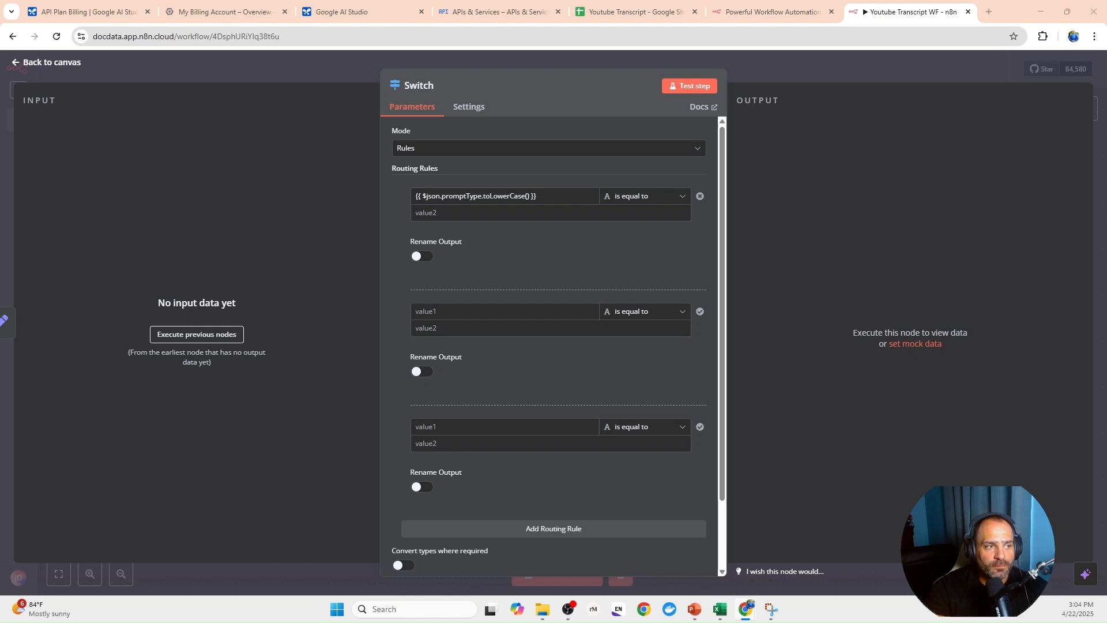
click(458, 213)
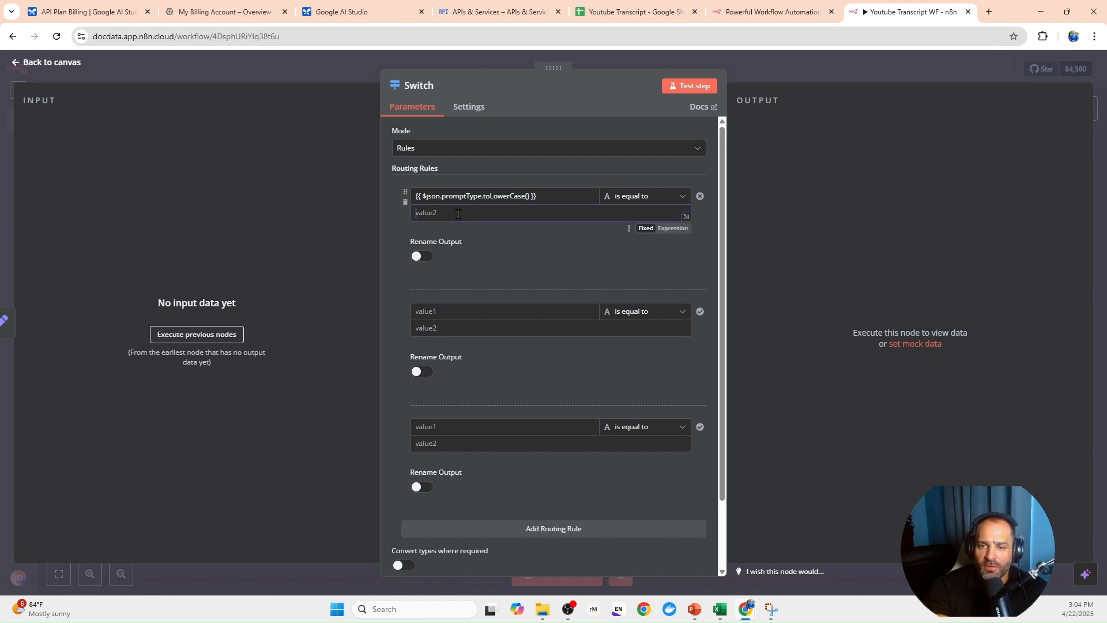
text(transcript)
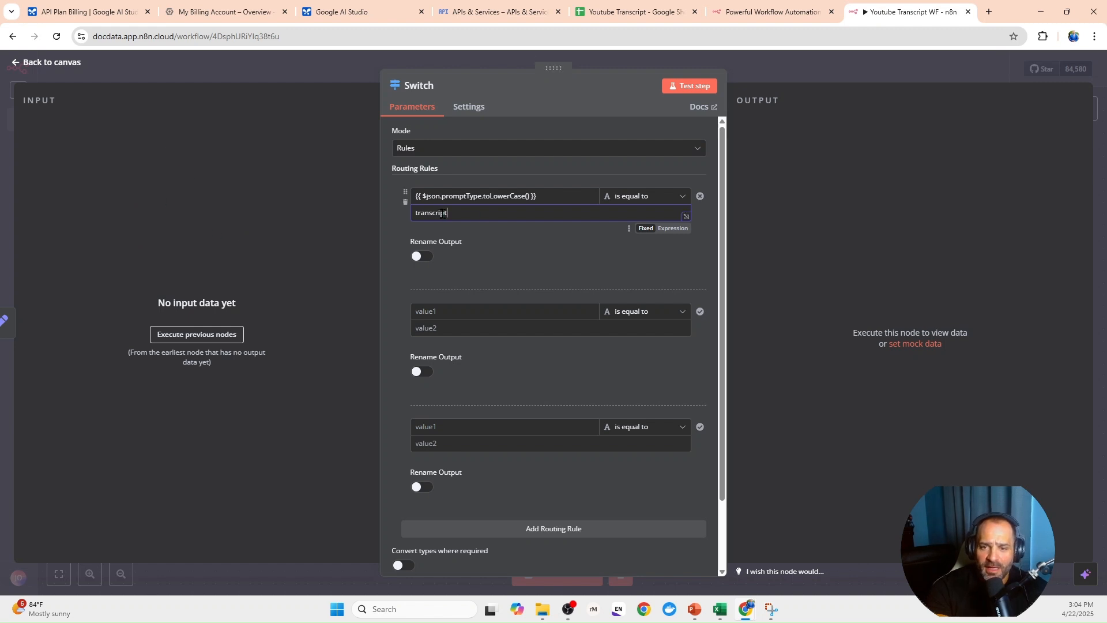
drag(451, 214, 419, 234)
click(459, 196)
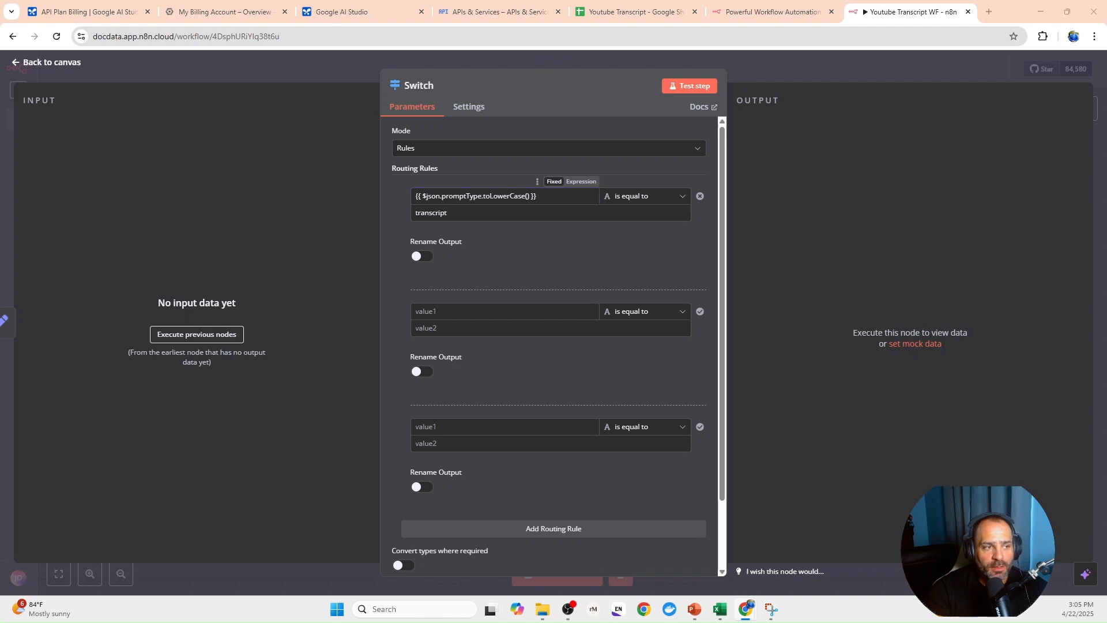
click(422, 257)
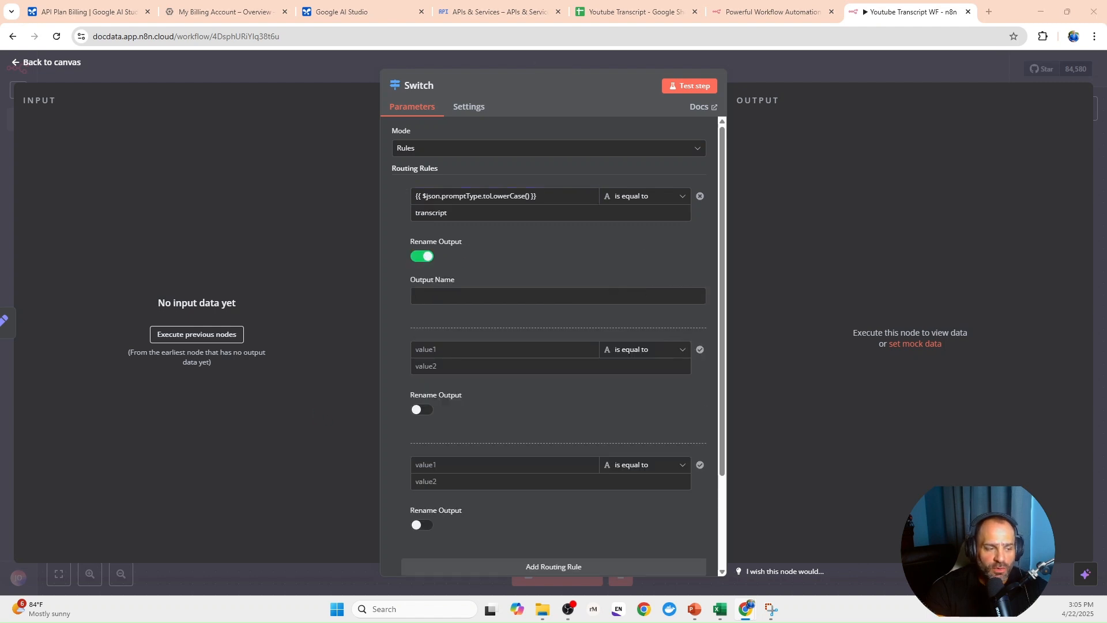
click(470, 296)
text(Transcript)
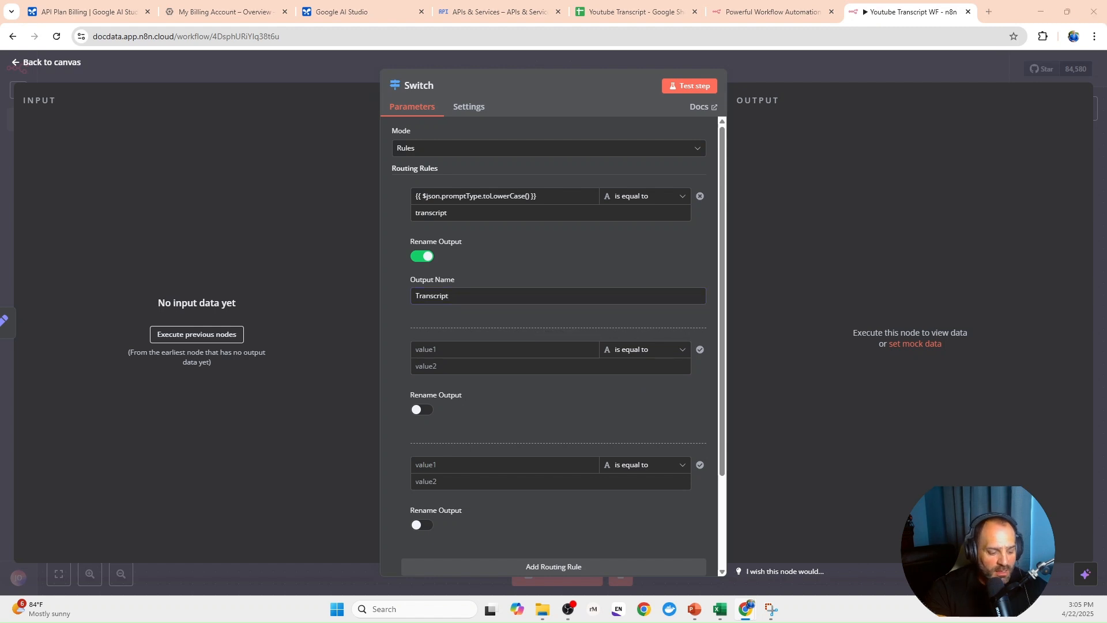
- Set the second routing rule to {{ $json.promptType.toLowerCase() }} is equal to timestamps, and rename its output Transcript with Timestamps
click(466, 350)
text({{ $json.promptType.toLowerCase() }})
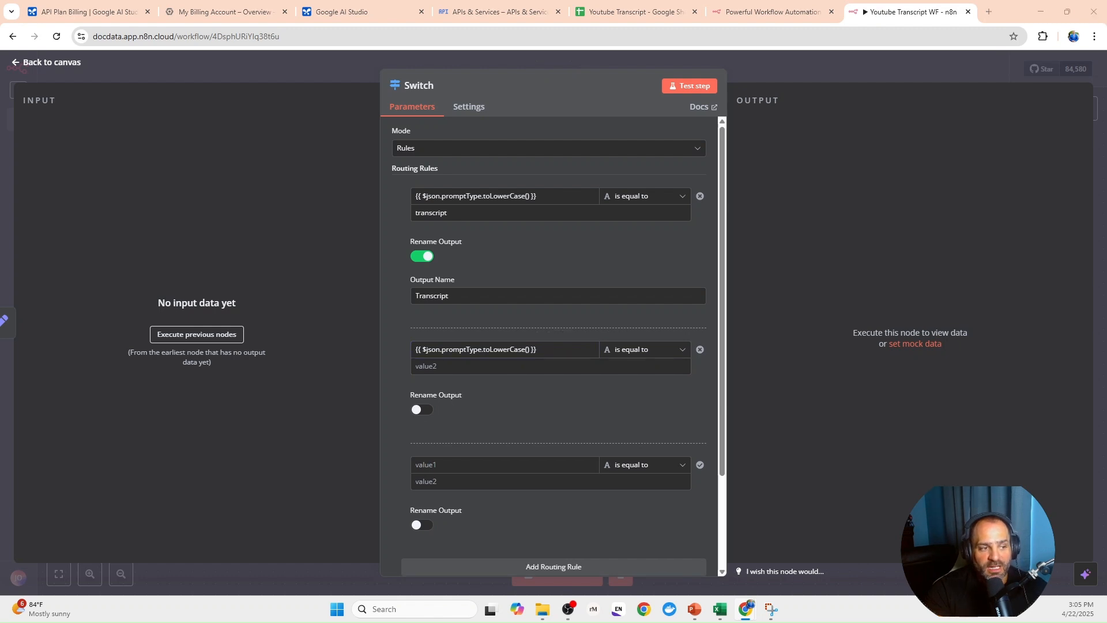
click(529, 368)
text(timestamps)
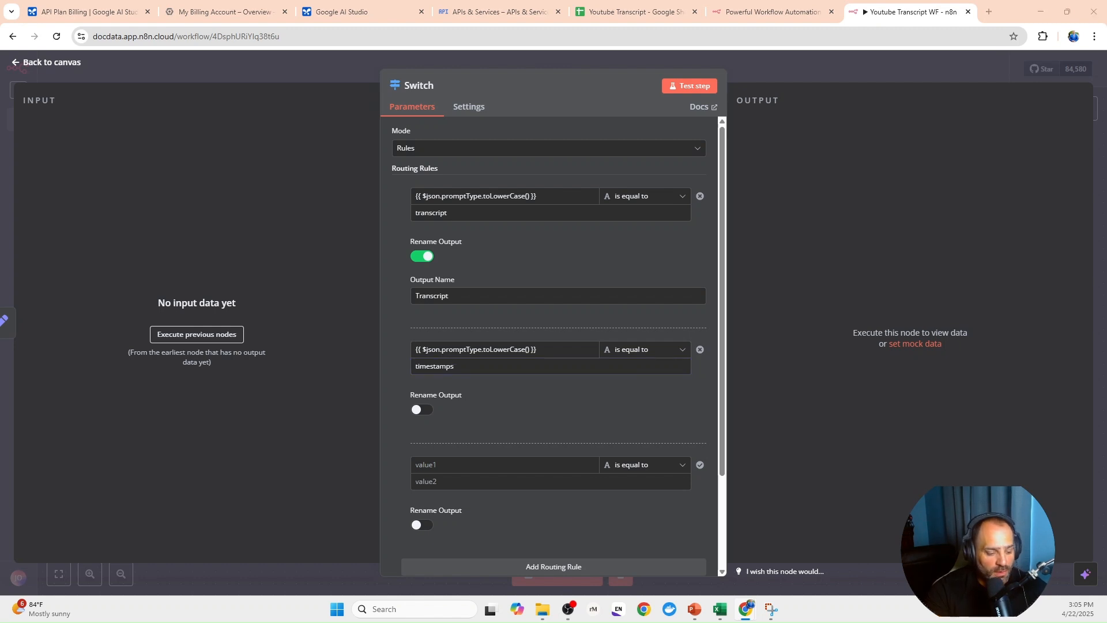
click(422, 410)
click(500, 450)
text(Transcript with Timestamps)
- Set the third routing rule to {{ $json.promptType.toLowerCase() }} is equal to summary, and rename its output summary
scroll(500, 450, down, 3)
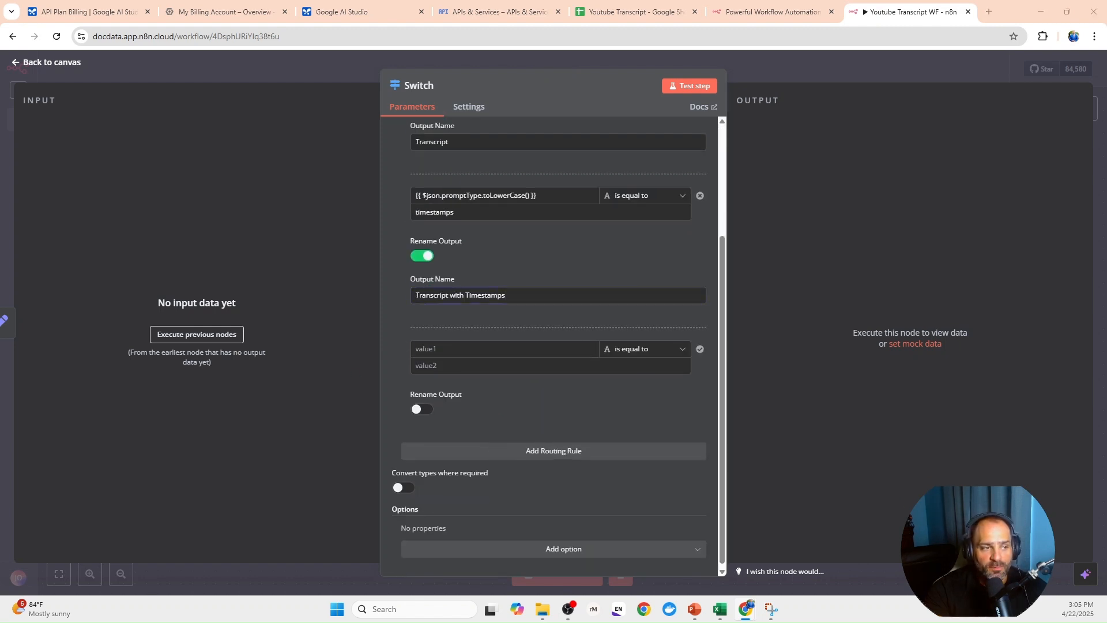
click(439, 348)
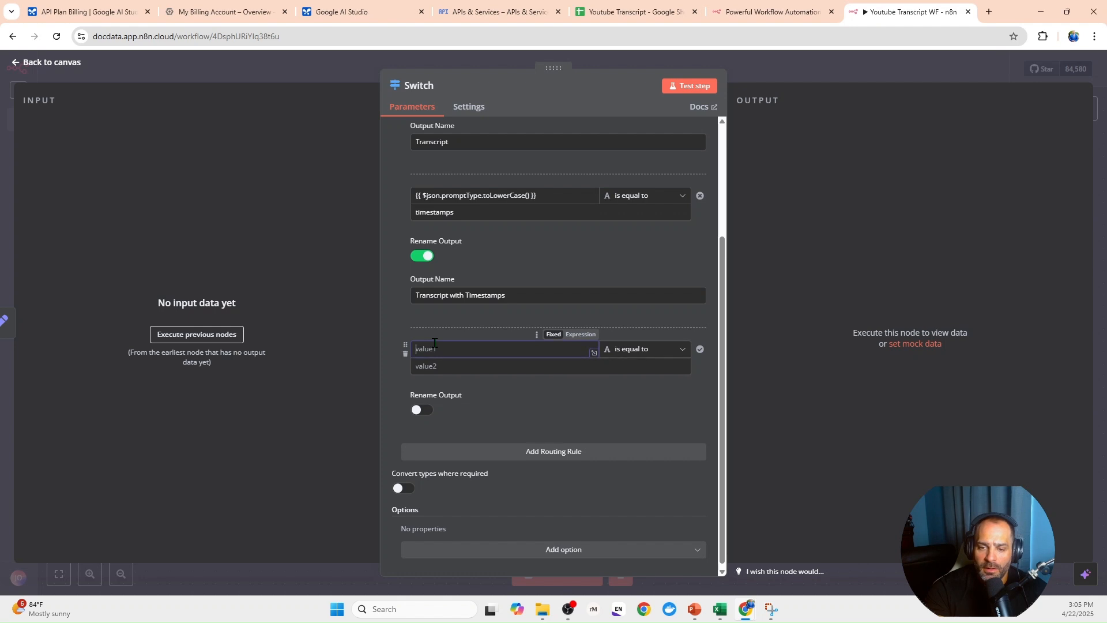
text({{ $json.promptType.toLowerCase() }})
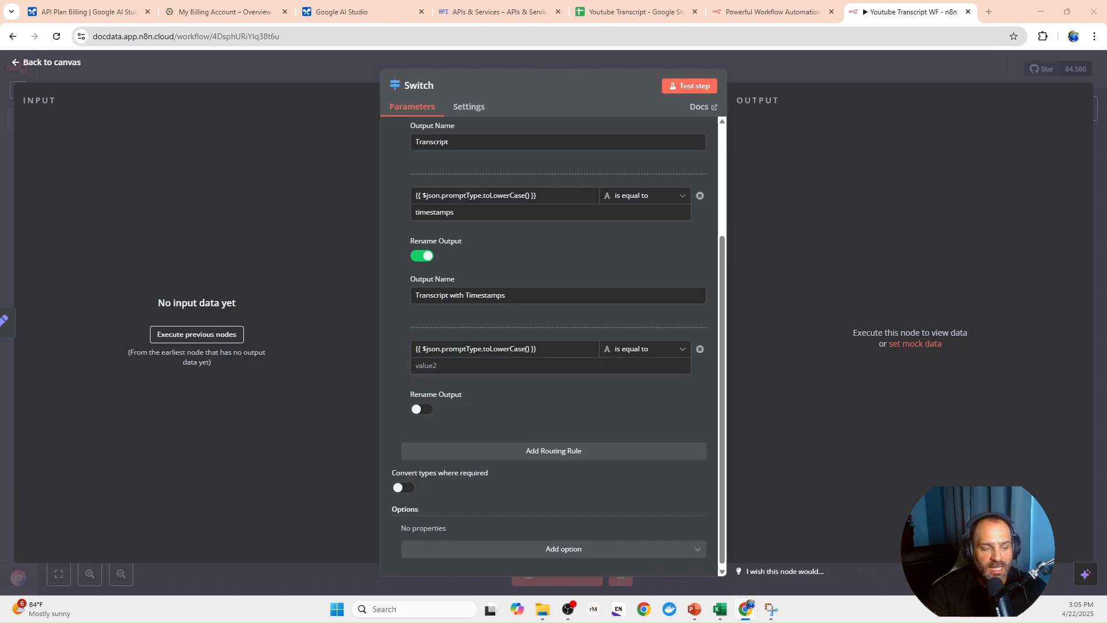
click(438, 367)
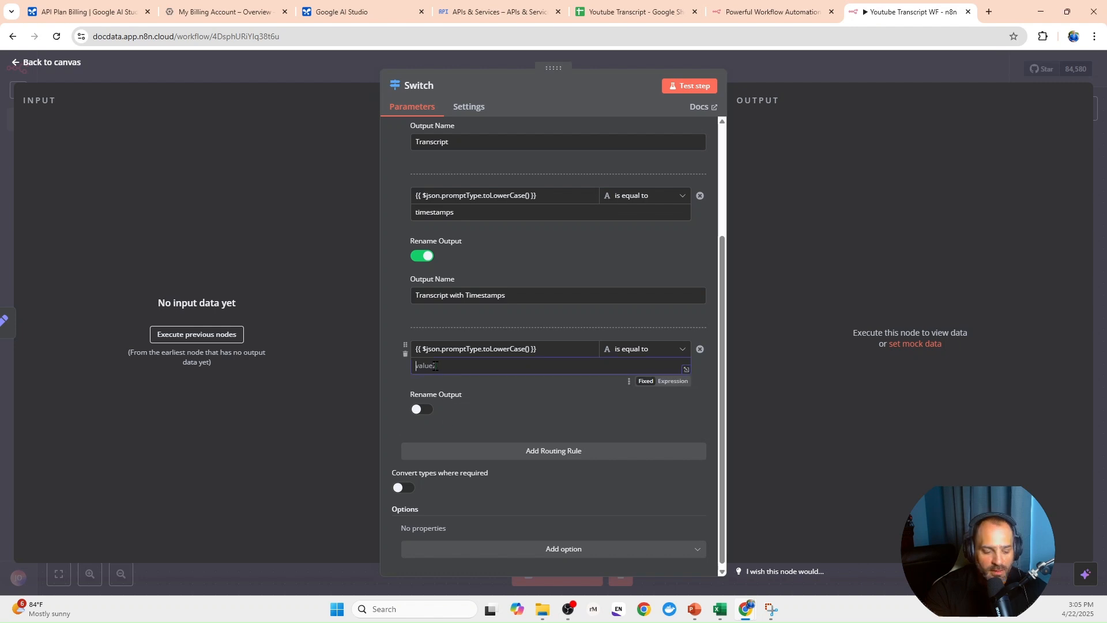
text(summary)
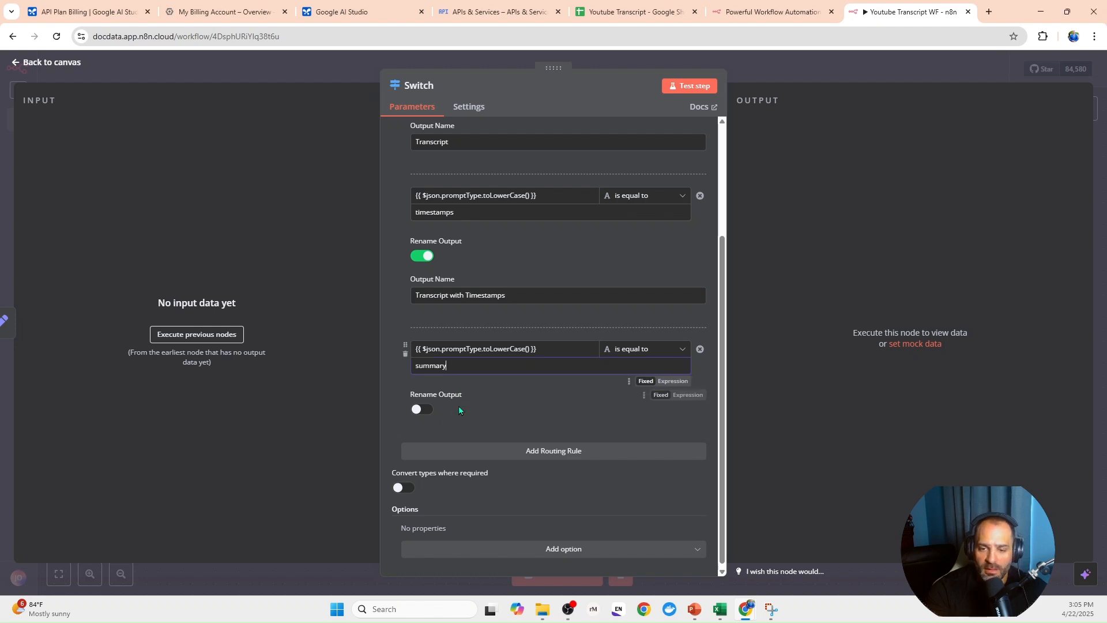
click(427, 411)
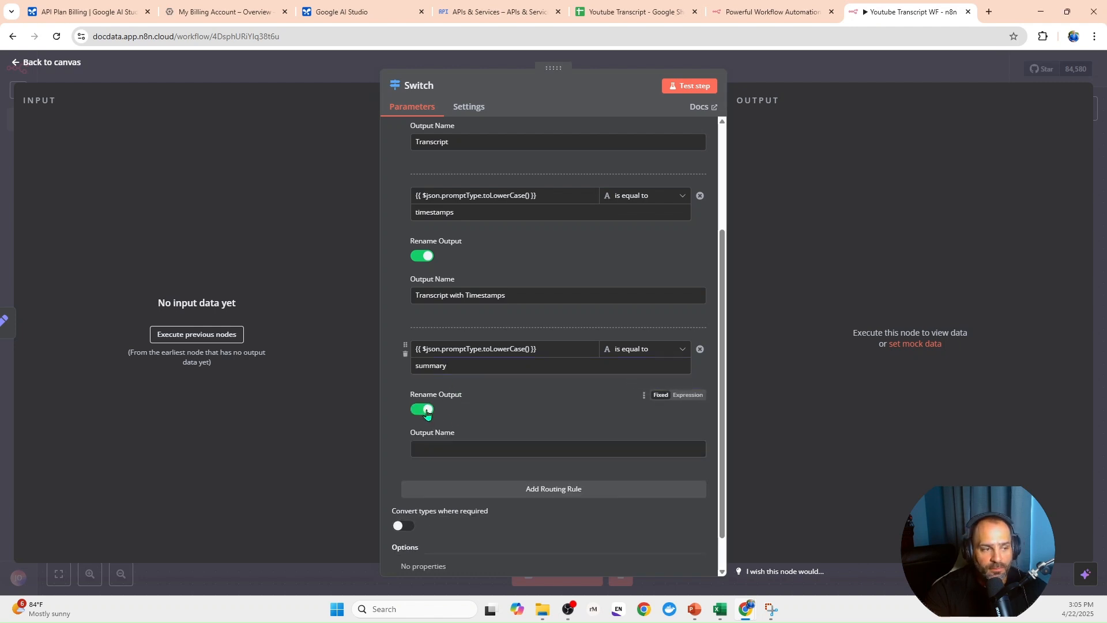
click(440, 448)
text(summary)
- Add two more empty routing rules below the summary rule in the Switch node
scroll(440, 444, down, 1)
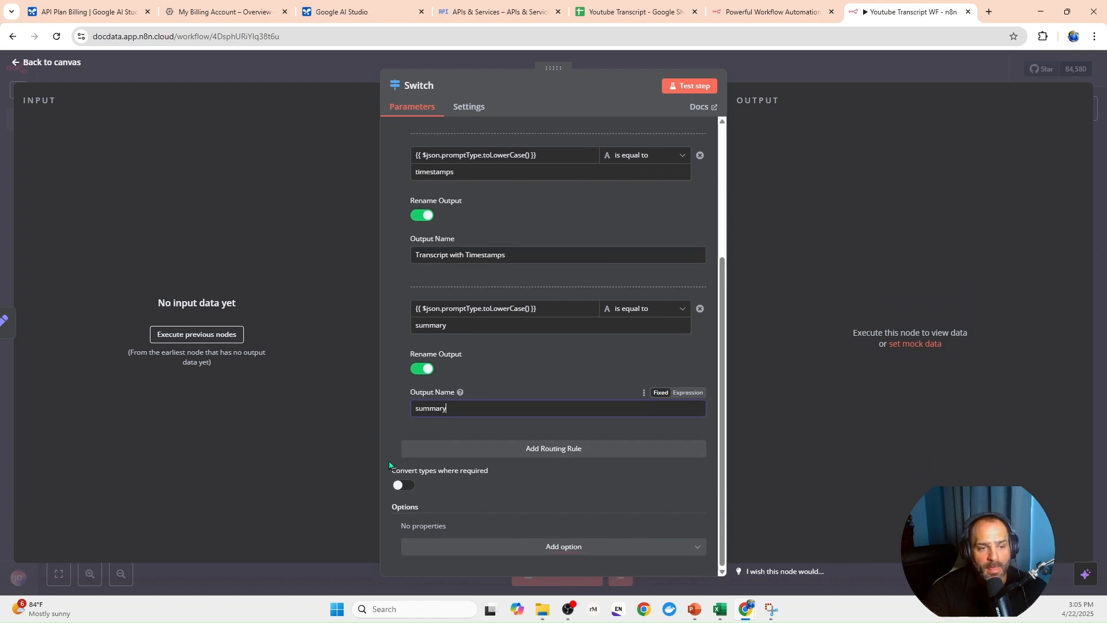
click(448, 449)
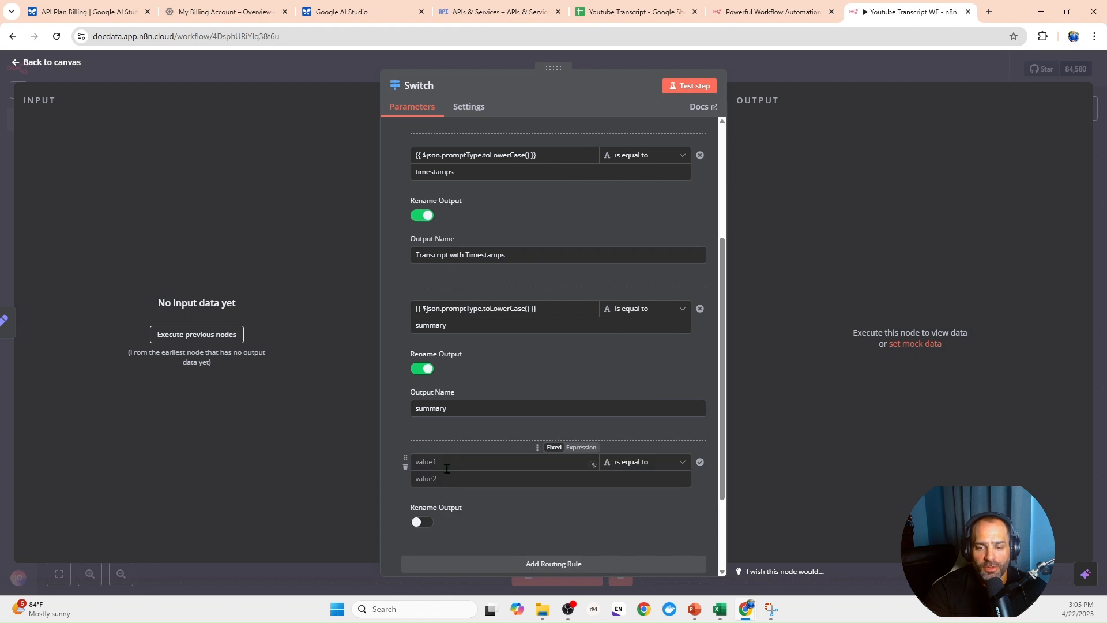
click(486, 564)
scroll(430, 417, down, 2)
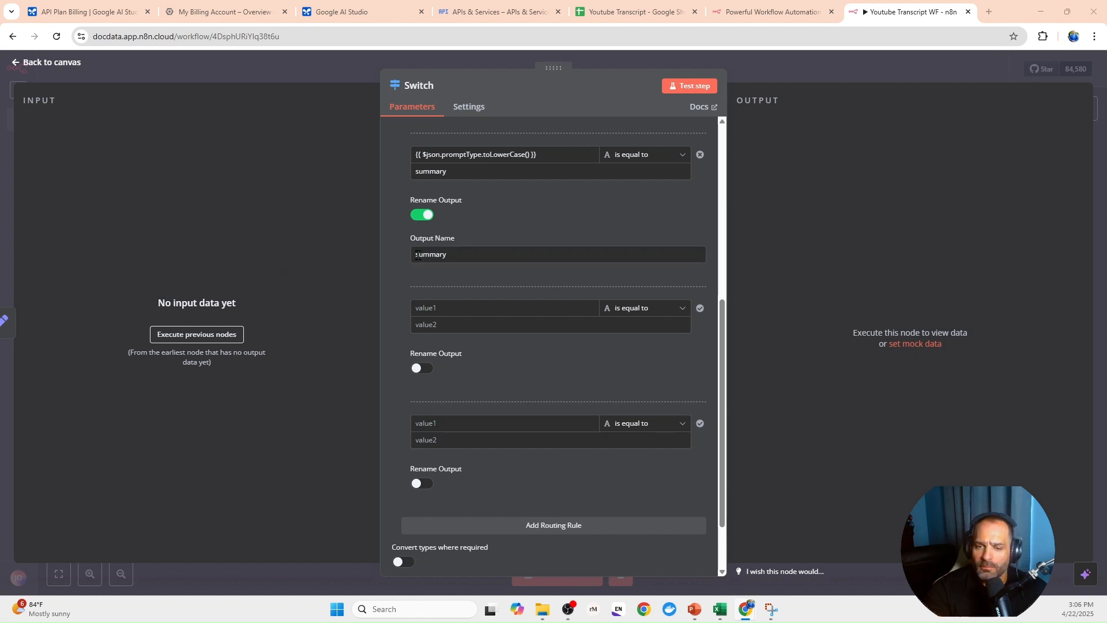
- Set the fourth routing rule to {{ $json.promptType.toLowerCase() }} is equal to scene, and rename its output Scene Description
click(468, 306)
text({{ $json.promptType.toLowerCase() }})
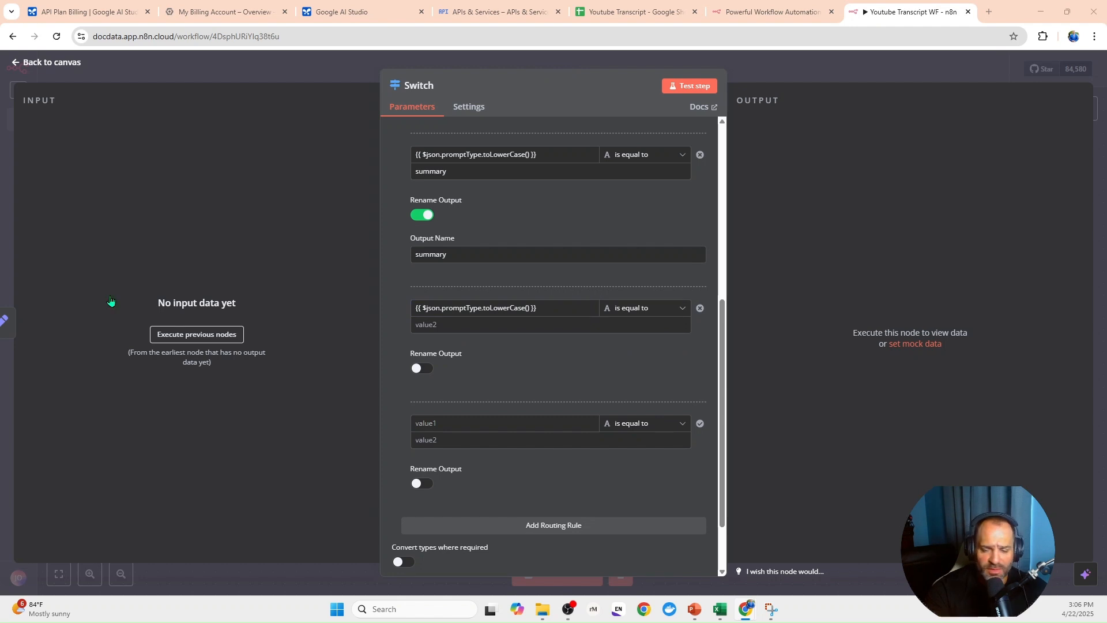
click(421, 324)
text(scene)
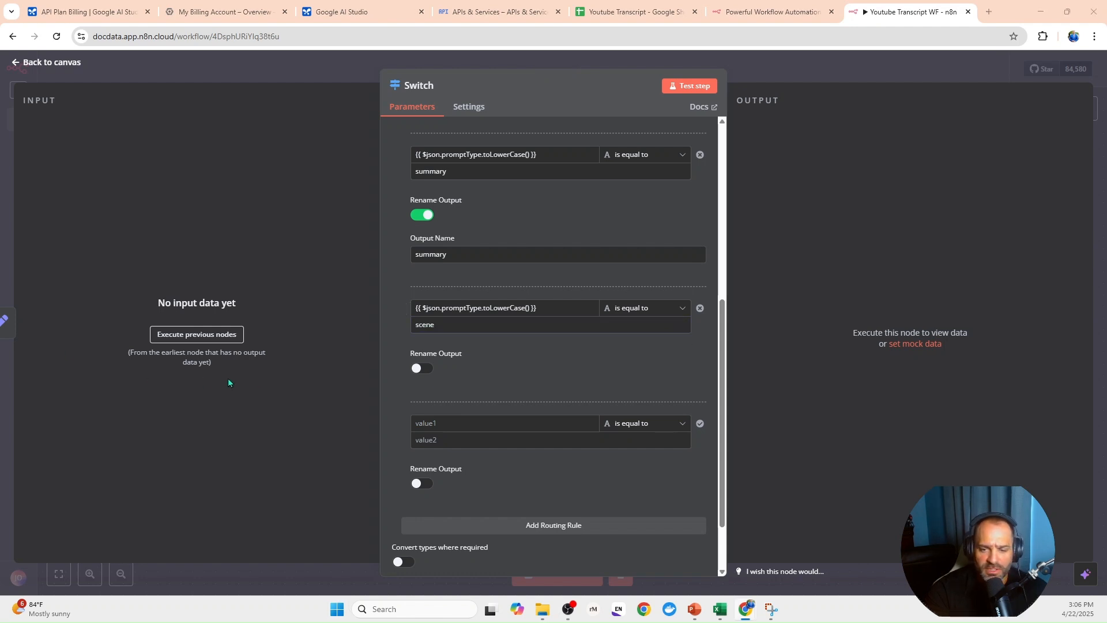
click(423, 369)
click(462, 406)
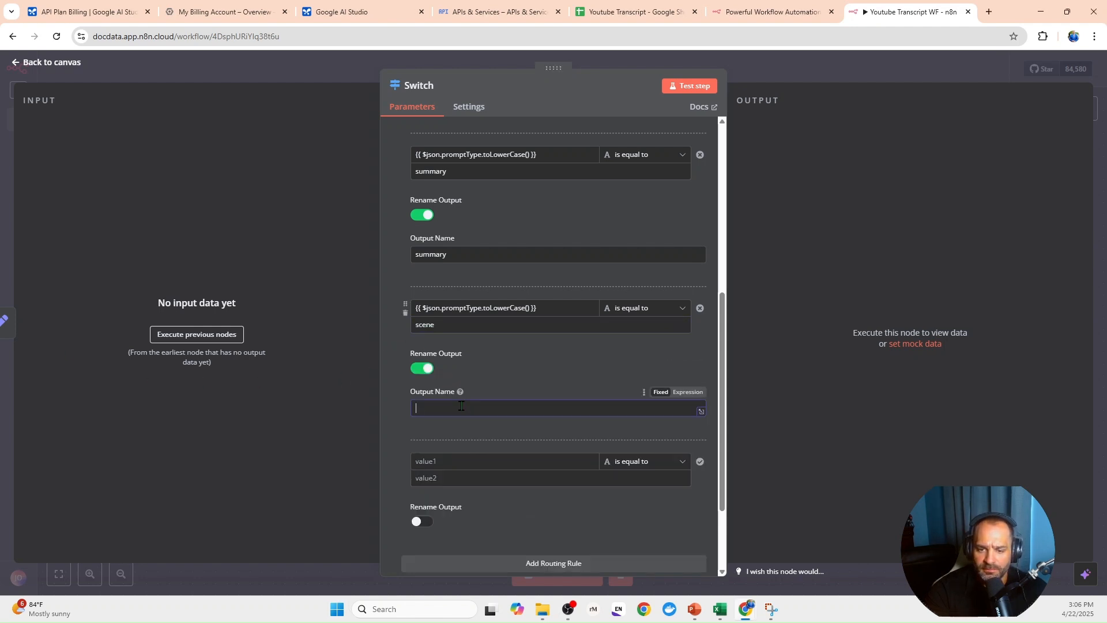
text(Scene Description)
- Set the fifth routing rule to {{ $json.promptType.toLowerCase() }} is equal to clips, and rename its output clips
scroll(461, 406, down, 3)
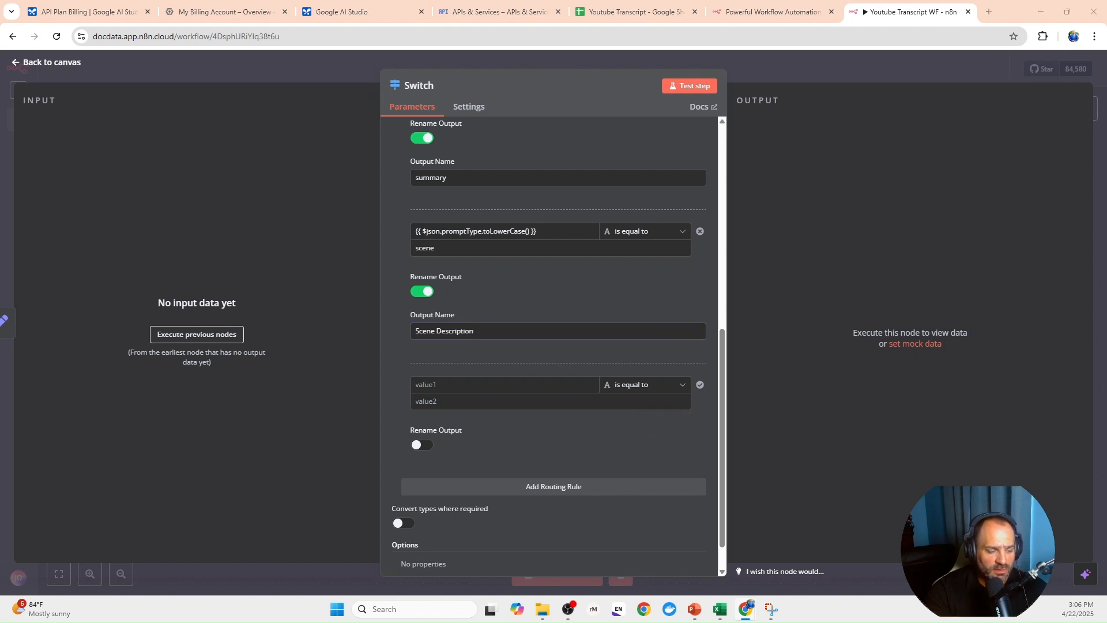
click(456, 385)
text({{ $json.promptType.toLowerCase() }})
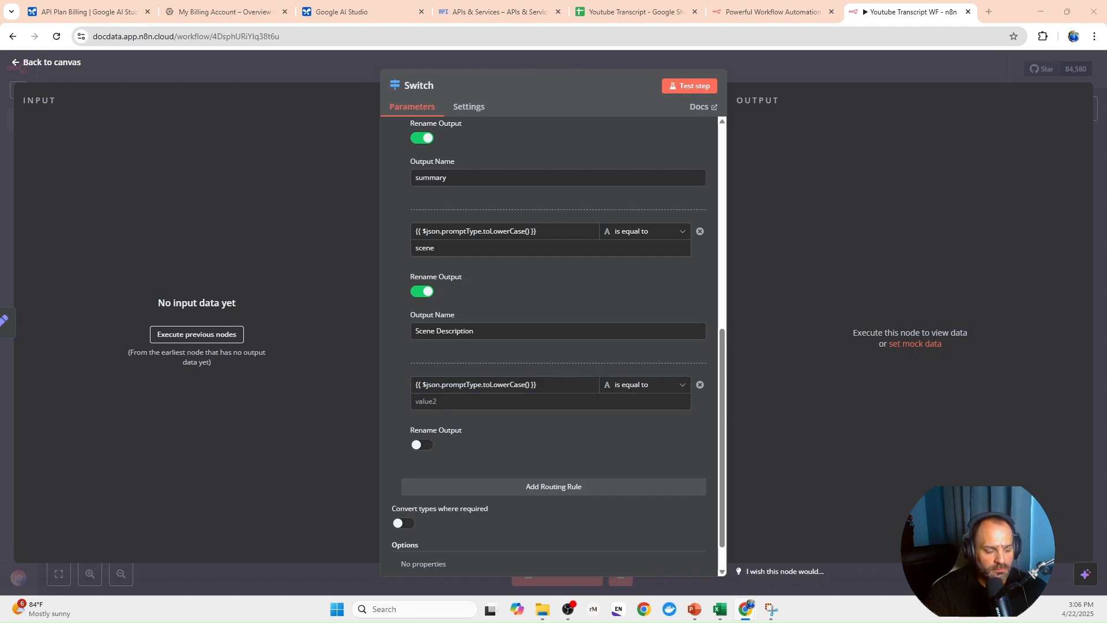
click(449, 403)
text(clips)
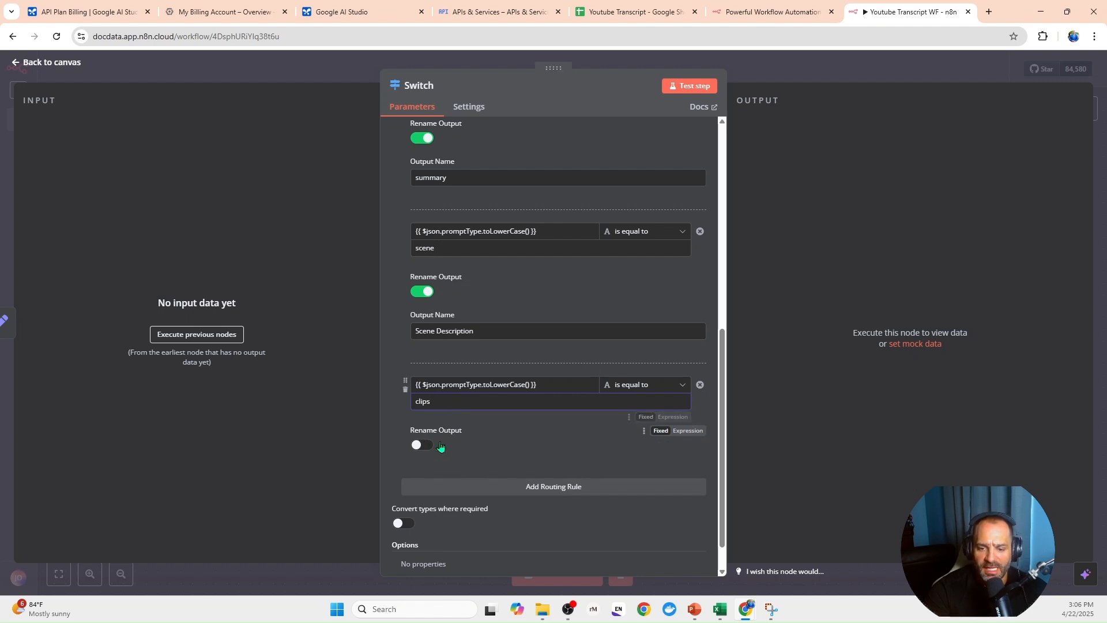
click(432, 446)
click(458, 480)
text(clips)
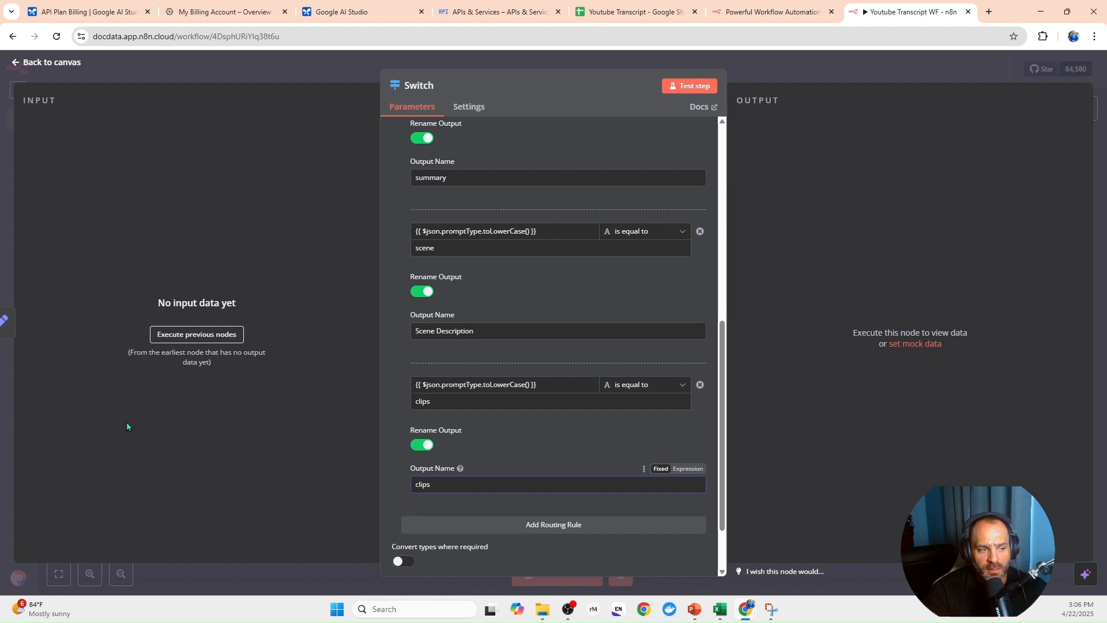
click(492, 526)
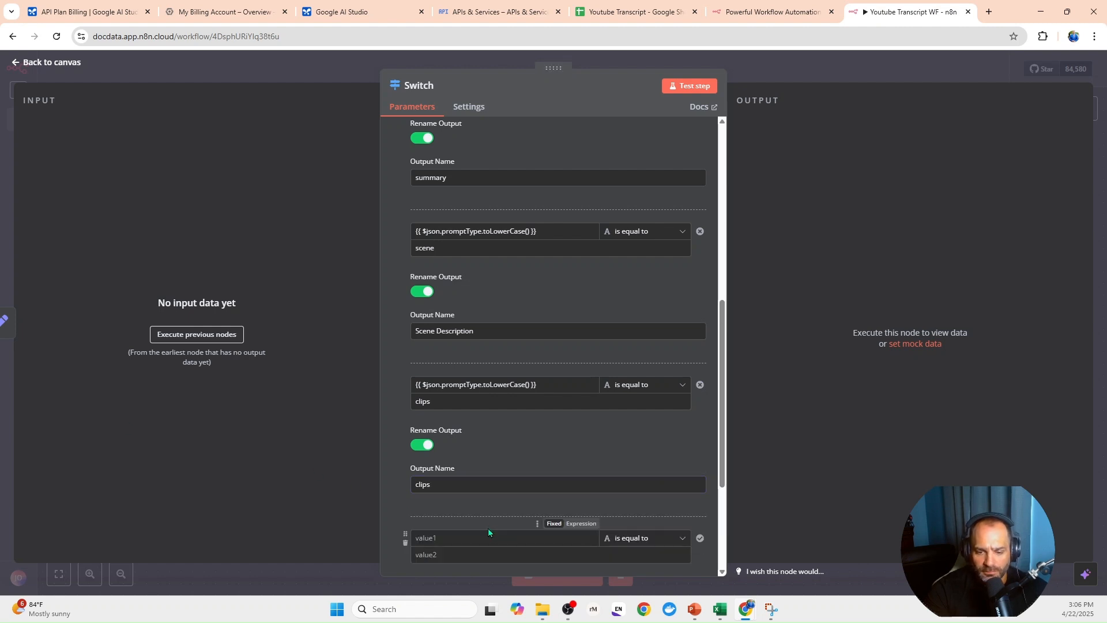
scroll(496, 513, down, 3)
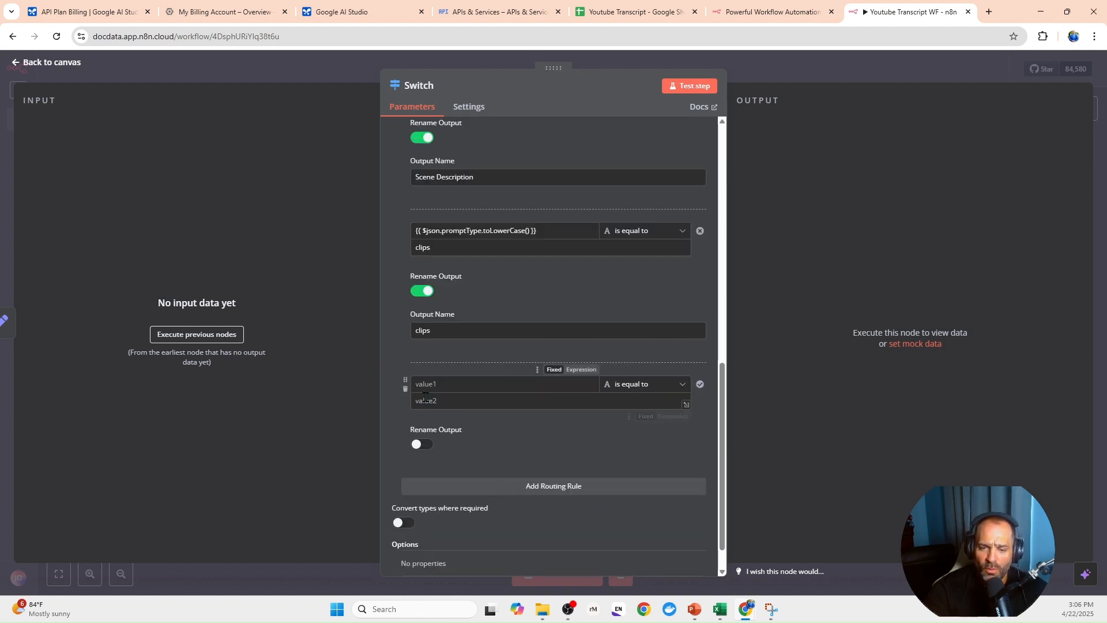
click(406, 389)
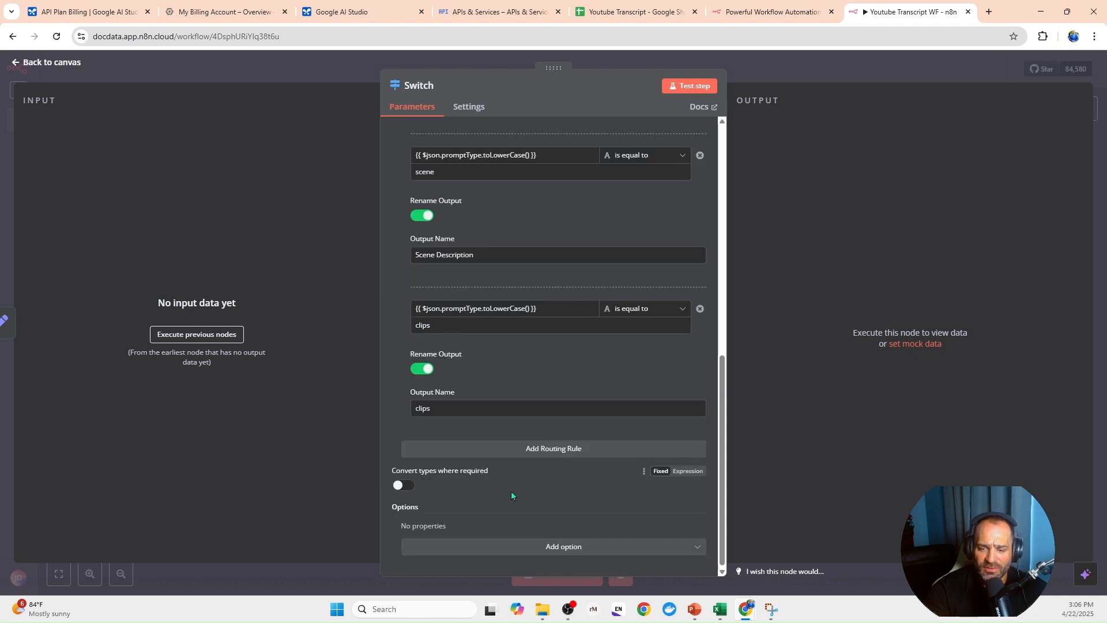
- Add the Fallback Output option with Extra Output to the Switch node and return to the canvas
click(522, 549)
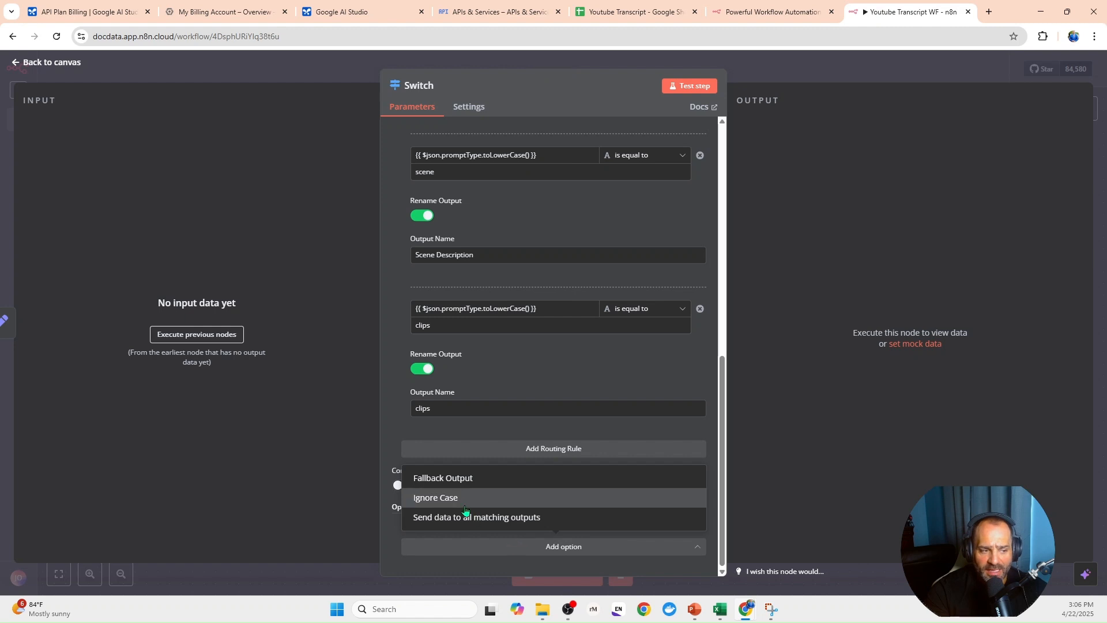
click(465, 482)
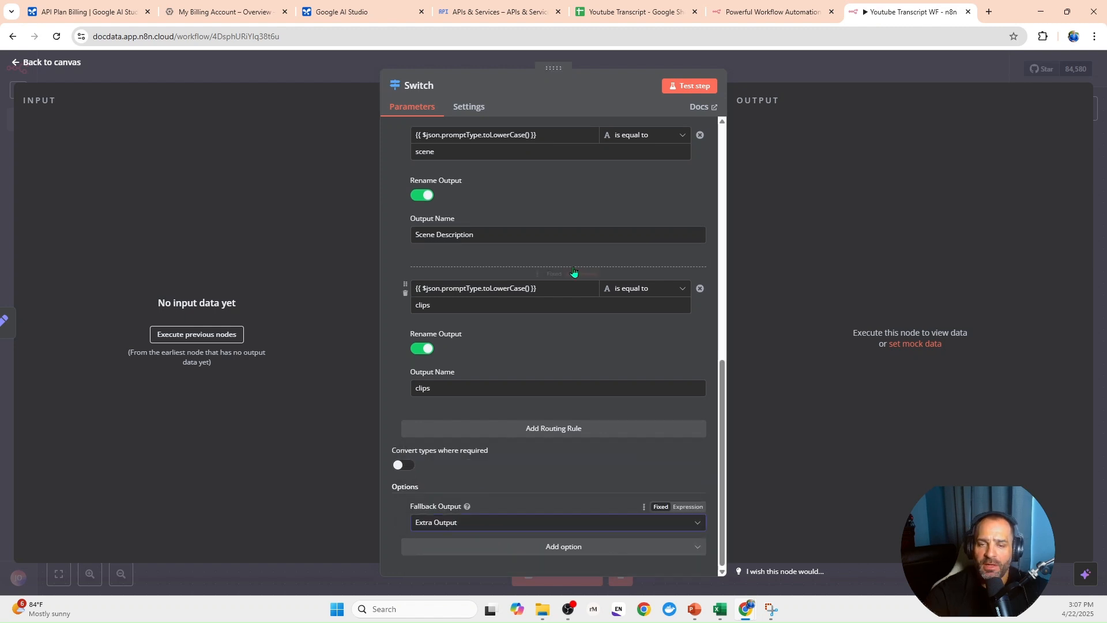
click(333, 78)
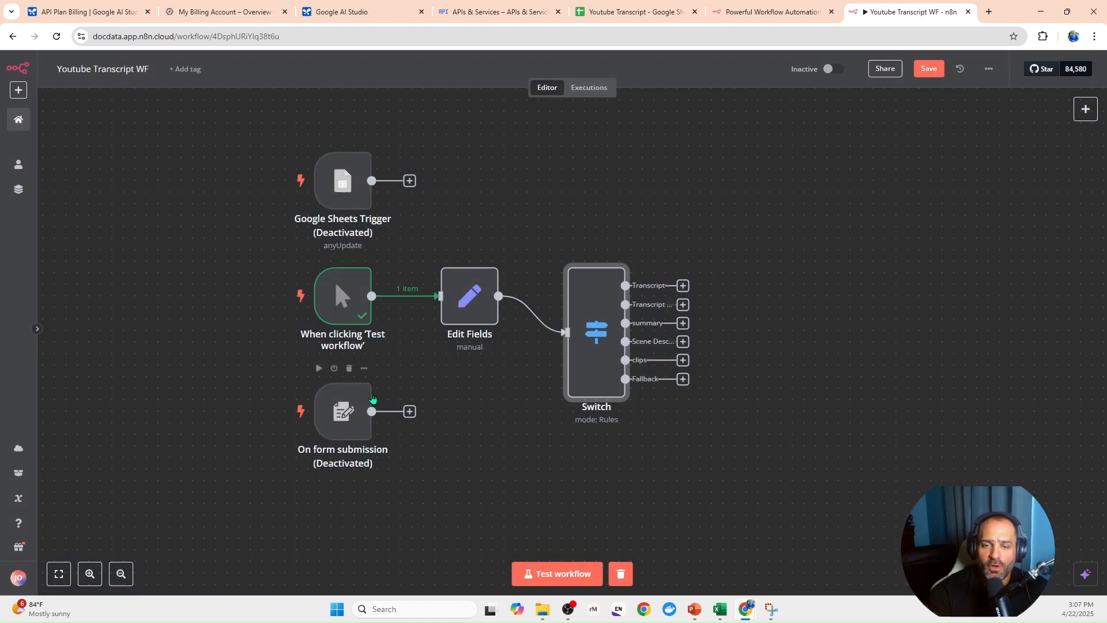
- Reposition the Switch node on the canvas so it lines up with the Edit Fields node
drag(586, 315, 585, 281)
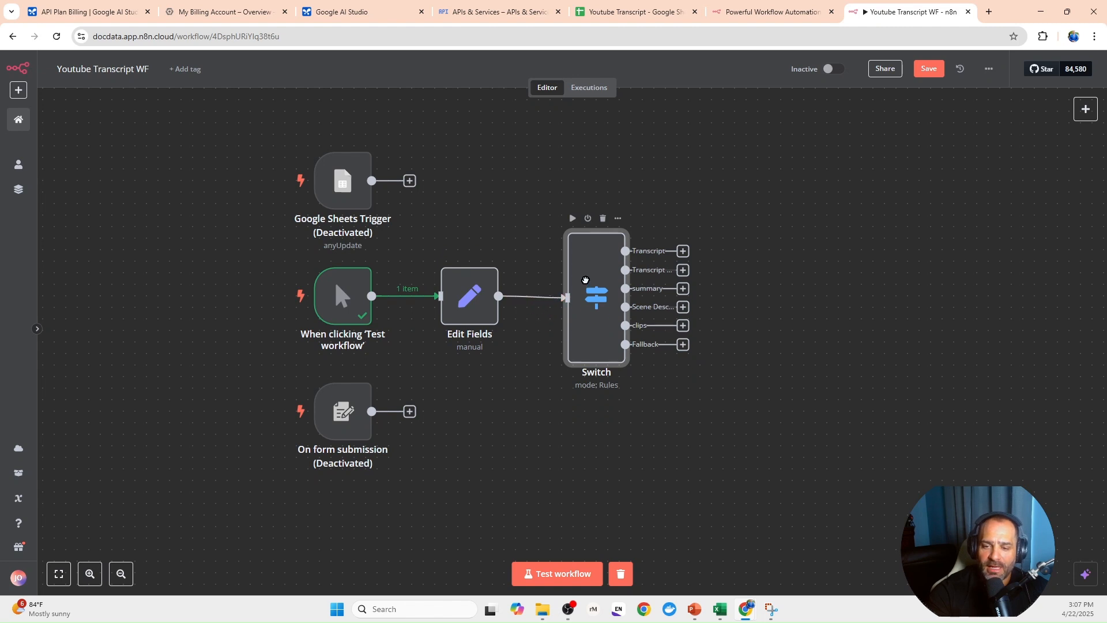
click(468, 297)
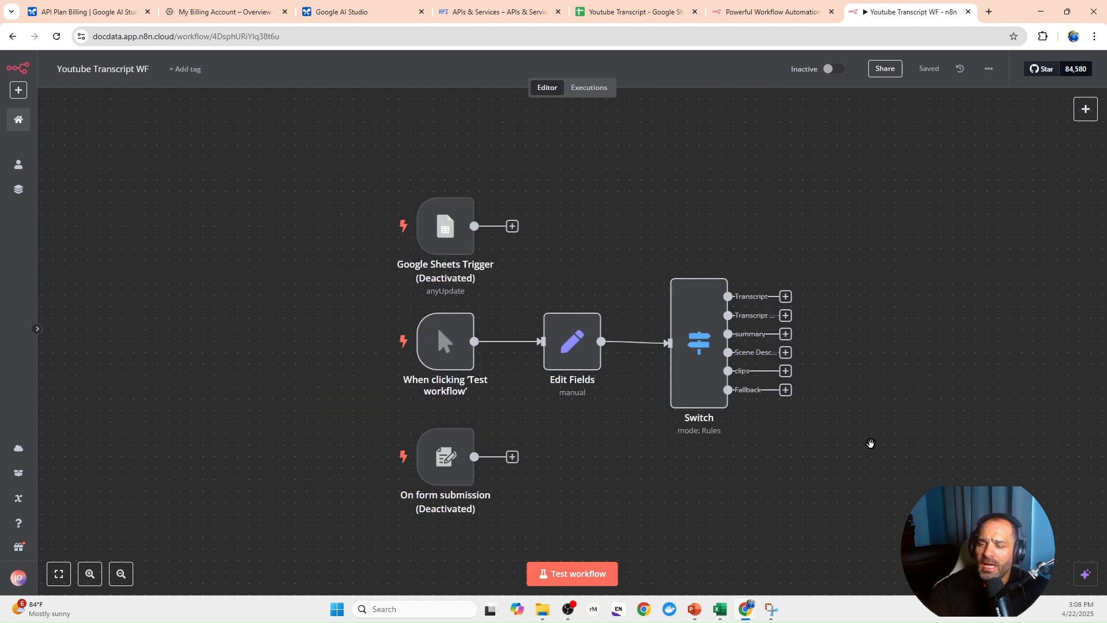
drag(857, 439, 680, 410)
click(516, 317)
drag(515, 317, 516, 329)
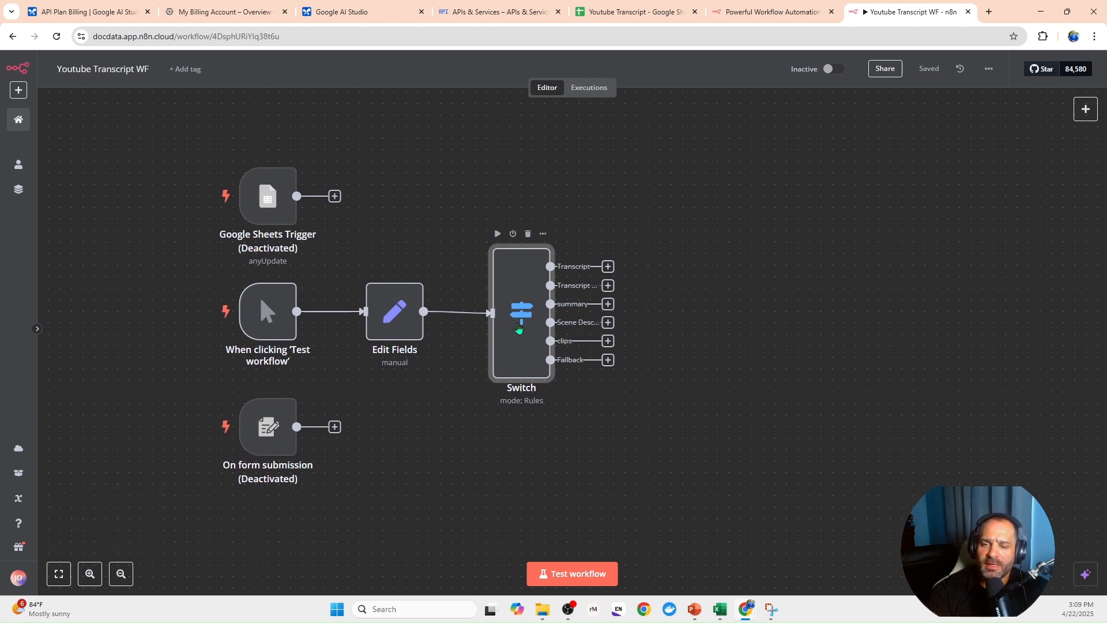
- Add an Edit Fields (Set) node after the Switch's Transcript output and give it a string field named prompt
click(608, 266)
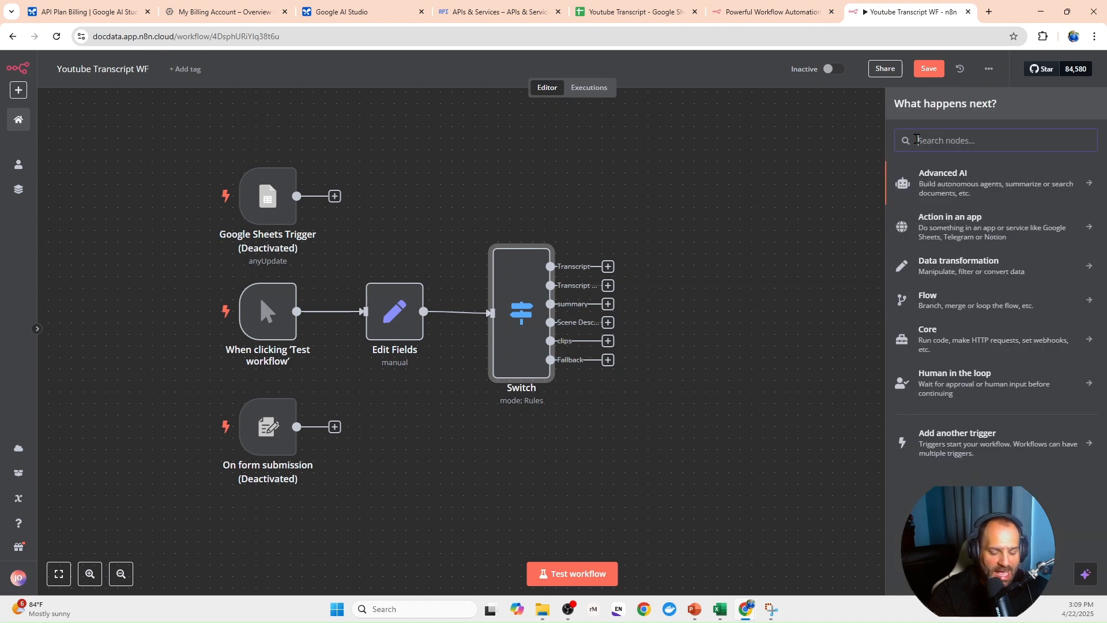
text(ed)
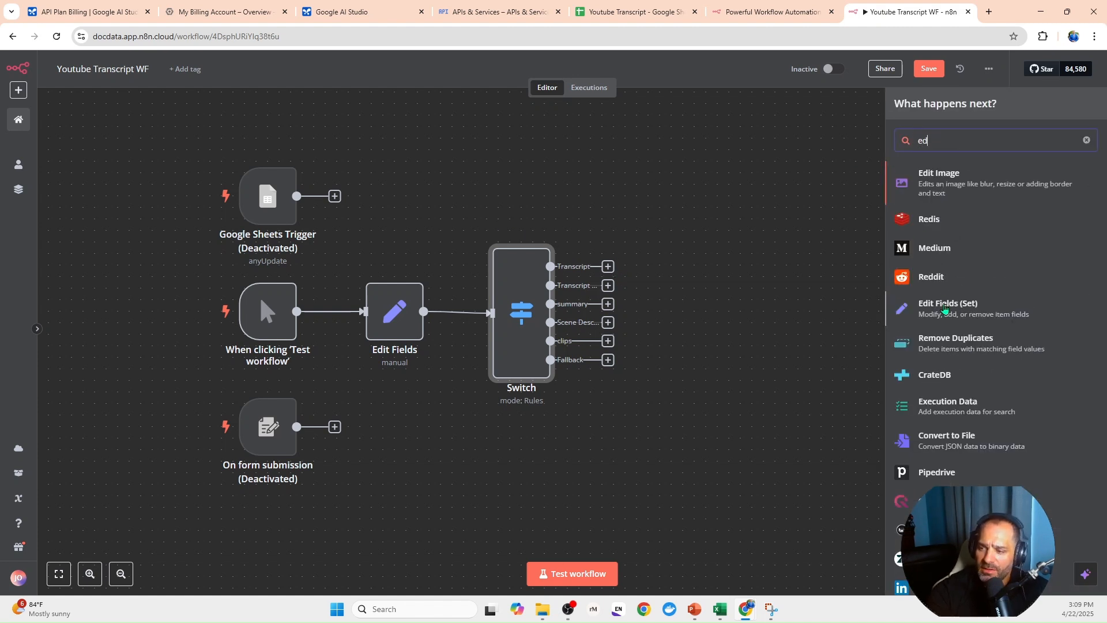
click(944, 309)
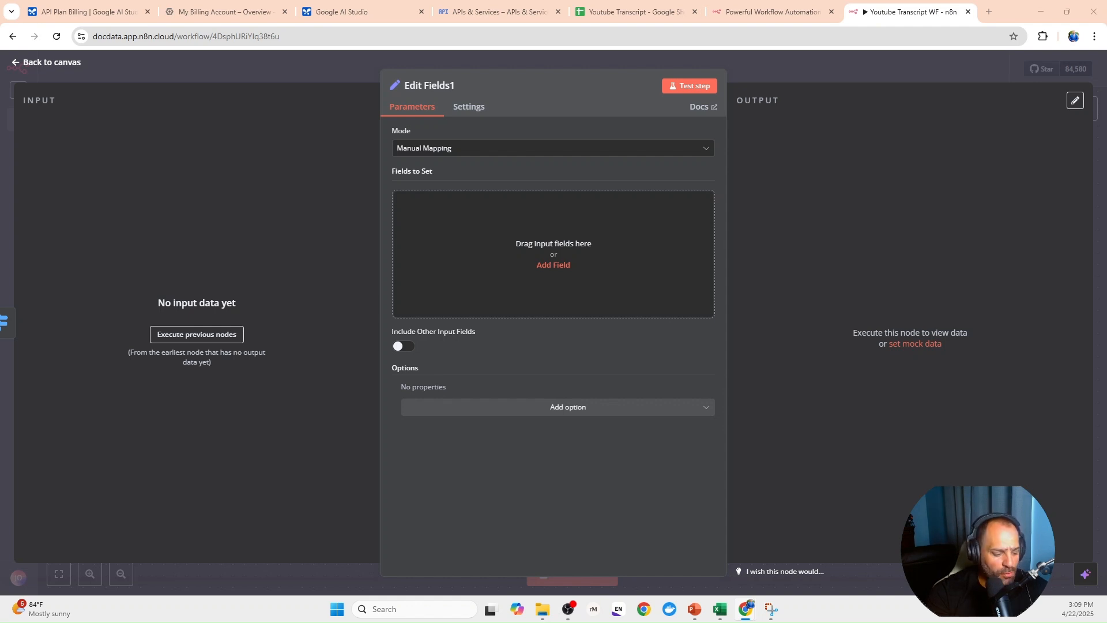
click(450, 246)
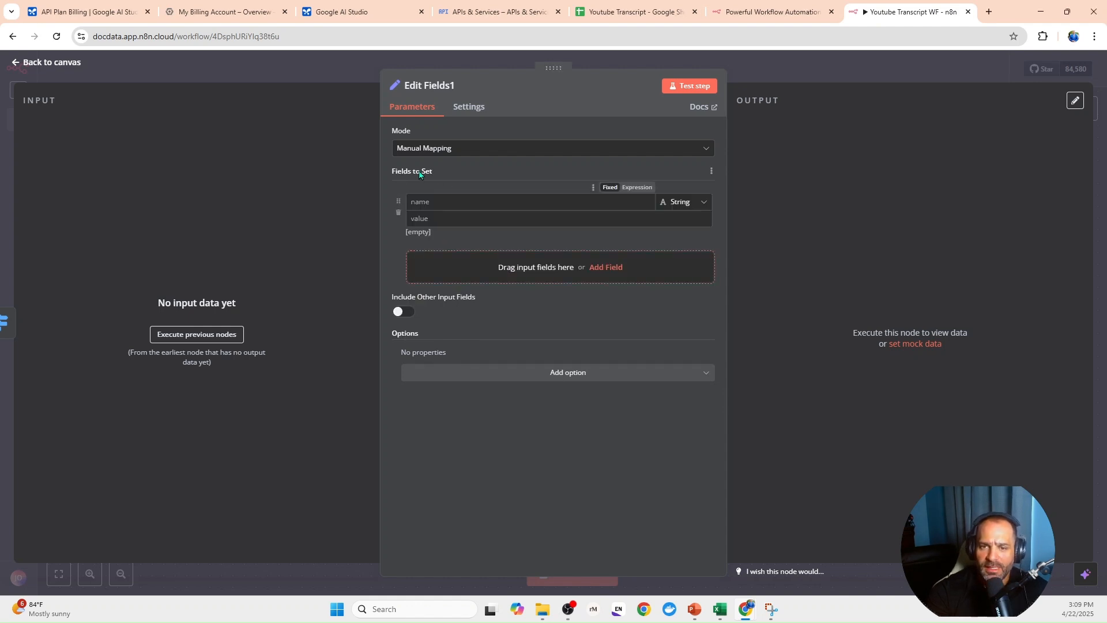
text(prompt)
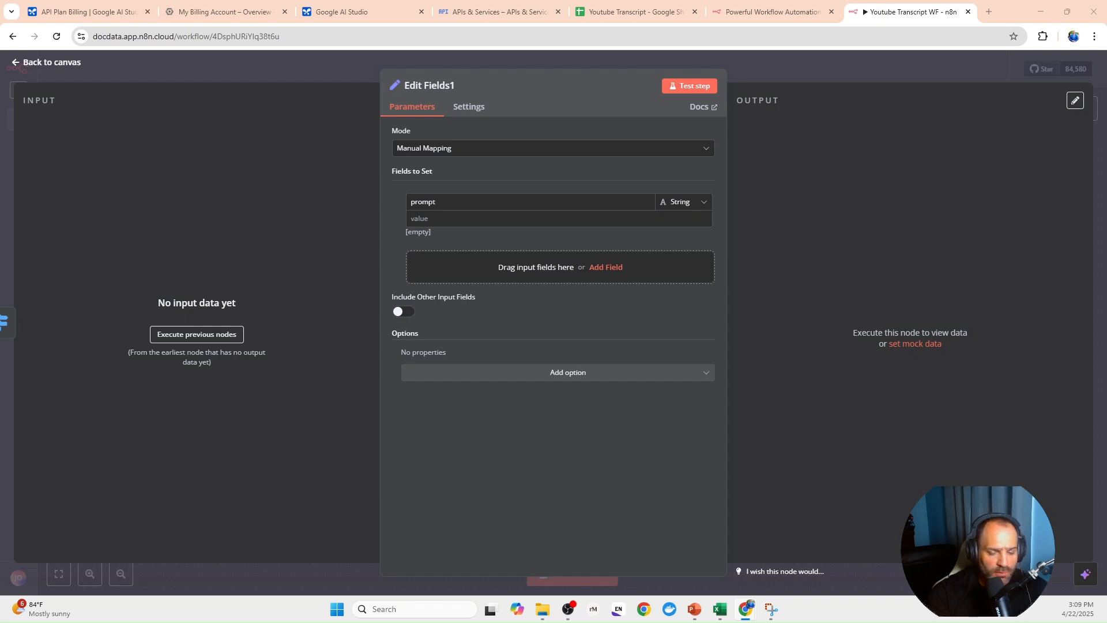
- Set the prompt value to the expression "Transcribe the video. Return only the spoken dialogue, verbatim. Omit any additional text or descriptions."
click(464, 218)
key(ctrl+v)
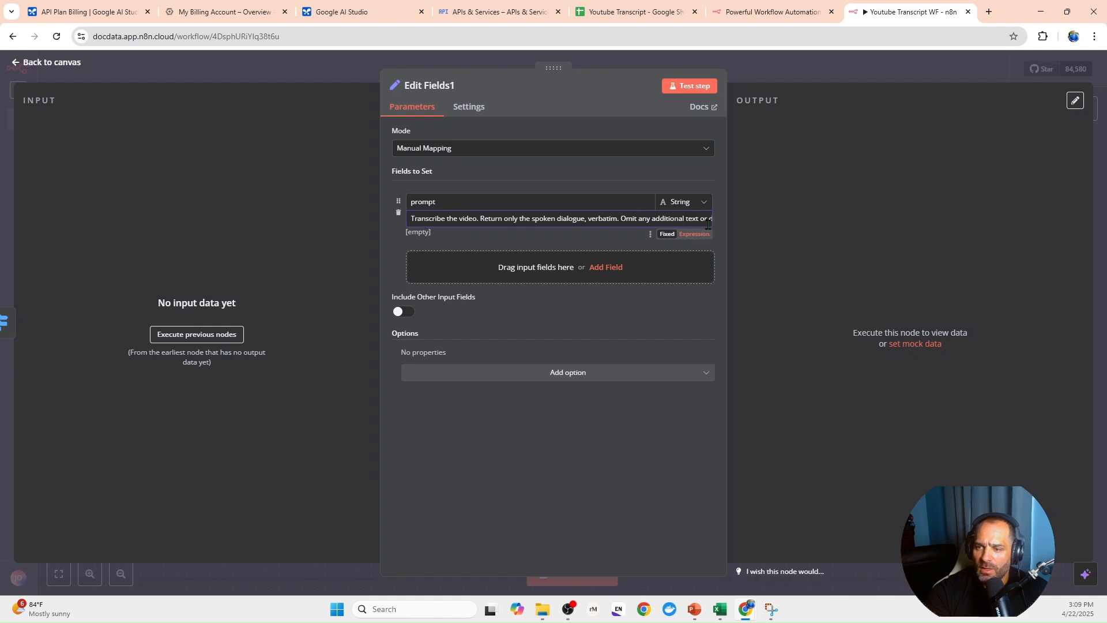
click(702, 220)
click(707, 232)
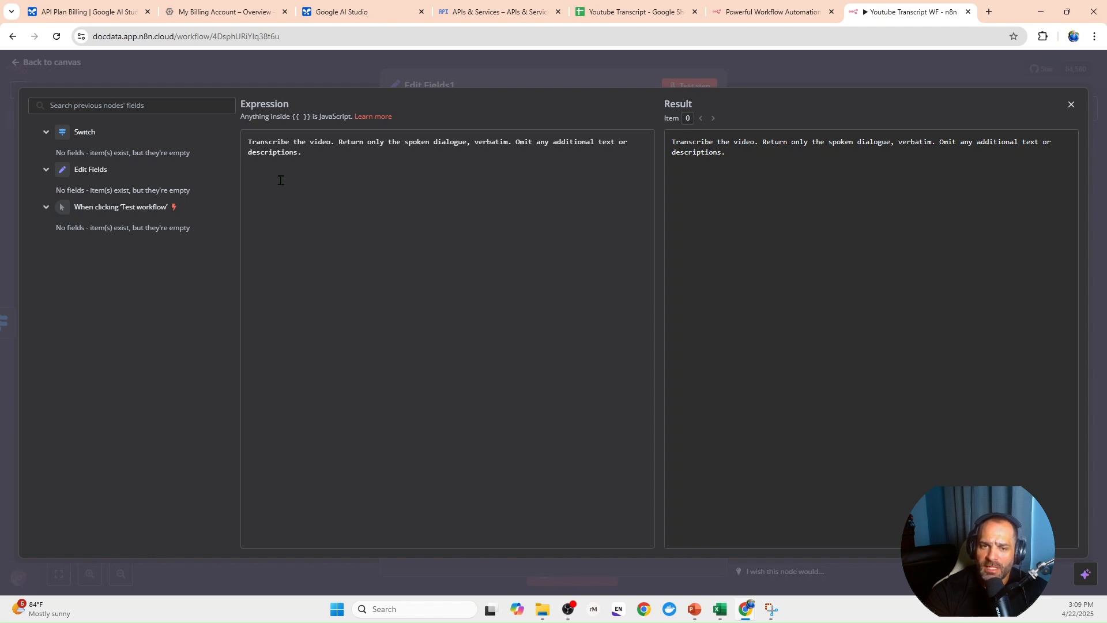
click(290, 79)
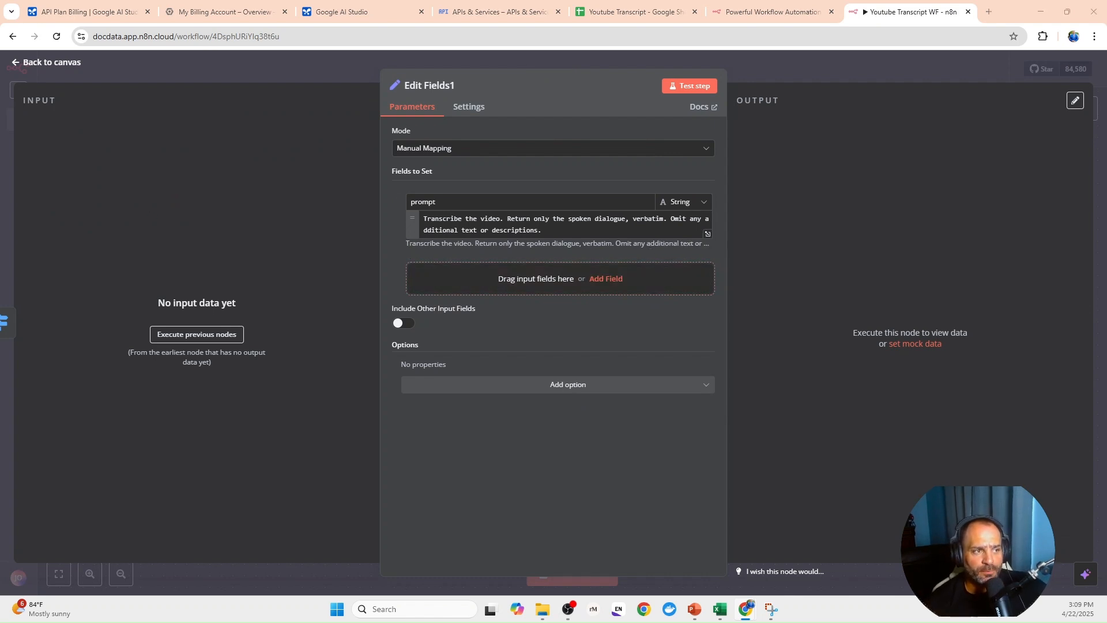
- Add a string field named model with the value gemini-1.5-flash, and include all other input fields in the Edit Fields1 node
click(510, 278)
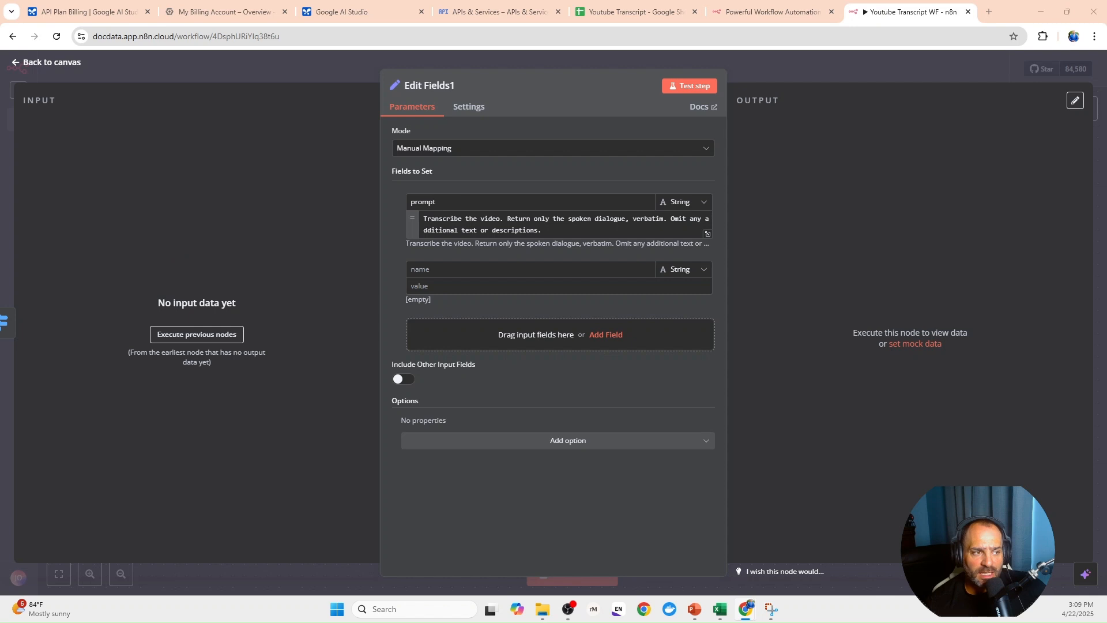
click(477, 269)
text(model)
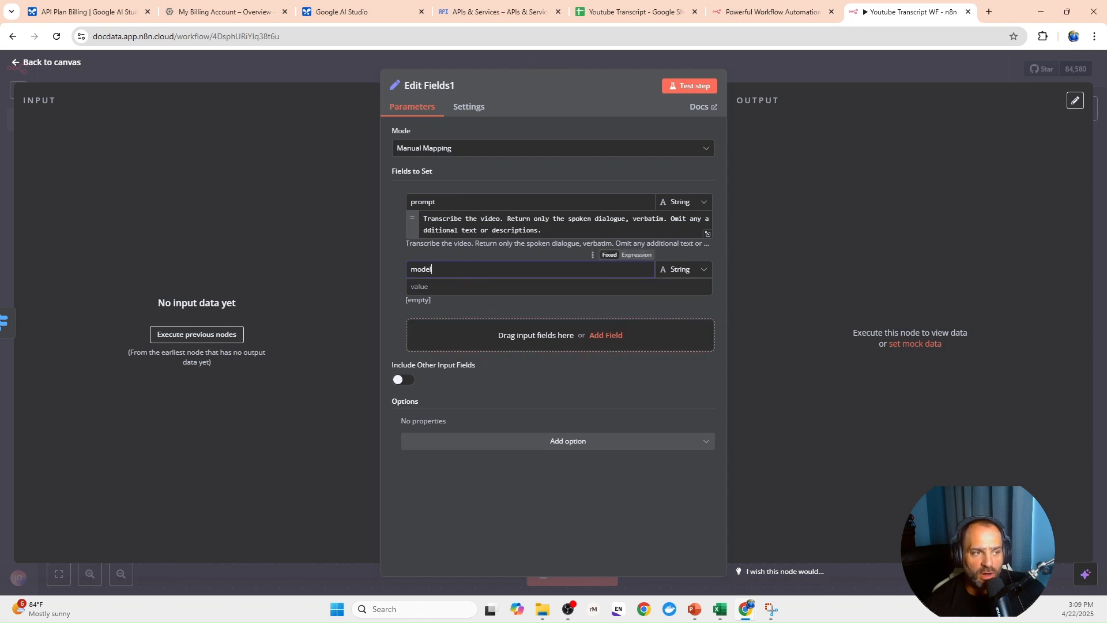
click(422, 284)
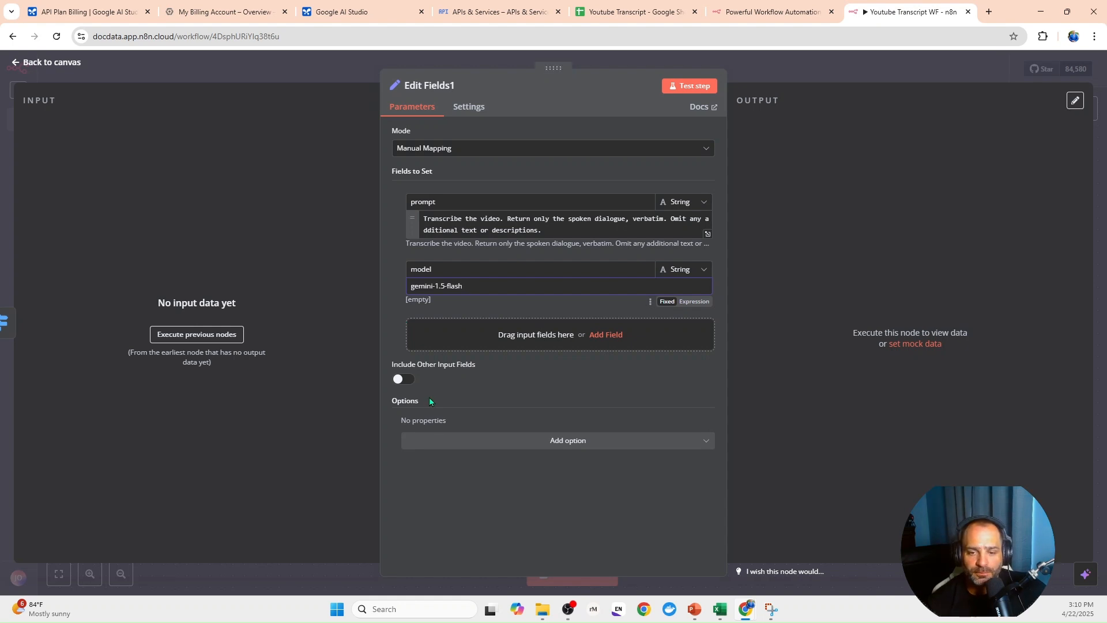
click(403, 381)
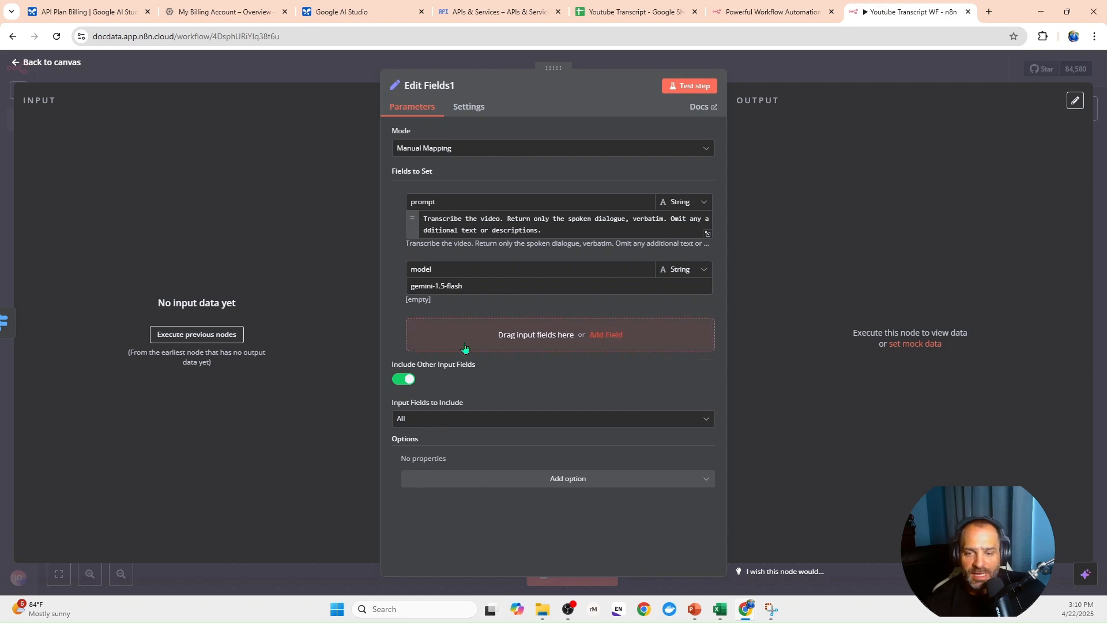
click(339, 71)
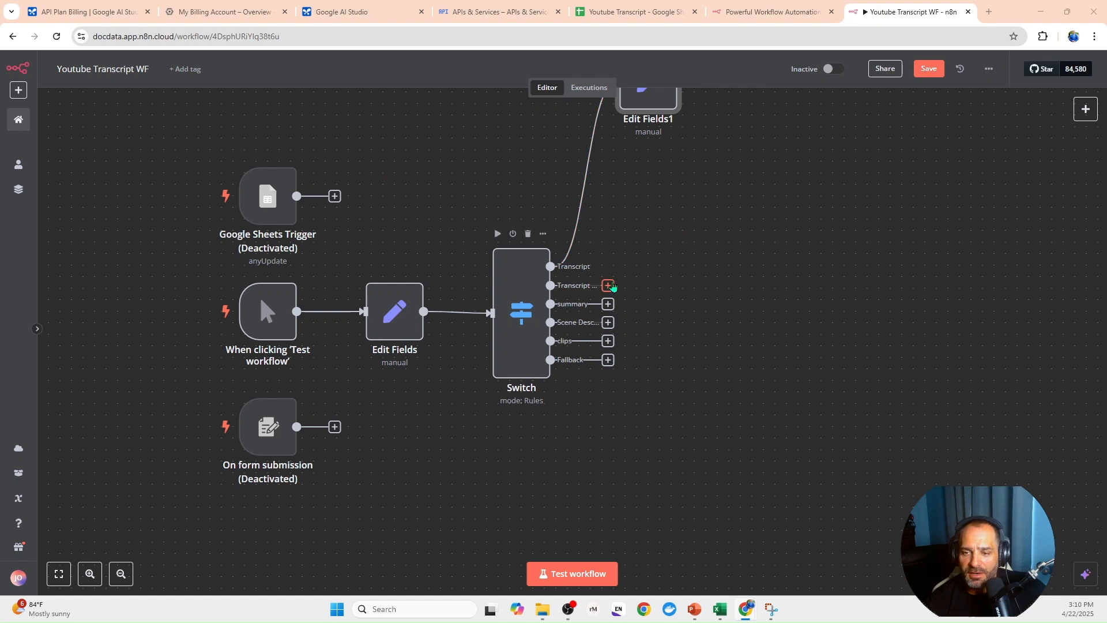
- Add an Edit Fields (Set) node after the Switch's Transcript with Timestamps output and give it a string field named prompt
click(607, 285)
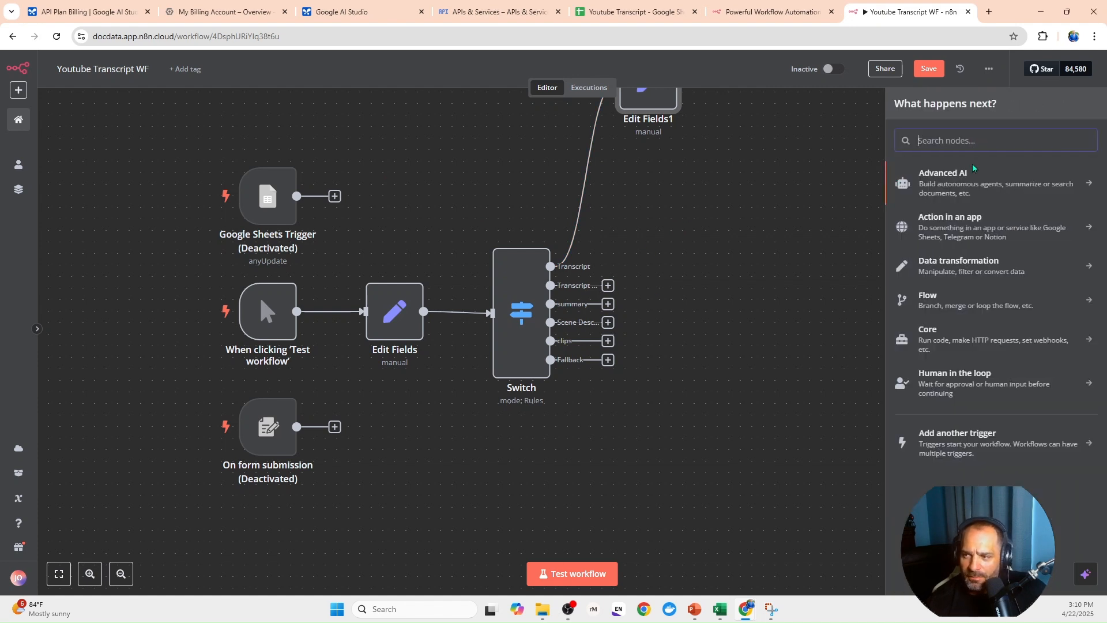
text(ed)
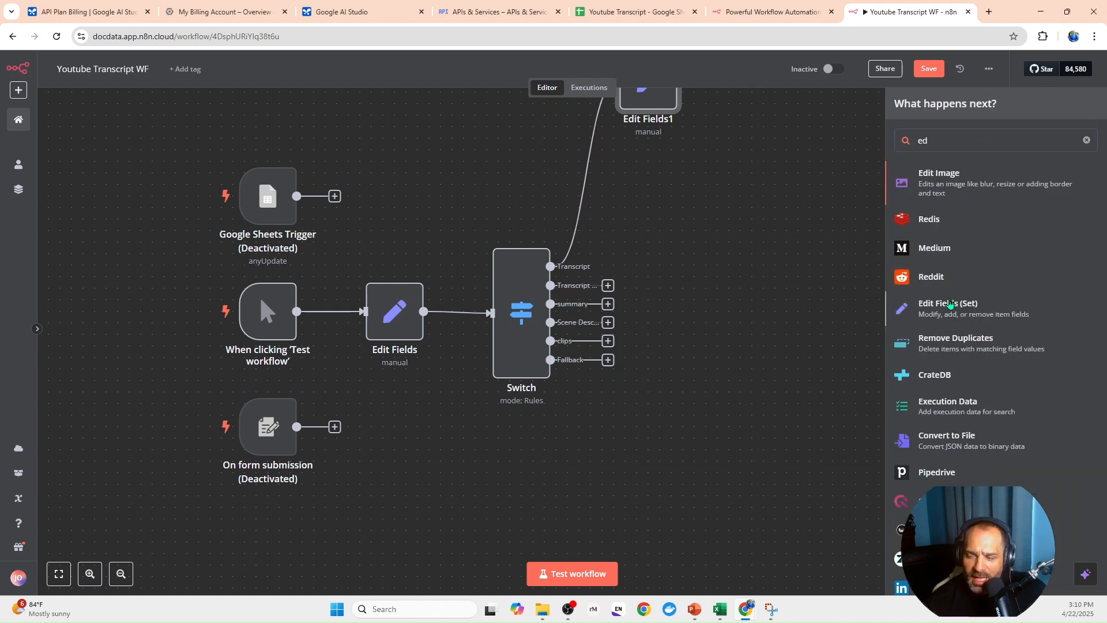
click(951, 305)
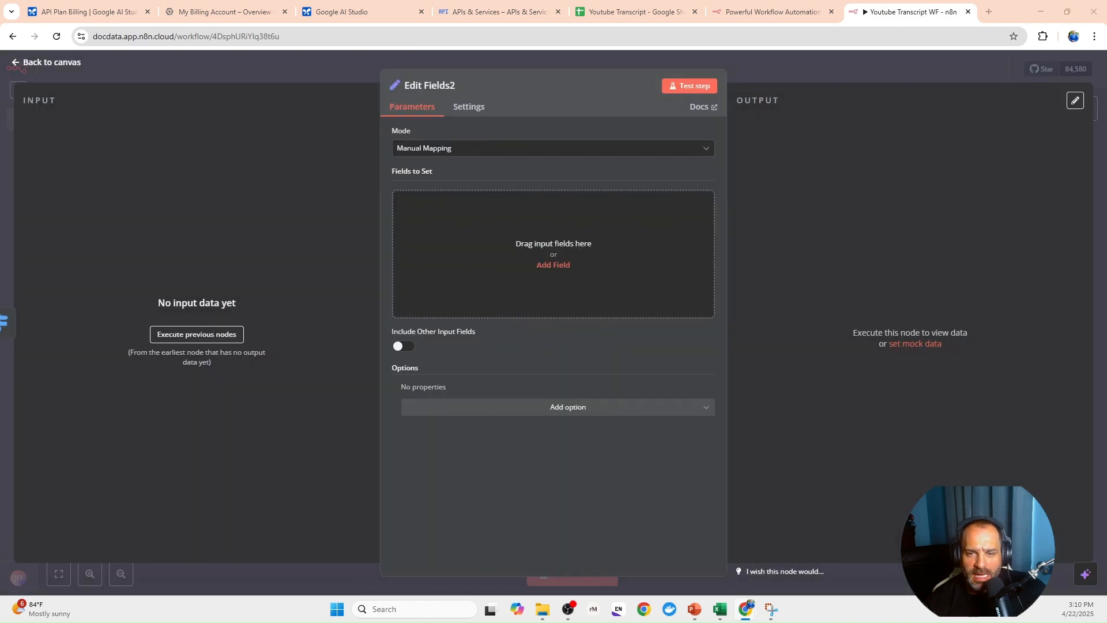
click(553, 265)
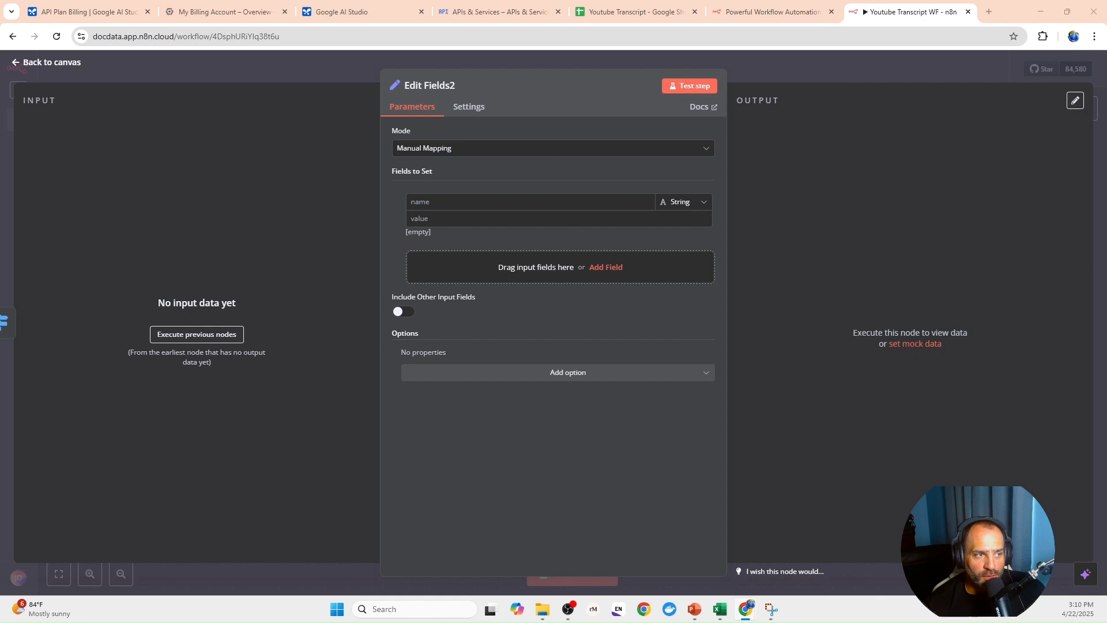
click(488, 204)
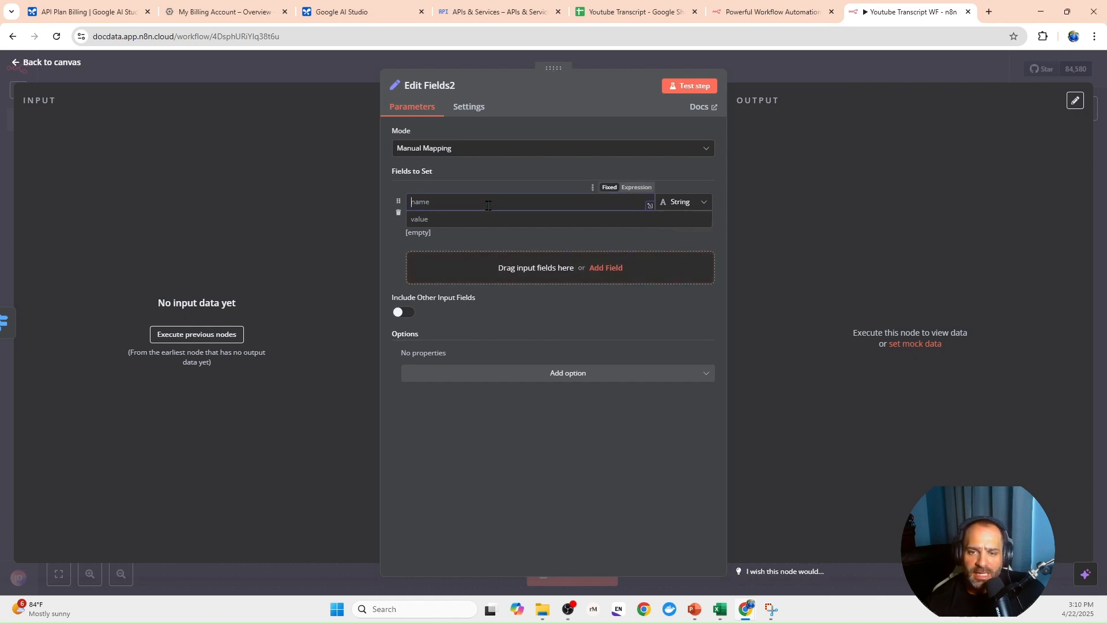
text(prompt)
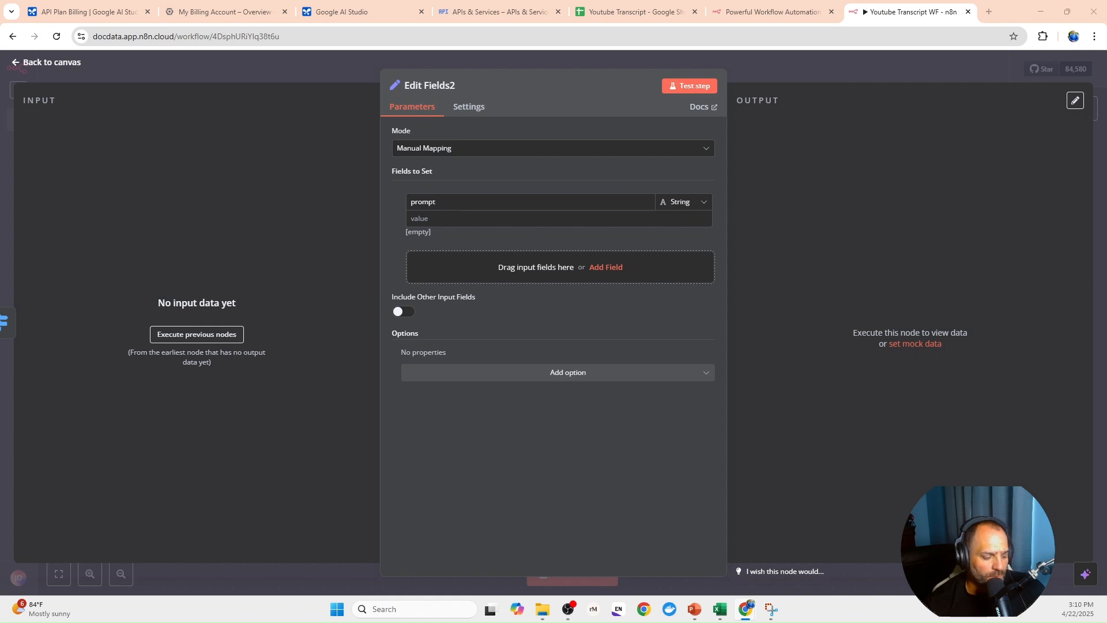
- Set Edit Fields2's prompt to an expression requesting a timestamped video transcript with lines as "[hh:mm:ss] Dialogue", returning only timestamps and spoken content
click(423, 215)
key(ctrl+v)
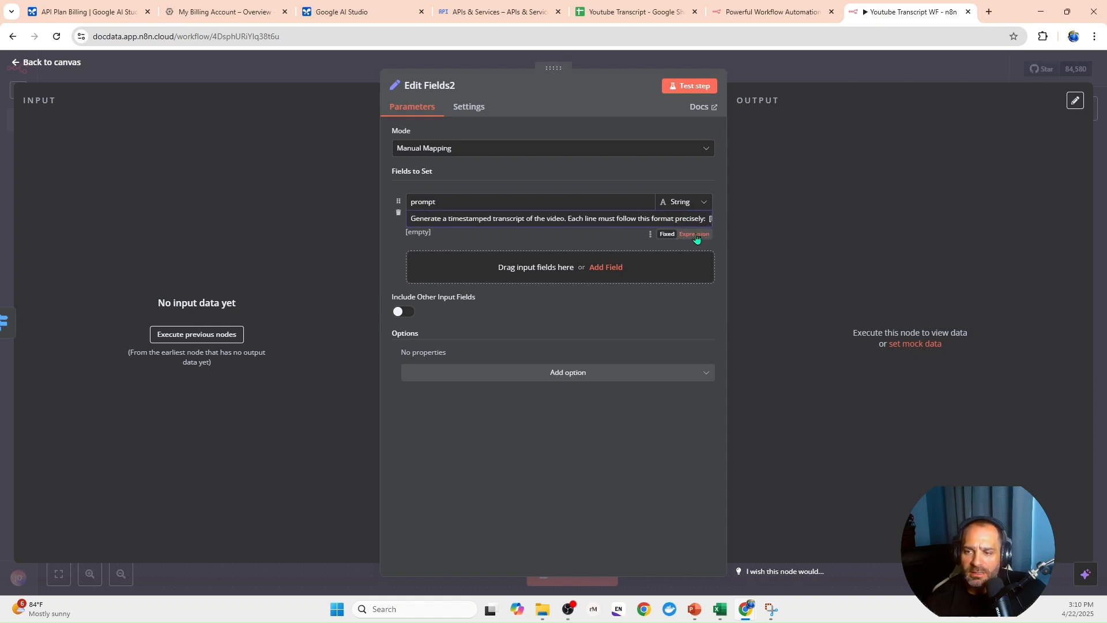
click(694, 234)
click(708, 246)
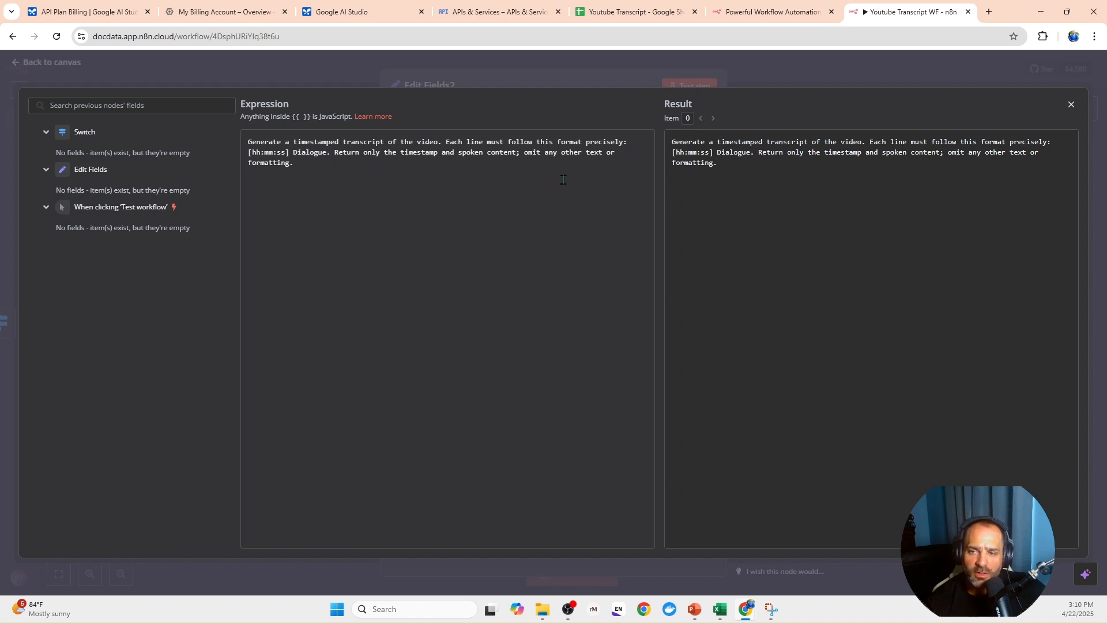
click(454, 71)
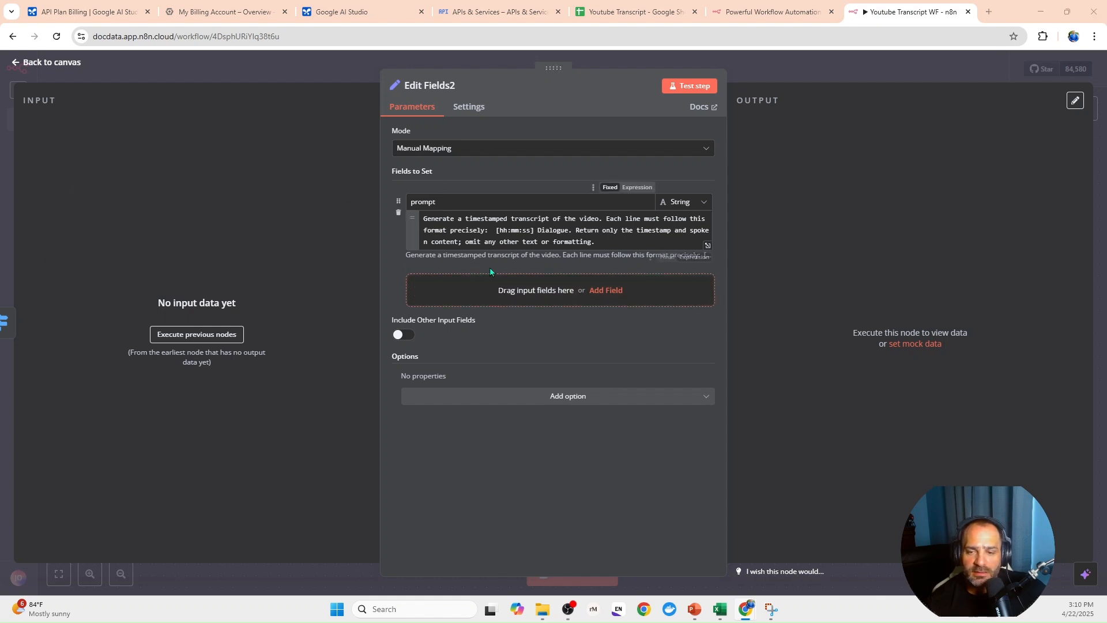
- Add a string field named model with the value gemini-1.5-flash, and include all other input fields in the Edit Fields2 node
click(500, 293)
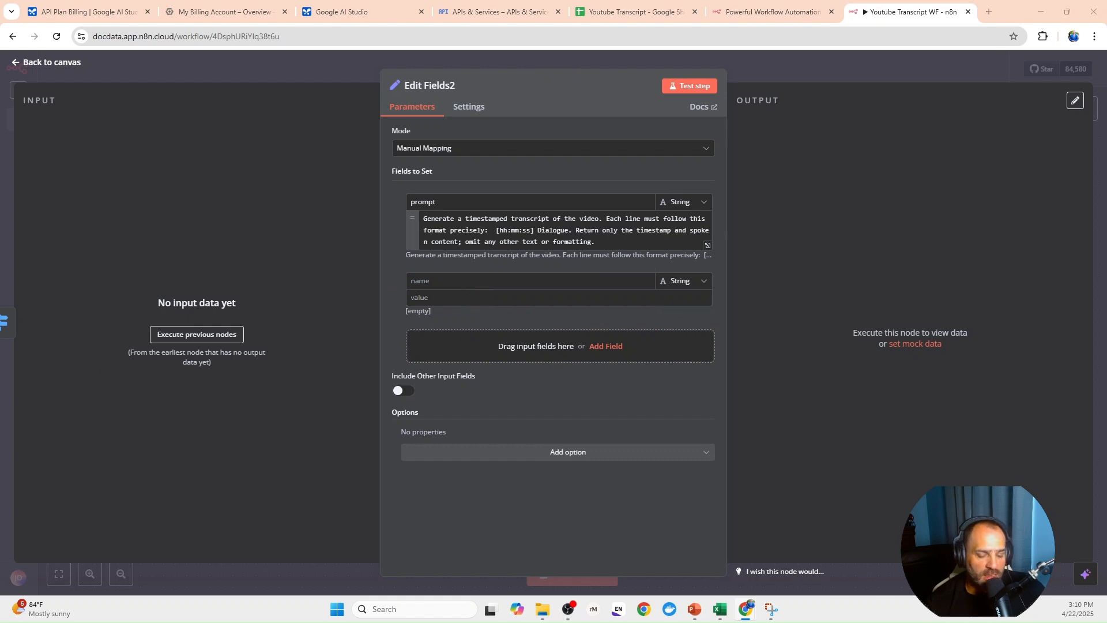
click(509, 283)
text(model)
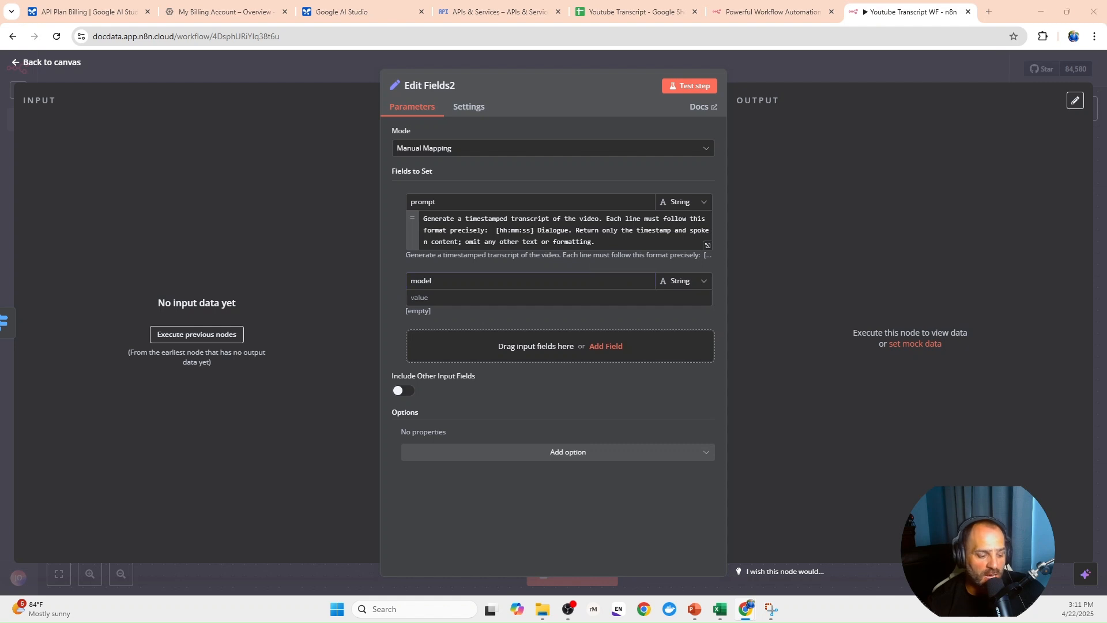
click(467, 297)
text(gemini-1.5-flash)
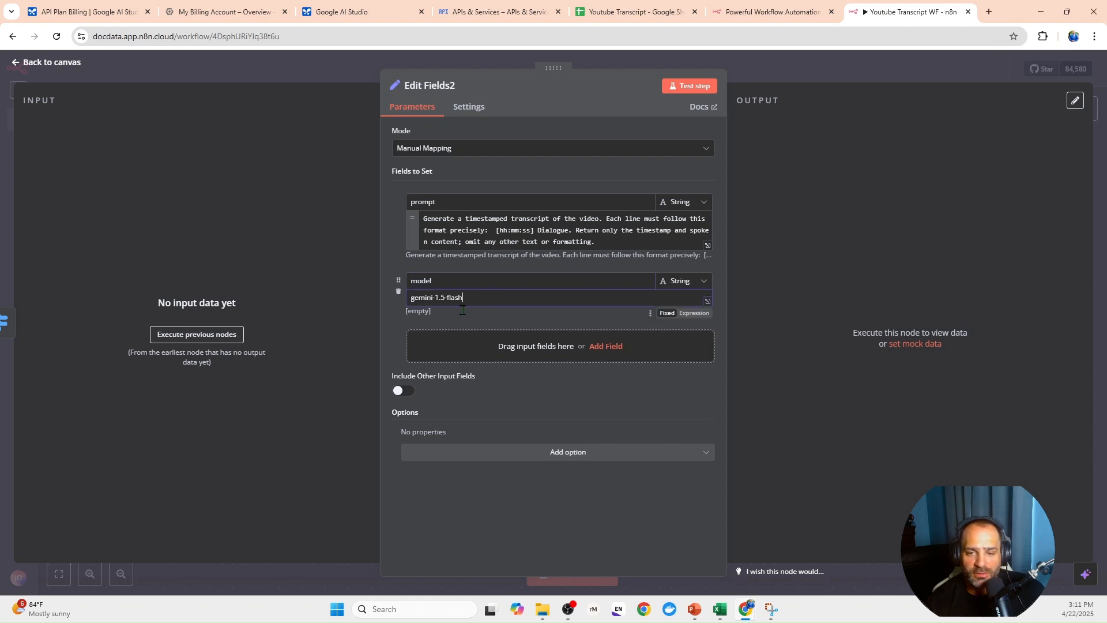
click(404, 393)
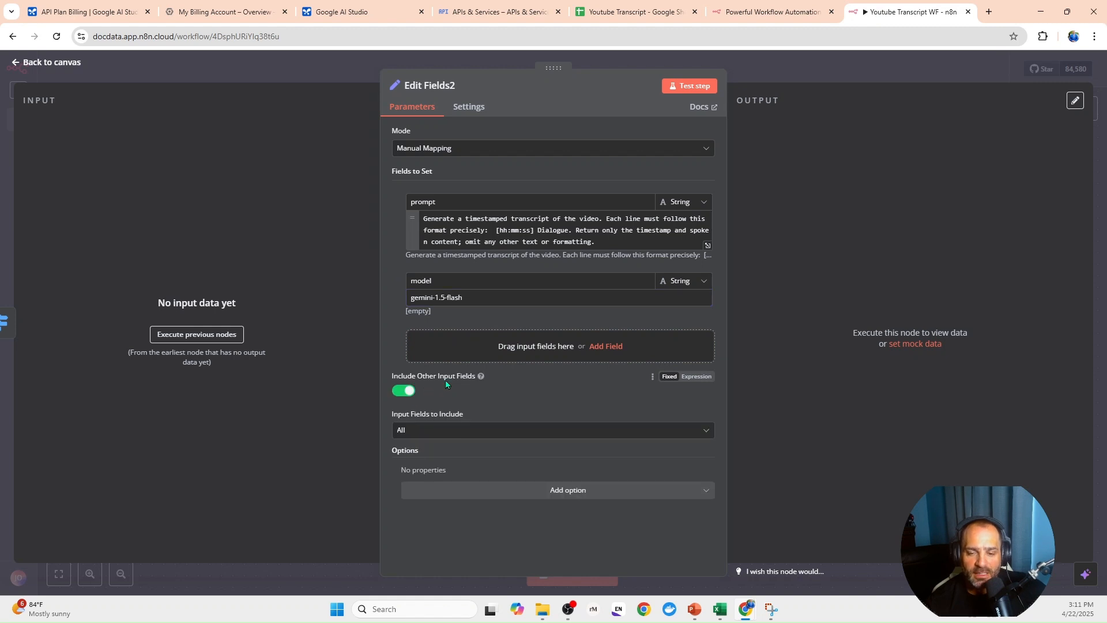
click(315, 92)
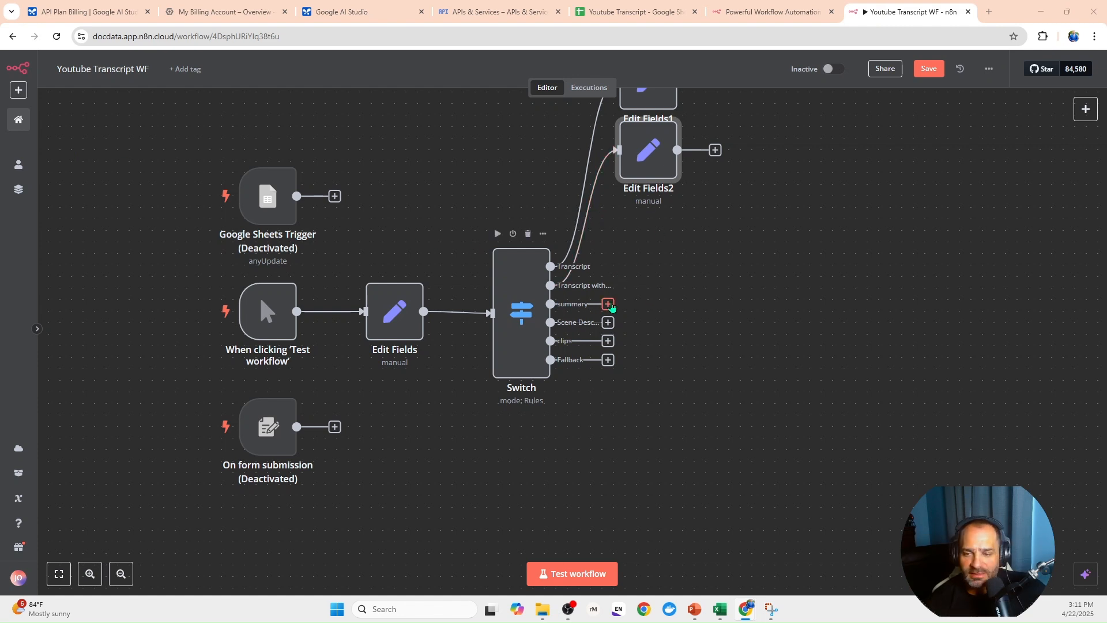
- Add an Edit Fields (Set) node after the Switch's summary output and give it a string field named prompt
click(608, 304)
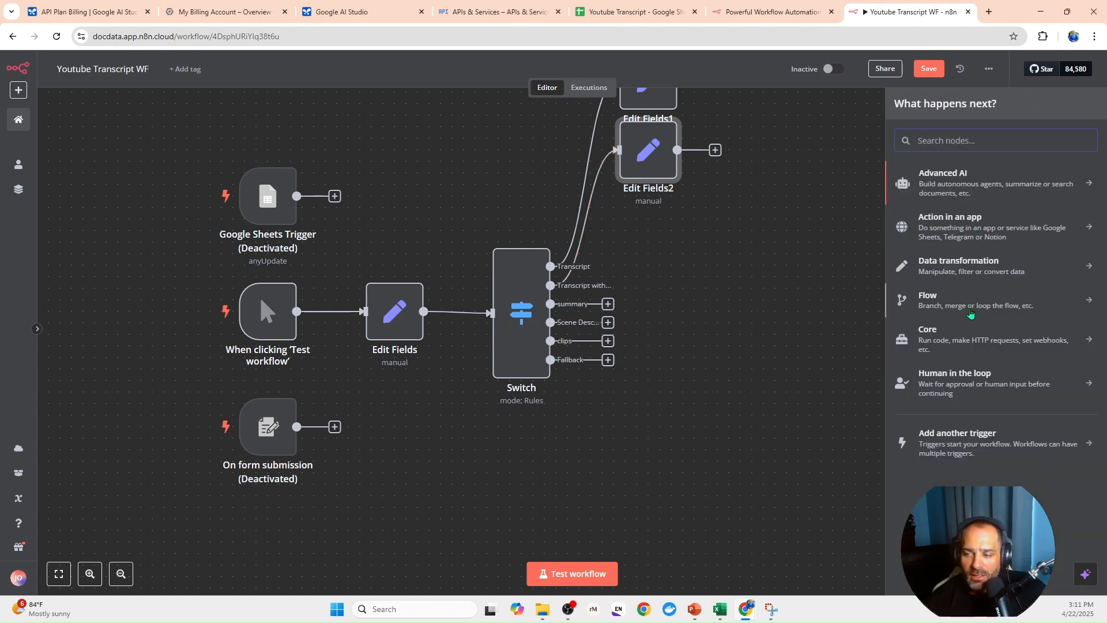
text(e)
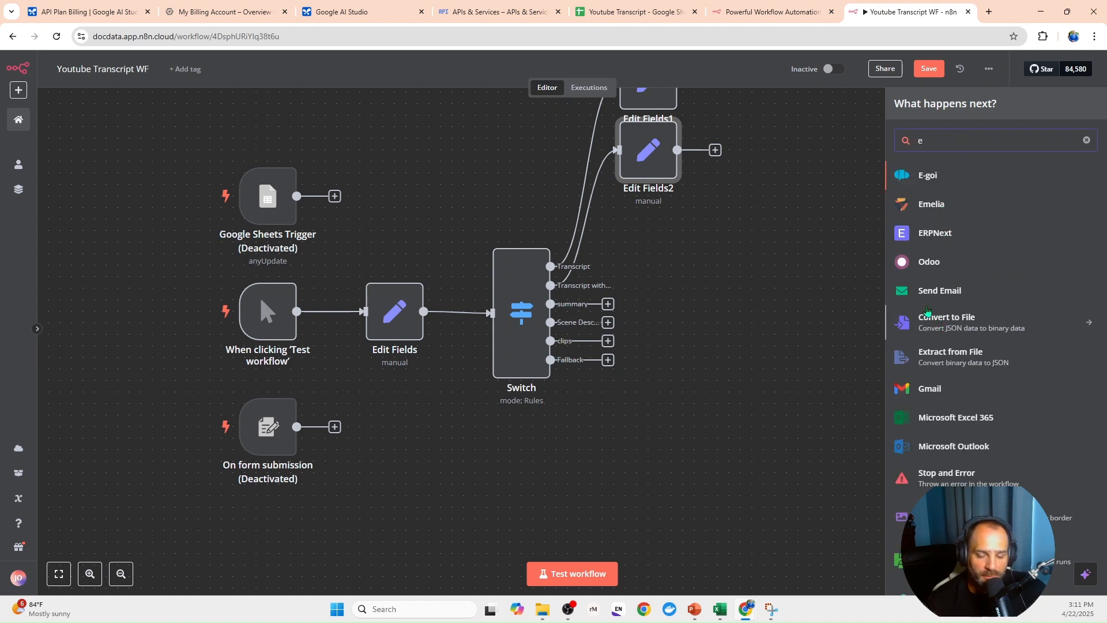
text(d)
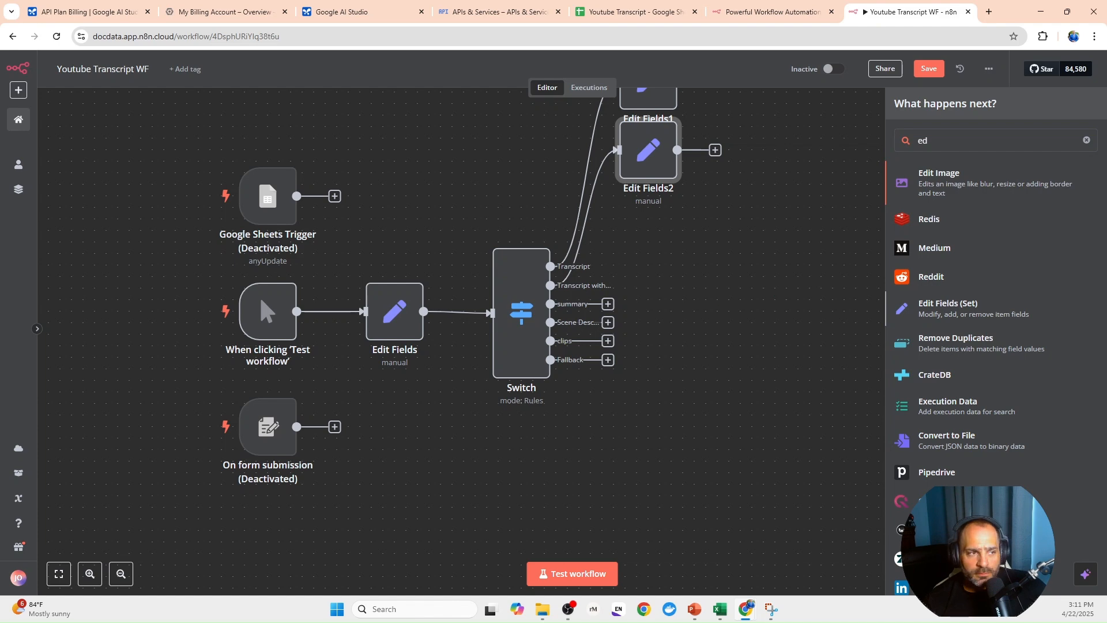
key(Return)
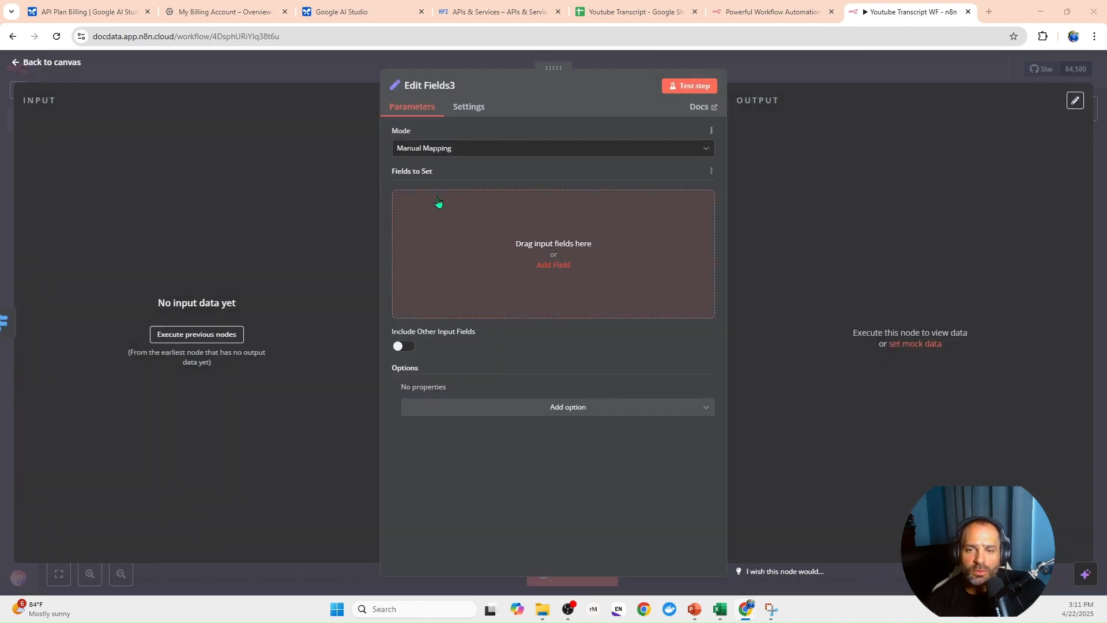
click(552, 265)
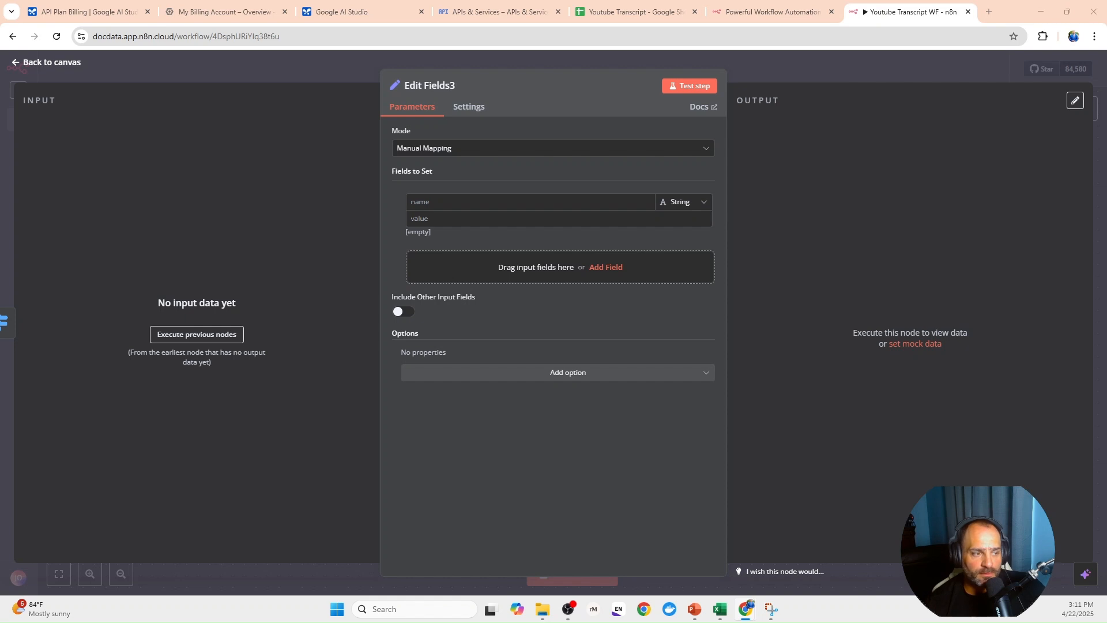
click(497, 201)
text(prompt)
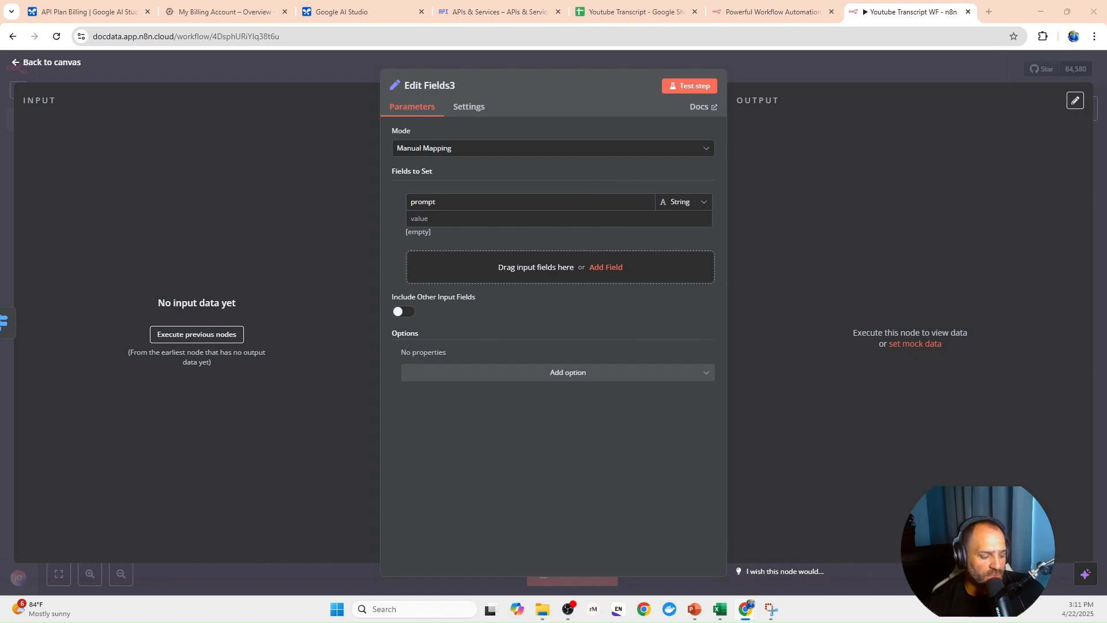
- Set the prompt to an expression requesting a concise nested-bullet summary of the main points, quotes only when absolutely essential, starting directly with the response
click(501, 218)
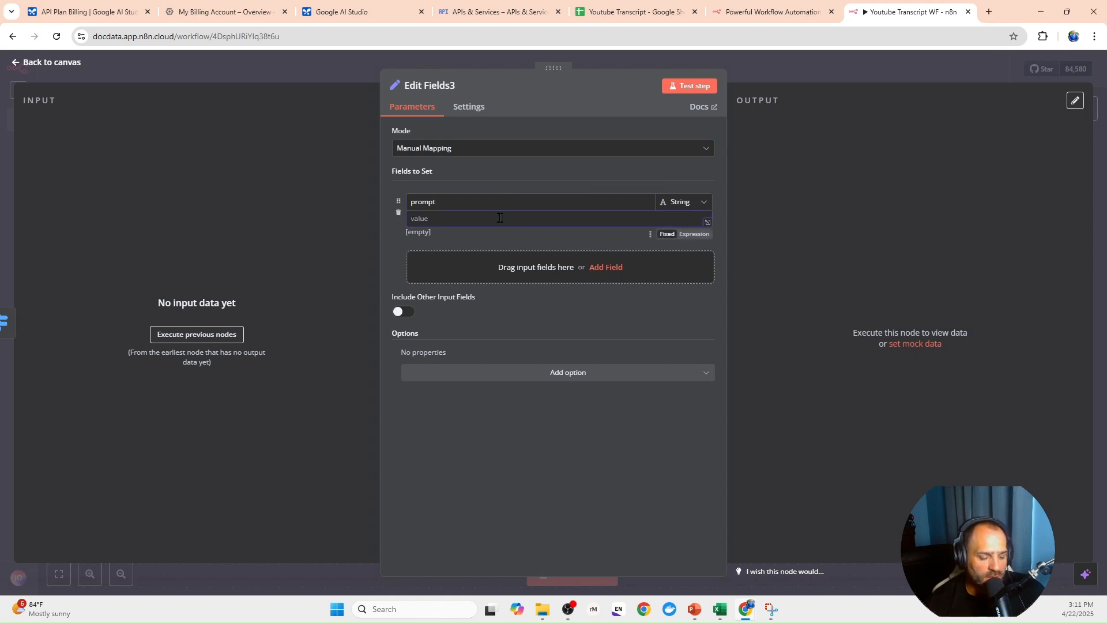
key(ctrl+v)
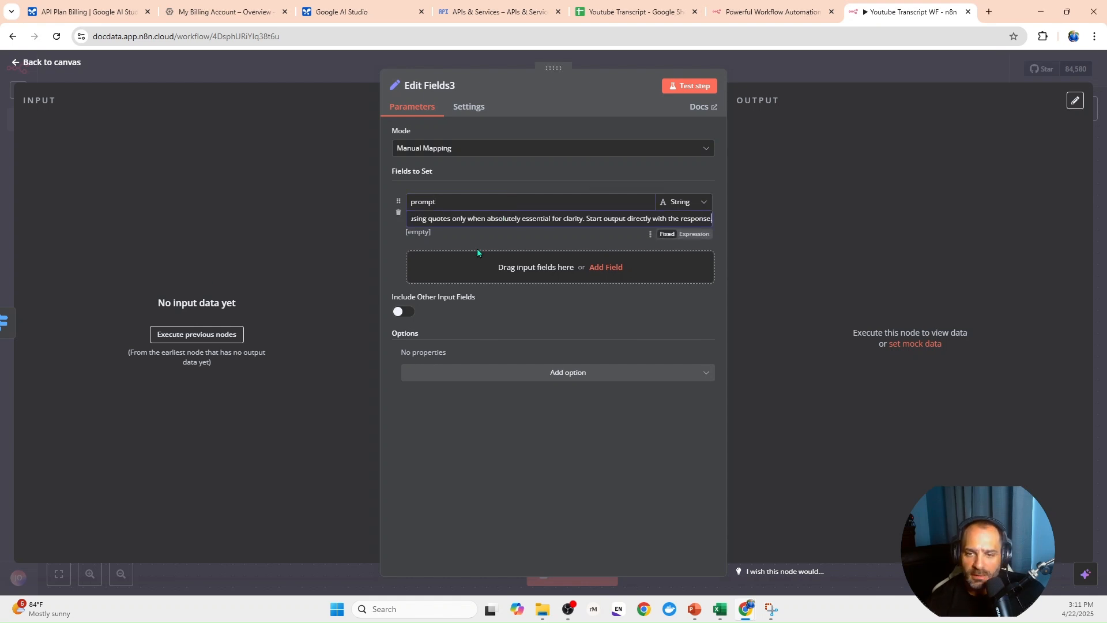
click(705, 235)
click(708, 246)
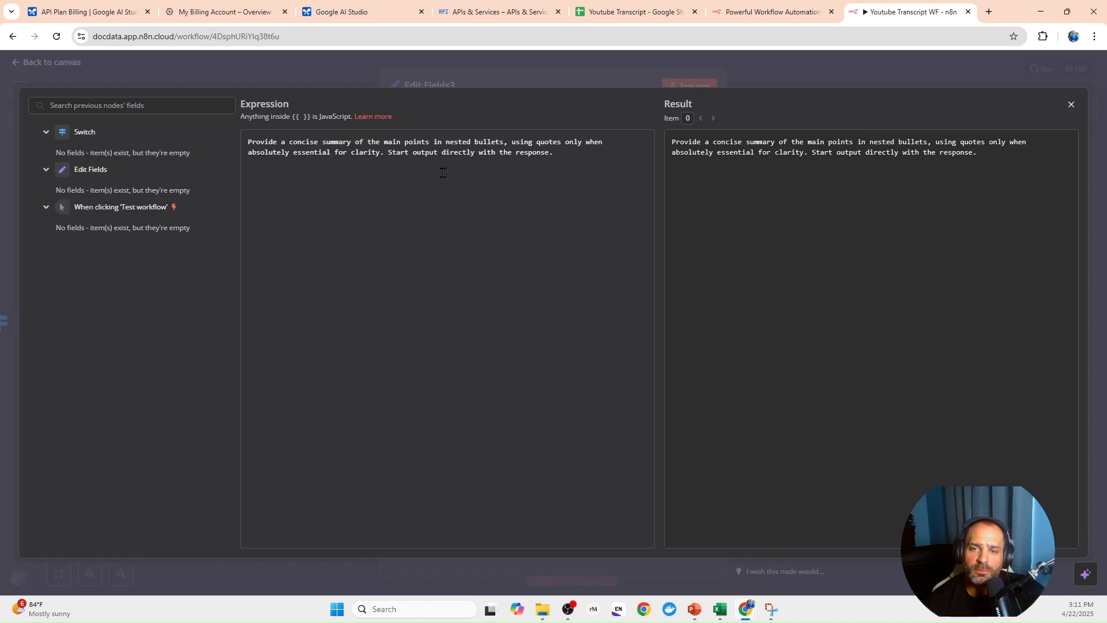
click(506, 79)
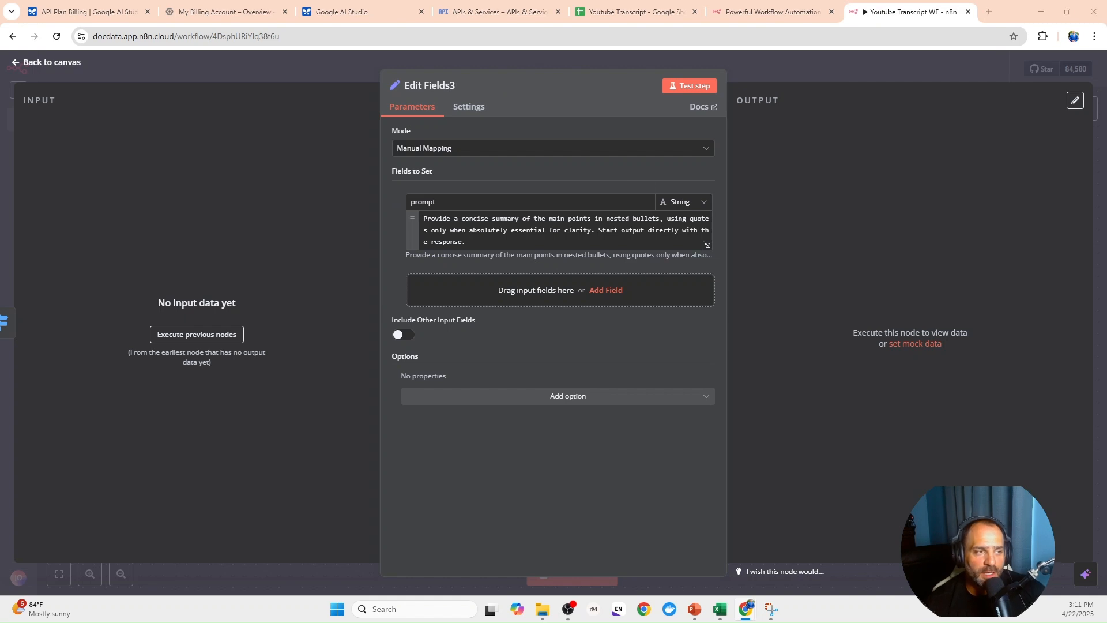
- Add a string field named model with the value gemini-1.5-flash, and include all other input fields in the Edit Fields3 node
click(453, 283)
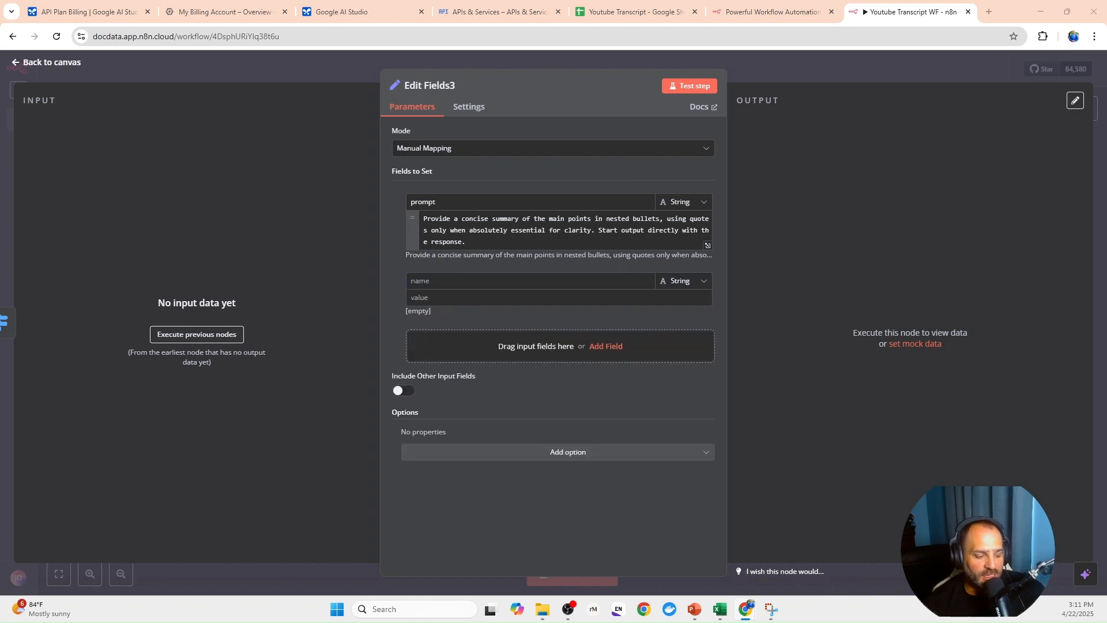
click(460, 283)
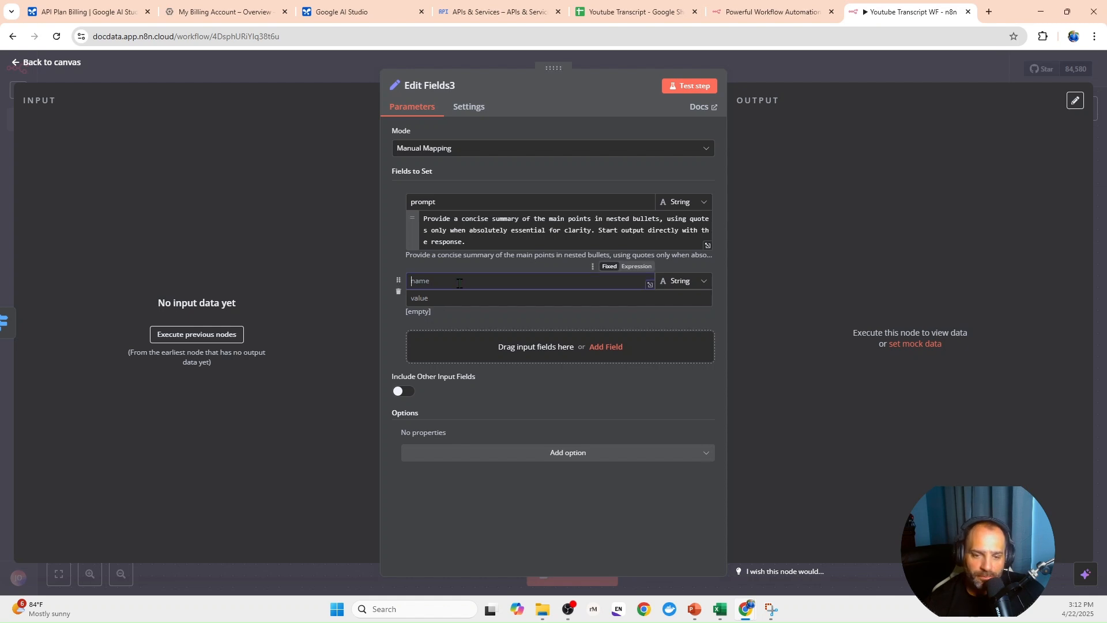
text(model)
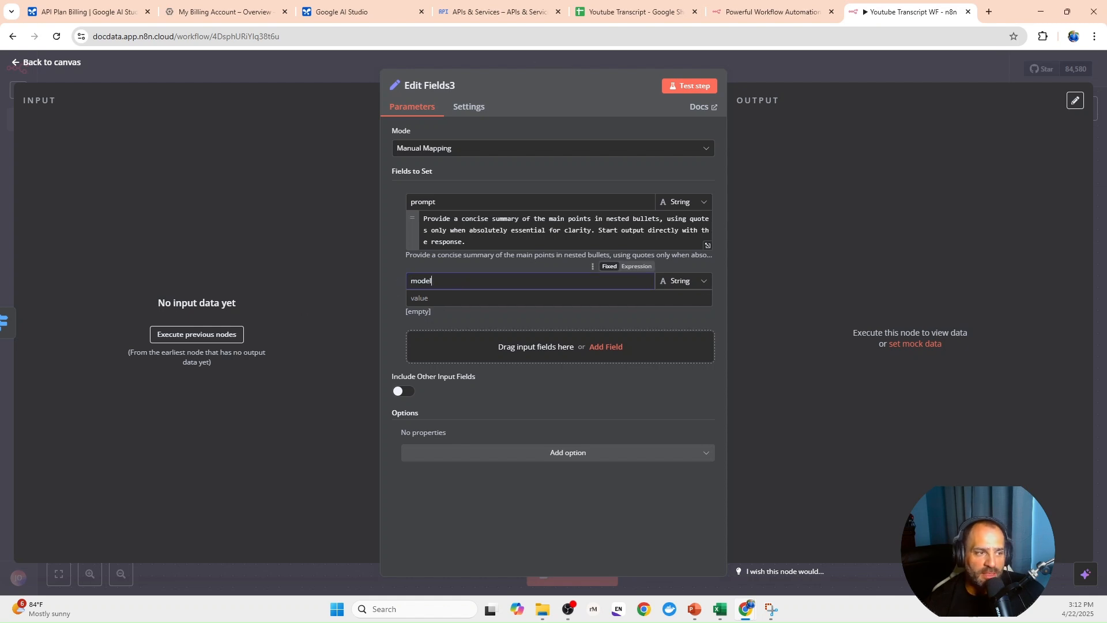
click(434, 297)
text(gemini-1.5-flash)
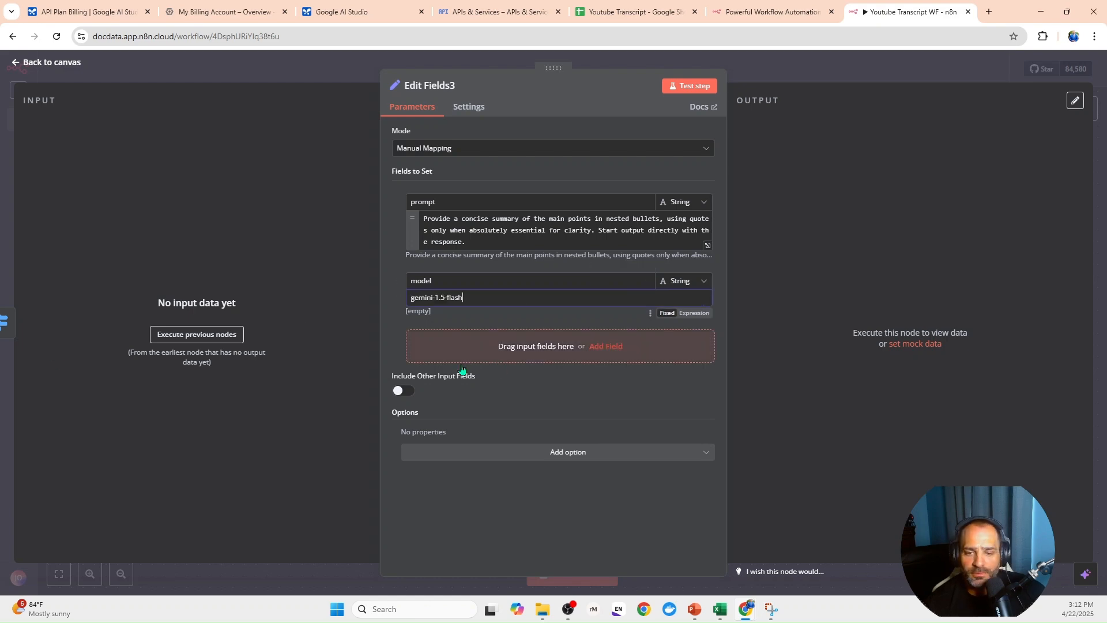
click(406, 393)
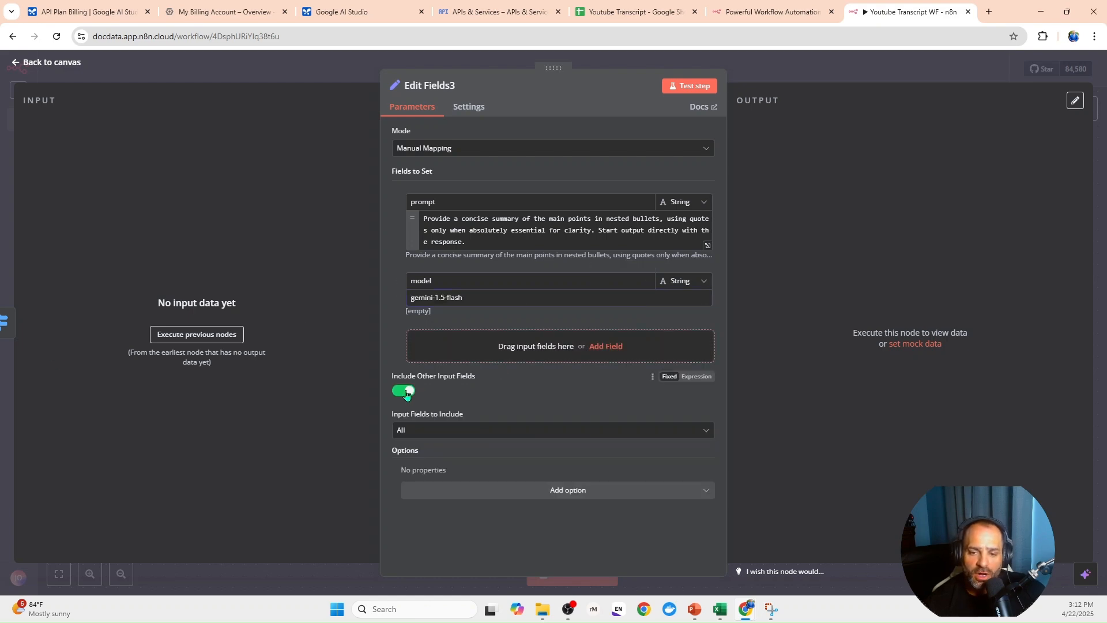
click(344, 74)
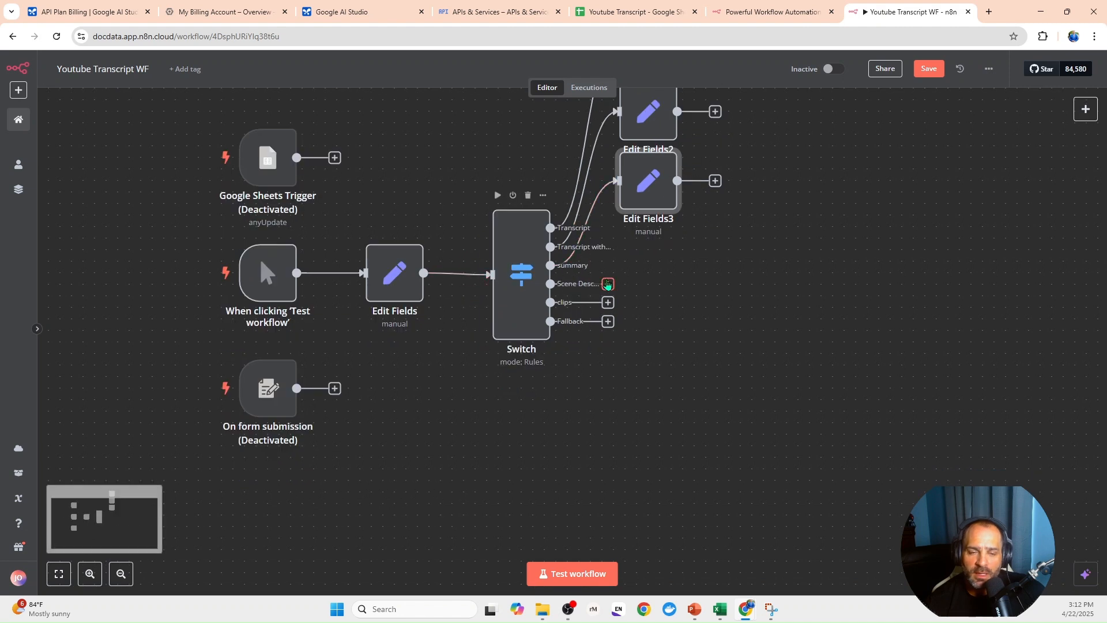
- Add an Edit Fields (Set) node after the Switch's scene description output and give it a string field named prompt
click(608, 283)
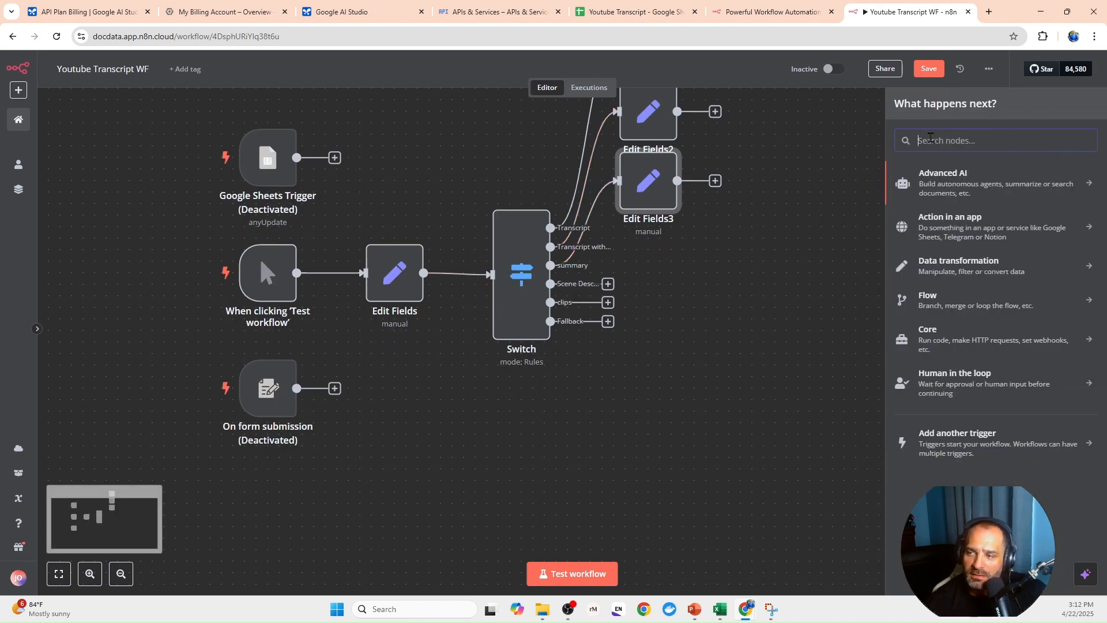
text(ed)
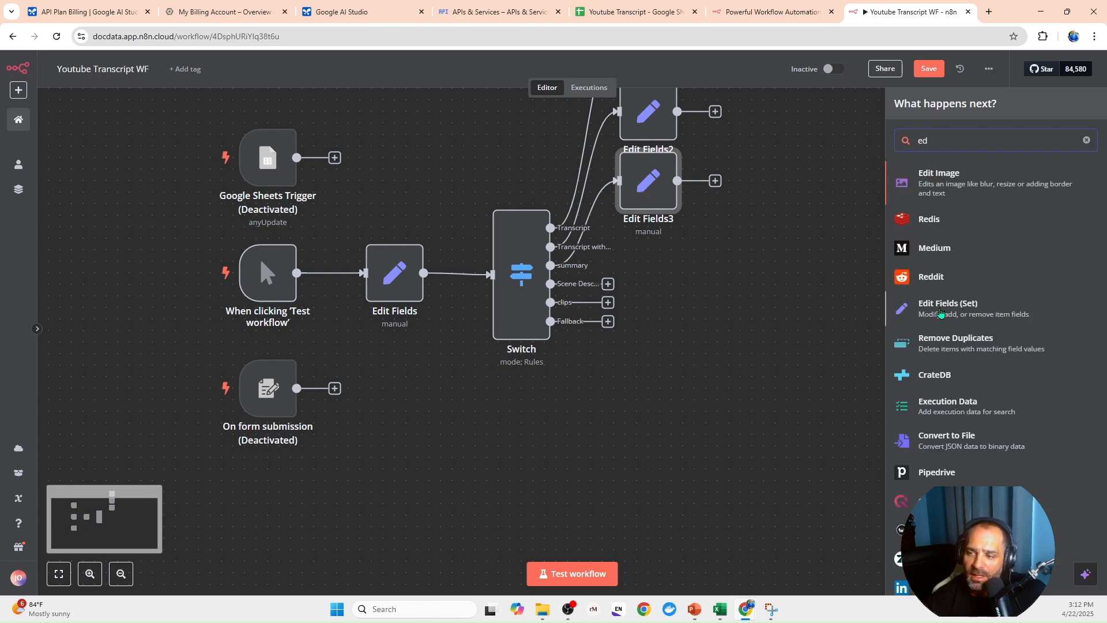
click(926, 316)
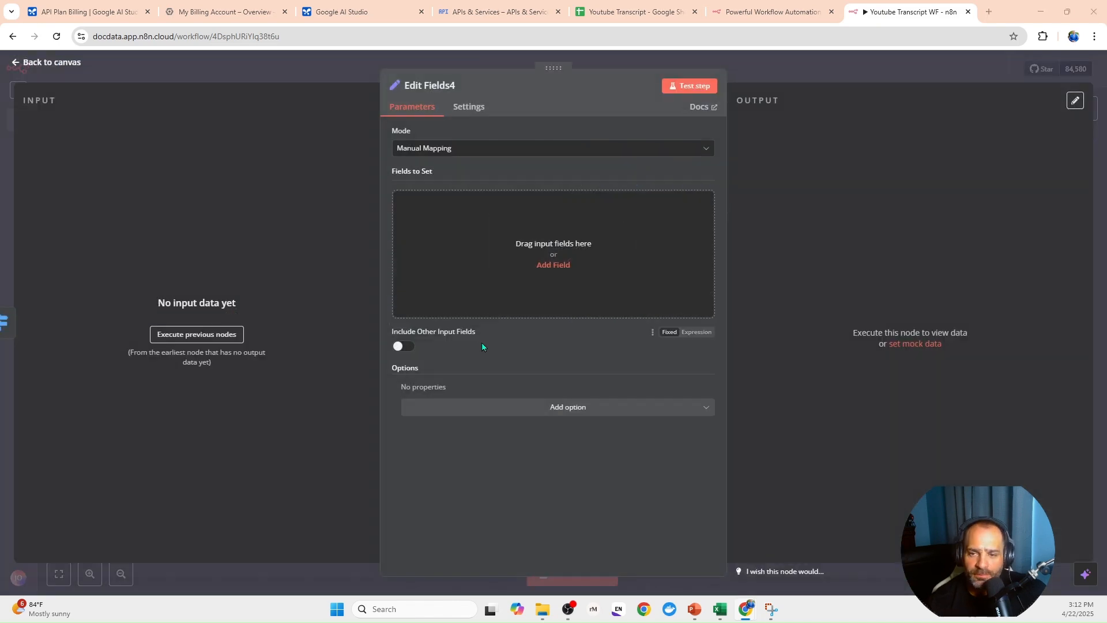
click(482, 271)
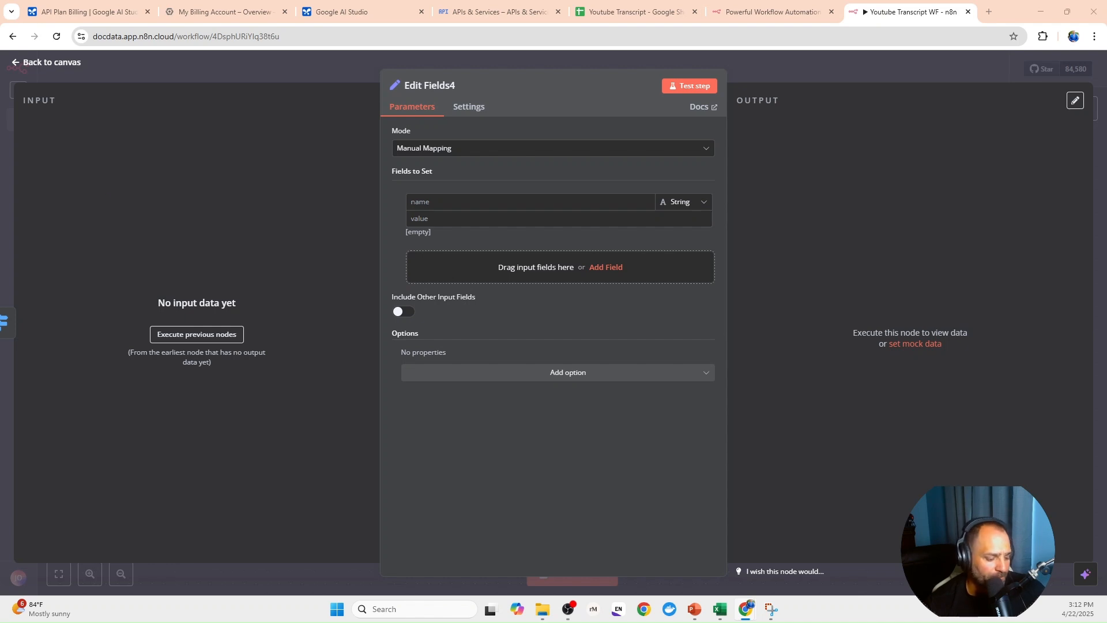
click(583, 203)
text(prompt)
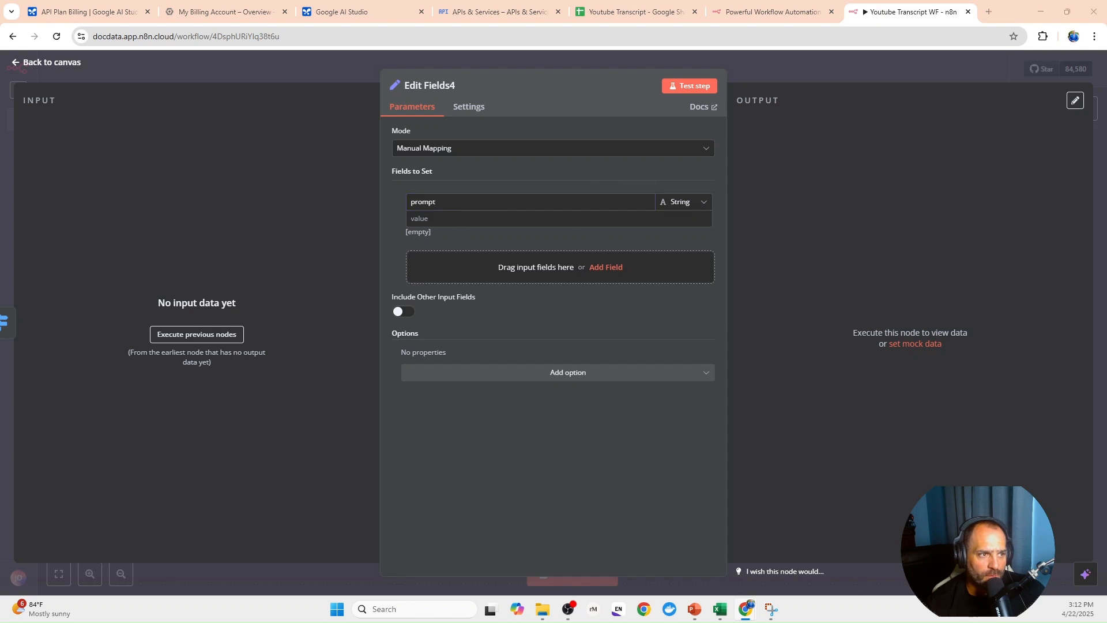
- Set the prompt to an expression requesting a detailed scene description covering setting, objects, people, lighting, colors and camera angle/movement, without introductory text or explanations
click(505, 219)
key(ctrl+a)
key(ctrl+v)
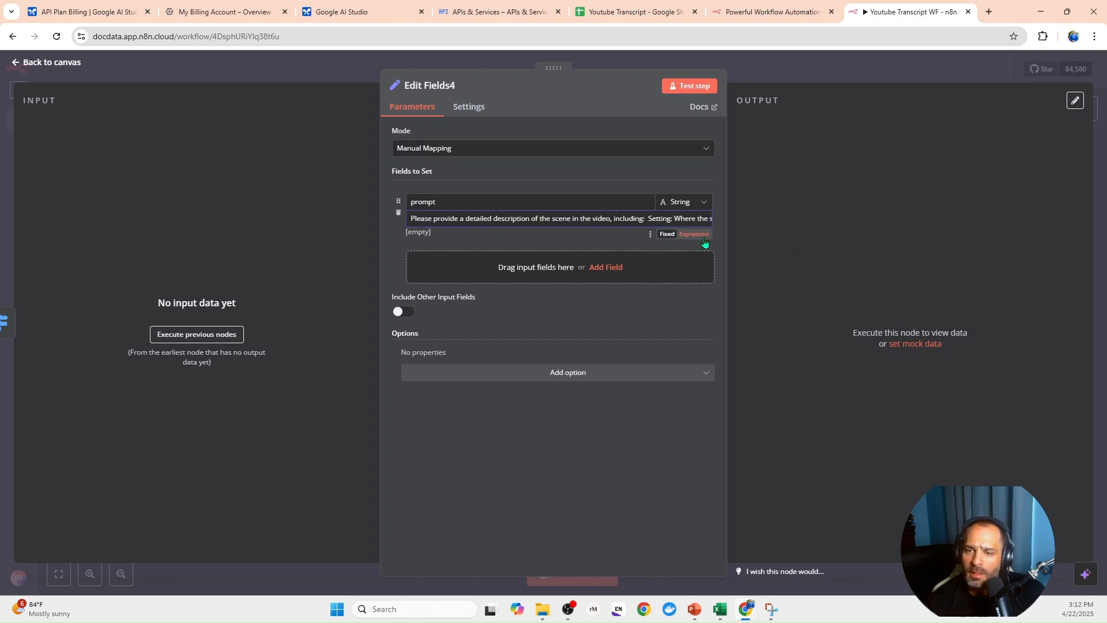
click(707, 272)
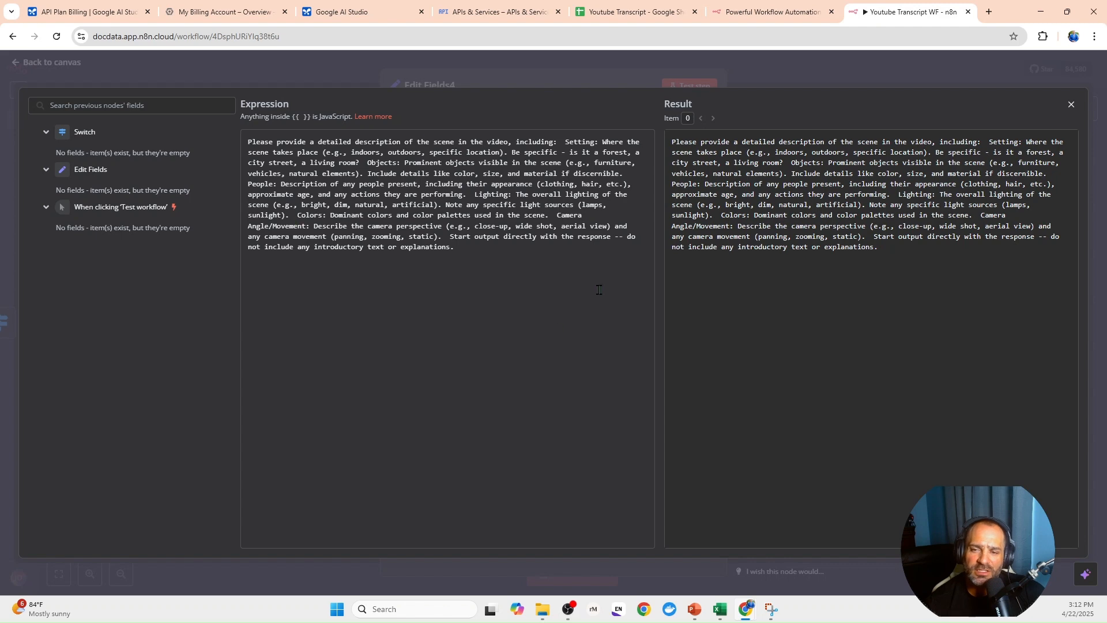
click(266, 72)
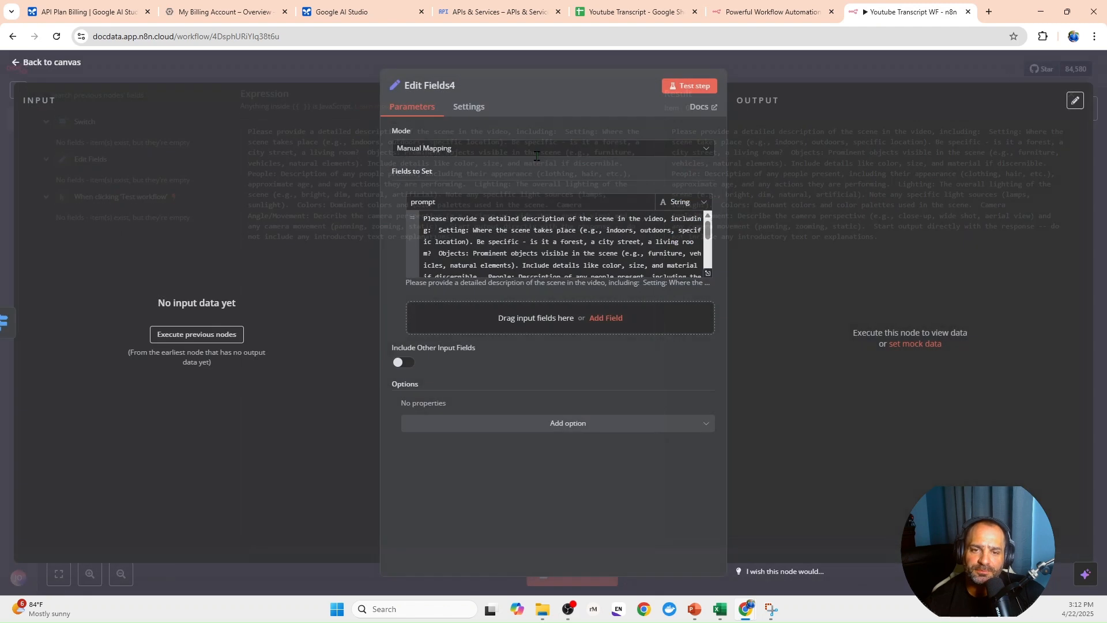
- Add a string field named model with the value gemini-1.5-flash to the Edit Fields4 node
click(487, 314)
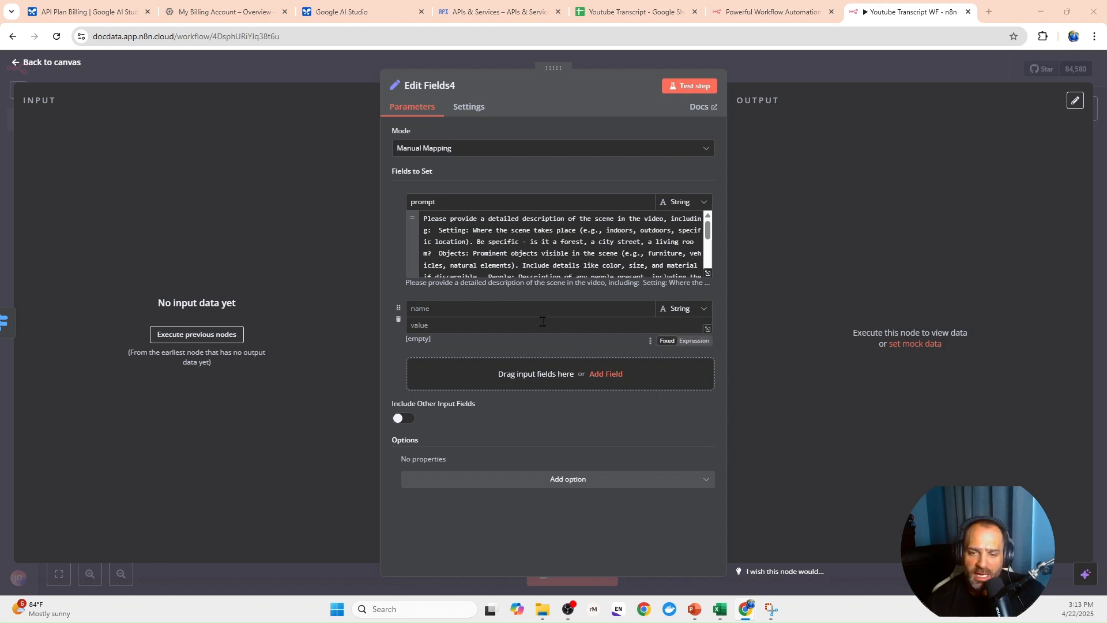
click(478, 308)
text(model)
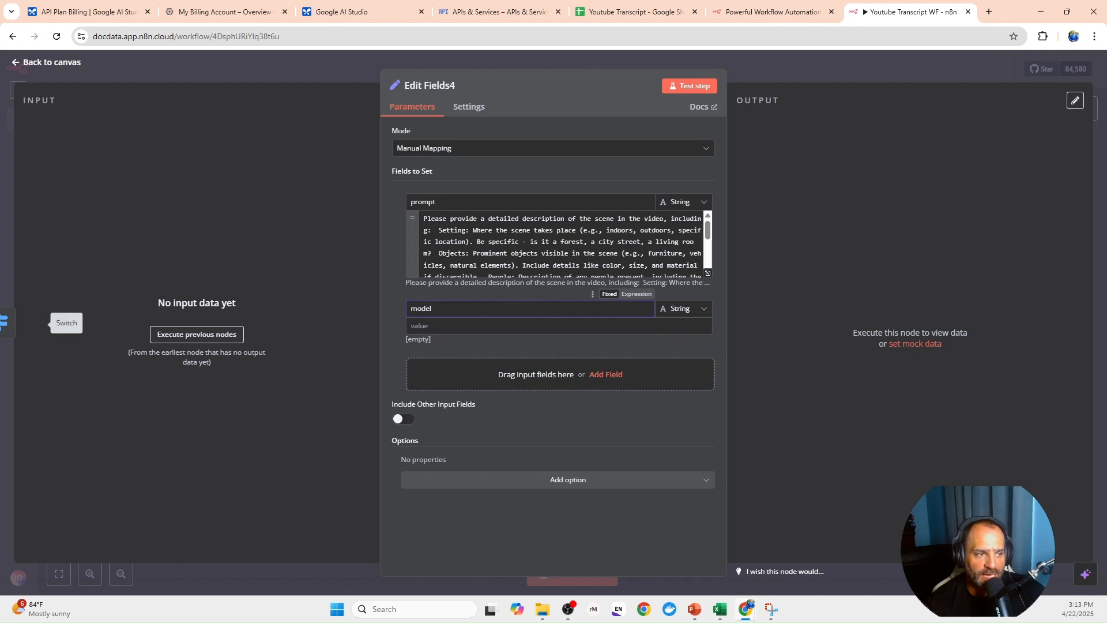
click(442, 327)
text(gemini-1.5-flash)
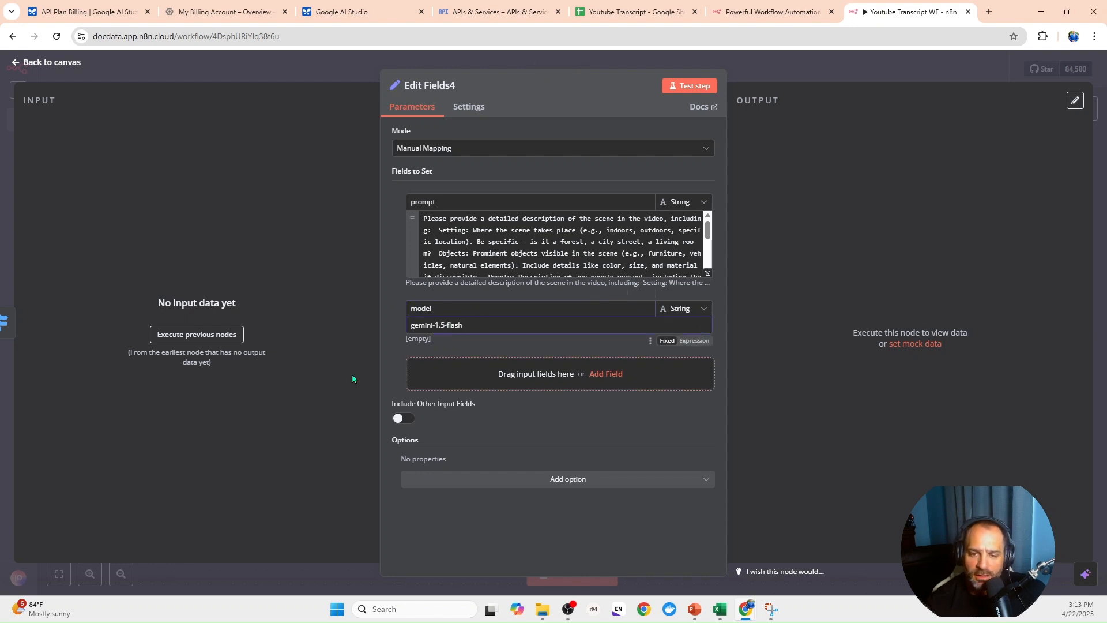
- Include all other input fields in the Edit Fields4 node and reposition the node beside the Switch on the canvas
click(402, 418)
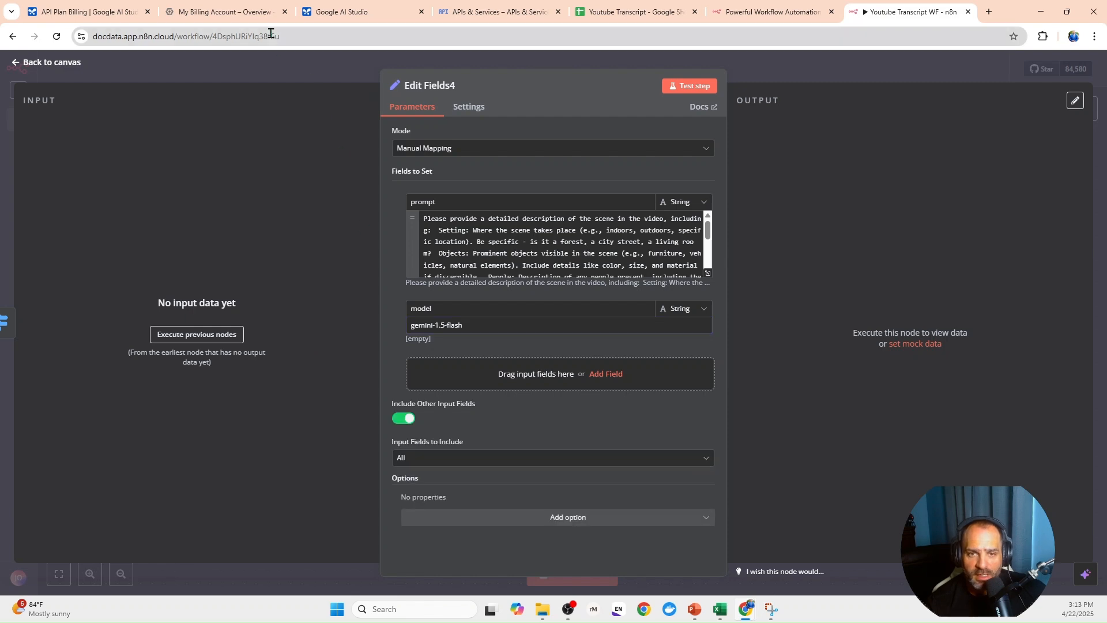
click(278, 68)
drag(637, 273, 651, 240)
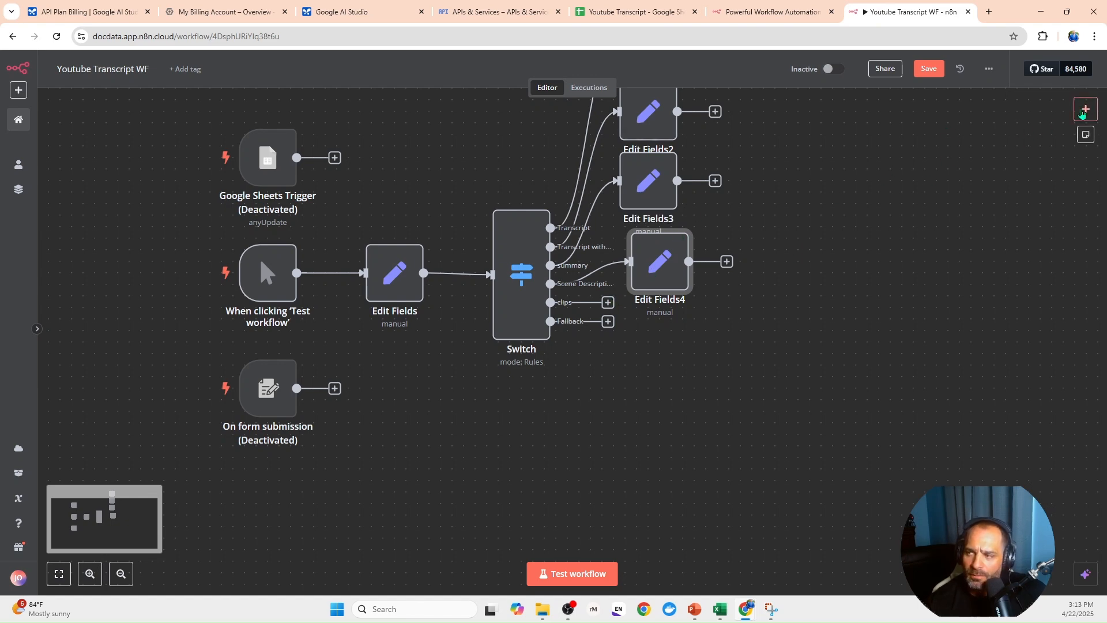
- Add another Edit Fields (Set) node after Edit Fields4 and give it a string field named prompt
click(1086, 109)
click(614, 314)
click(660, 263)
click(1081, 111)
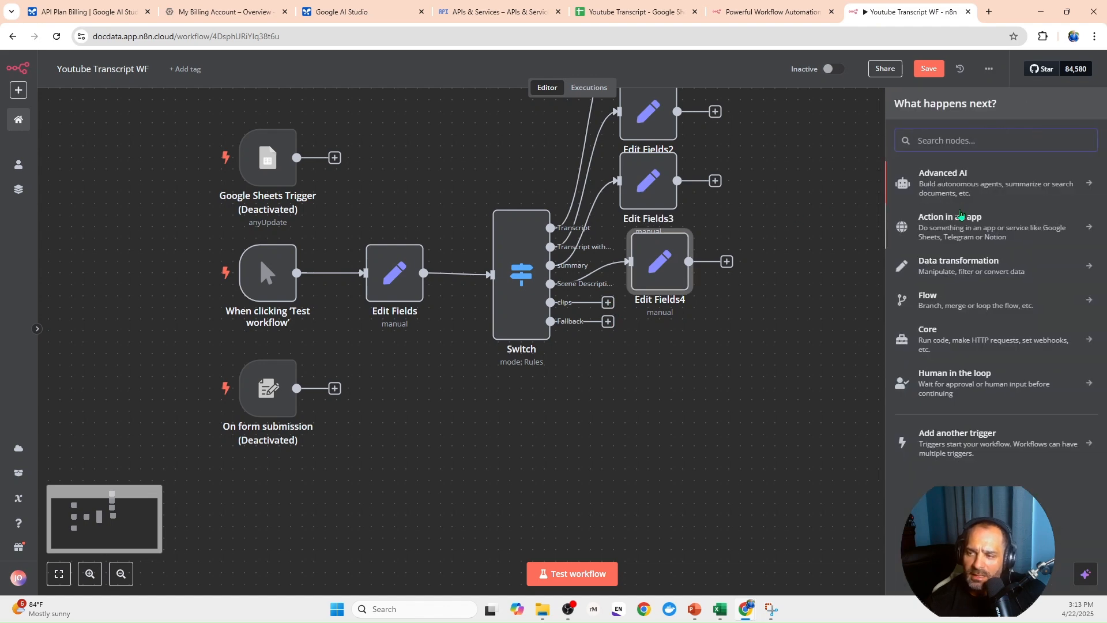
text(ed)
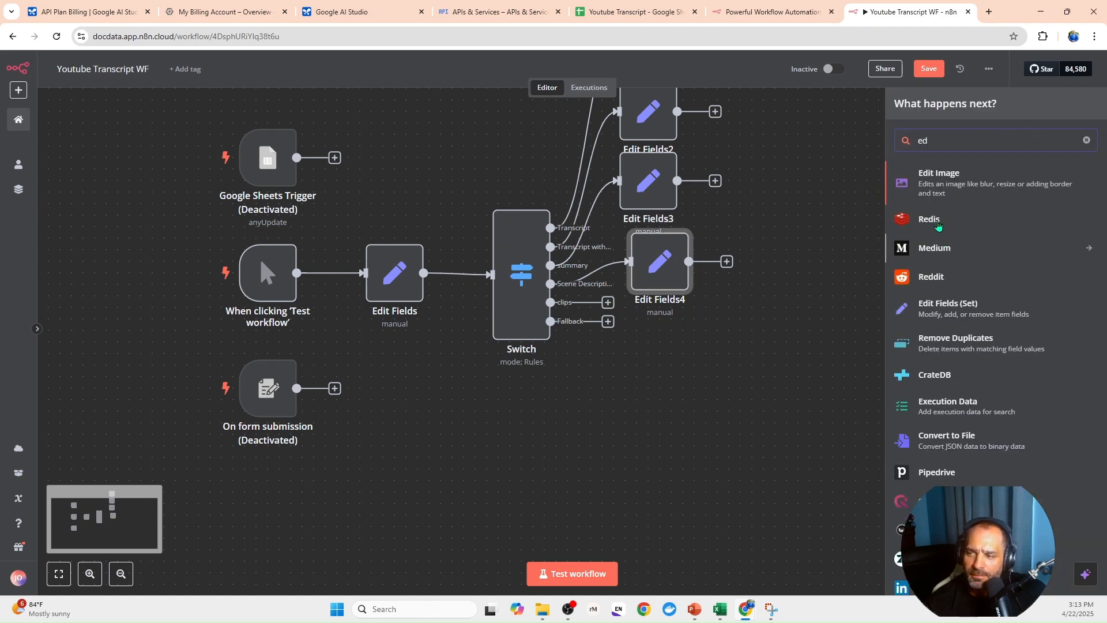
key(Return)
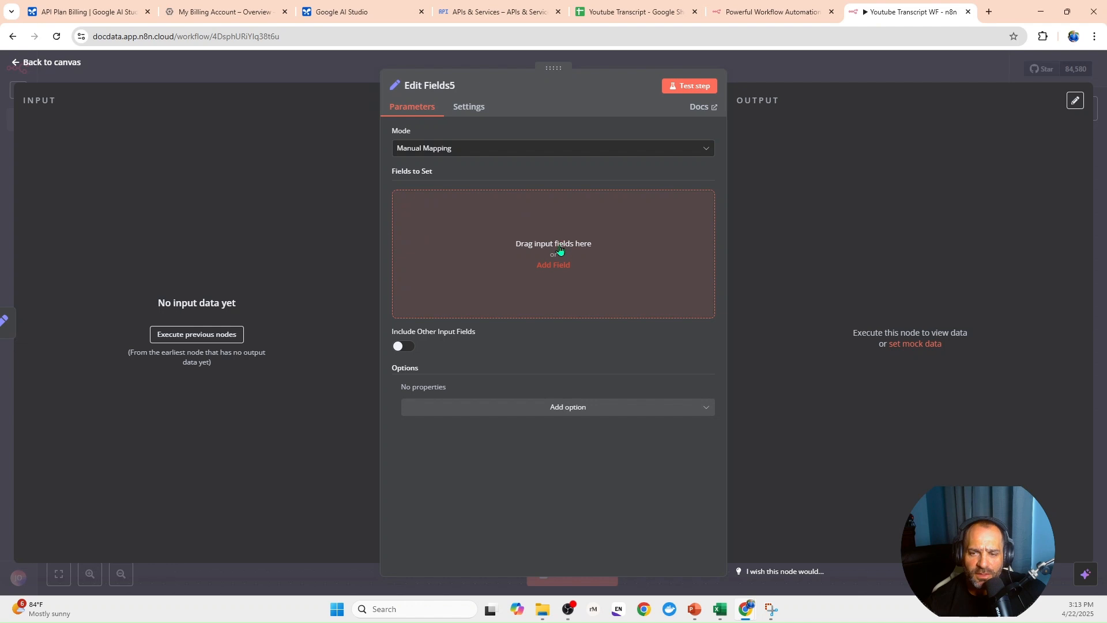
click(553, 265)
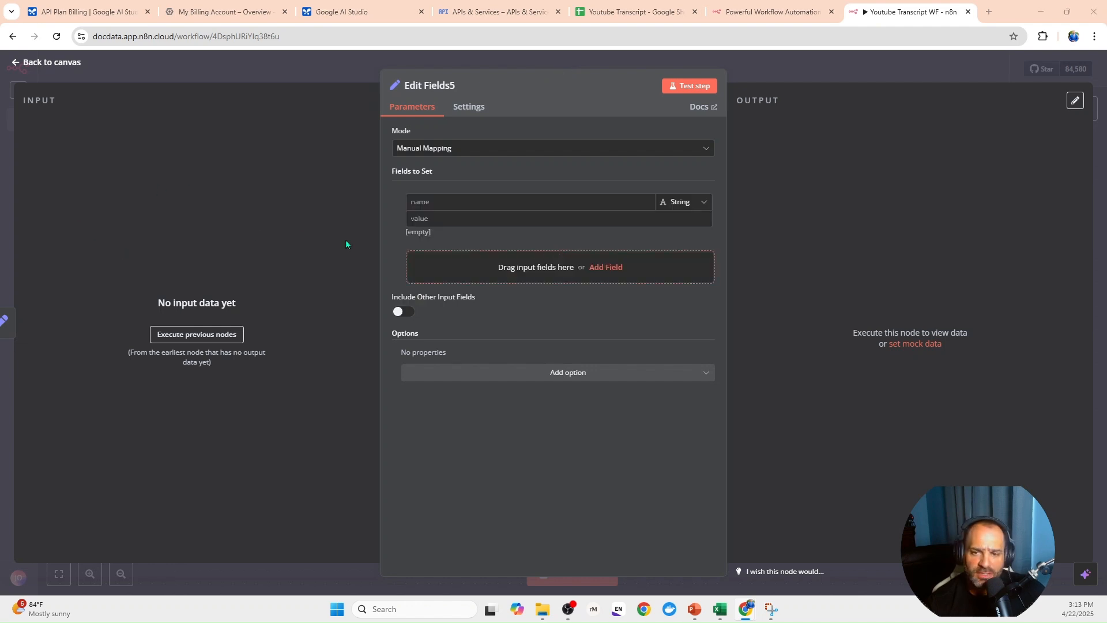
click(442, 203)
text(prompt)
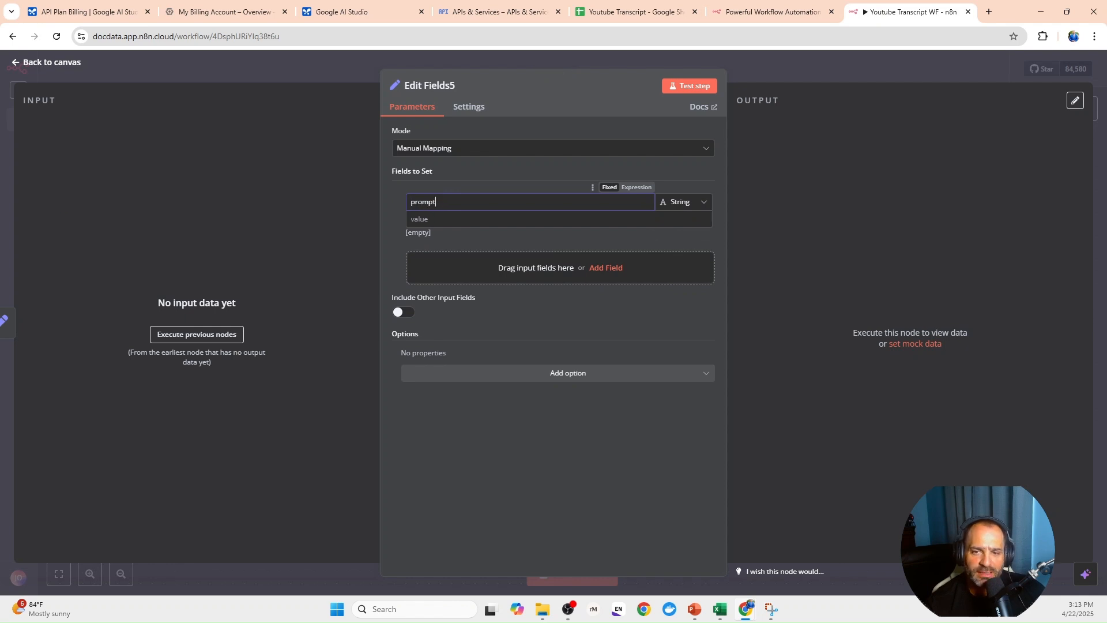
- Set the prompt to an expression extracting shareable social media clips with timestamp, verbatim transcript and rationale under 20 words, focused on virality, without introductory text
click(419, 220)
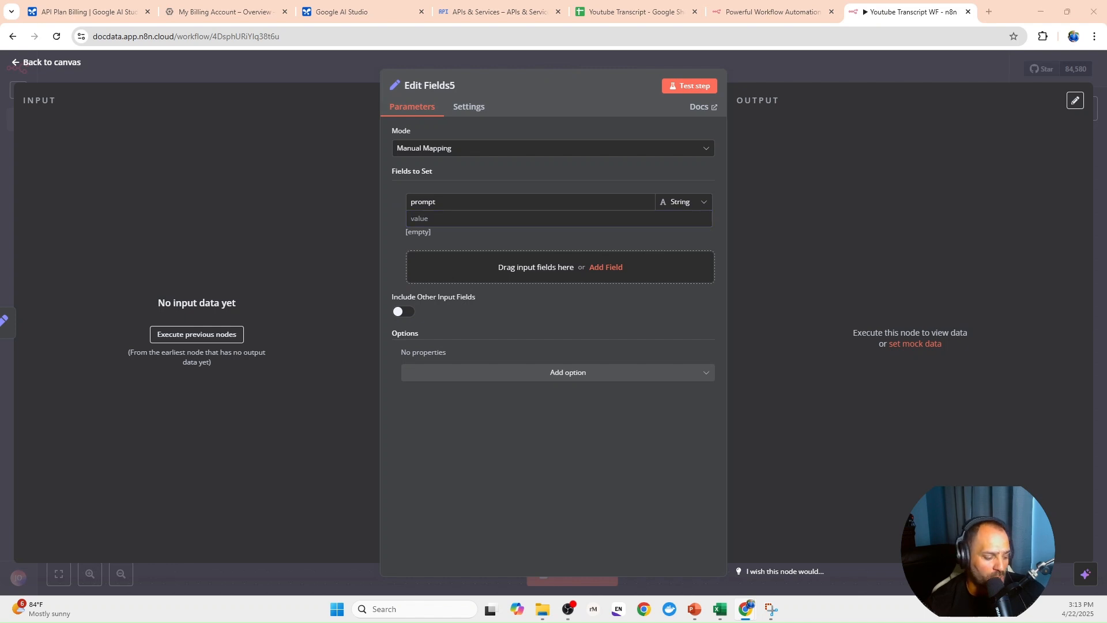
click(443, 217)
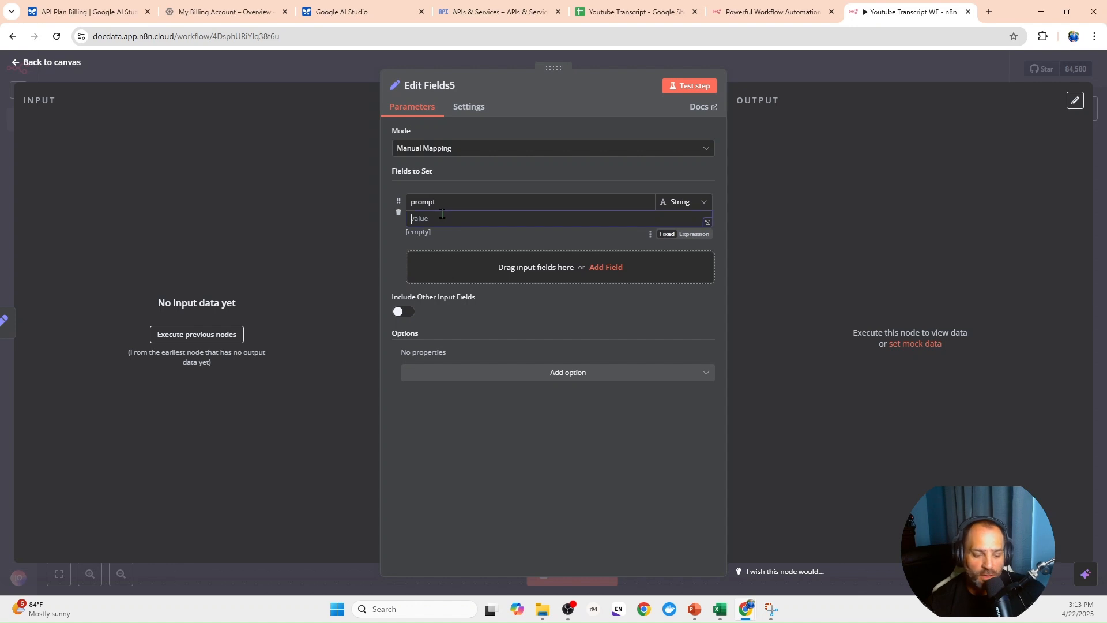
text(Start output directly with the response – do not include any introductory text or explanations.)
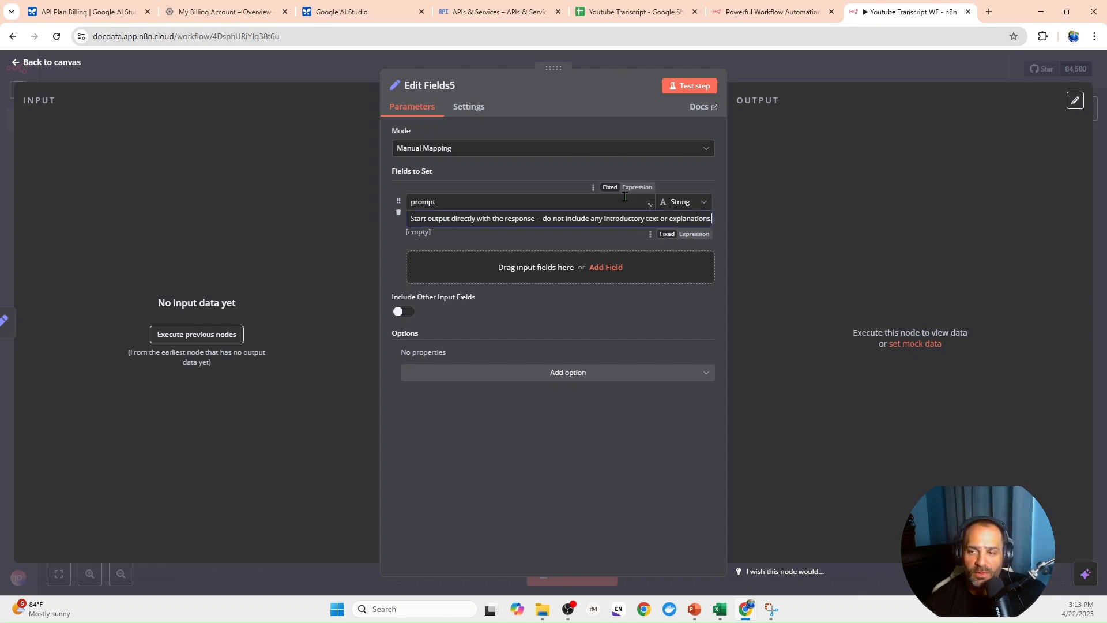
click(685, 236)
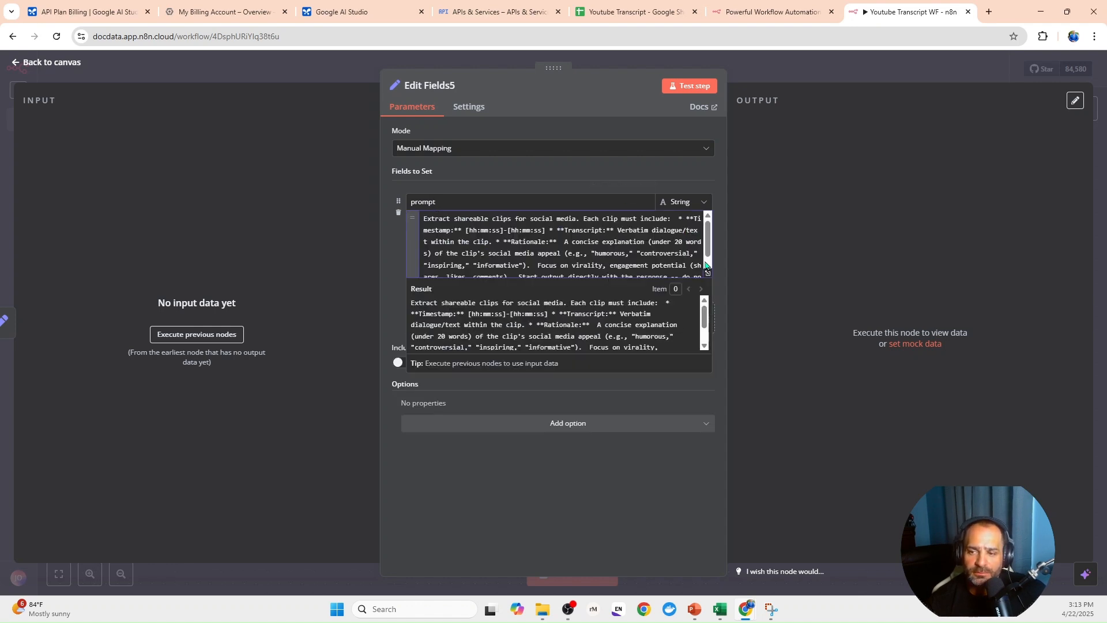
click(708, 274)
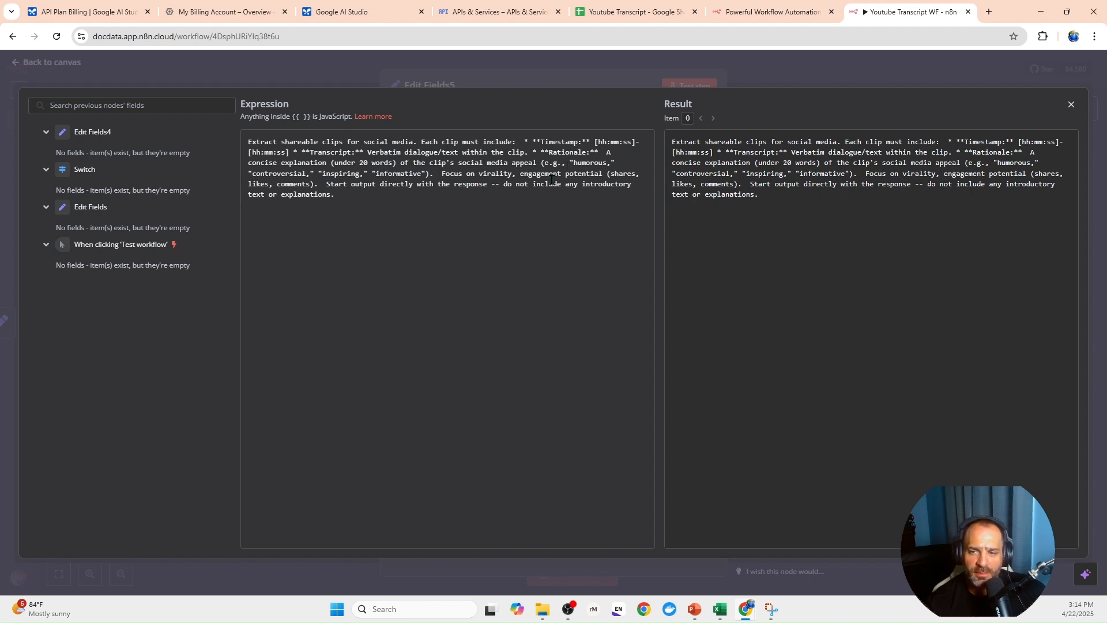
click(274, 82)
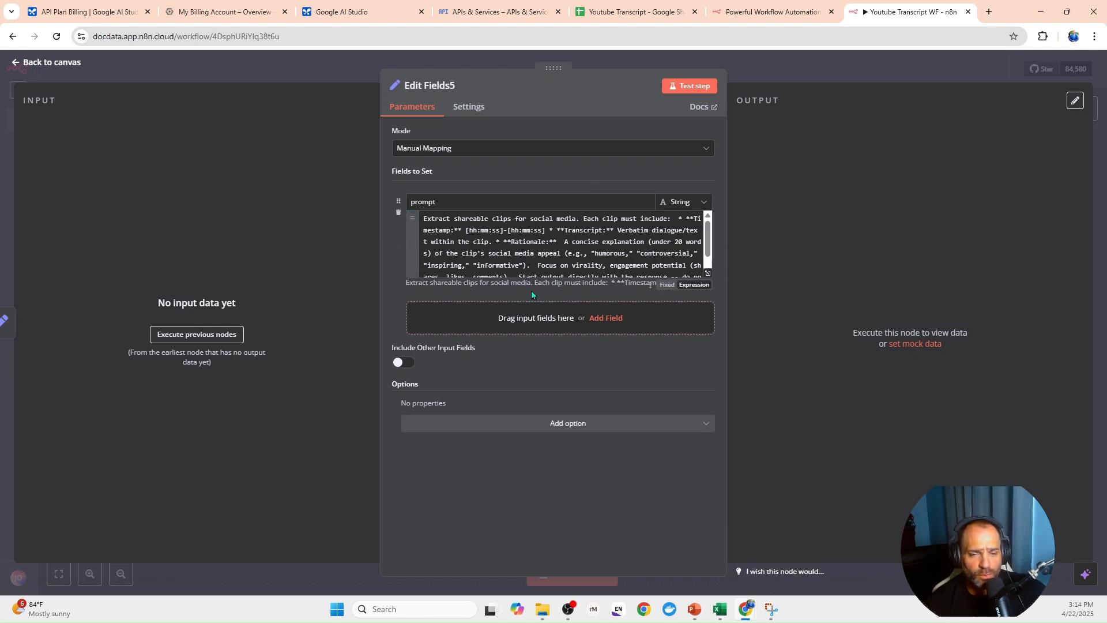
- Add a string field named model with the value gemini-1.5-flash, and include all other input fields in the Edit Fields5 node
click(538, 320)
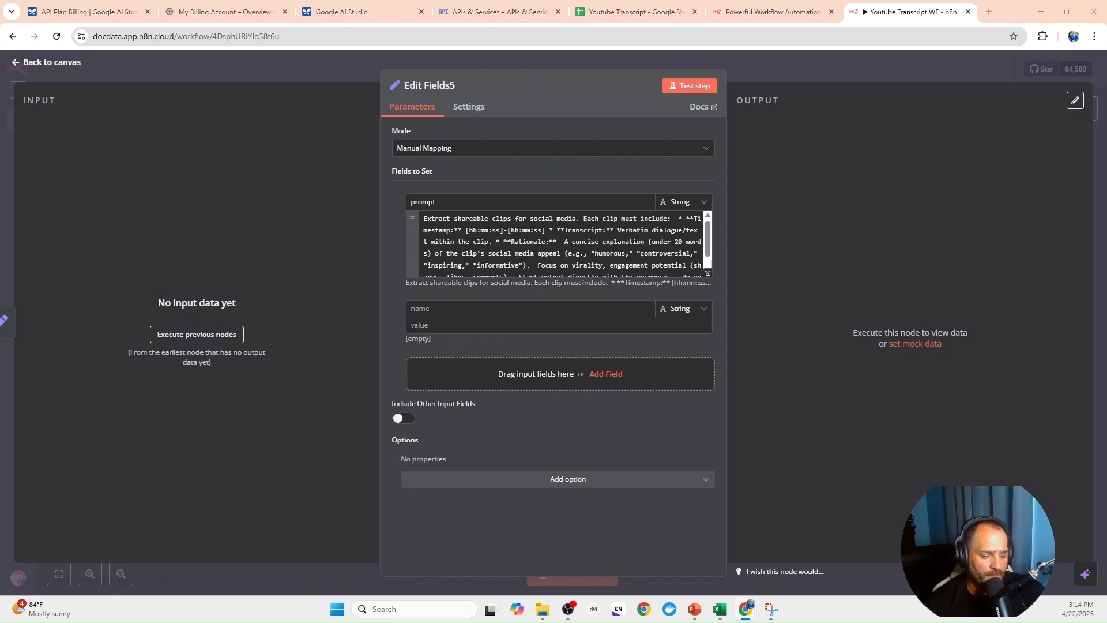
click(494, 307)
text(model)
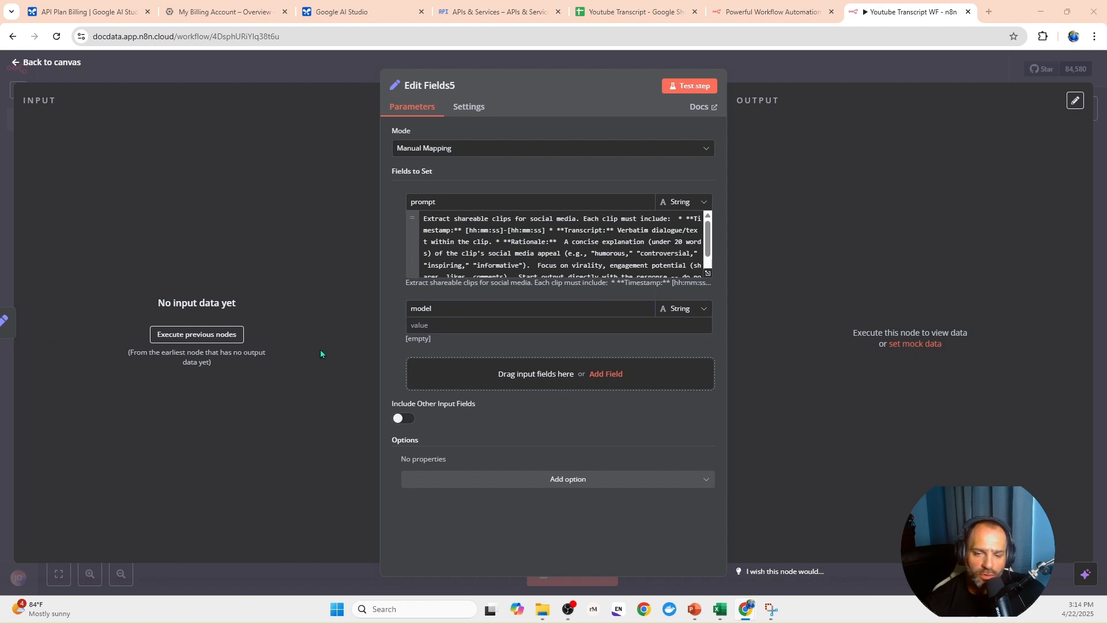
click(443, 327)
text(gemini-1.5-flash)
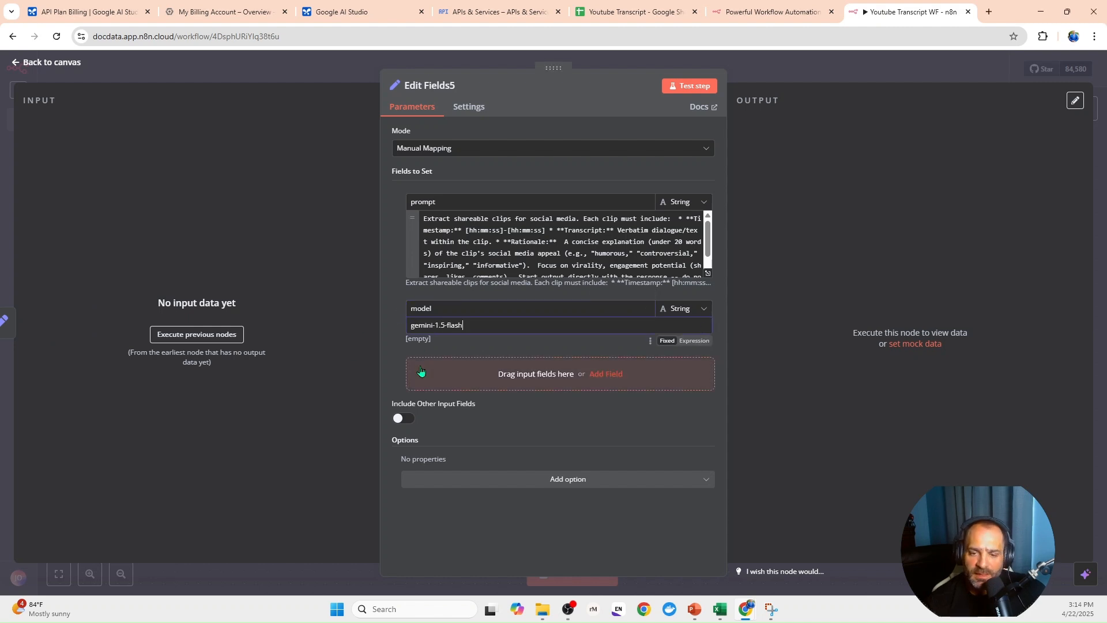
click(404, 418)
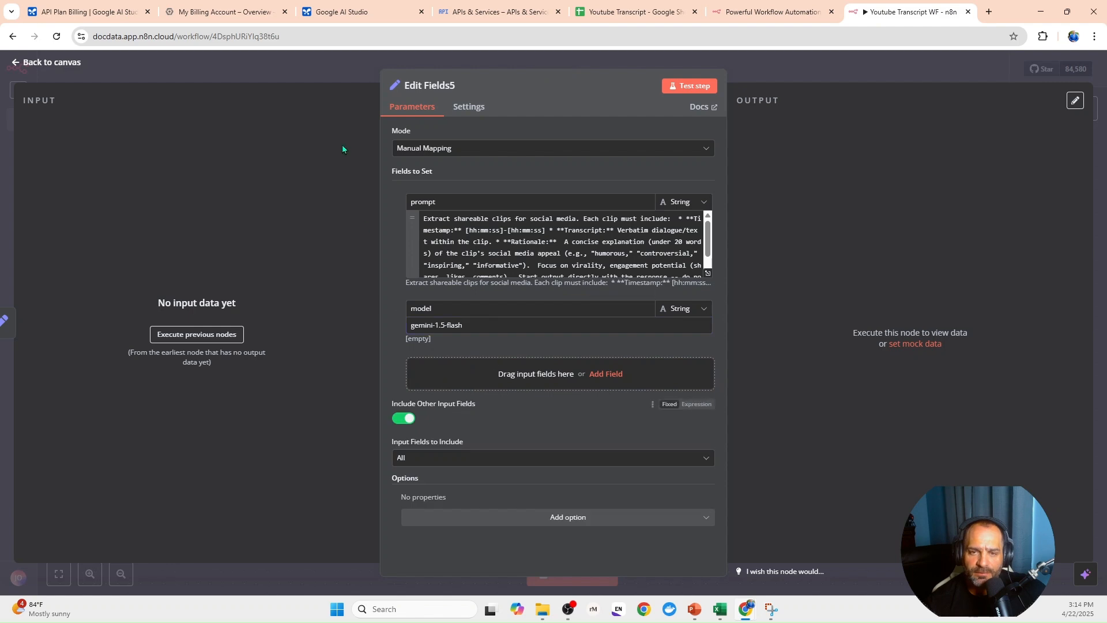
click(331, 77)
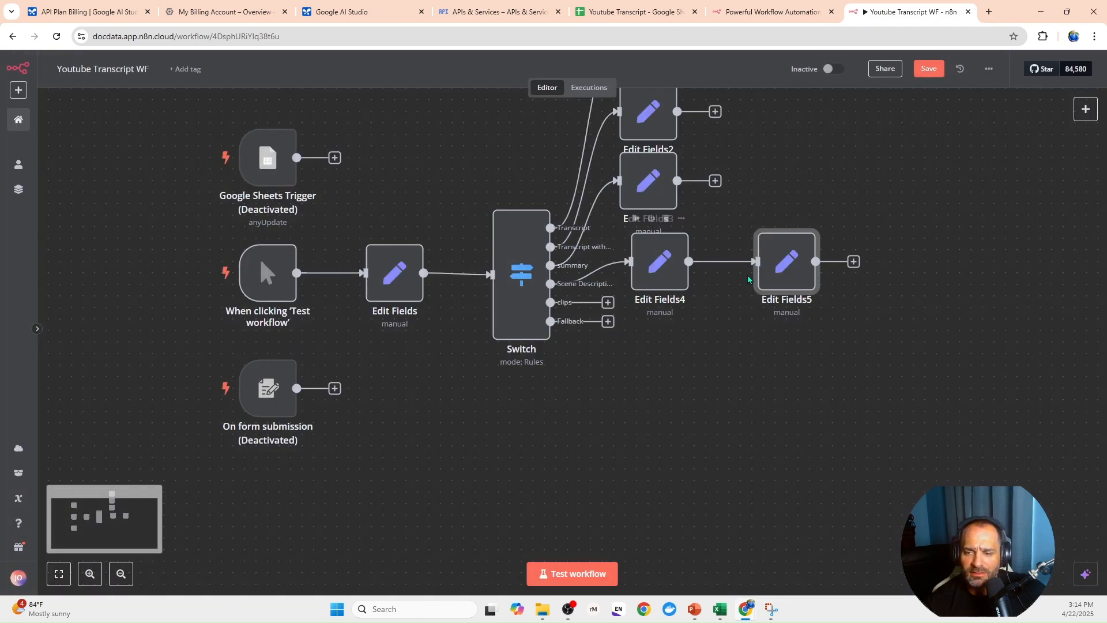
- Disconnect Edit Fields5 from Edit Fields4, connect it to the Switch's clips output, and rearrange the nodes
drag(780, 268, 779, 315)
click(734, 284)
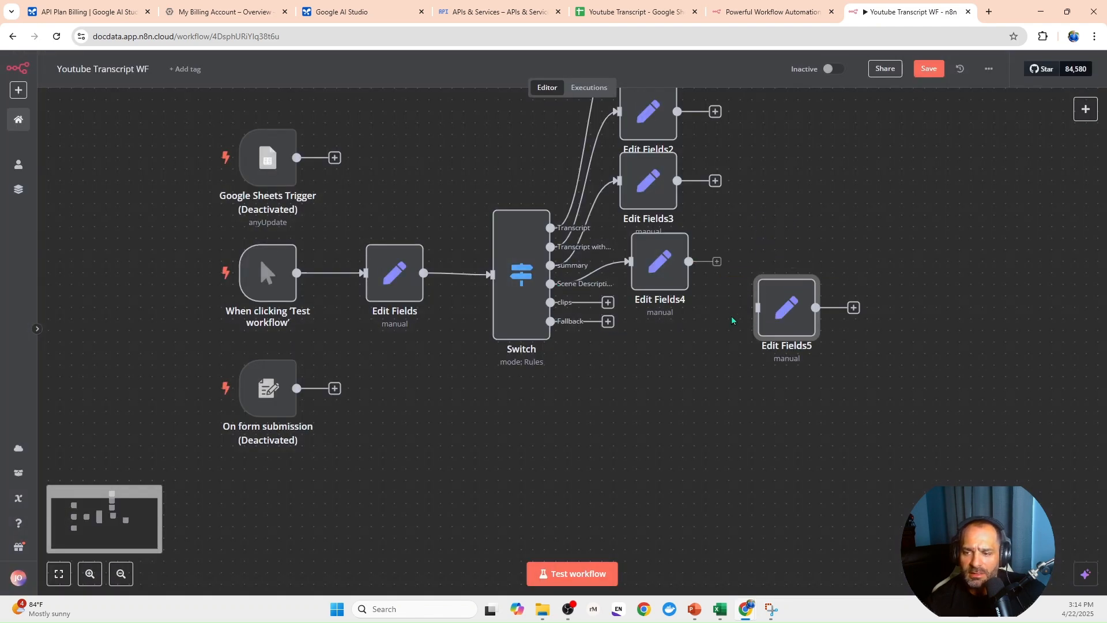
drag(613, 299, 657, 268)
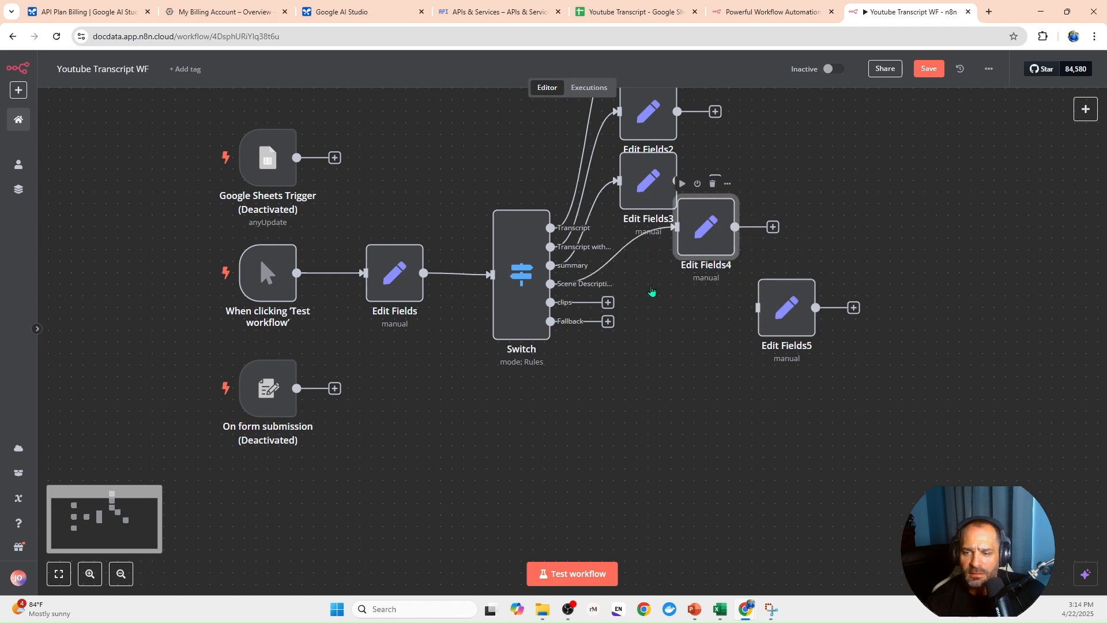
drag(608, 302, 654, 334)
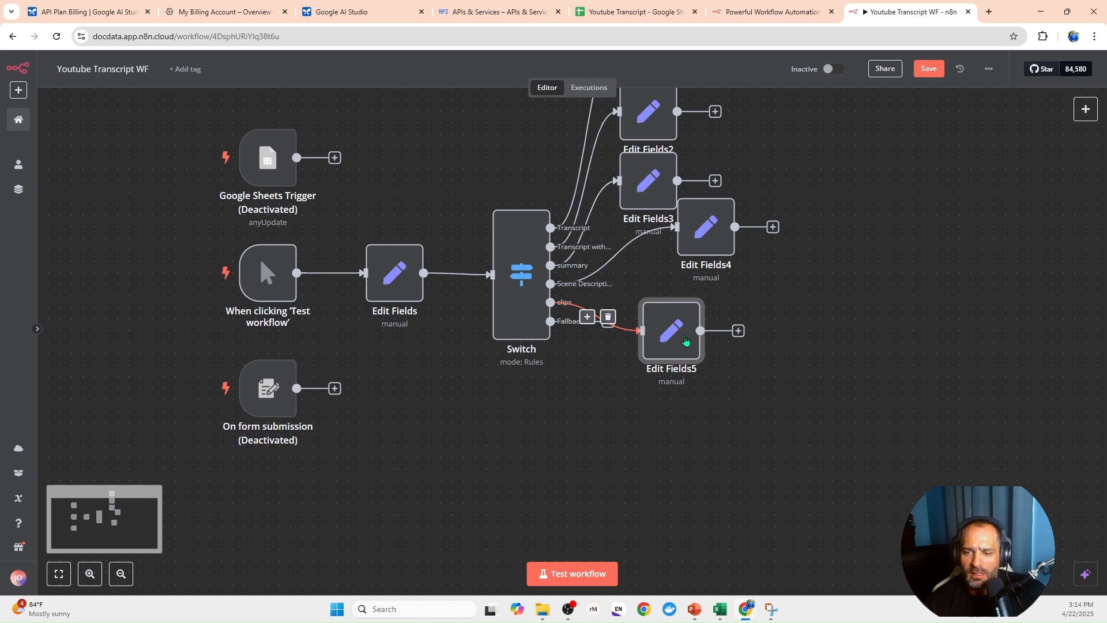
key(ctrl+z)
- Add an Edit Fields (Set) node after the Switch's Fallback output and give it a string field named prompt
click(609, 322)
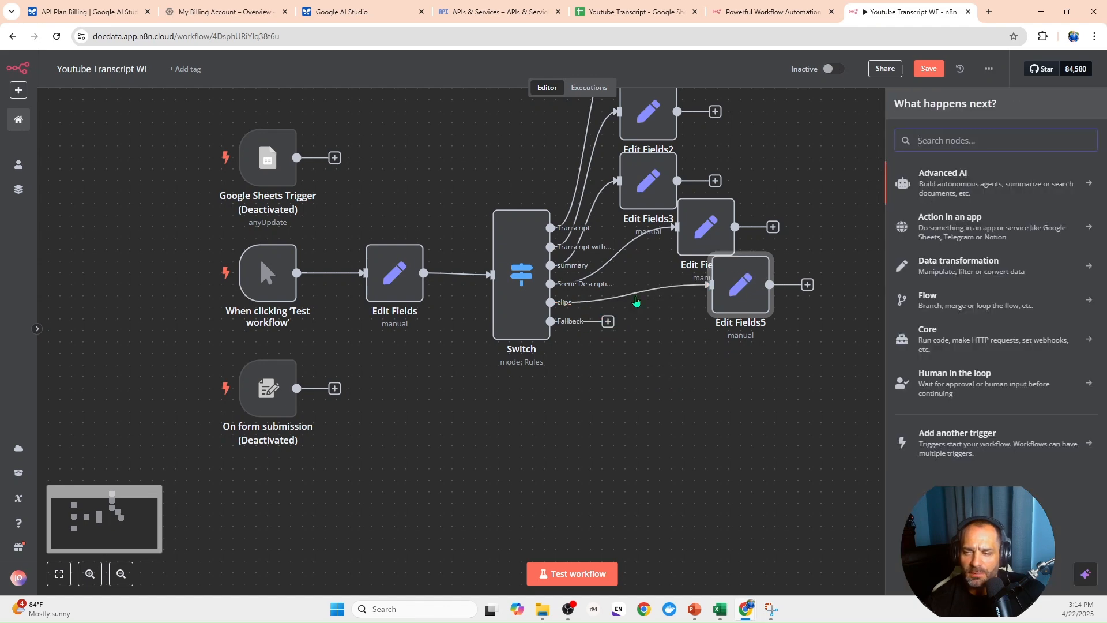
text(ed)
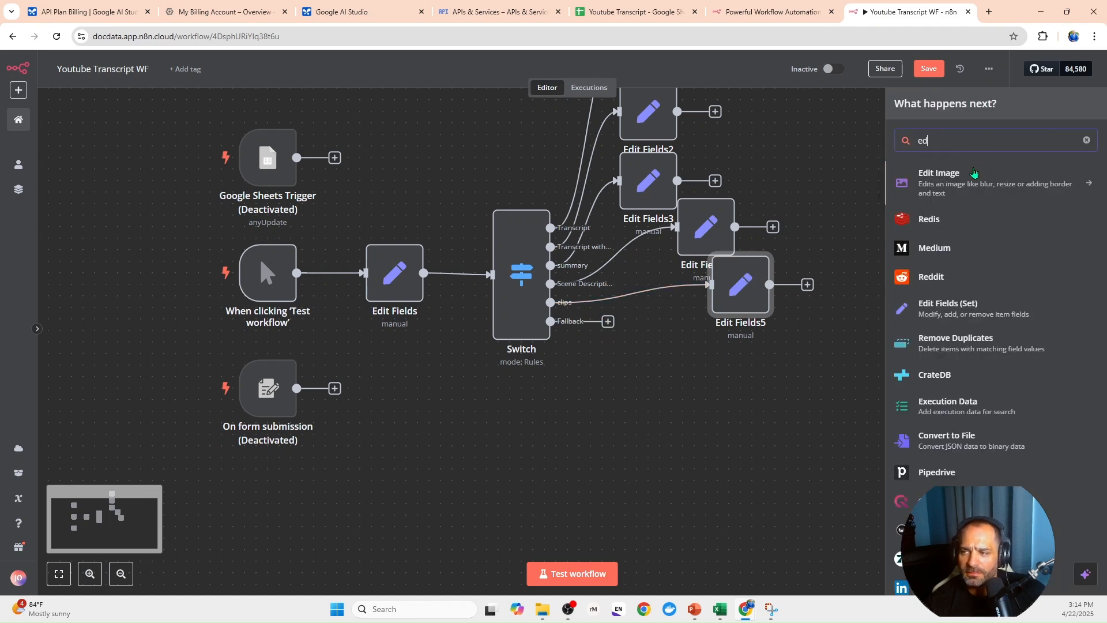
key(Return)
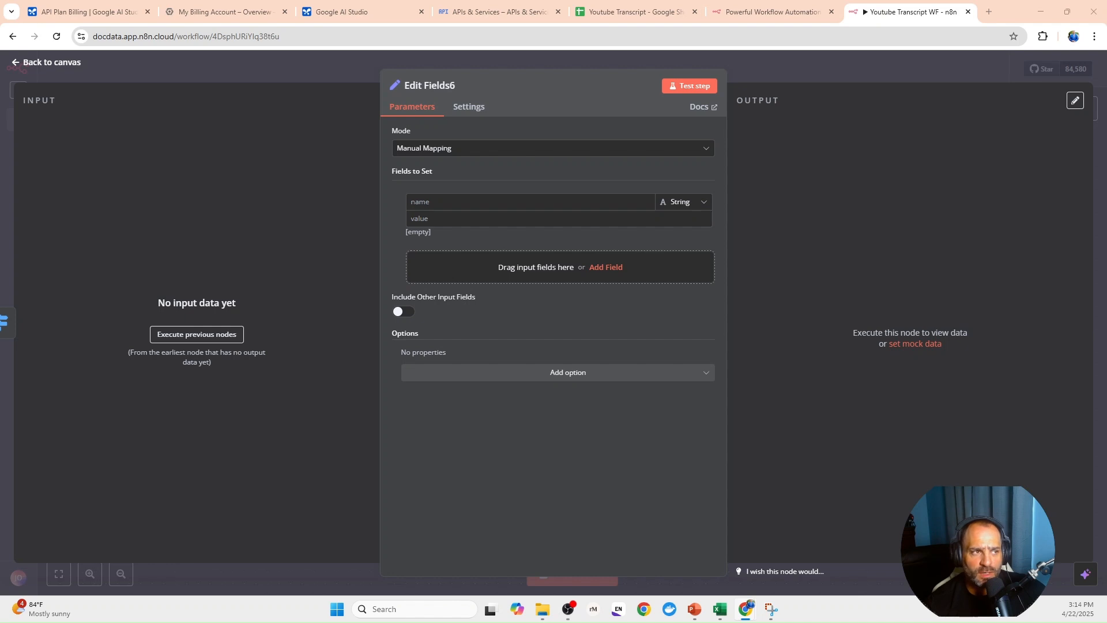
click(455, 201)
text(prompt)
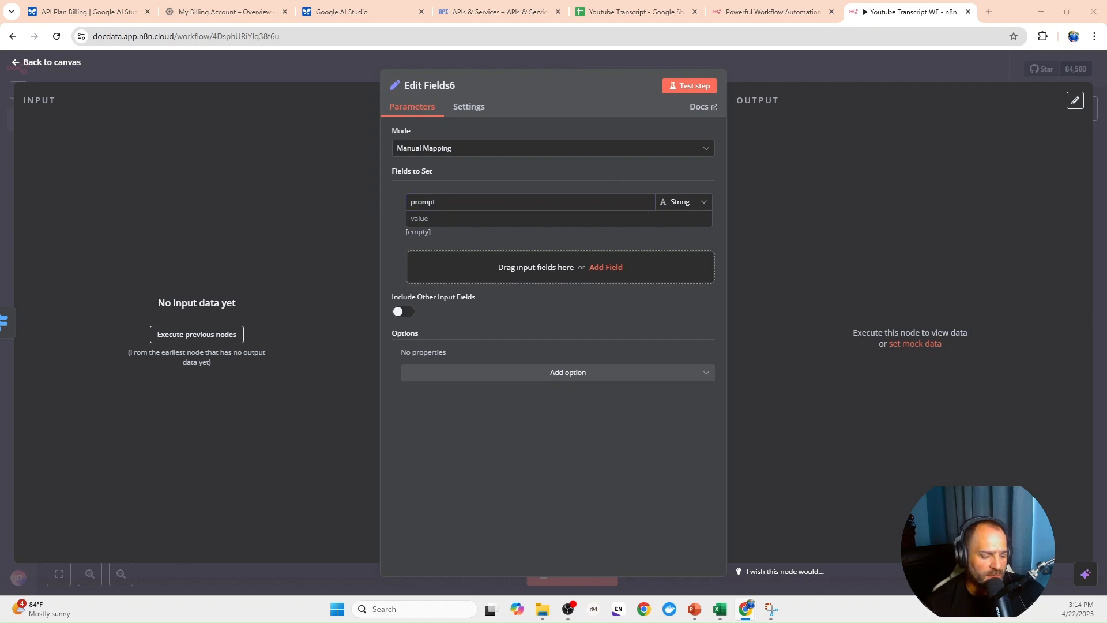
- Set the prompt to an expression summarizing the YouTube video's actionable insights with nested bullets and relevant quotes, highlighting recommended tools, strategies or resources
click(457, 219)
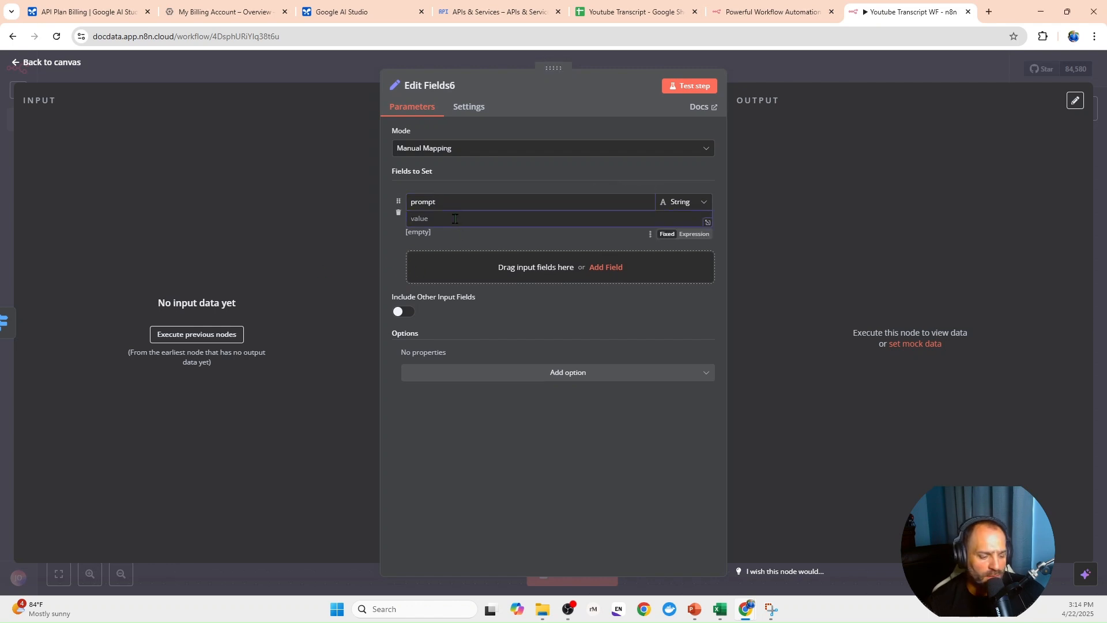
key(ctrl+v)
click(705, 234)
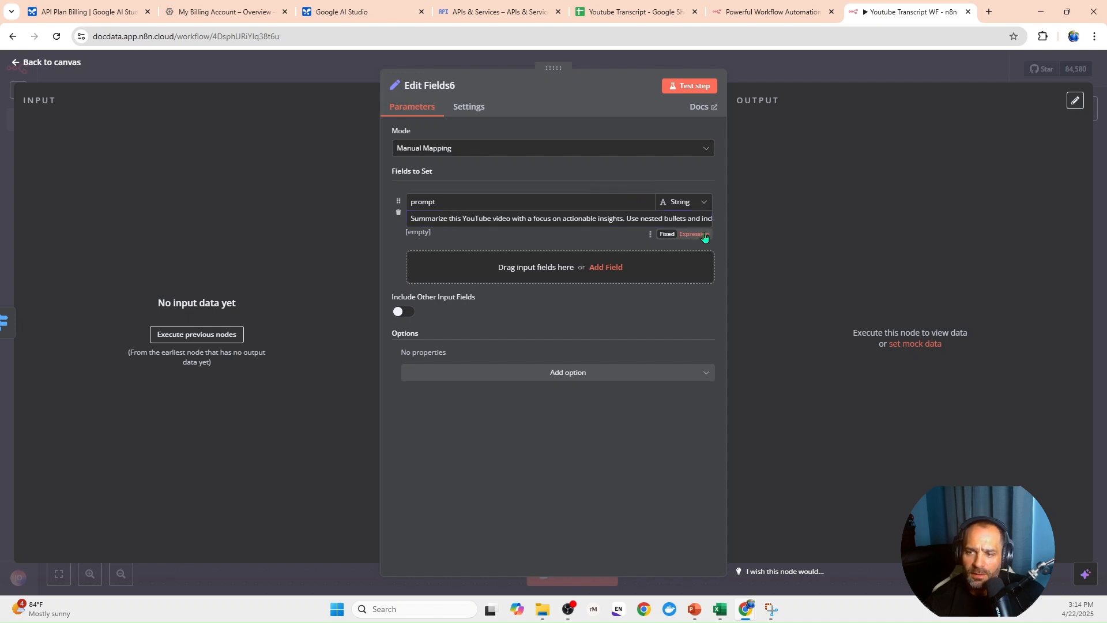
click(704, 235)
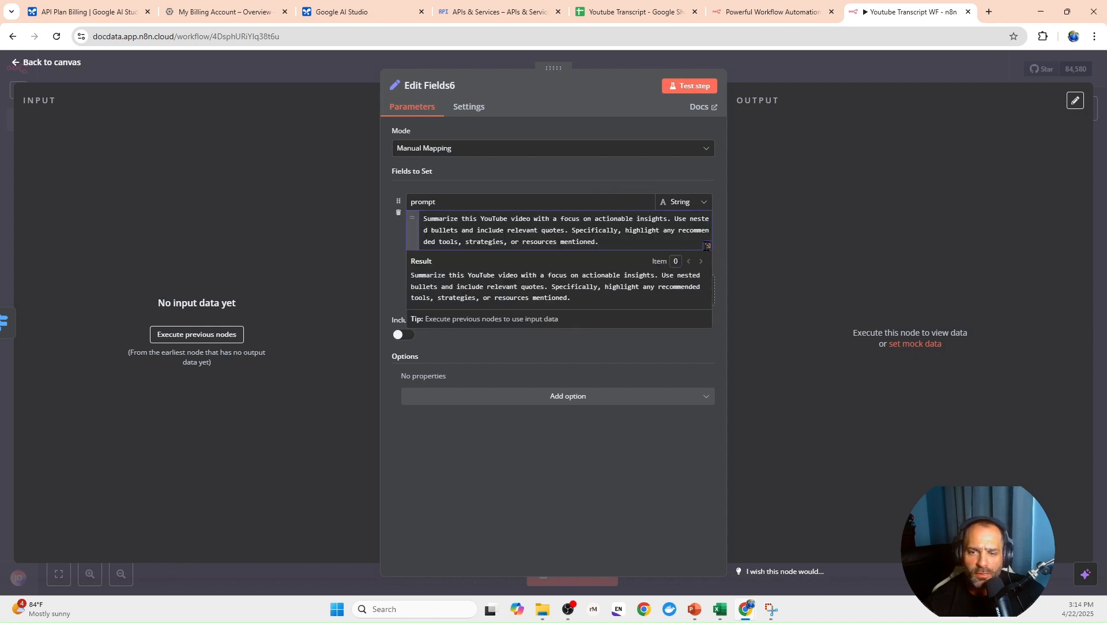
click(707, 246)
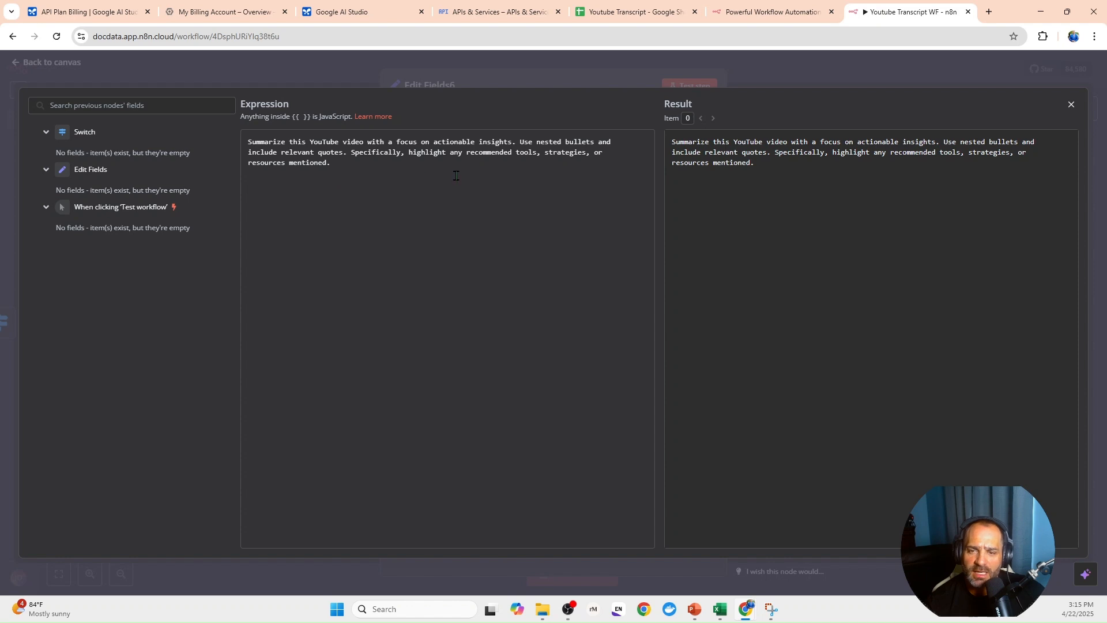
click(441, 74)
- Add a string field named model to the Edit Fields6 node and return to the canvas
click(518, 287)
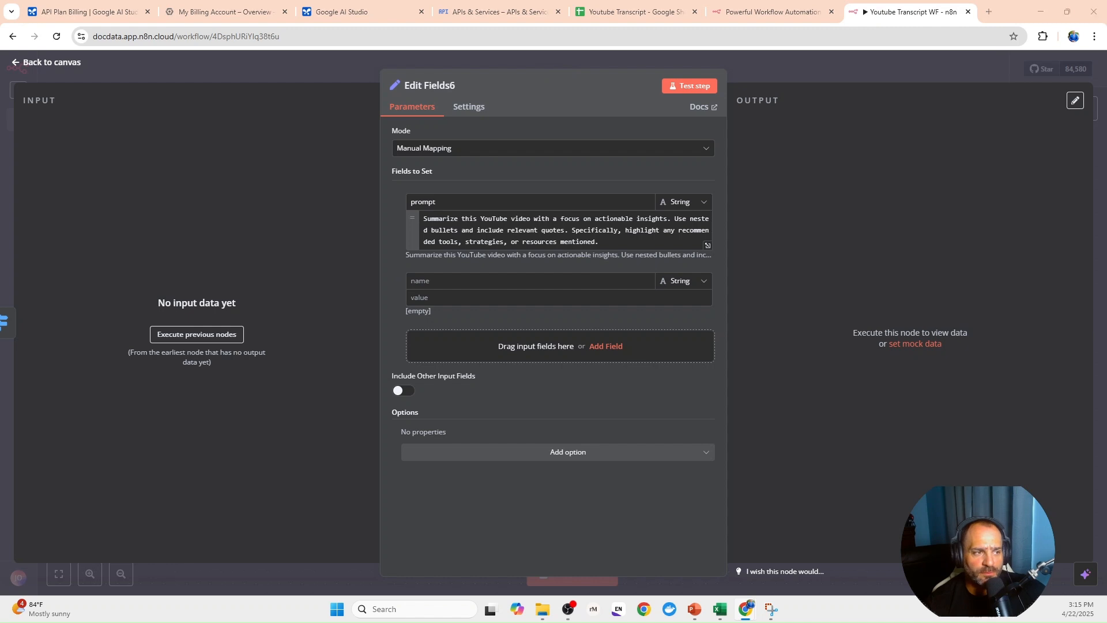
click(476, 281)
text(model)
key(Tab)
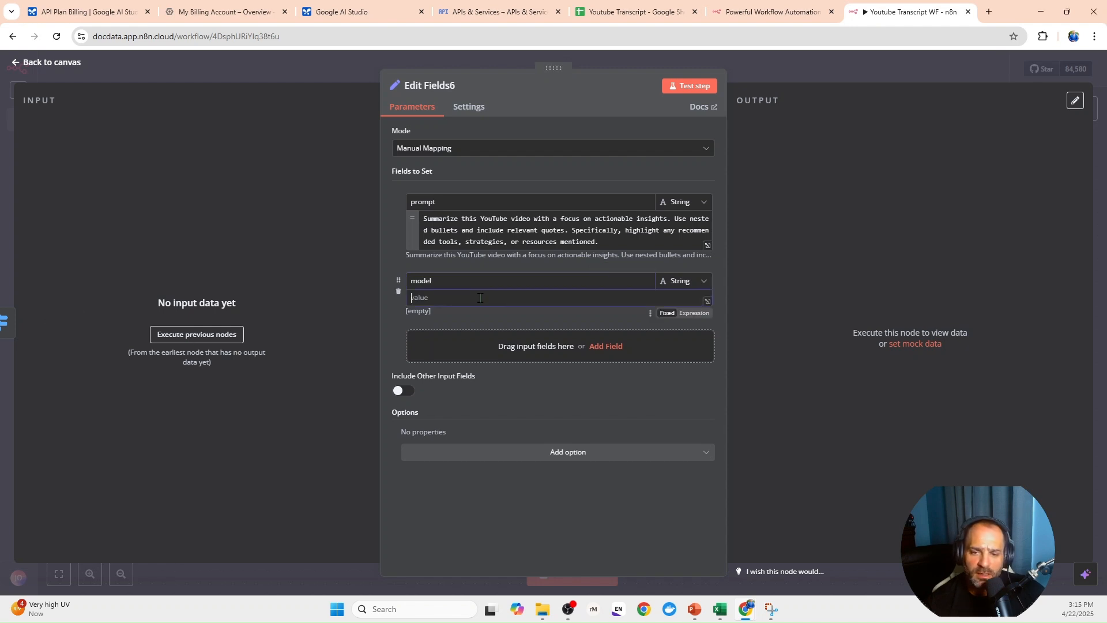
key(Escape)
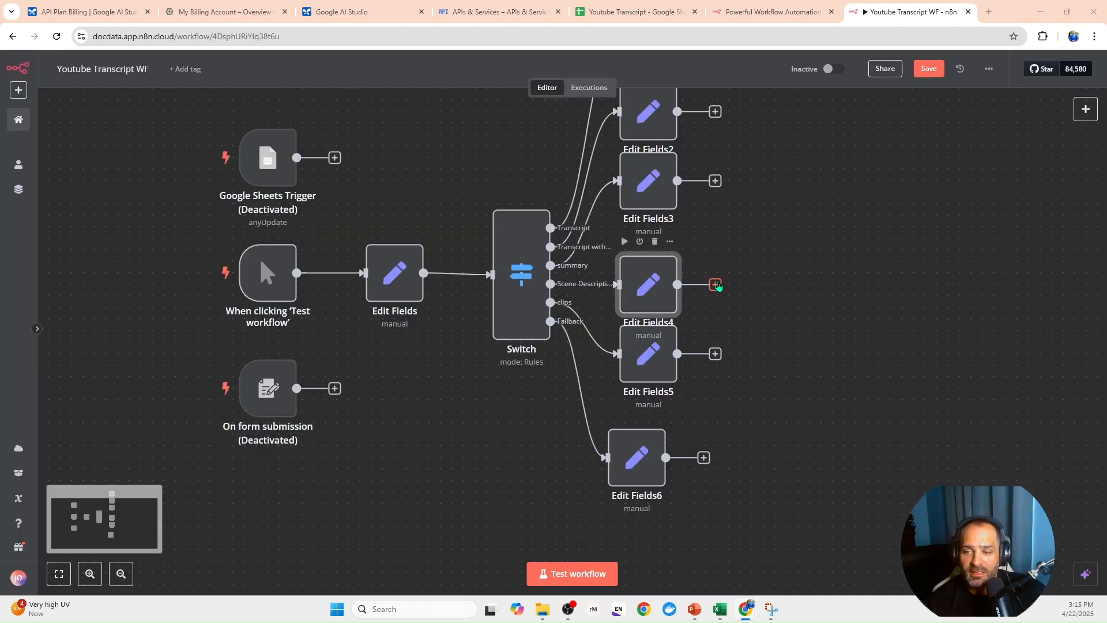
- Add an Edit Fields (Set) node after the Edit Fields4 node
click(716, 284)
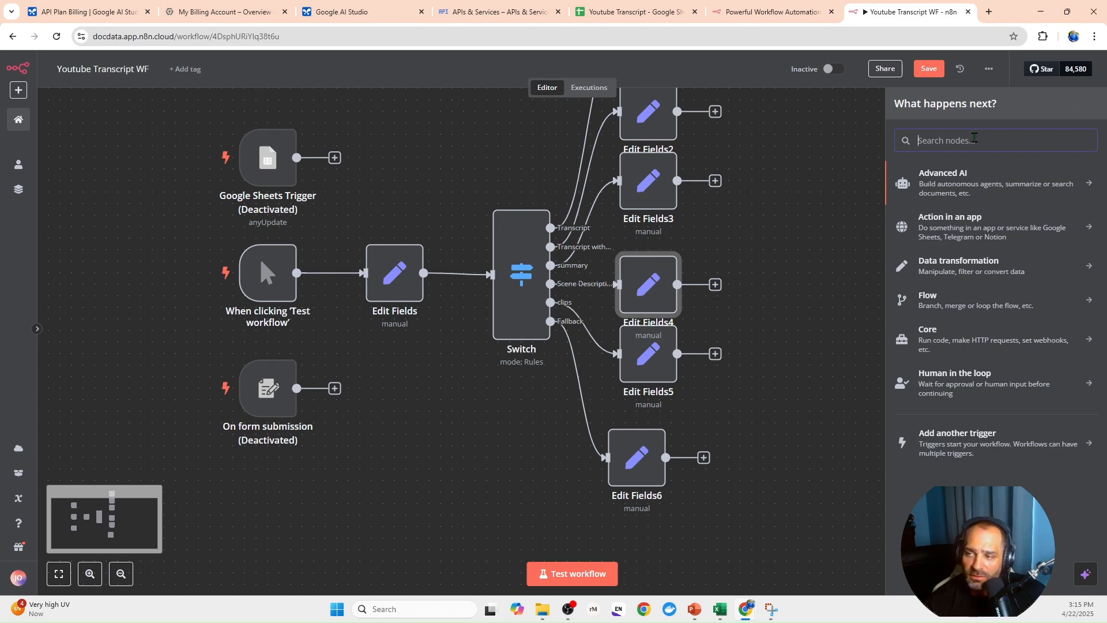
text(ed)
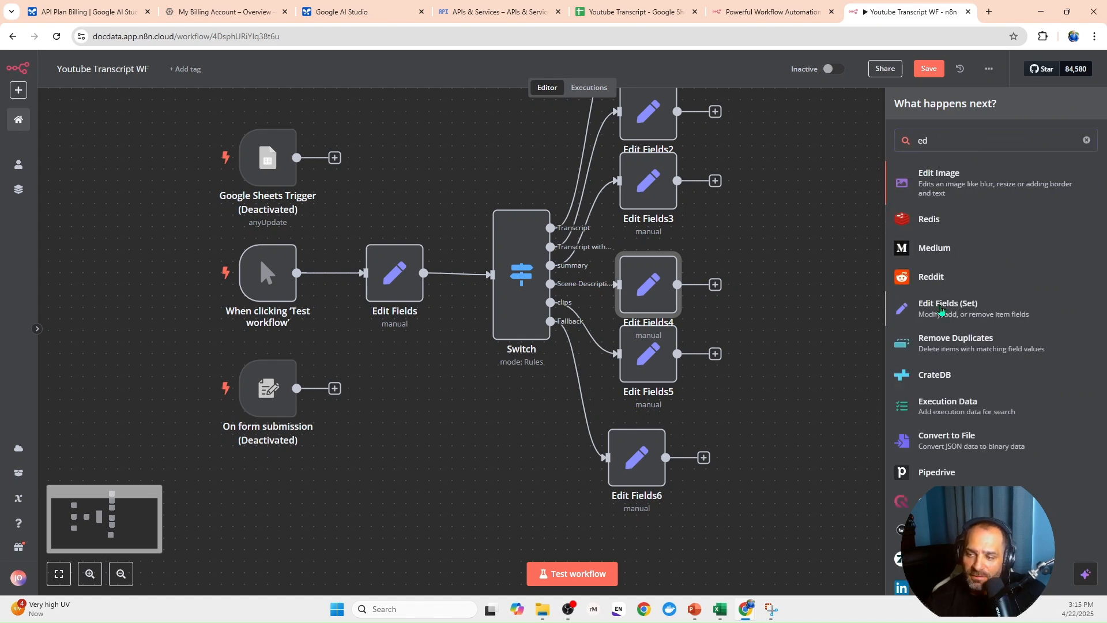
click(948, 307)
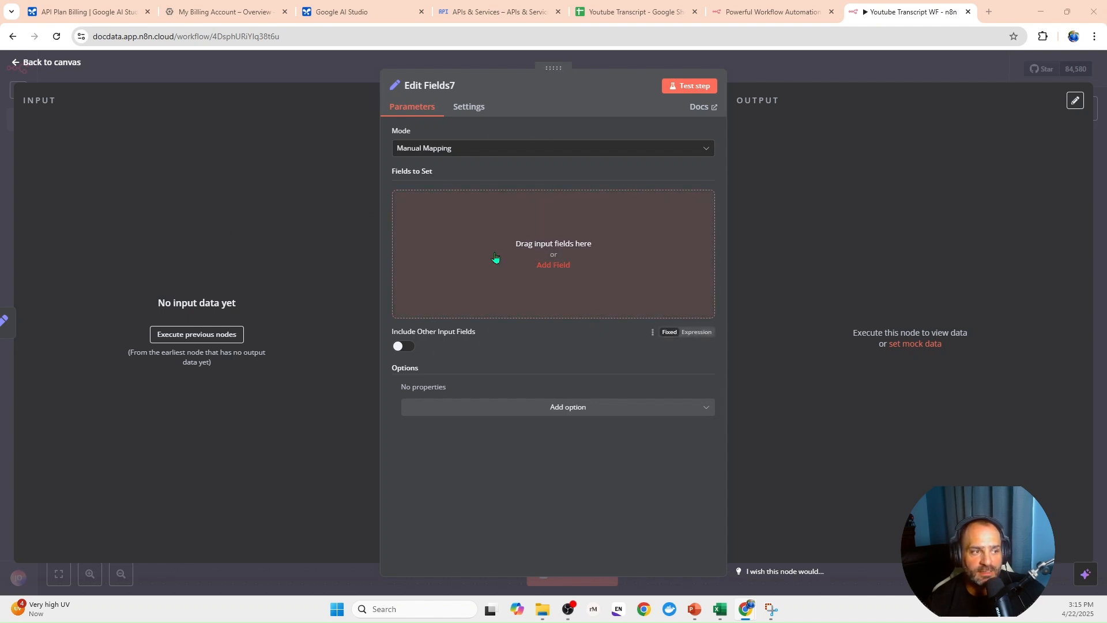
- Make Edit Fields7 include all other input fields and move its node slightly farther from Edit Fields4 on the canvas
click(401, 347)
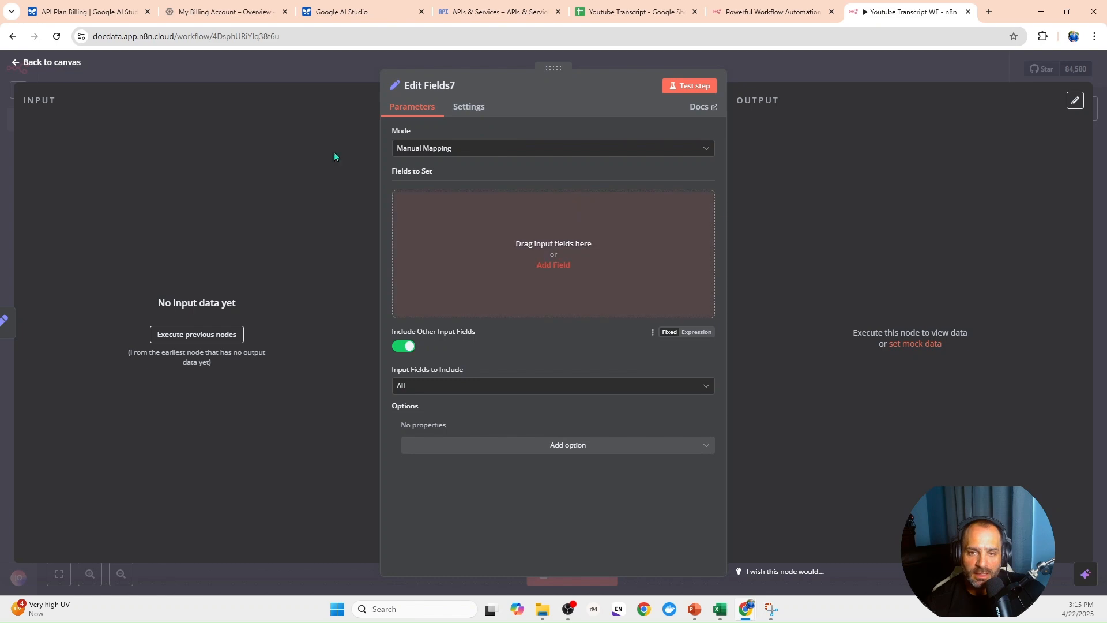
click(282, 64)
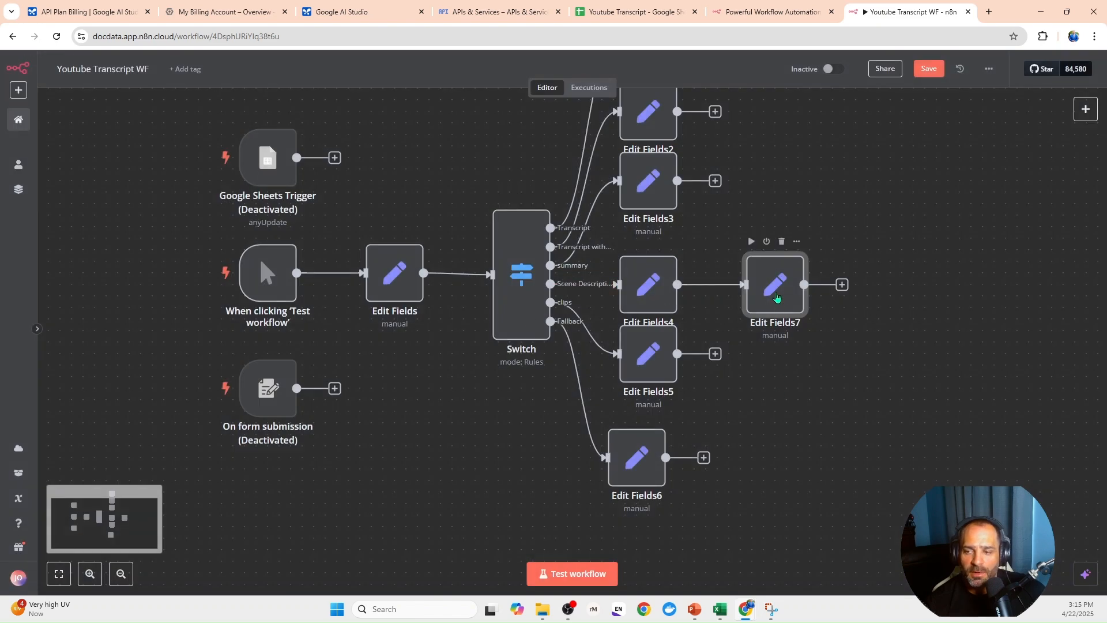
drag(775, 295, 810, 295)
- Connect the outputs of Edit Fields1, Edit Fields2, Edit Fields3, Edit Fields5 and Edit Fields6 to the input of Edit Fields7
drag(715, 359, 780, 321)
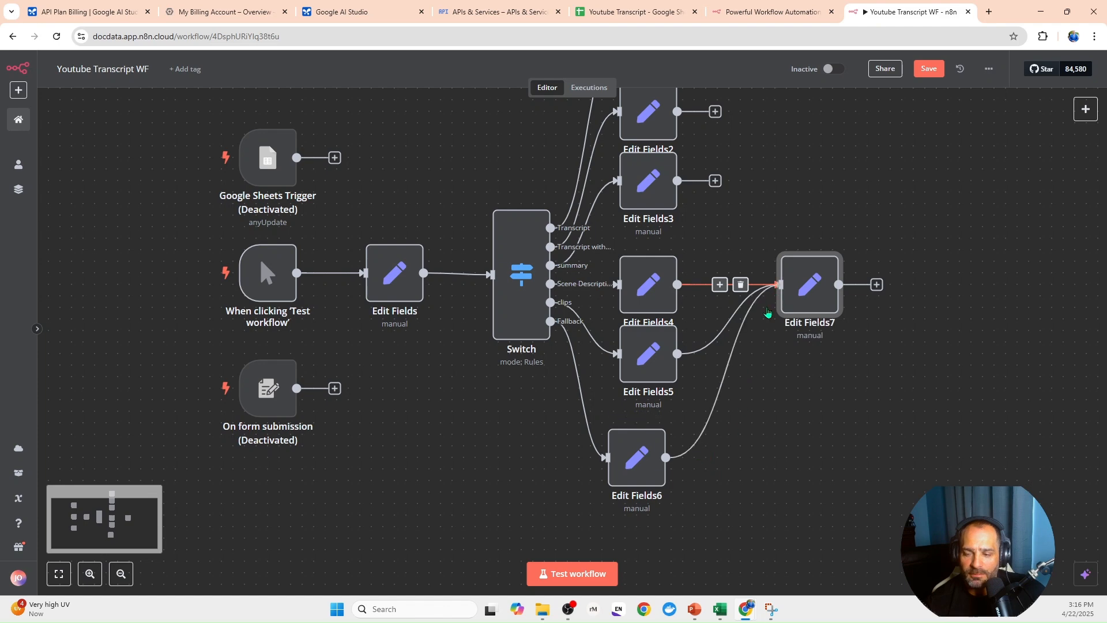
scroll(769, 391, up, 2)
drag(717, 259, 789, 372)
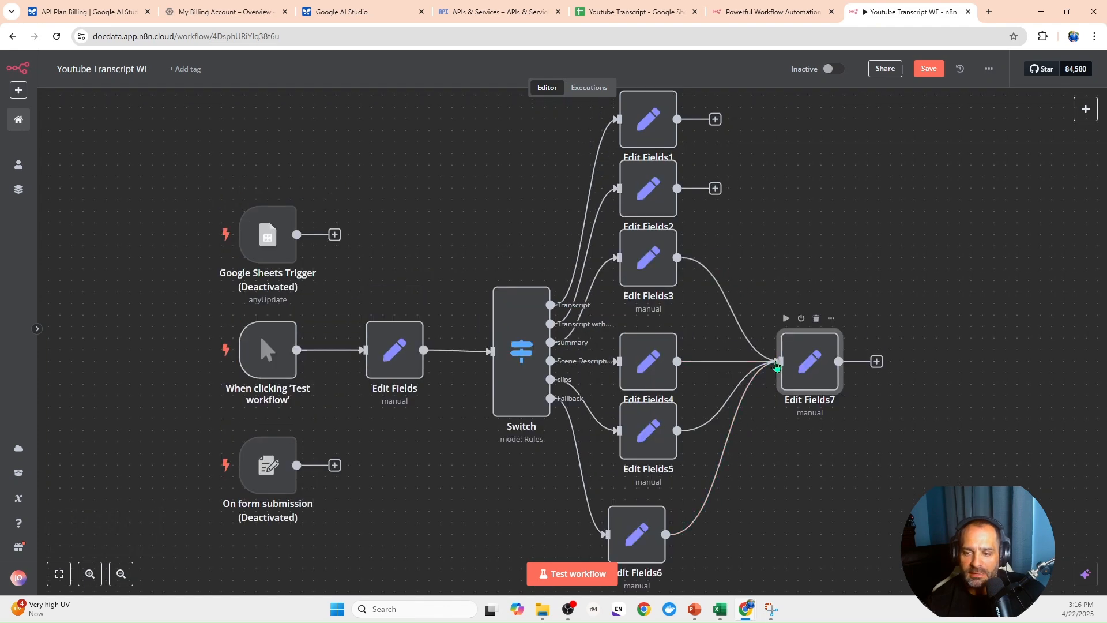
drag(715, 188, 774, 377)
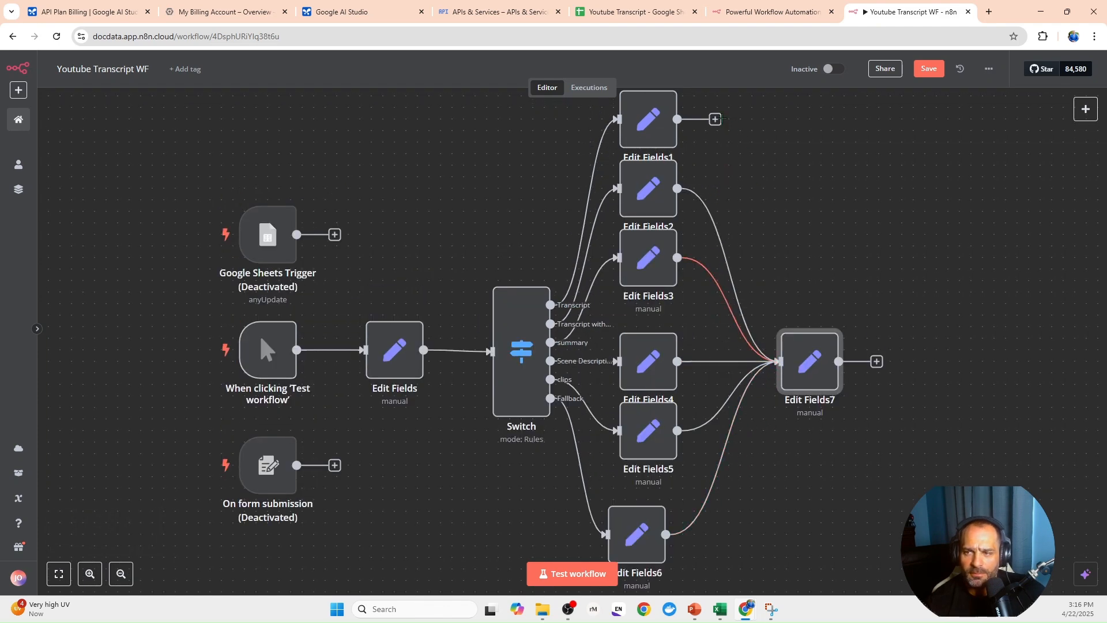
drag(715, 119, 779, 362)
- Add an HTTP Request node after the Edit Fields7 node
drag(925, 448, 693, 433)
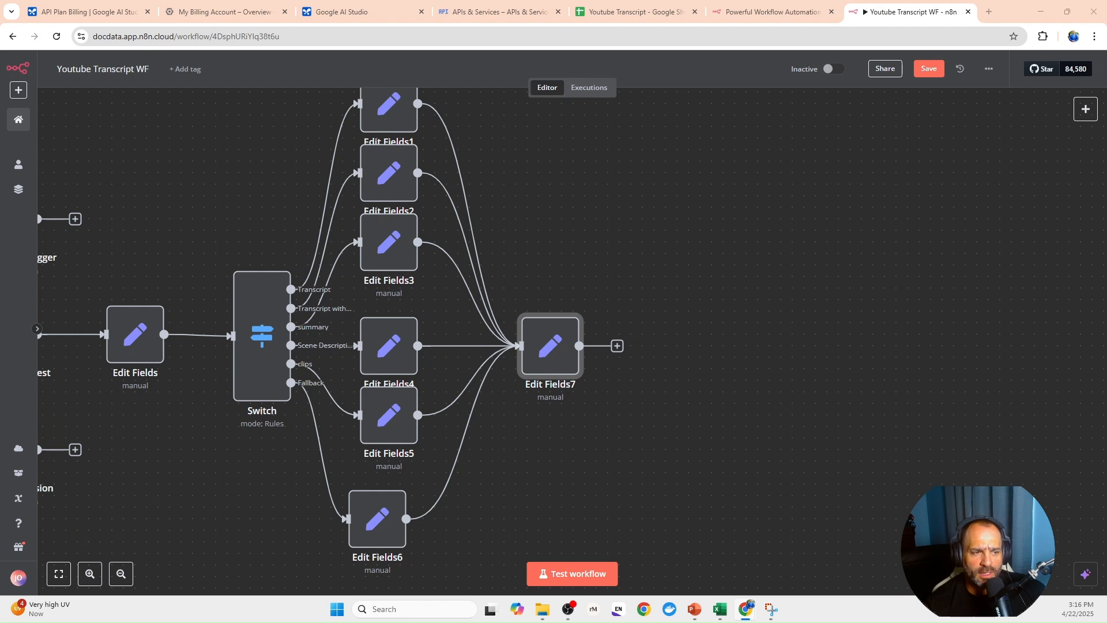
click(616, 345)
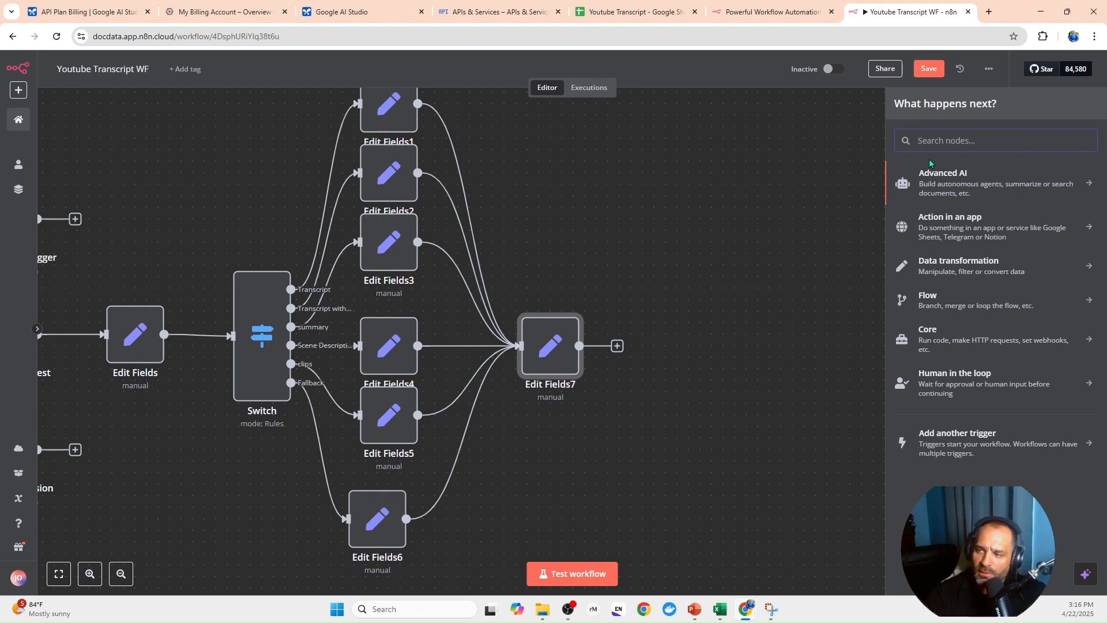
text(http)
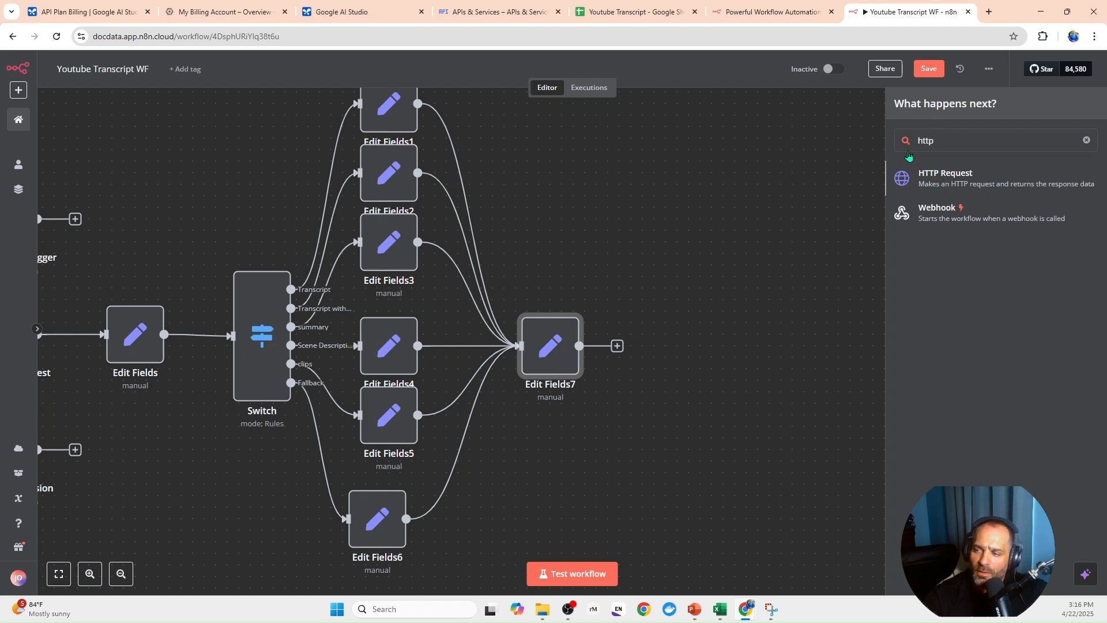
click(943, 179)
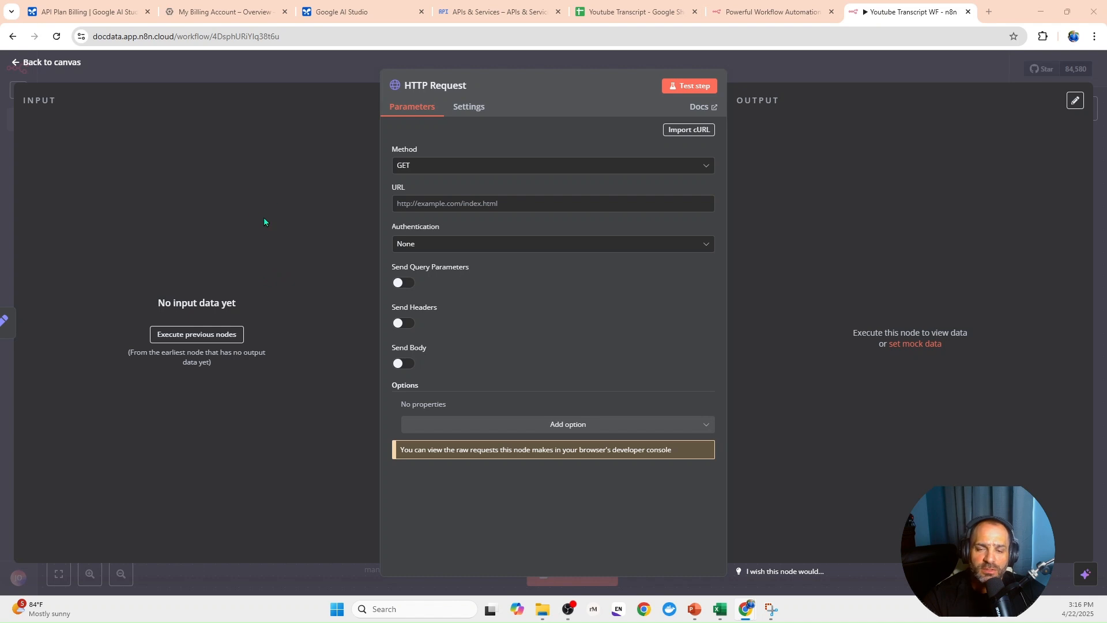
click(417, 167)
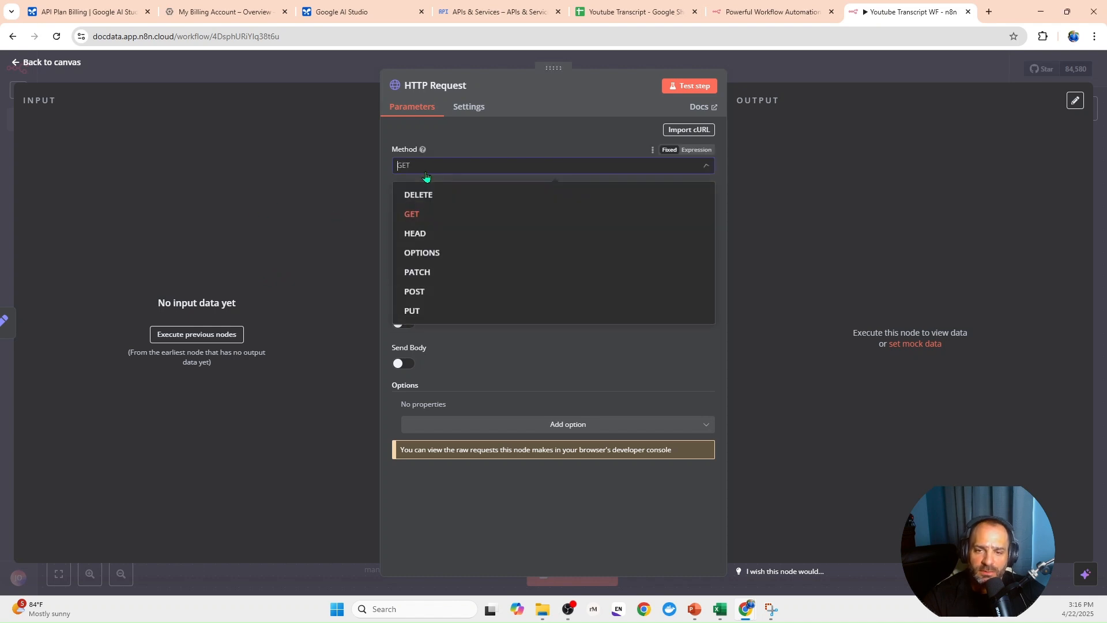
click(435, 293)
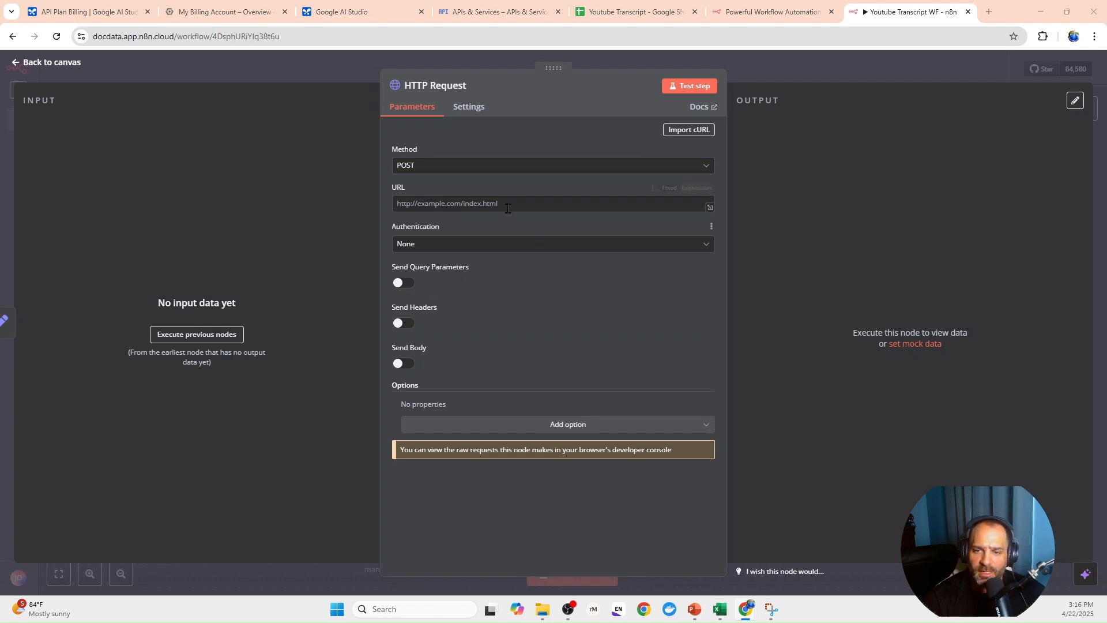
click(416, 204)
text(https://generativelanguage.googleapis.com/v1beta/models/{{ $json.model }}:generateContent?key={{ $json.apiKey }})
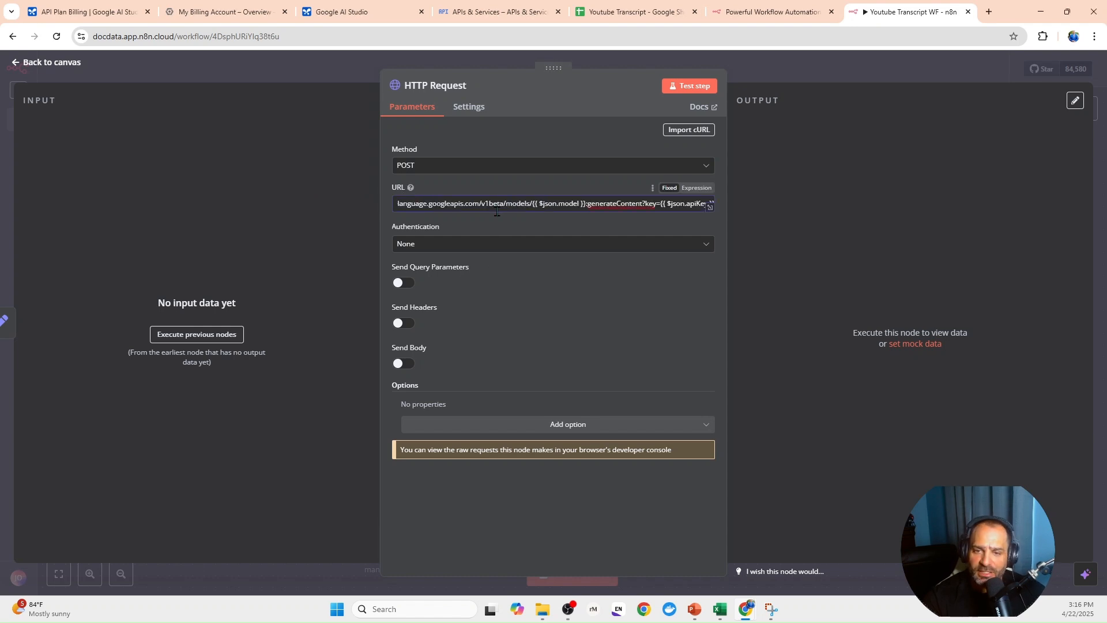
click(708, 190)
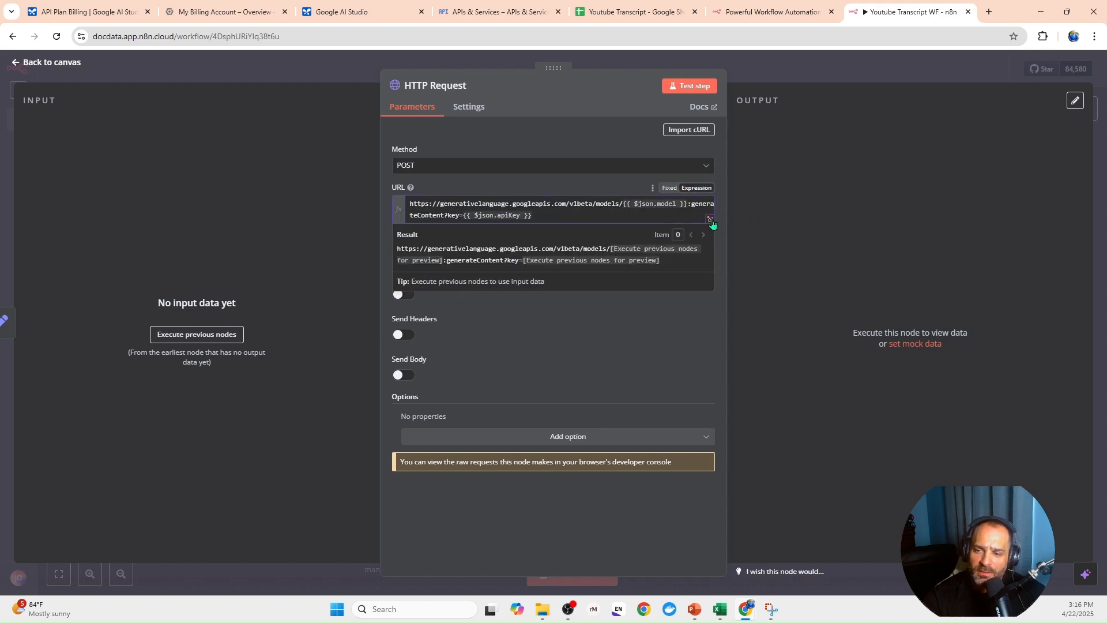
click(710, 220)
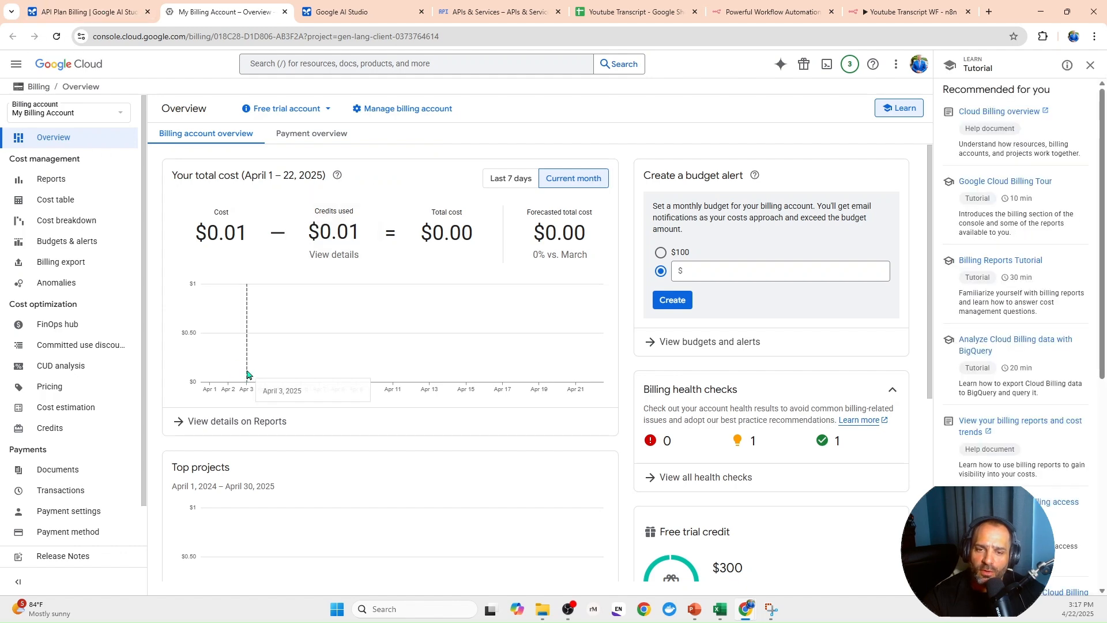
click(904, 17)
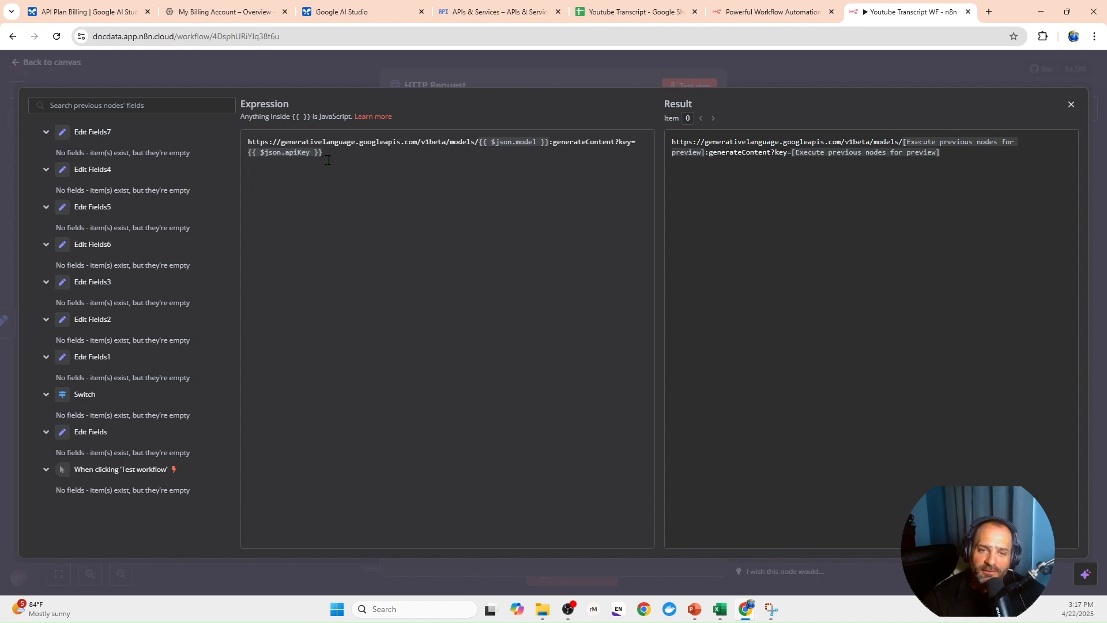
click(289, 79)
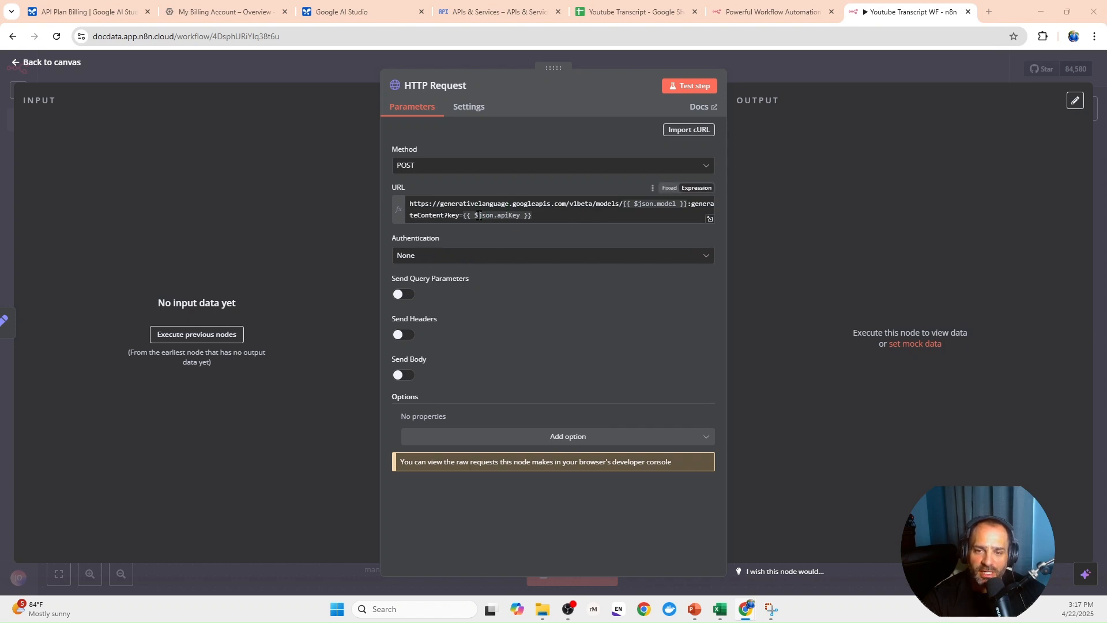
- Enable sending headers in the HTTP Request node and add a Content-Type header with the value application/json
click(404, 336)
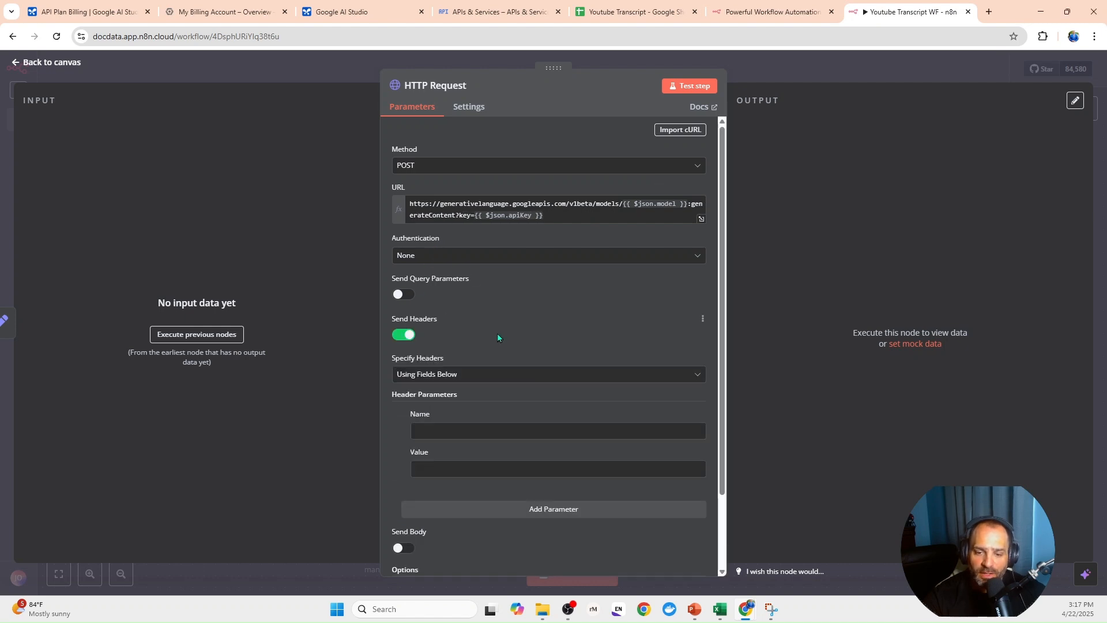
scroll(497, 334, down, 1)
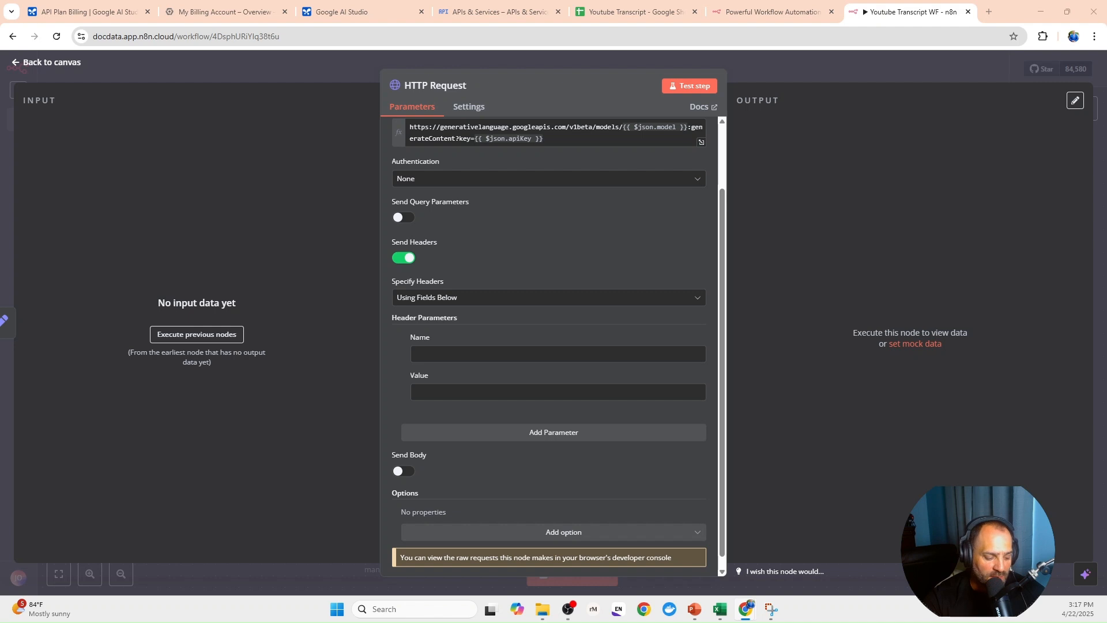
click(437, 352)
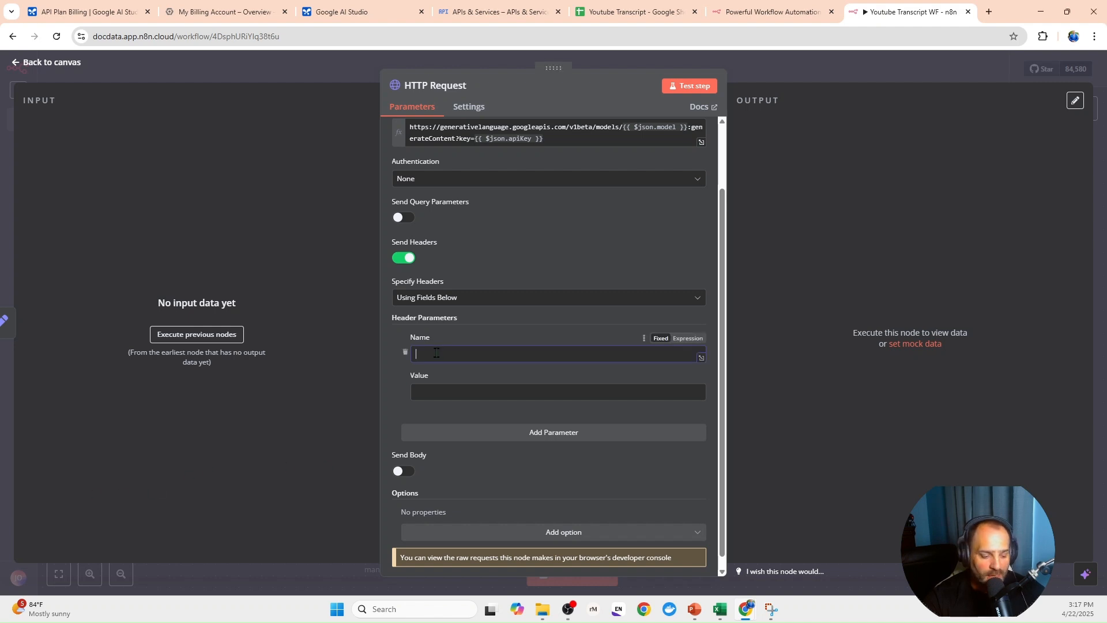
text(Content-Type)
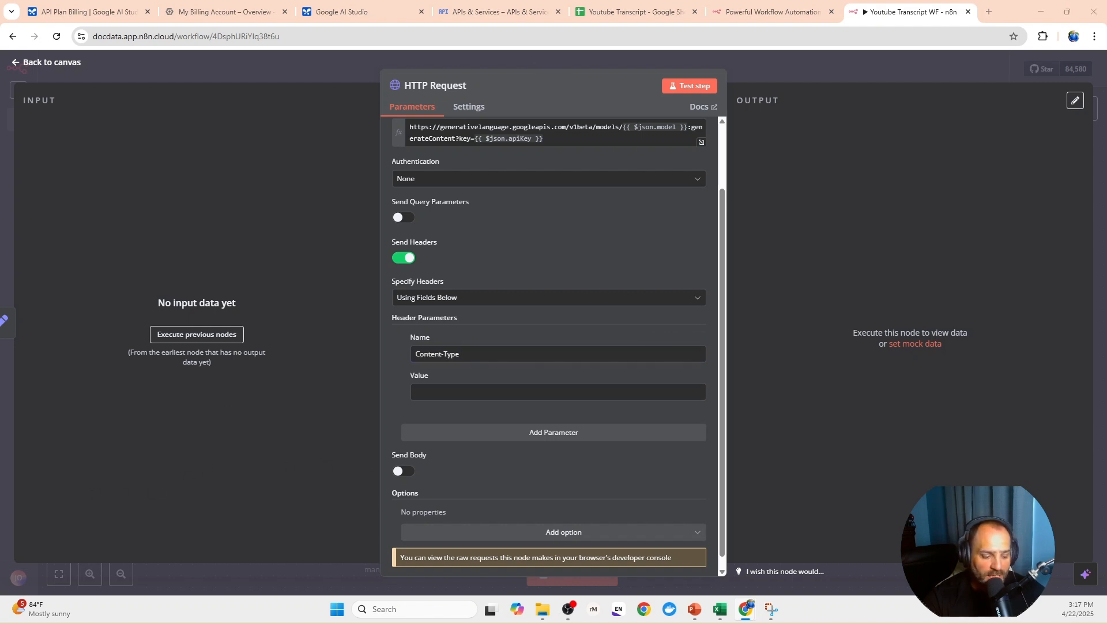
click(416, 393)
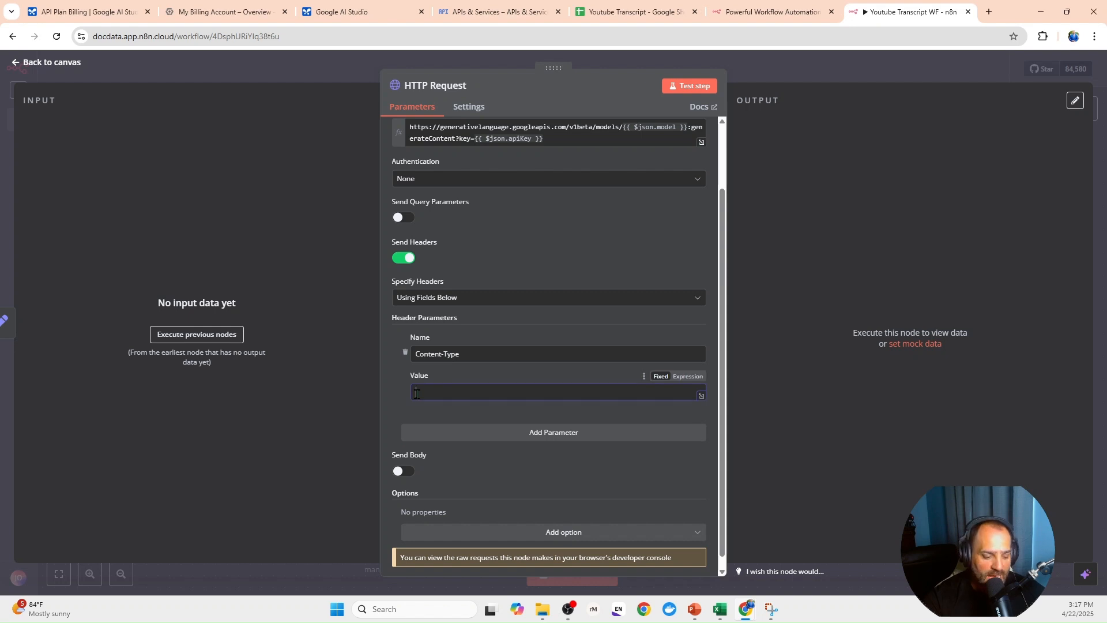
text(application/json)
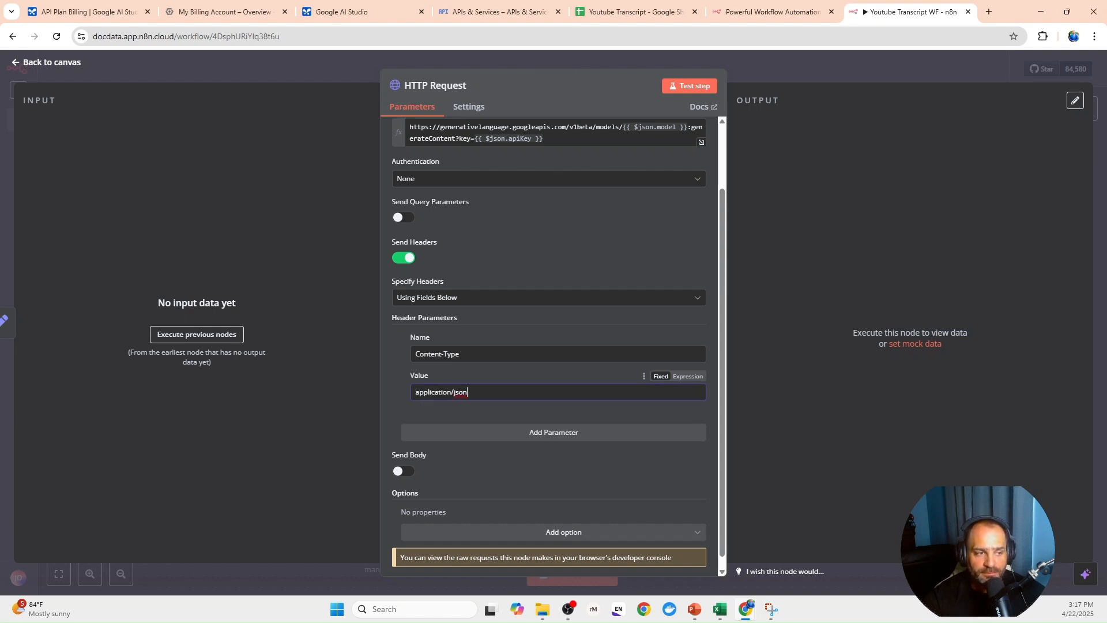
- Enable sending a body in the HTTP Request node and specify it using JSON
scroll(450, 438, down, 1)
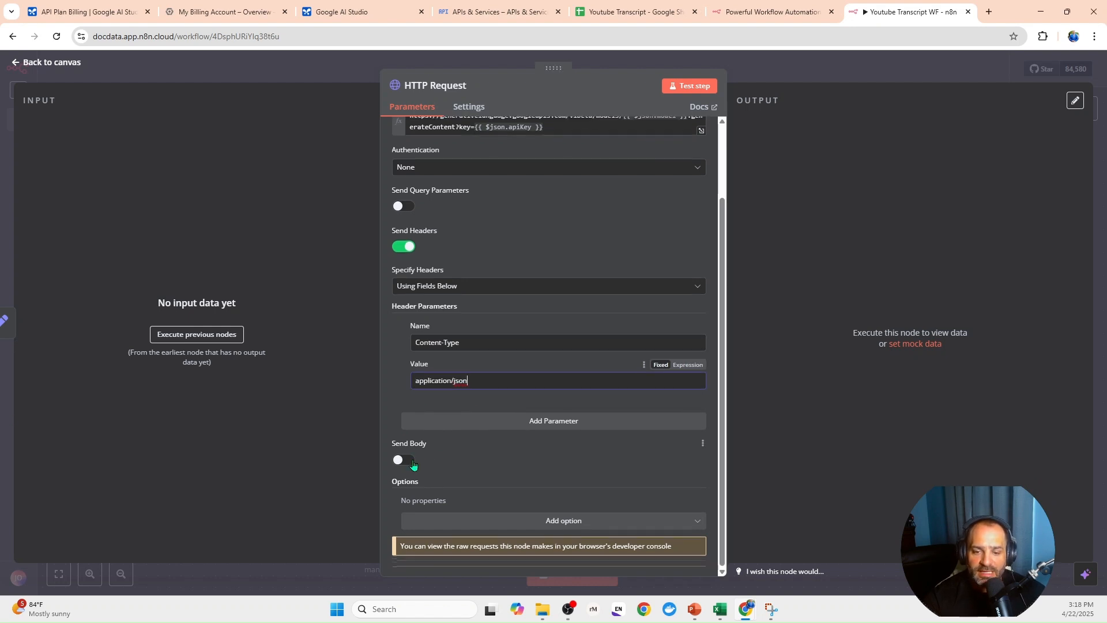
click(403, 459)
scroll(519, 438, down, 3)
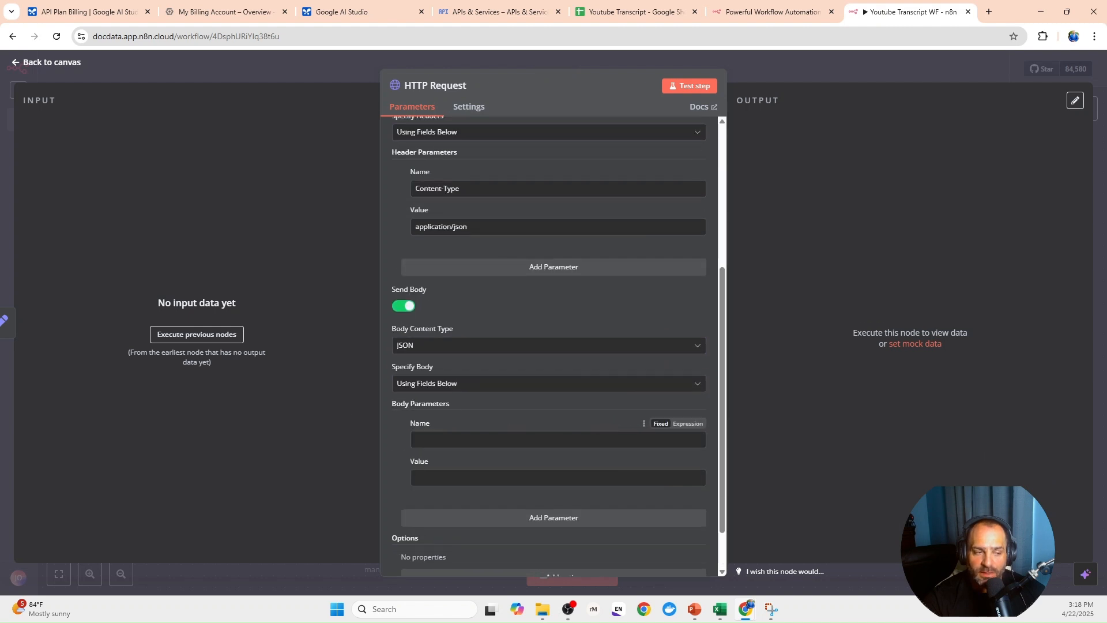
click(437, 384)
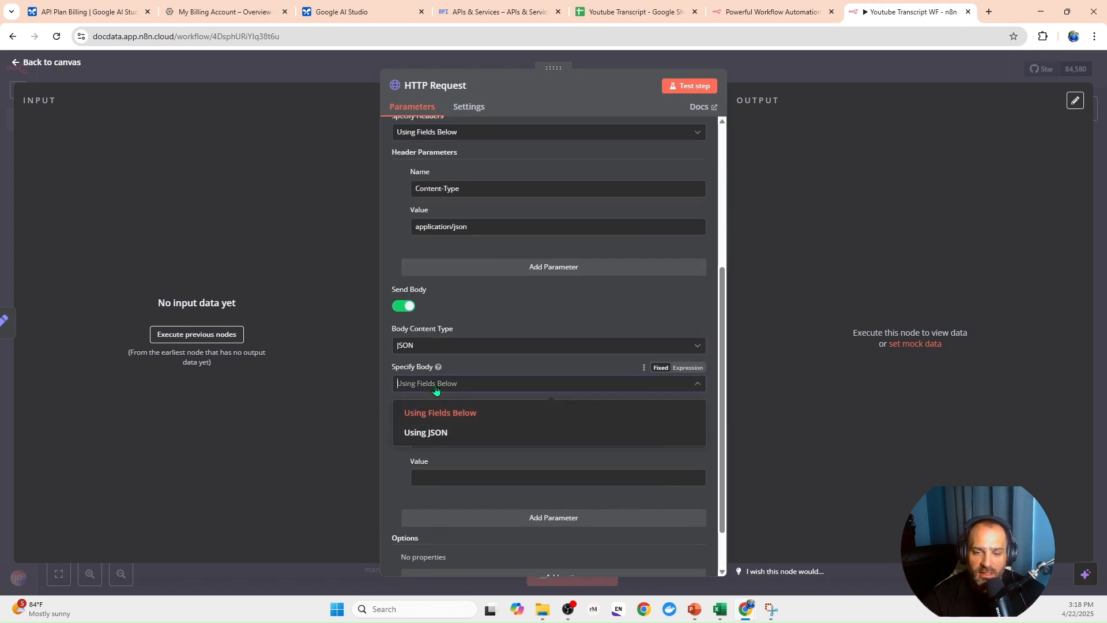
click(443, 435)
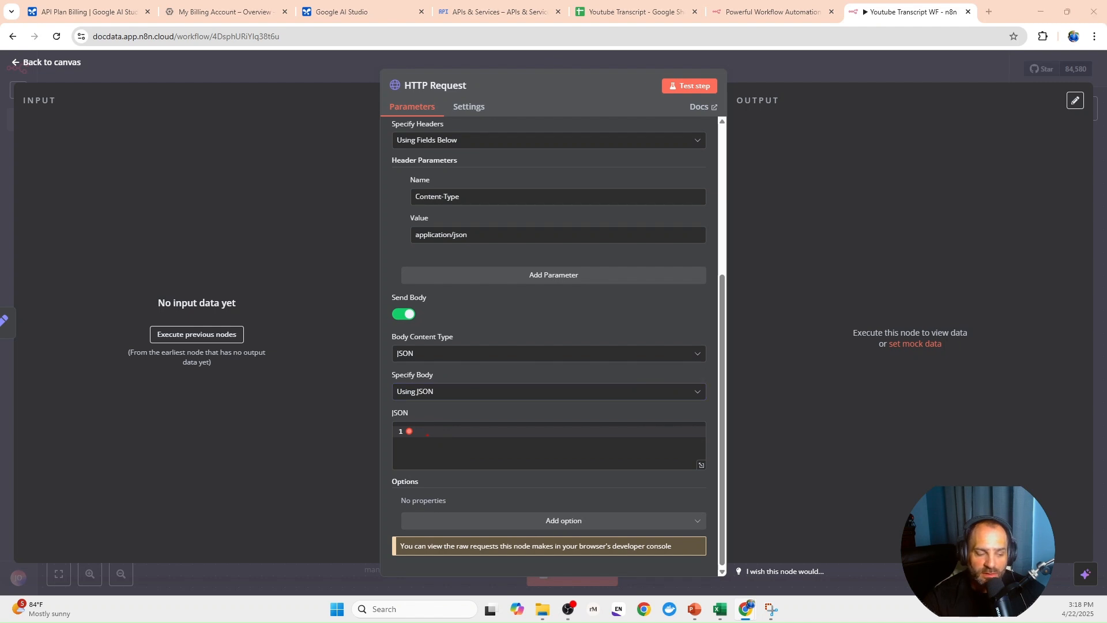
- Fill the JSON body with contents parts for text {{ JSON.stringify($json.prompt) }} and file_data file_uri "{{ $json.youtubeURL }}", and return to the canvas
click(429, 433)
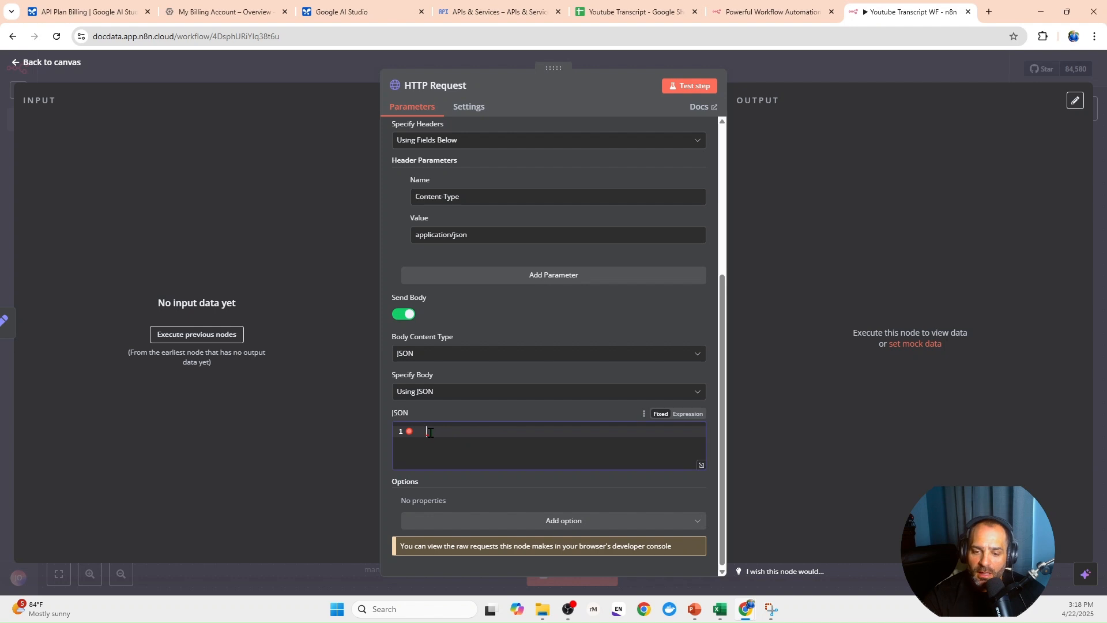
text({   "contents": [{     "parts": [       { "text": {{ JSON.stringify($json.prompt) }} },       { "file_data": { "file_uri": "{{ $json.youtubeURL }}" } }     ]   }] })
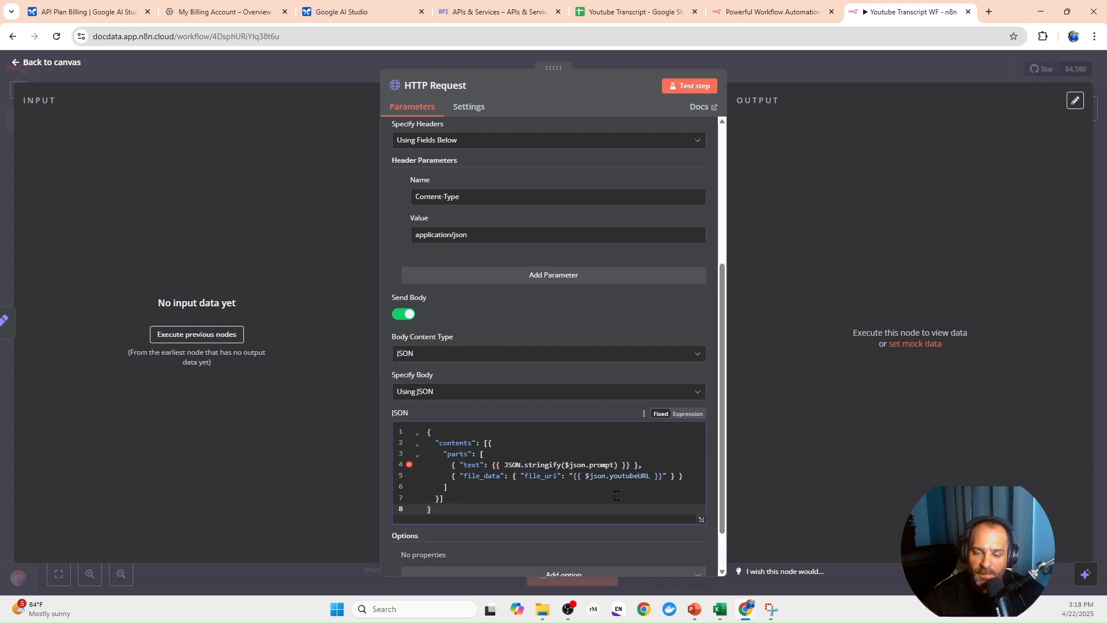
click(615, 494)
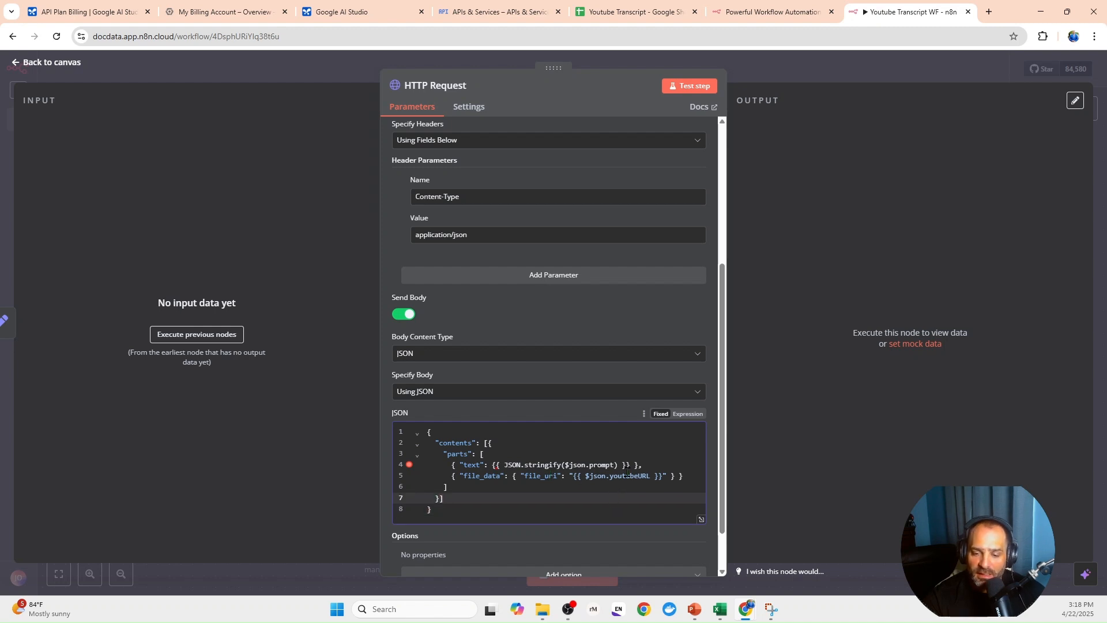
click(348, 68)
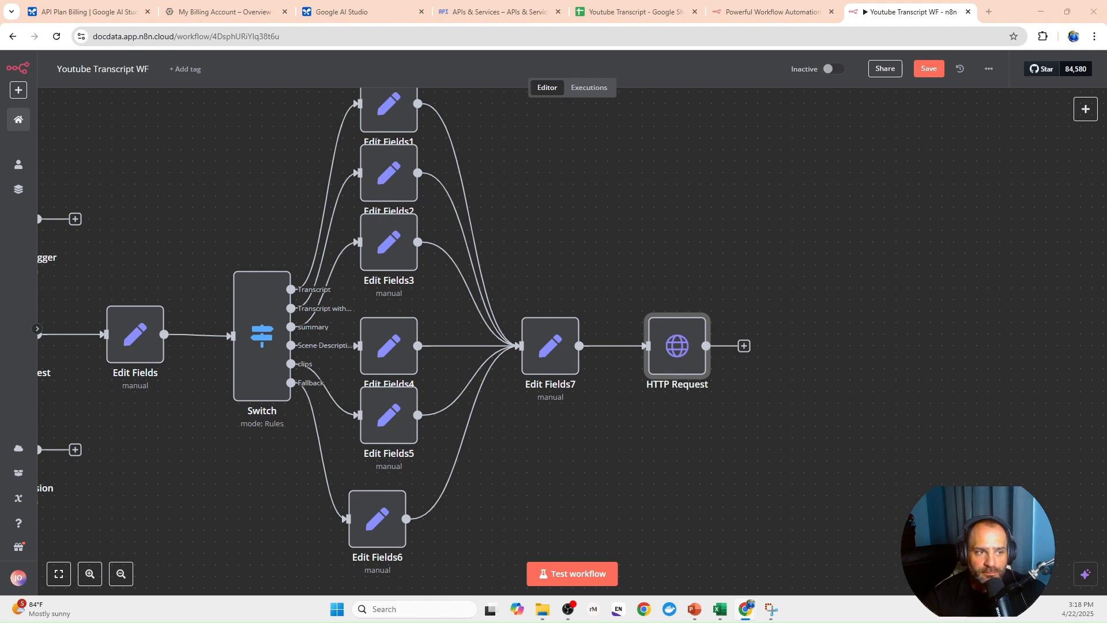
- Add a Code node after HTTP Request and replace its default JavaScript with a return merging ...$json and ...$('Set: Merged Values').item.json
click(744, 345)
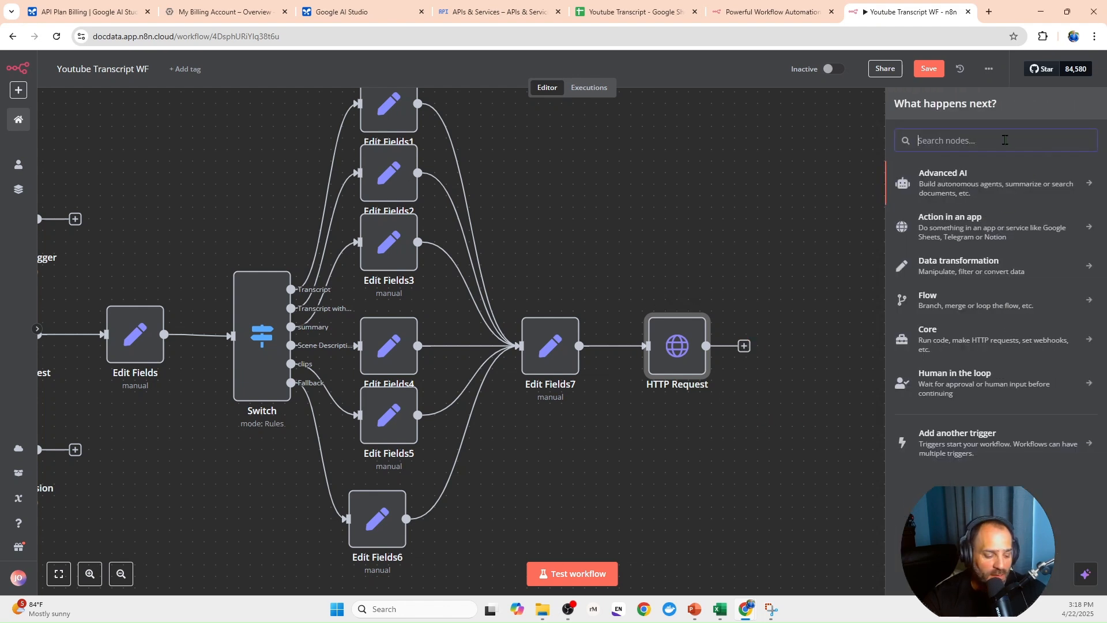
text(code)
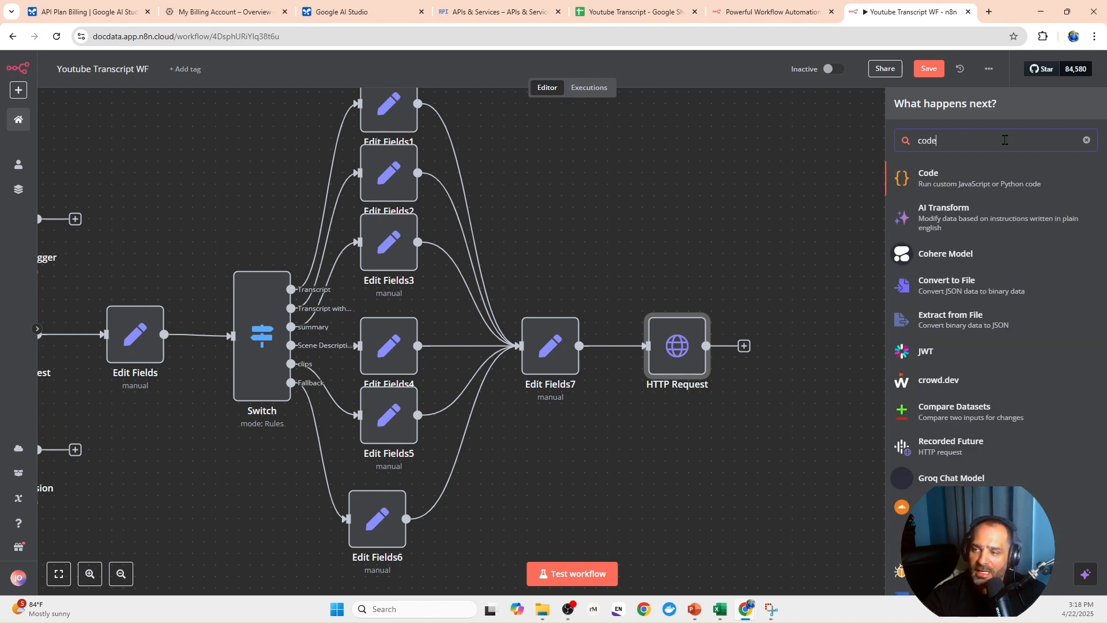
click(921, 180)
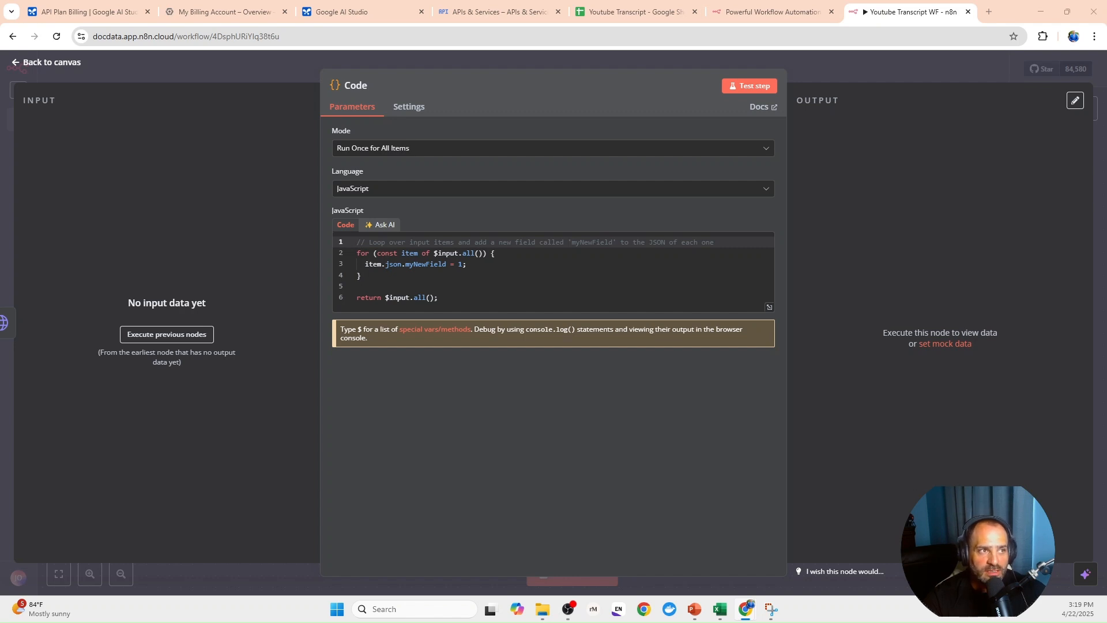
drag(460, 301, 348, 234)
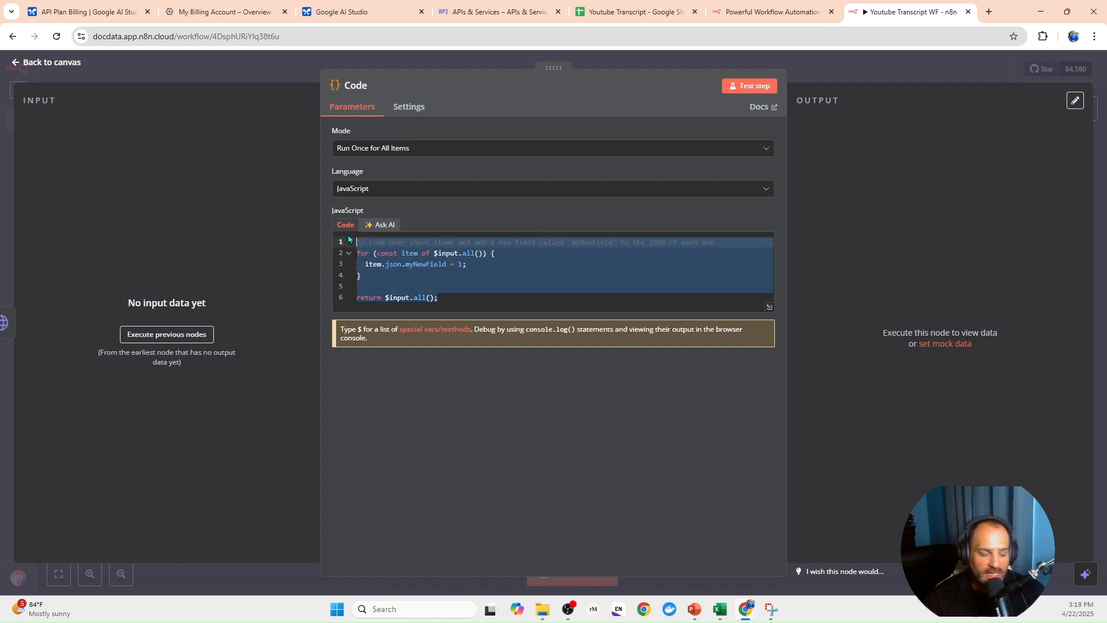
text(return {   json: {     ...$json, // Keep data from http request     ...$('Set: Merged Values').item.json, // Keep data from before http request   } };)
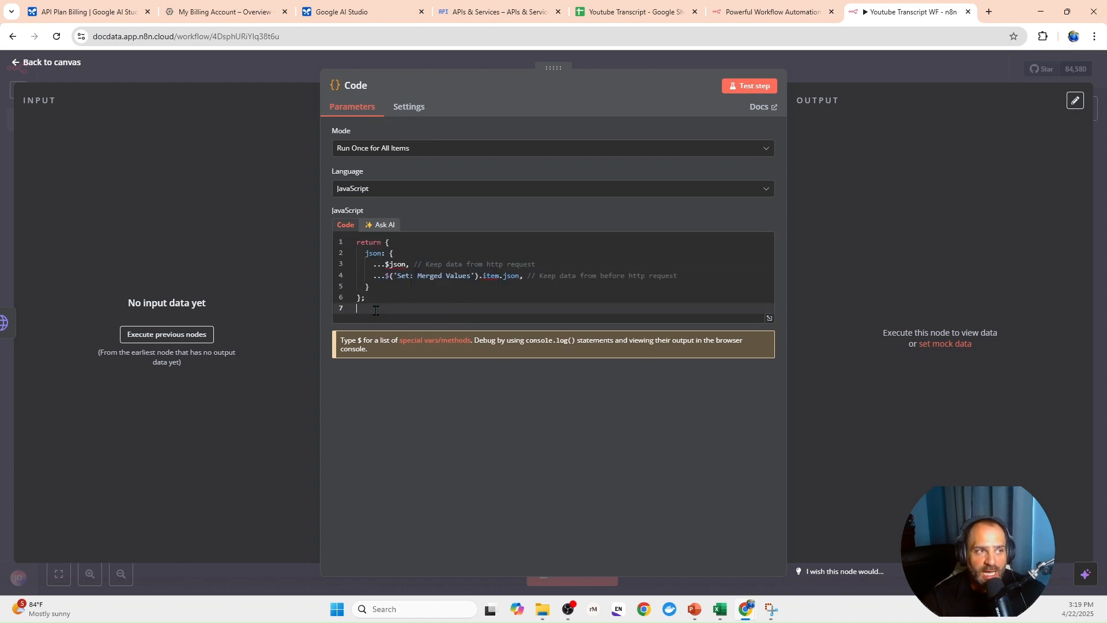
- Return to the canvas and add an Edit Fields (Set) node after the Code node
click(283, 70)
drag(819, 443, 524, 421)
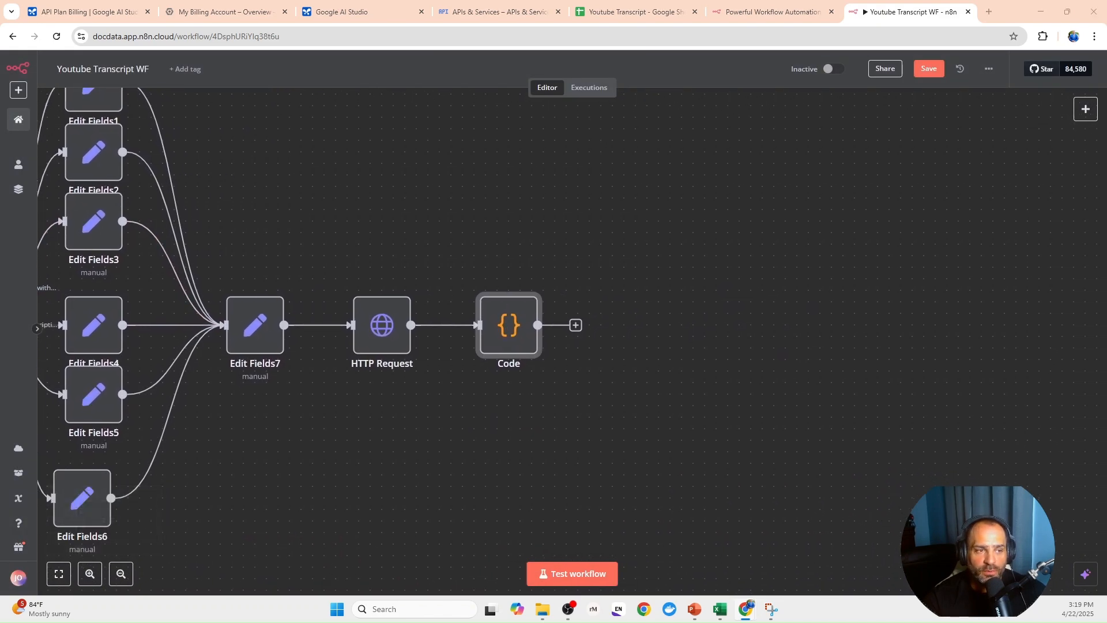
click(576, 325)
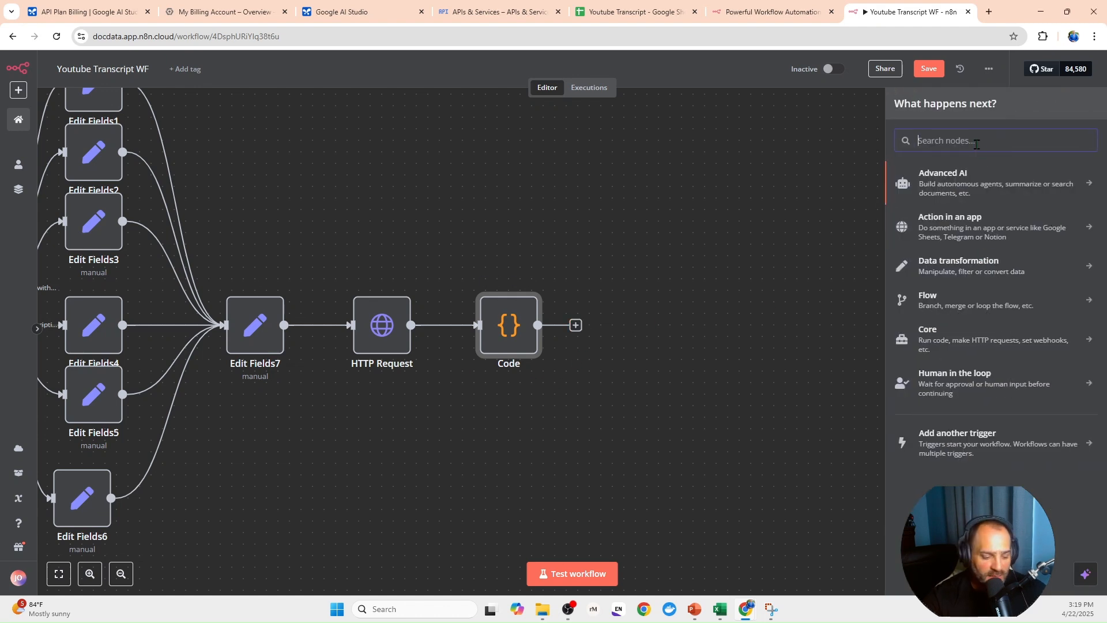
text(edi)
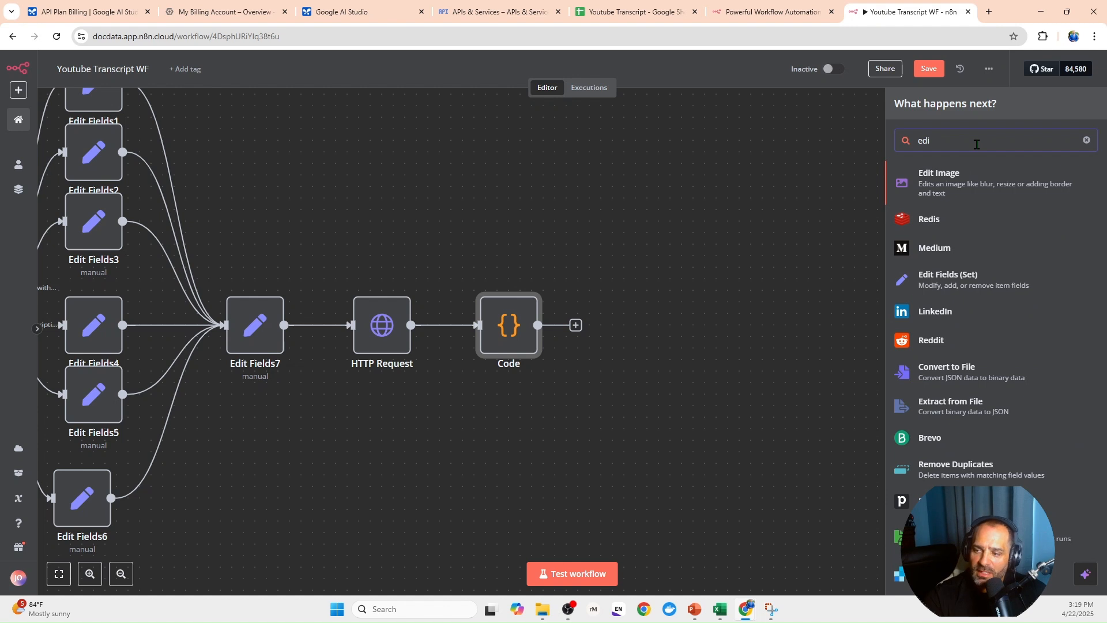
click(942, 284)
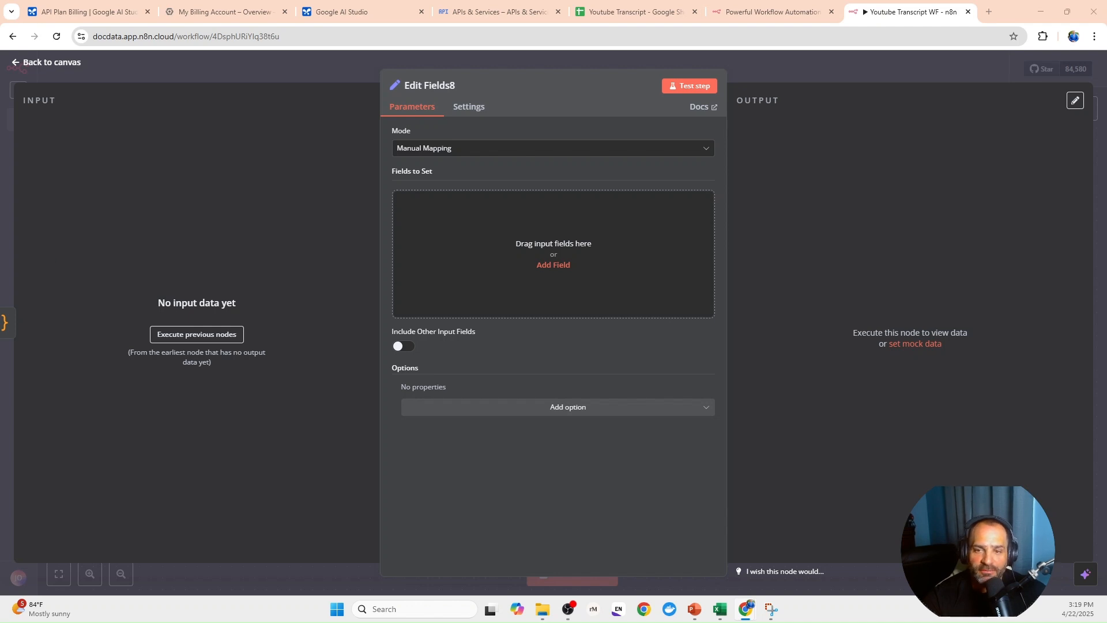
- Add a string field answerAIGenerated with an expression returning $json.candidates[0].content.parts[0].text, else $json.error or "No content or error found", and return to the canvas
click(553, 265)
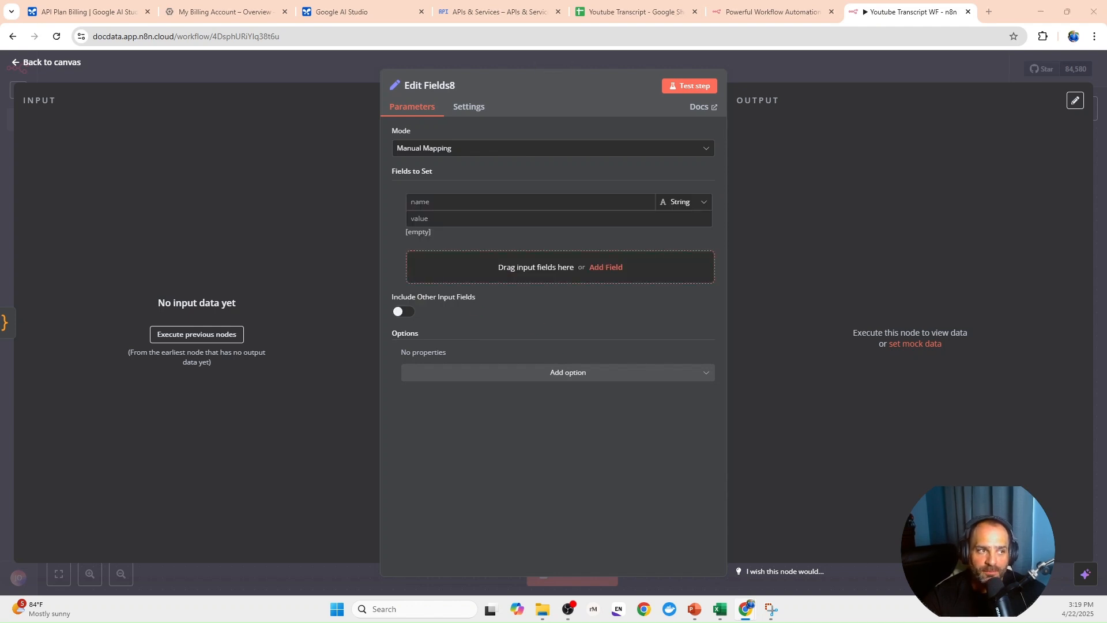
click(489, 203)
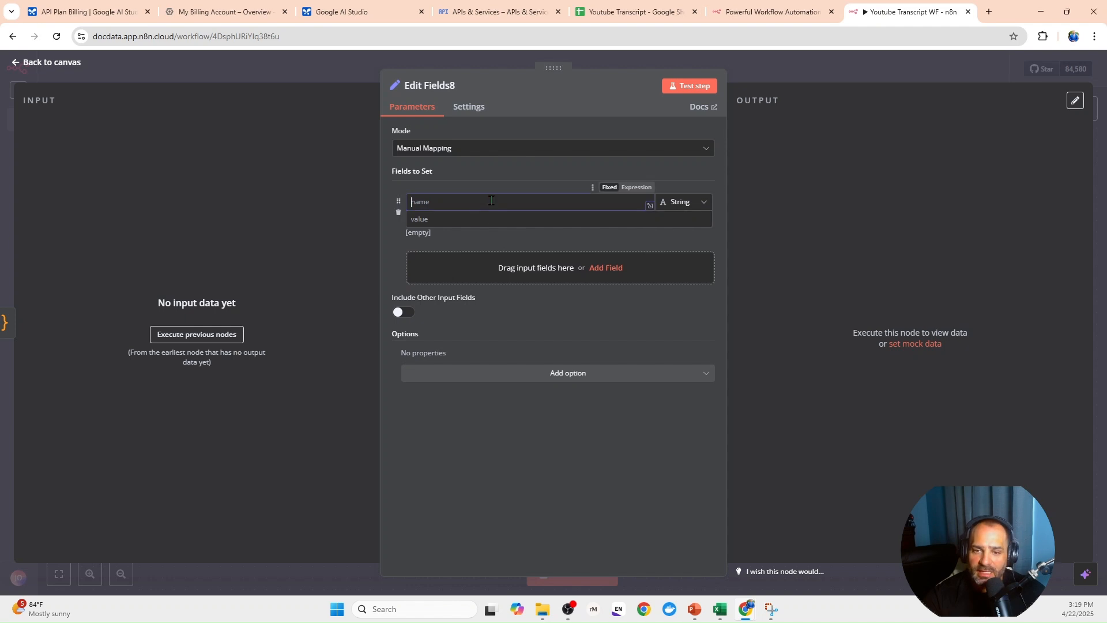
text(answerAIGenerated)
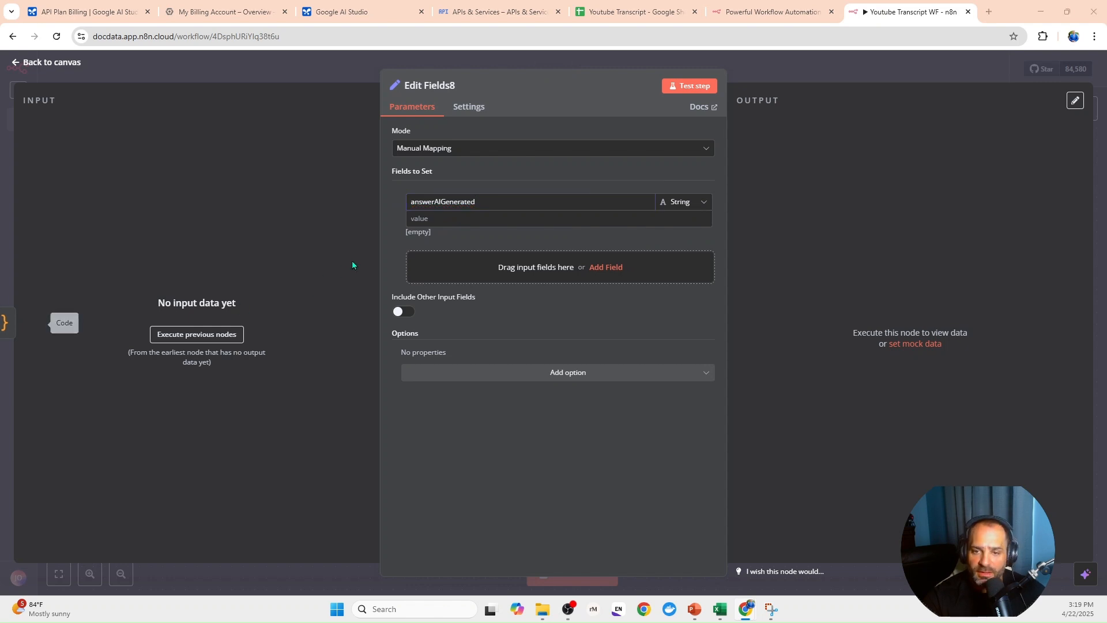
click(498, 217)
key(ctrl+v)
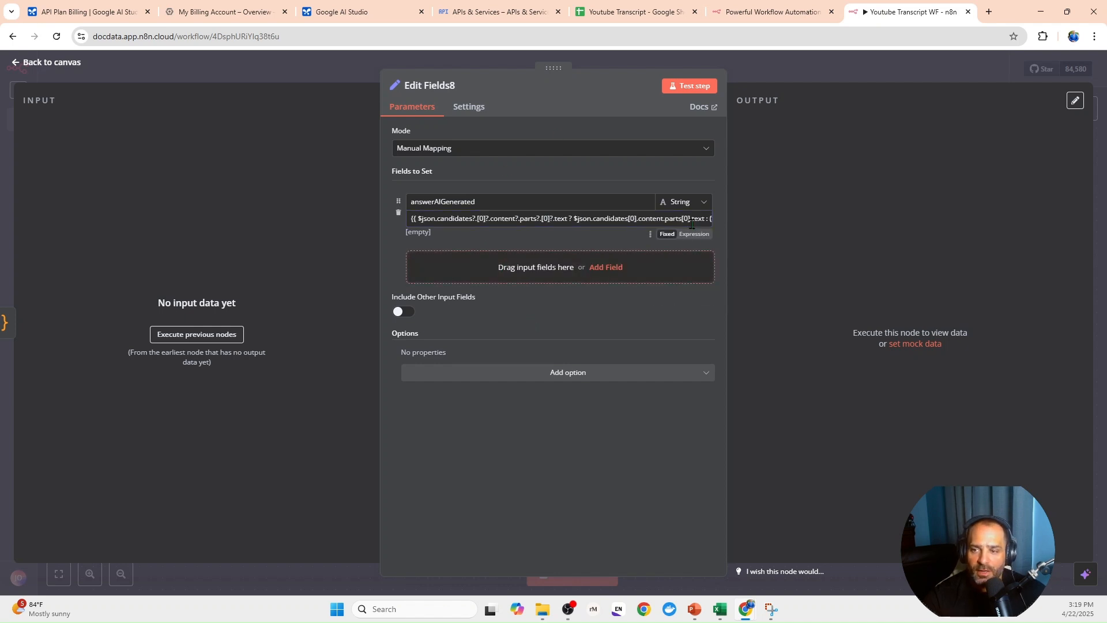
click(705, 241)
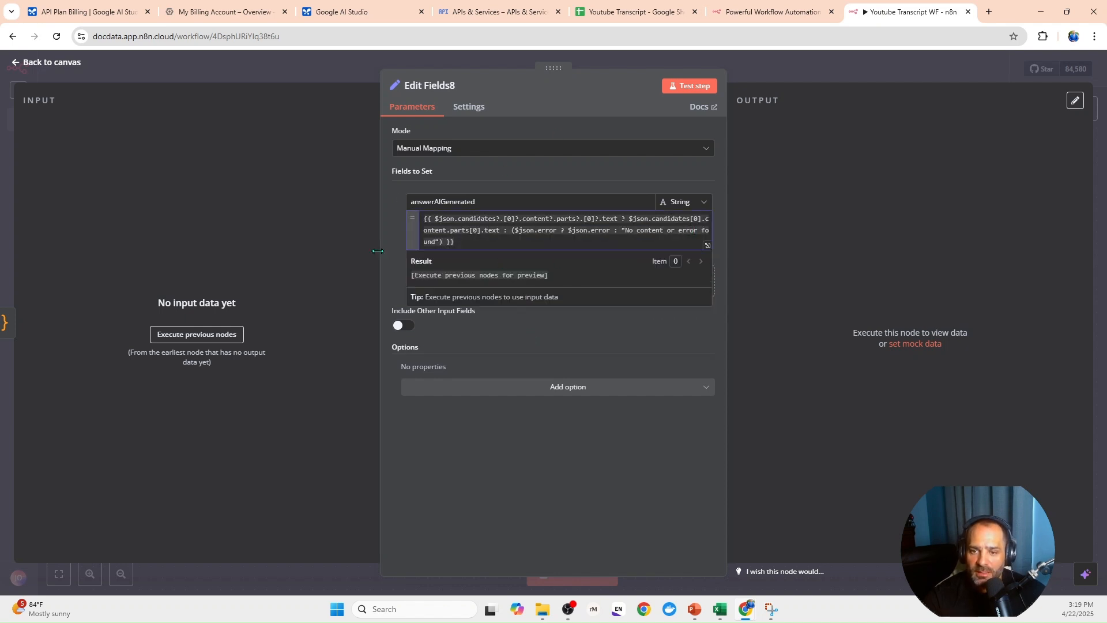
click(386, 347)
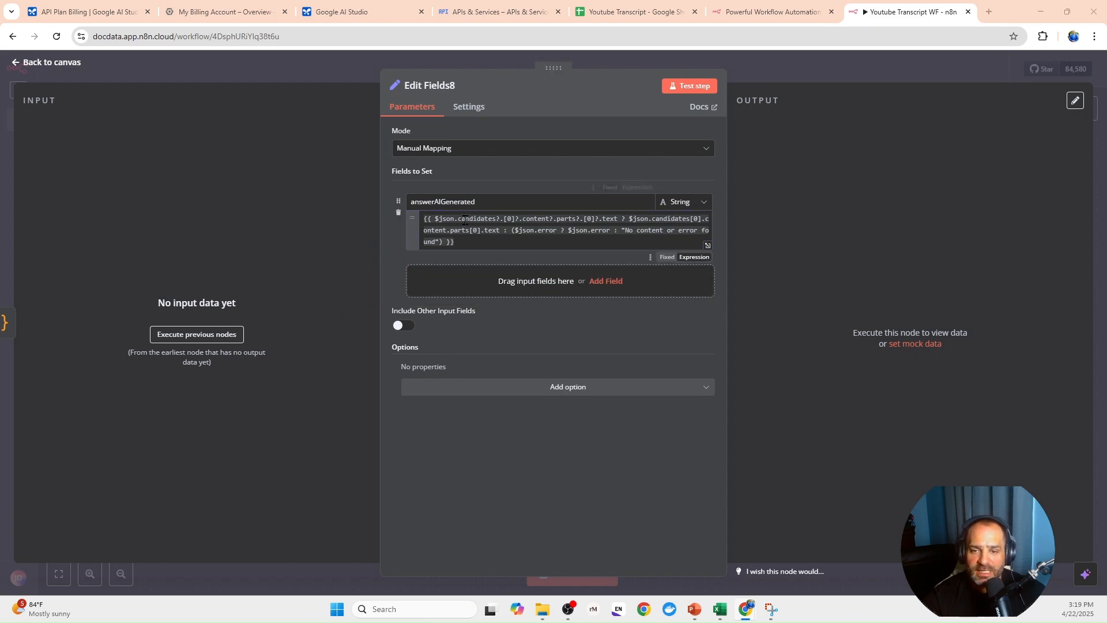
click(100, 66)
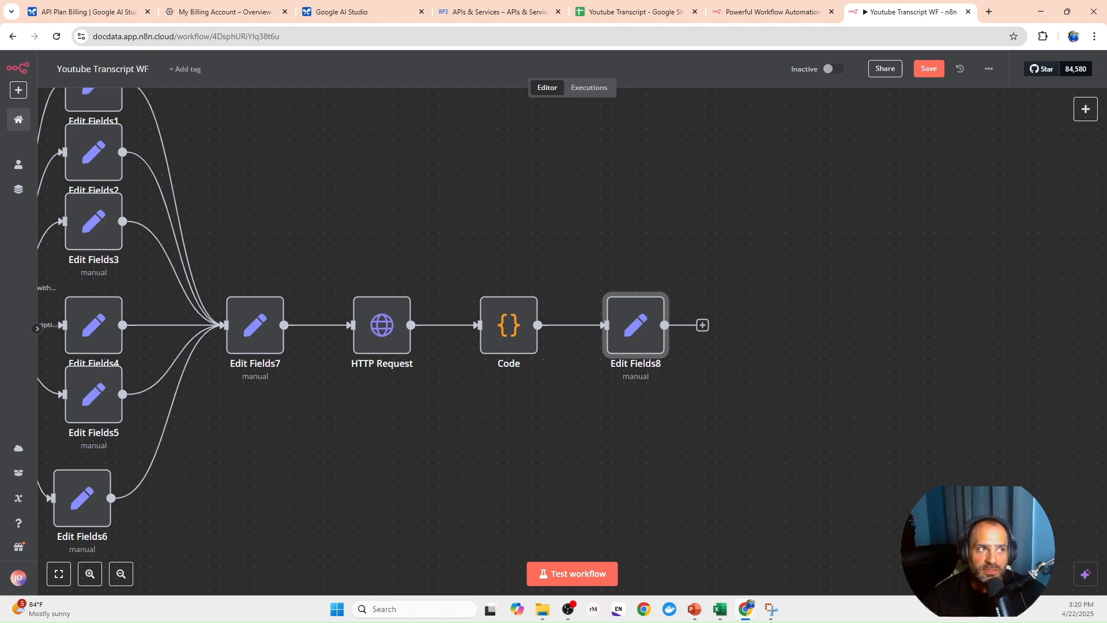
- Add a Google Sheets node after Edit Fields8 with the Append or update row in sheet action
click(702, 325)
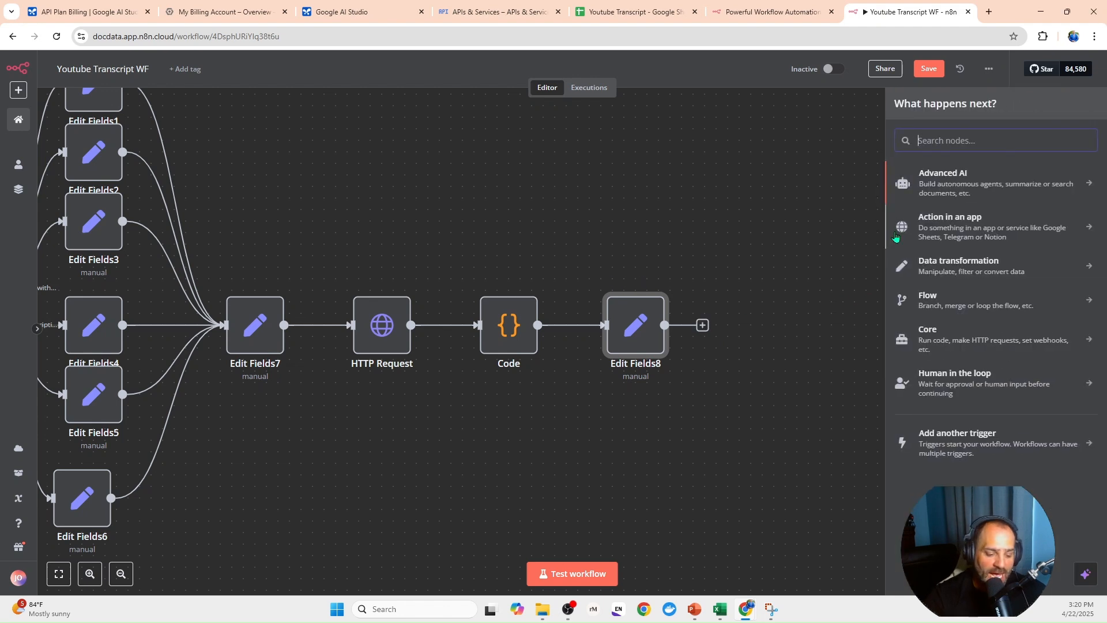
text(google)
click(952, 348)
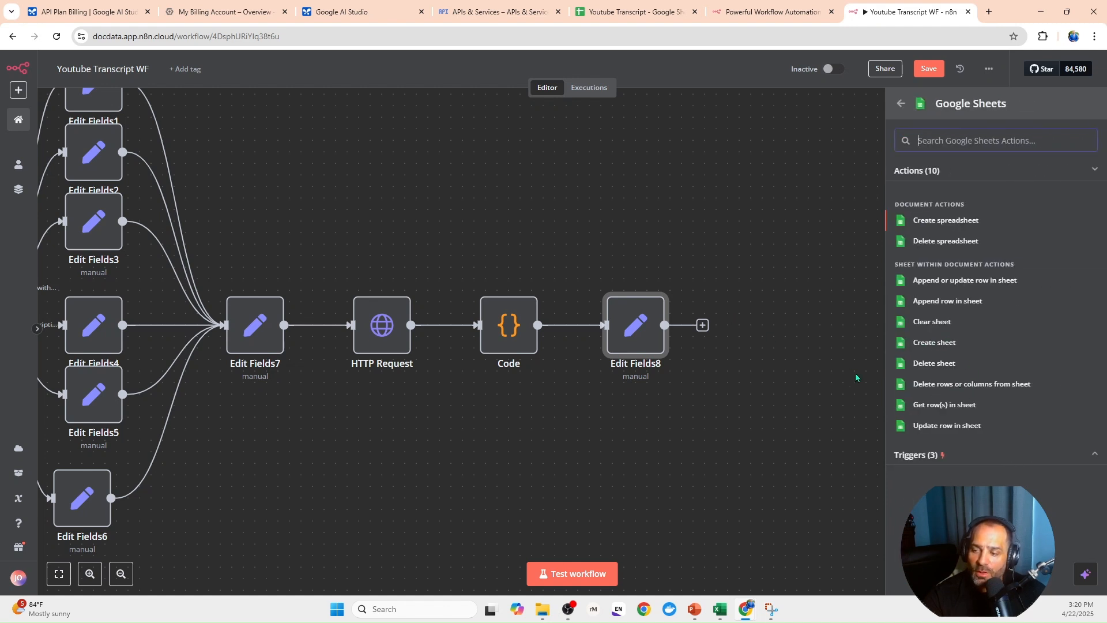
click(950, 286)
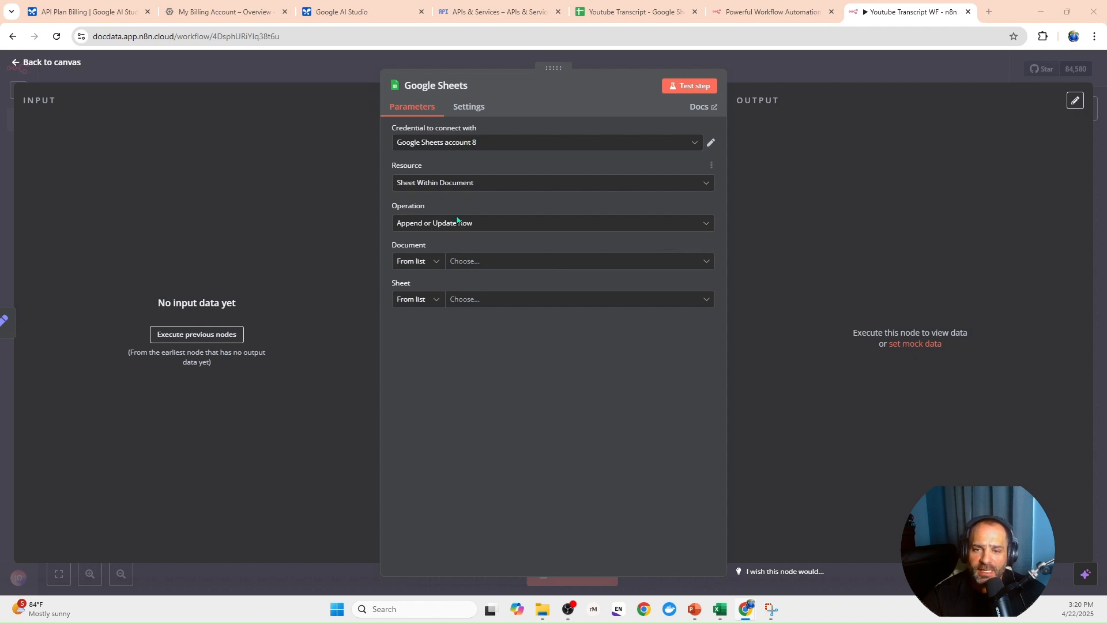
- Point the Google Sheets node to Sheet1 of the Youtube Transcript document and match rows on the URL column
click(467, 261)
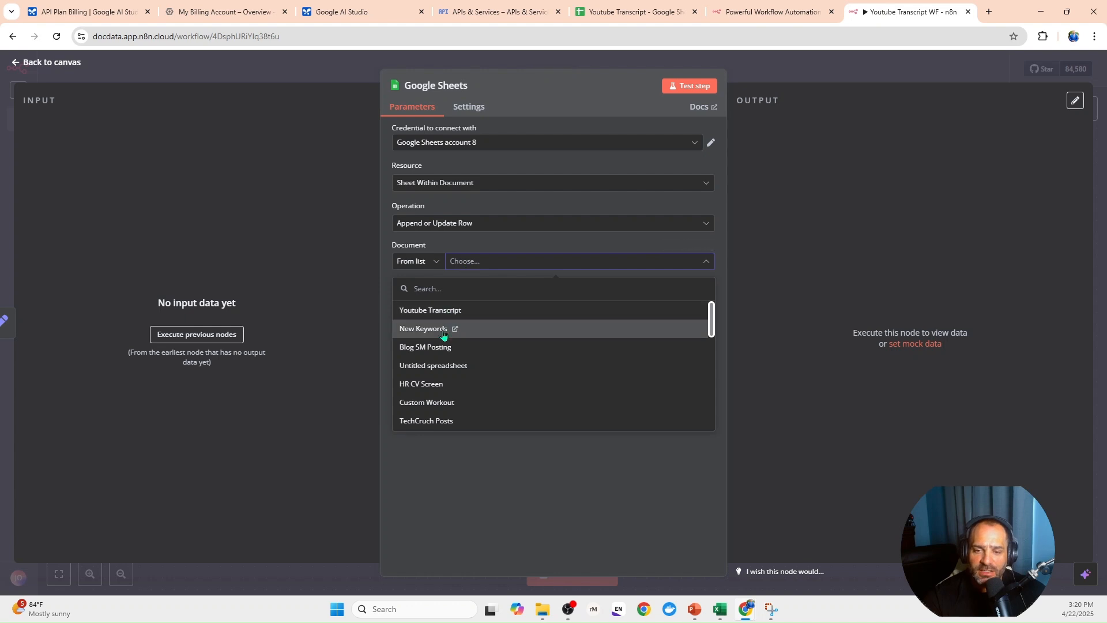
click(429, 311)
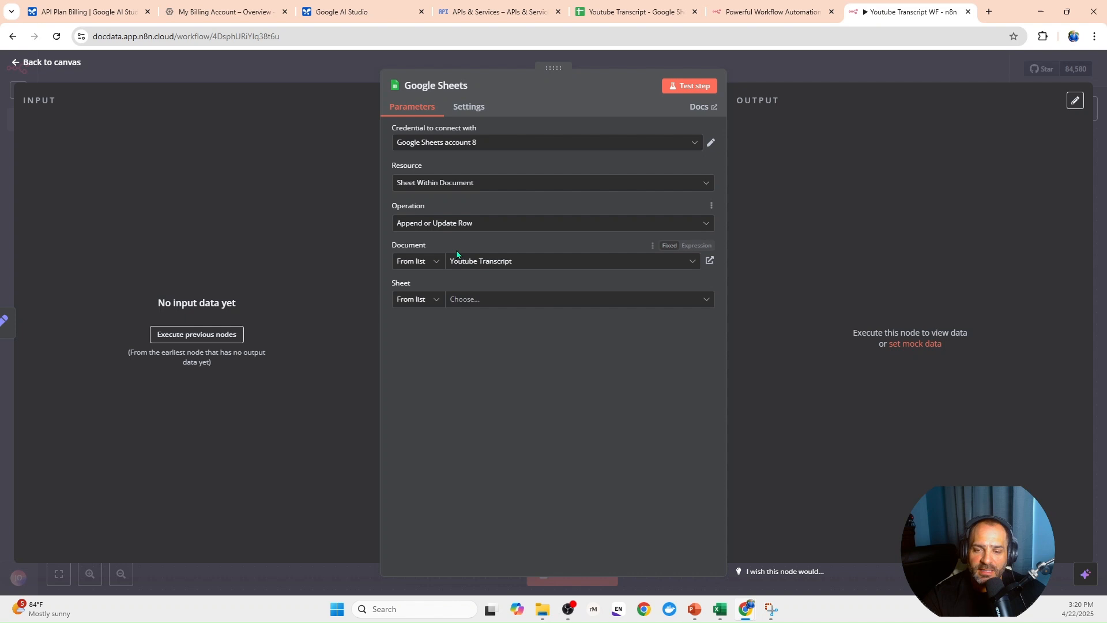
click(465, 299)
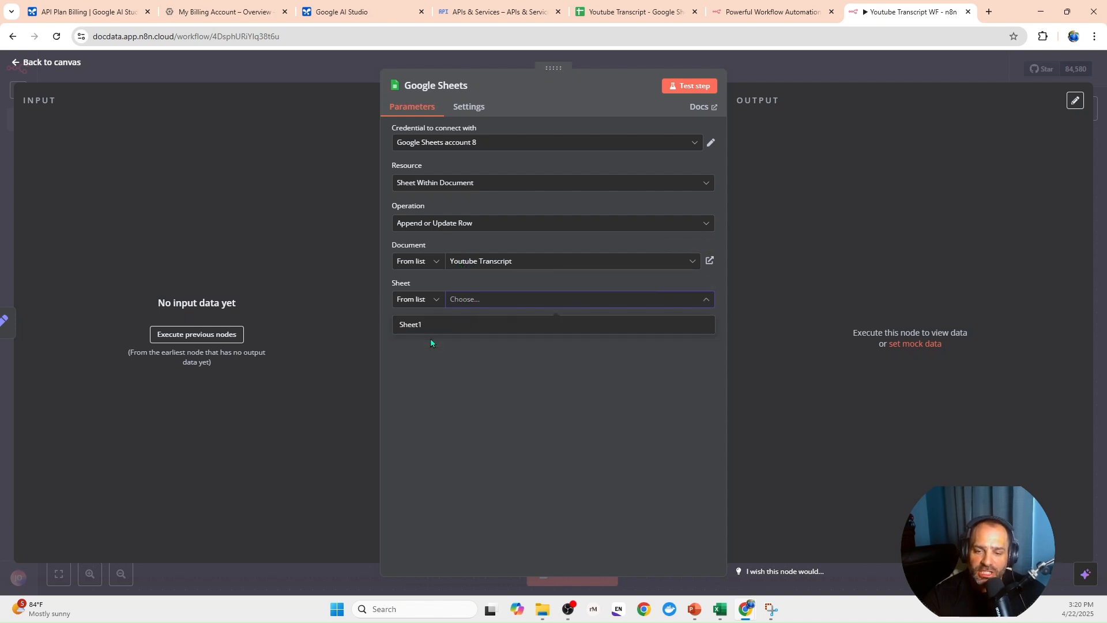
click(402, 324)
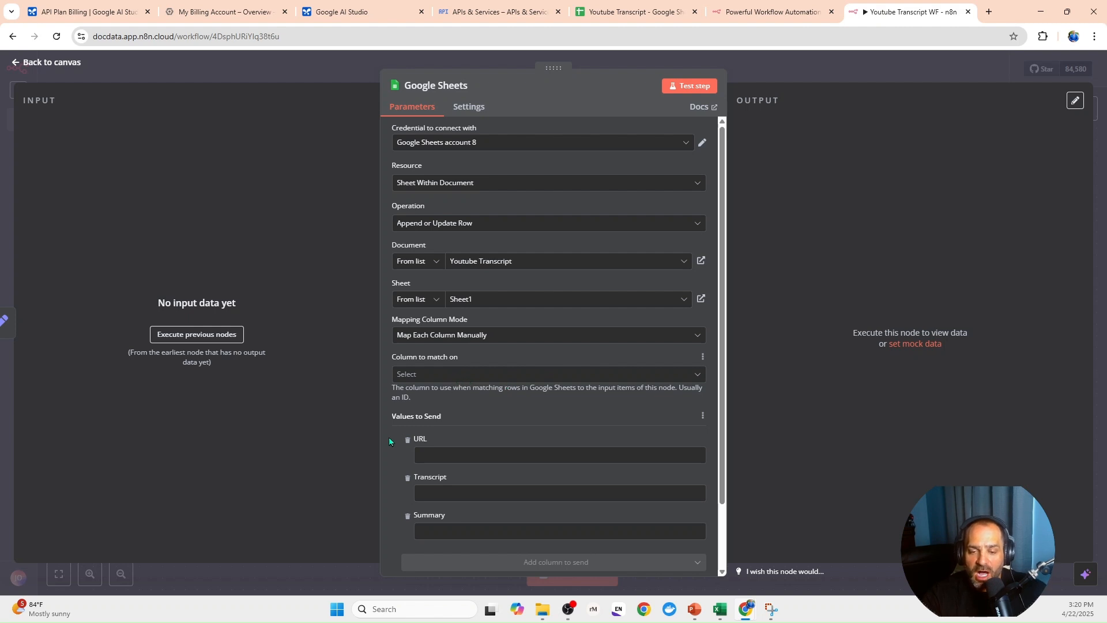
click(432, 376)
click(435, 402)
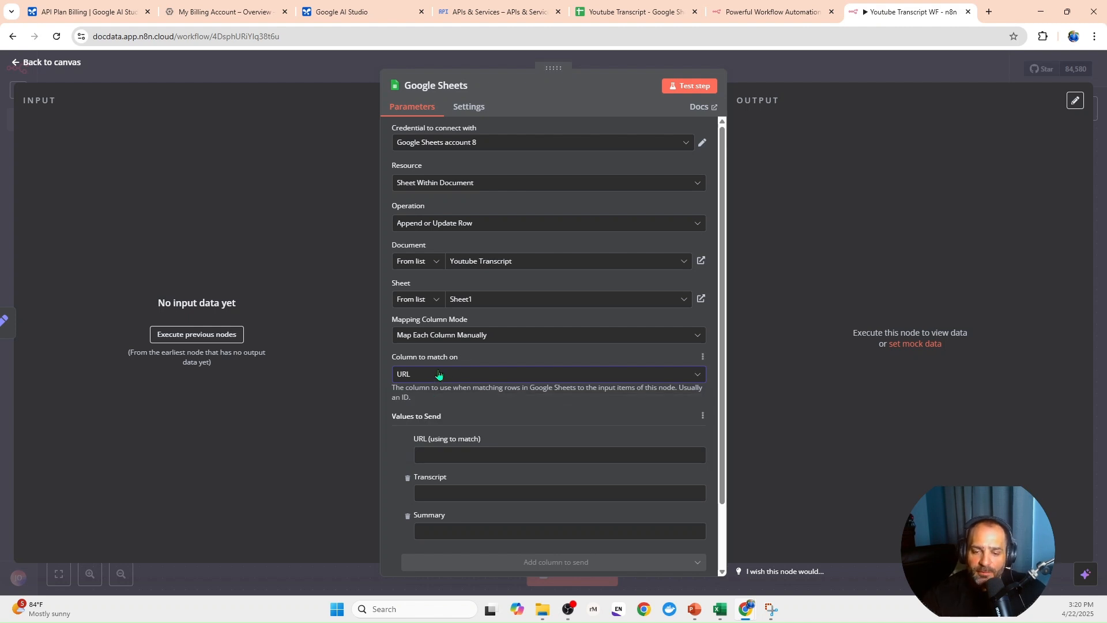
- Set the URL value to the expression {{ $('Switch: What kind of question do we want to ask?').item.json.youtubeURL }}
scroll(438, 375, down, 2)
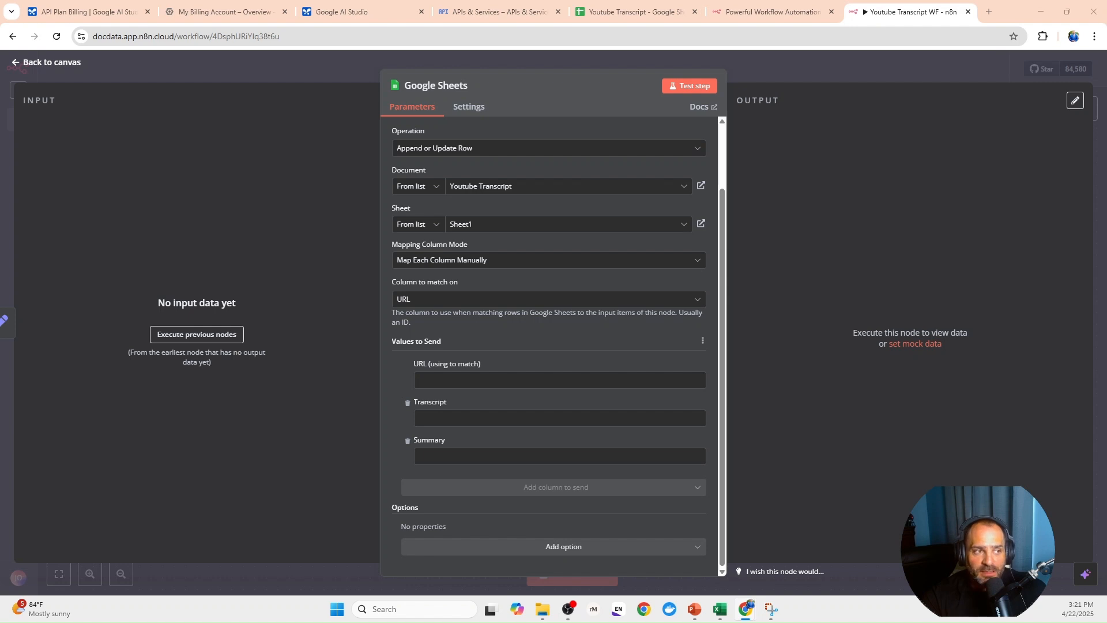
click(422, 379)
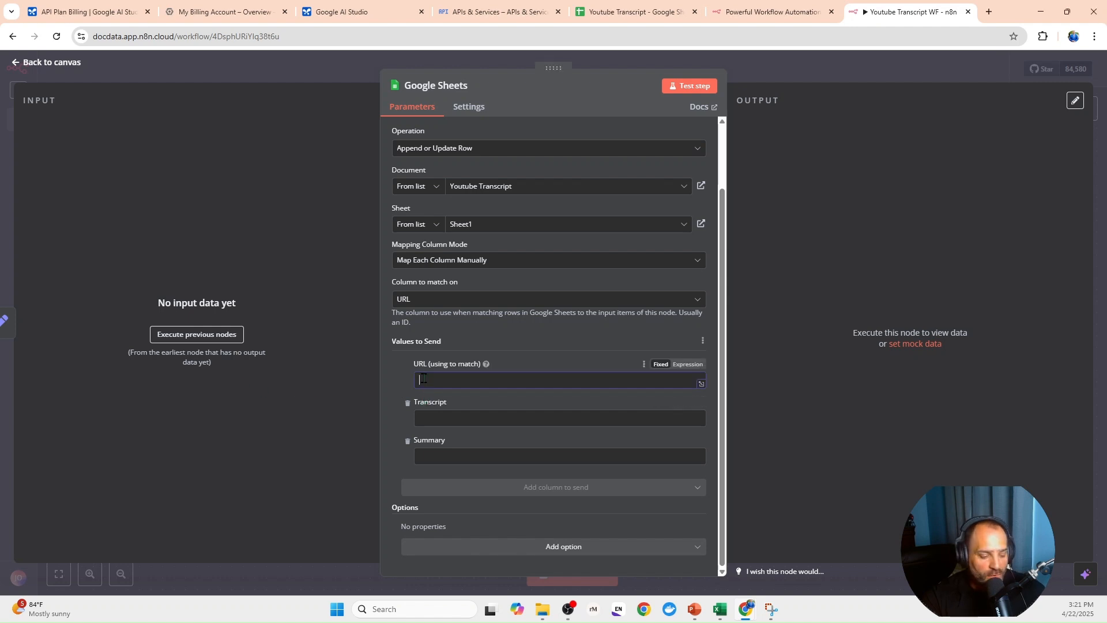
text({{ $('Switch: What kind of question do we want to ask?').item.json.youtubeURL }})
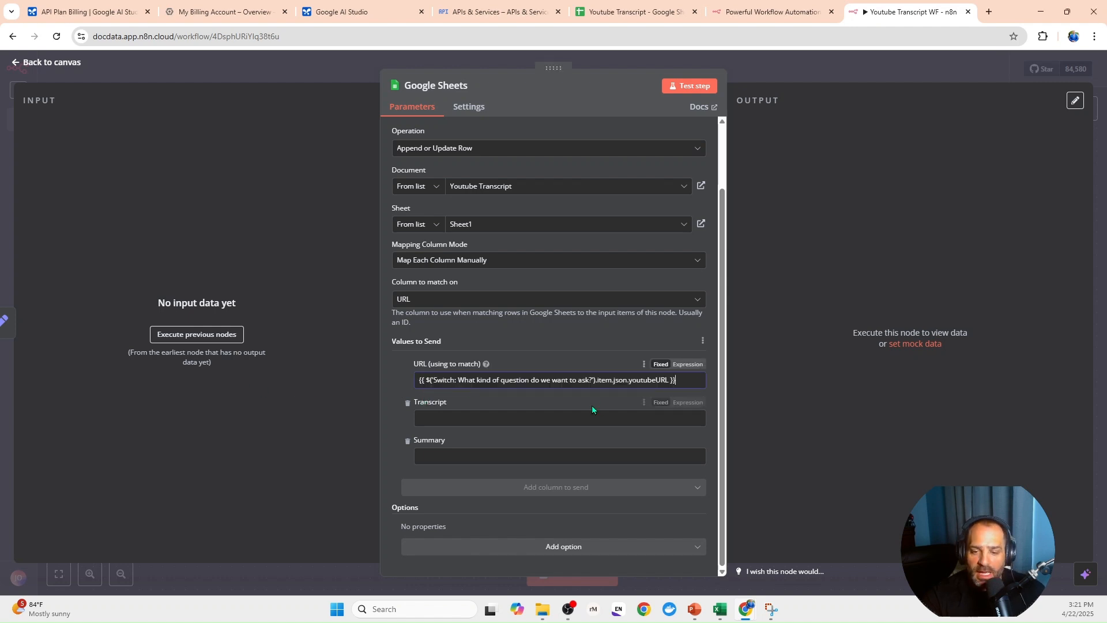
click(689, 365)
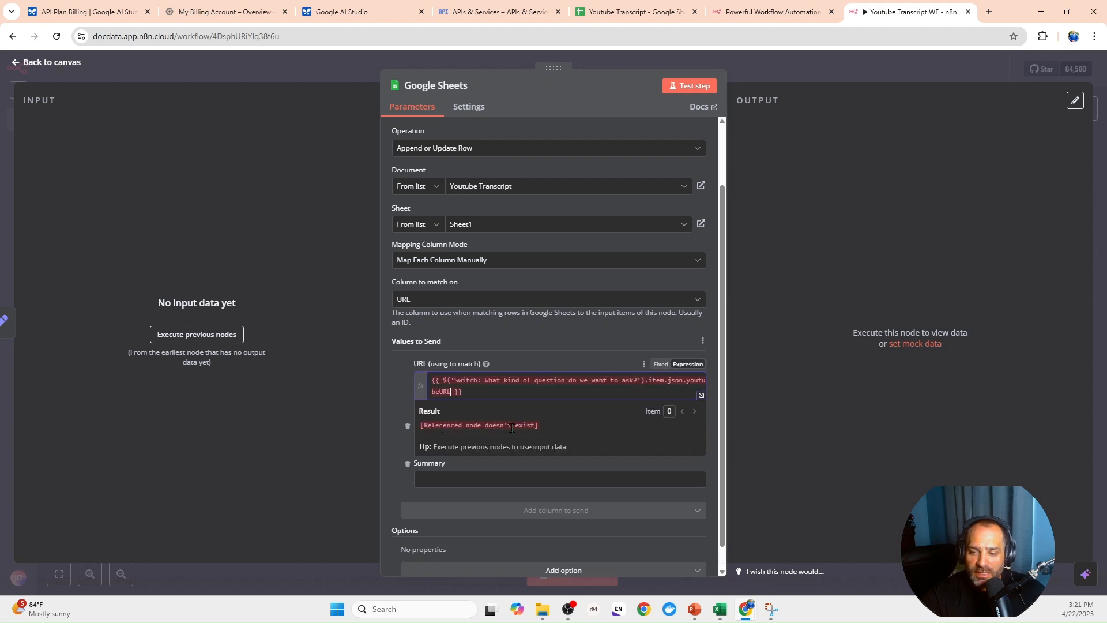
click(398, 400)
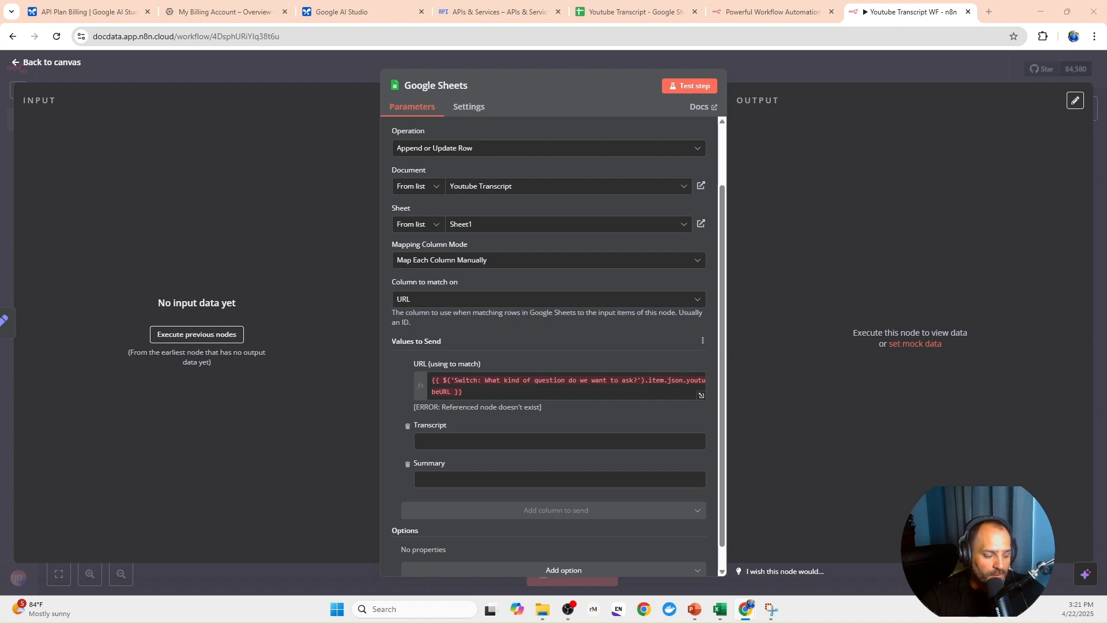
- Fill the Transcript value with the candidates[0] reference from 'Code: Merge data from prior nodes with HTTP Output' and switch the empty Summary value to an expression
click(460, 442)
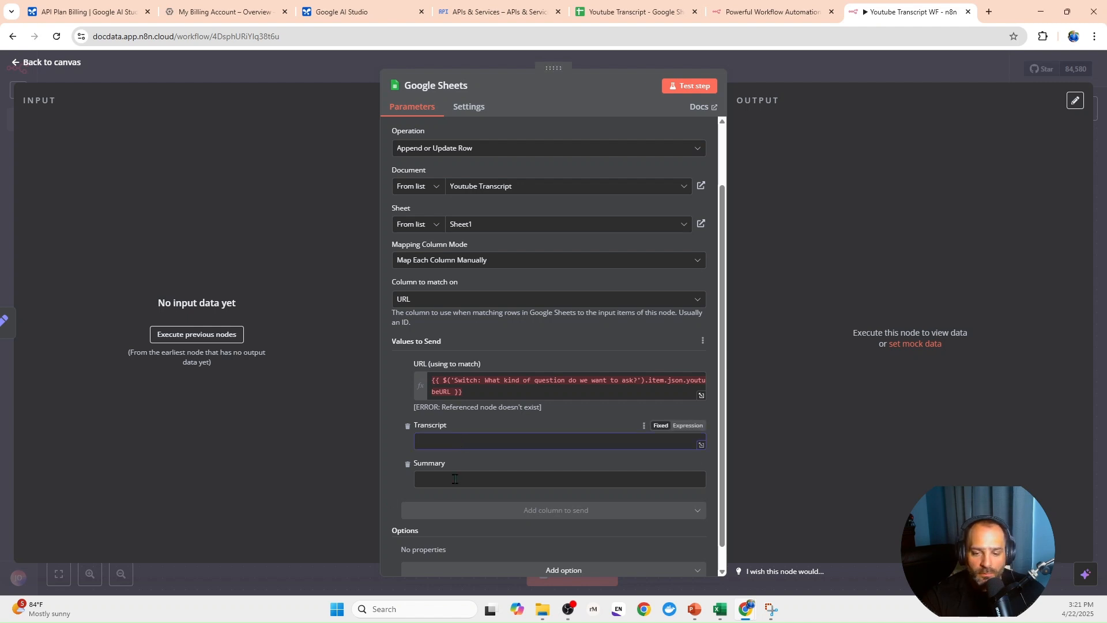
key(ctrl+v)
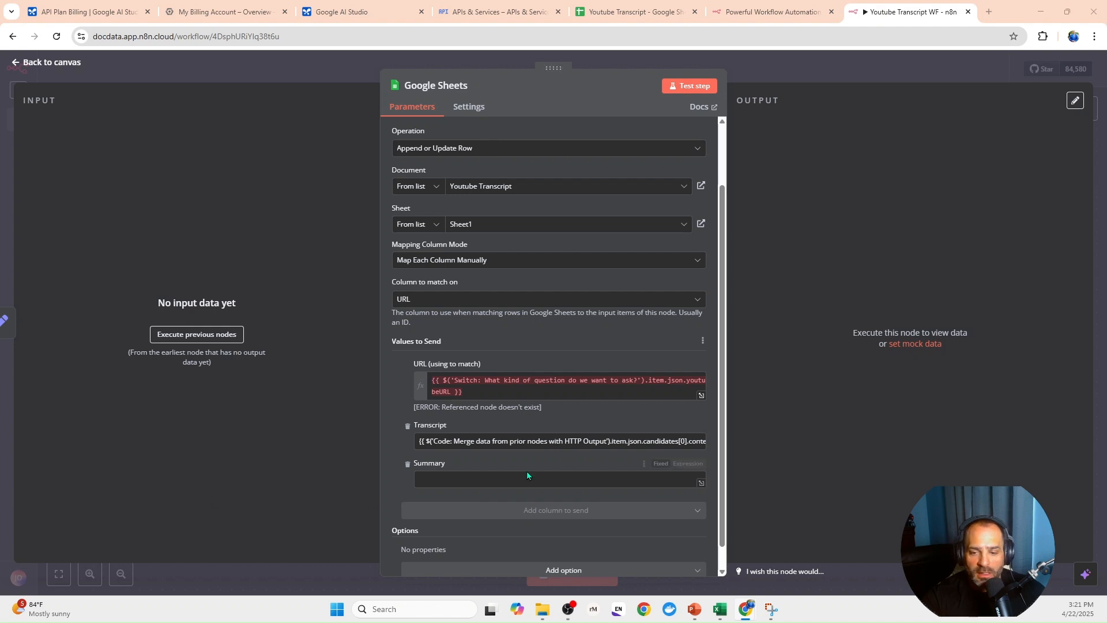
click(679, 463)
click(679, 461)
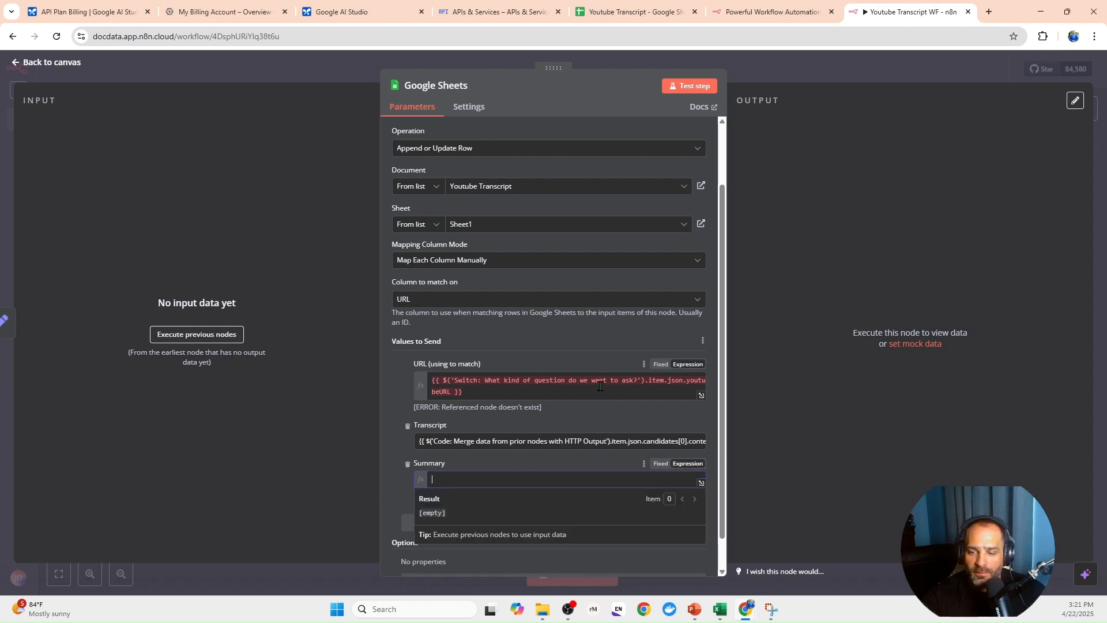
click(626, 368)
click(345, 70)
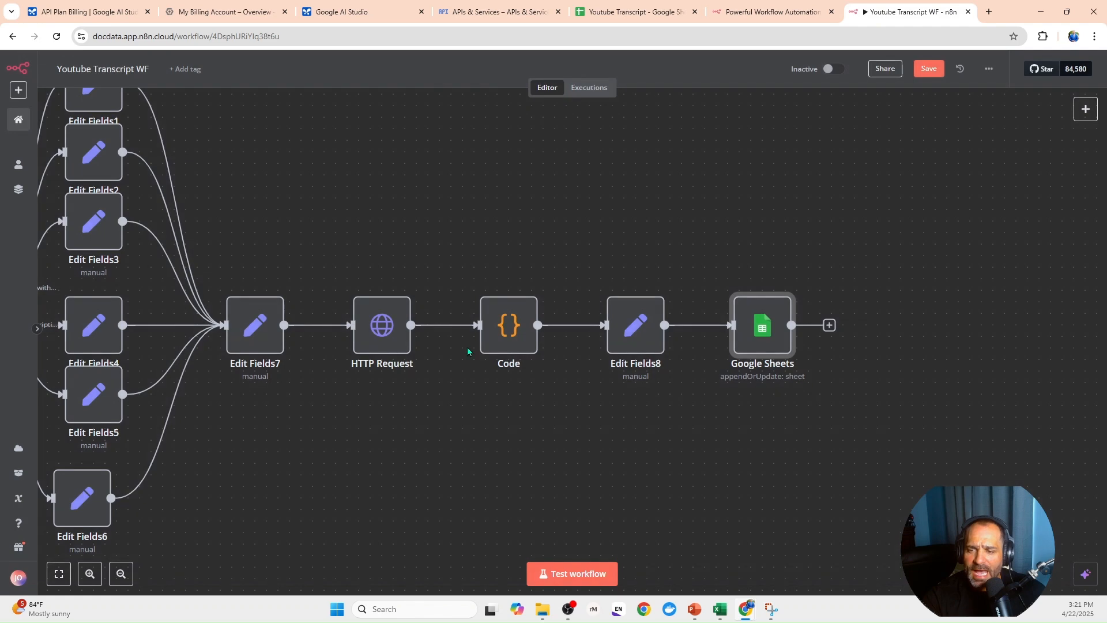
- Review the whole flow, switch to the finished Turn YouTube Videos into Summaries workflow, and run it through its Google Sheets node
scroll(504, 182, left, 5)
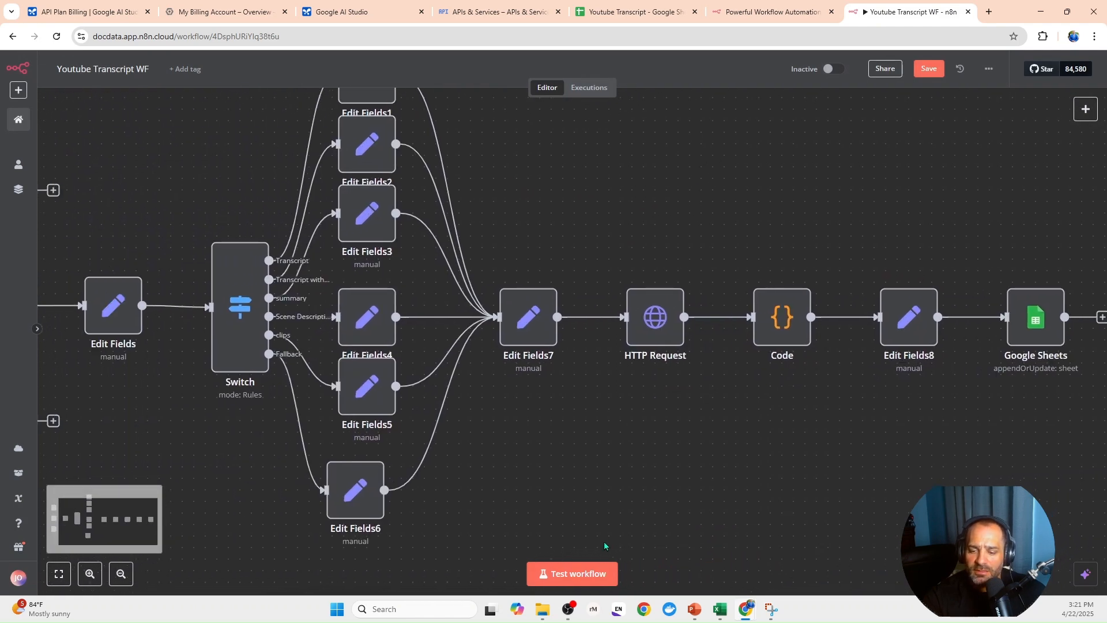
click(119, 572)
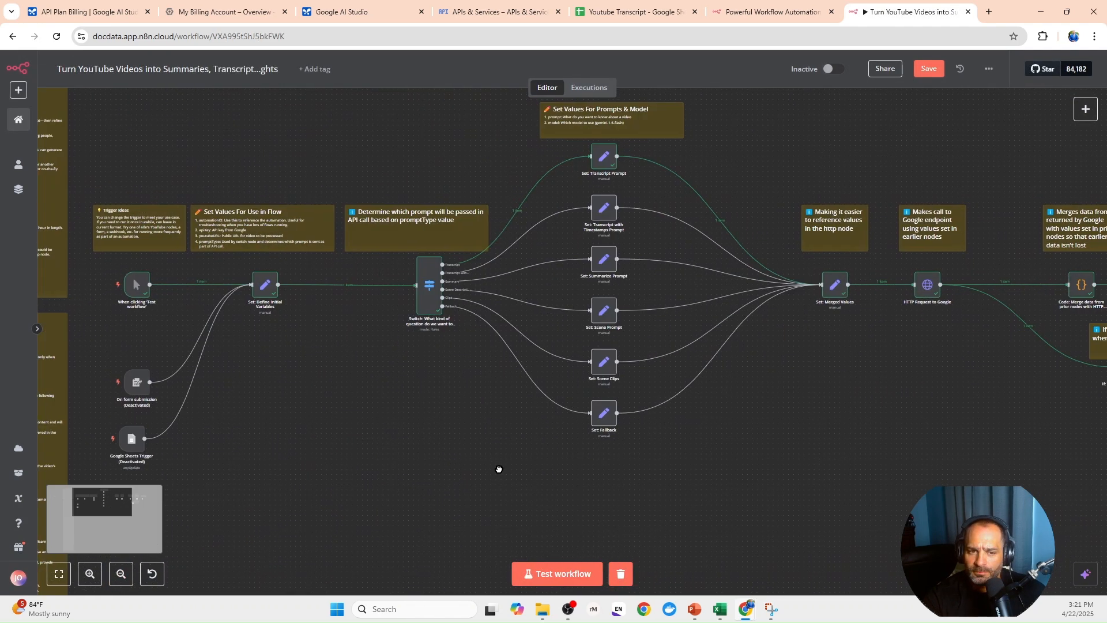
drag(499, 469, 476, 430)
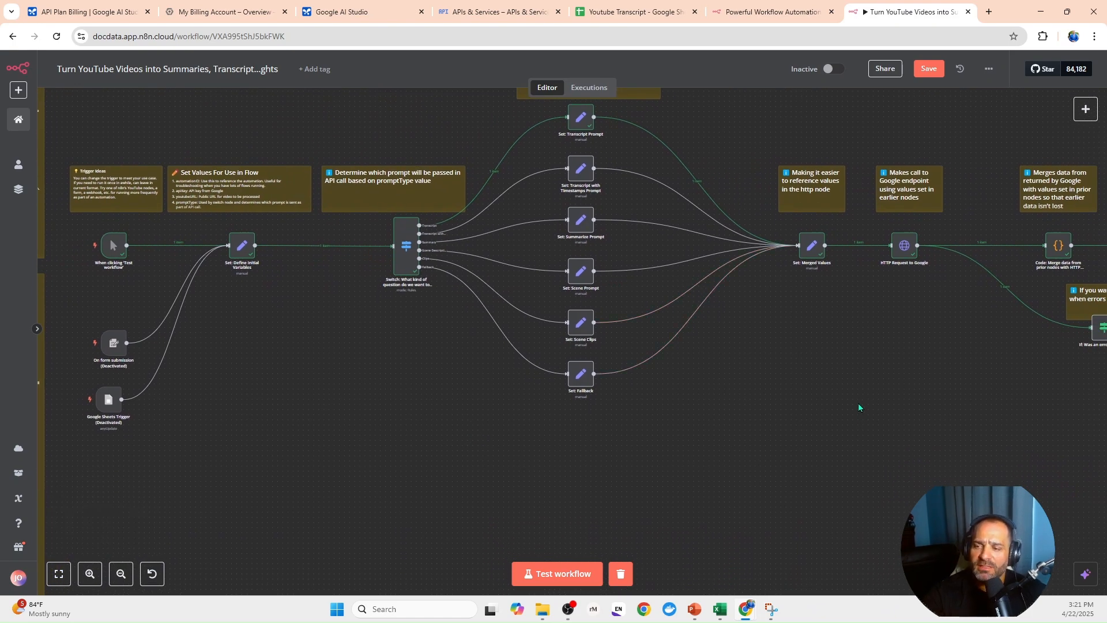
drag(854, 391, 589, 399)
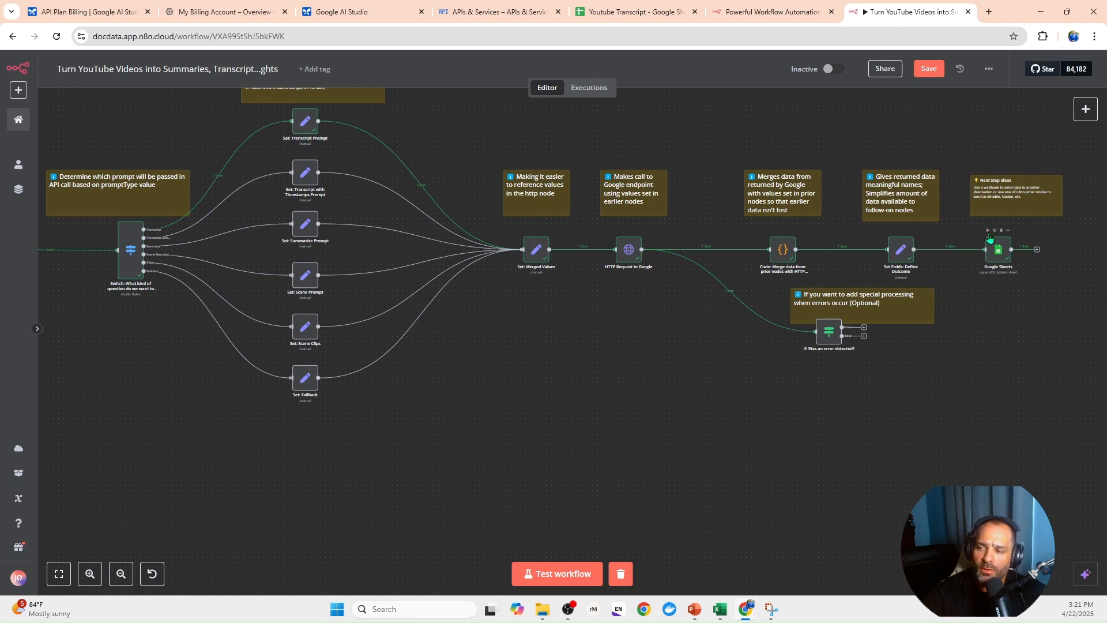
click(987, 232)
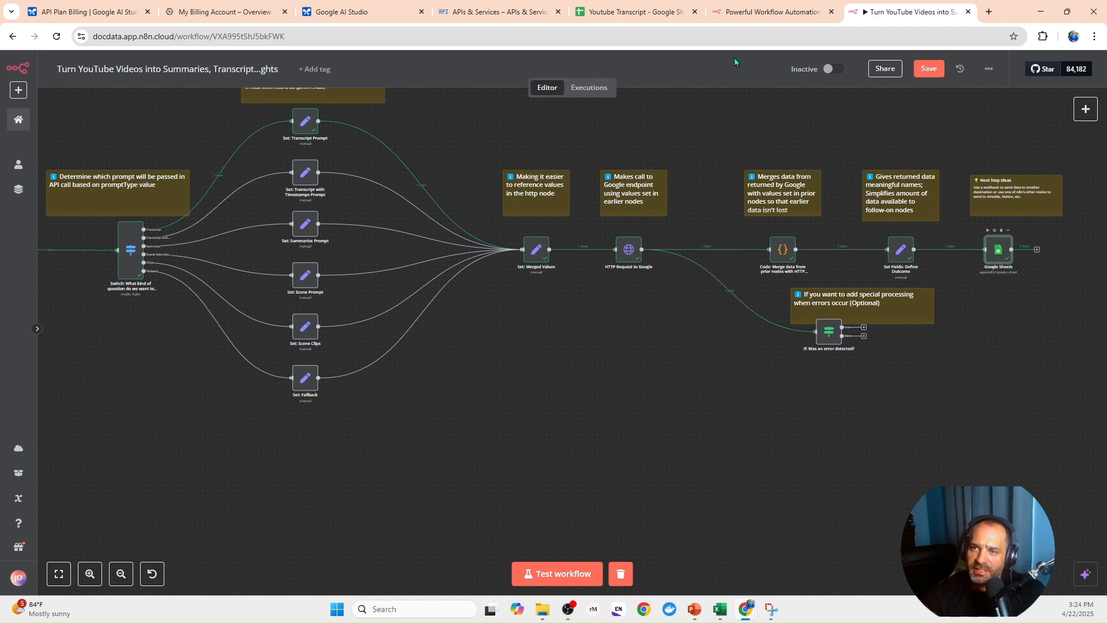
- Switch to the Youtube Transcript spreadsheet in Google Sheets and examine the transcript and video URL written in row 2
click(650, 19)
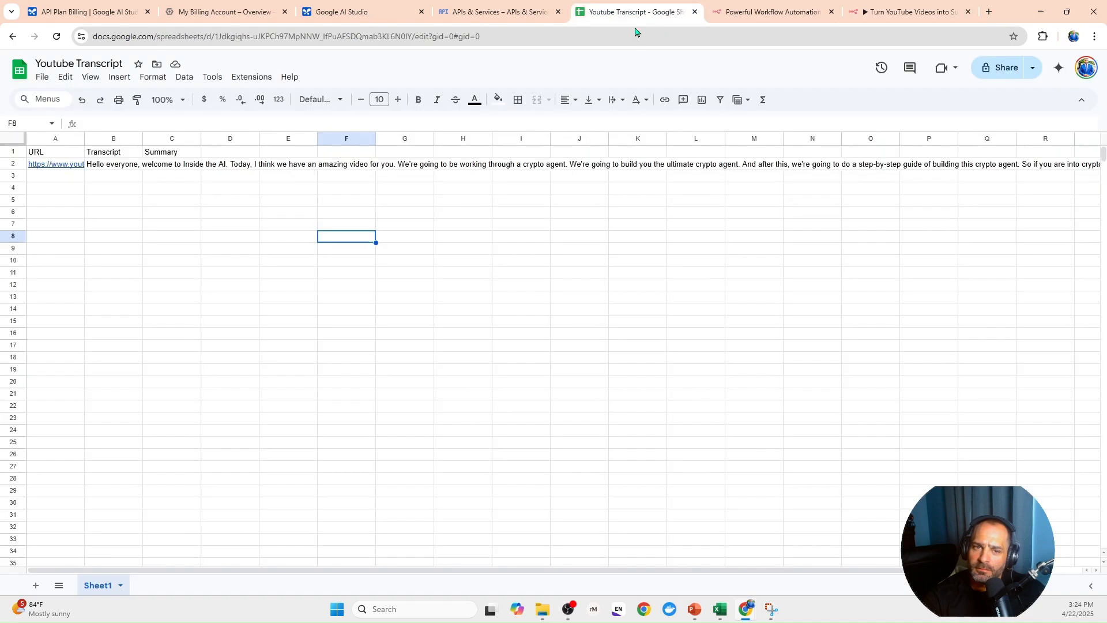
click(116, 167)
click(57, 167)
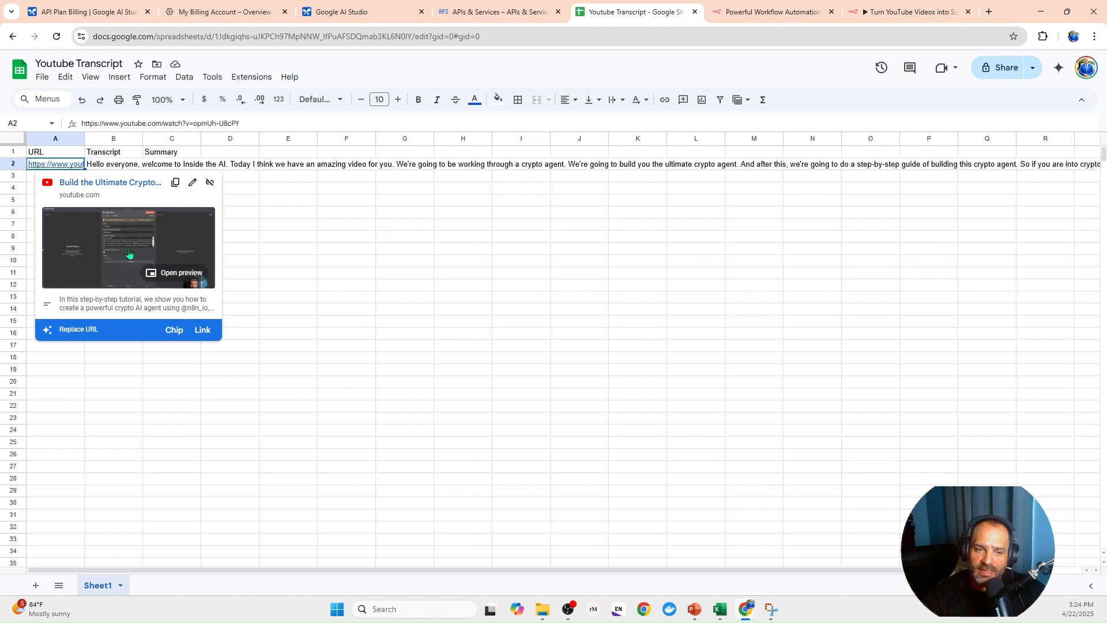
- Return to the Turn YouTube Videos into Summaries workflow and review it from the Google Sheets node back to the triggers and notes
click(400, 251)
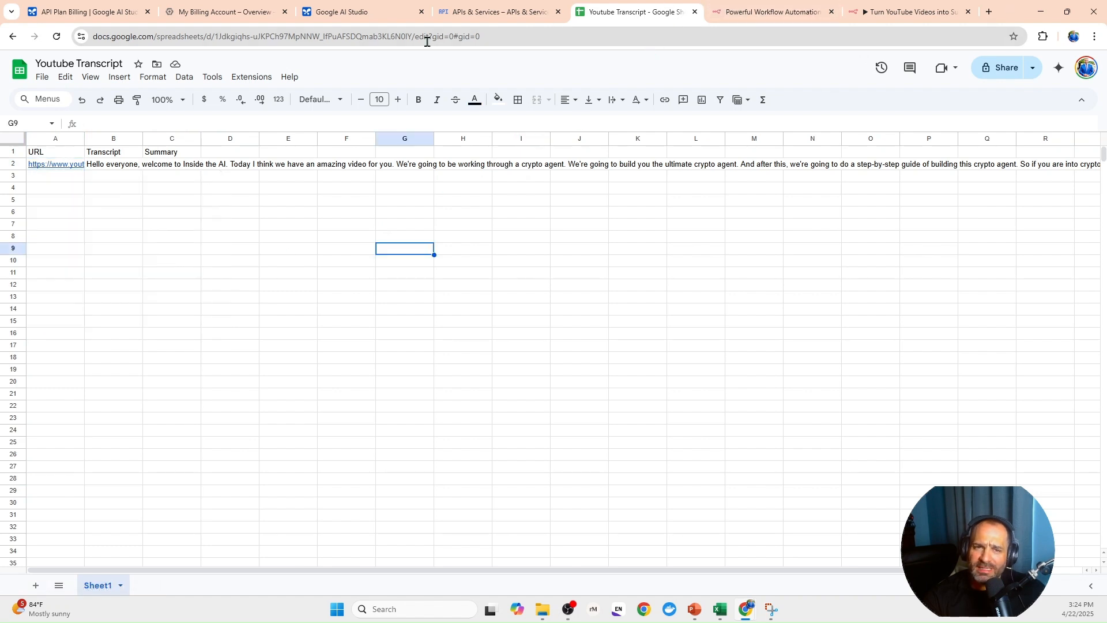
click(941, 9)
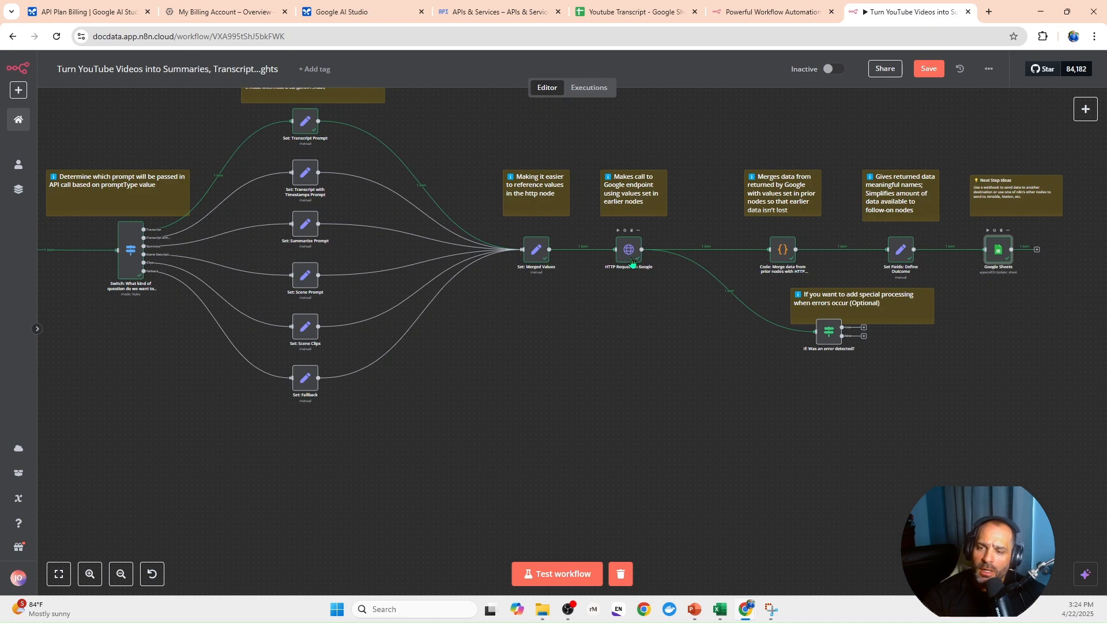
scroll(521, 333, left, 10)
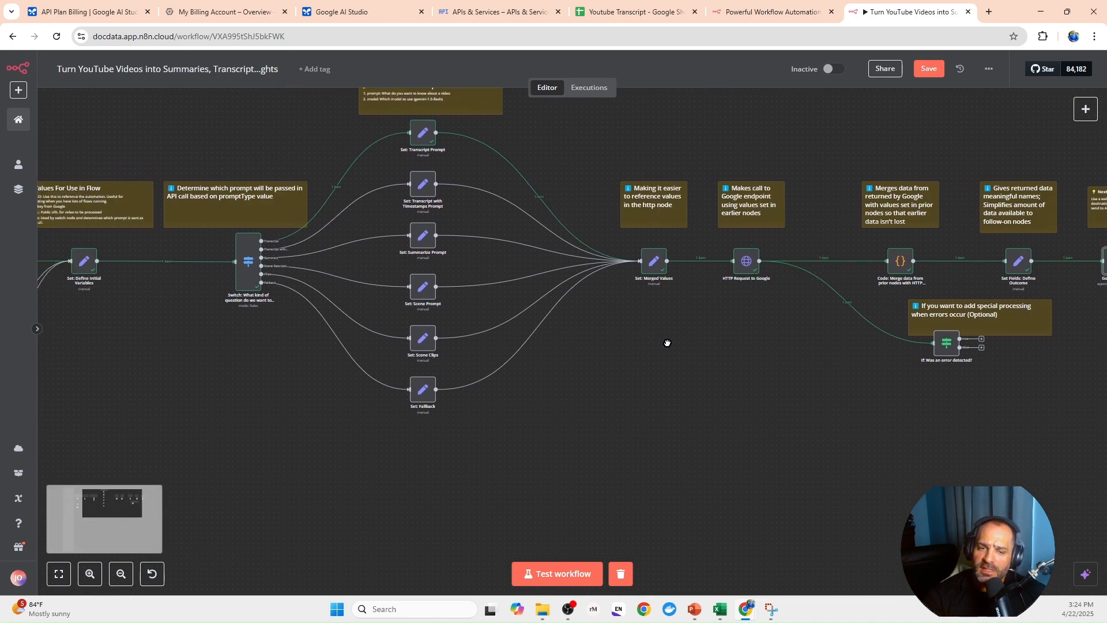
scroll(551, 367, left, 8)
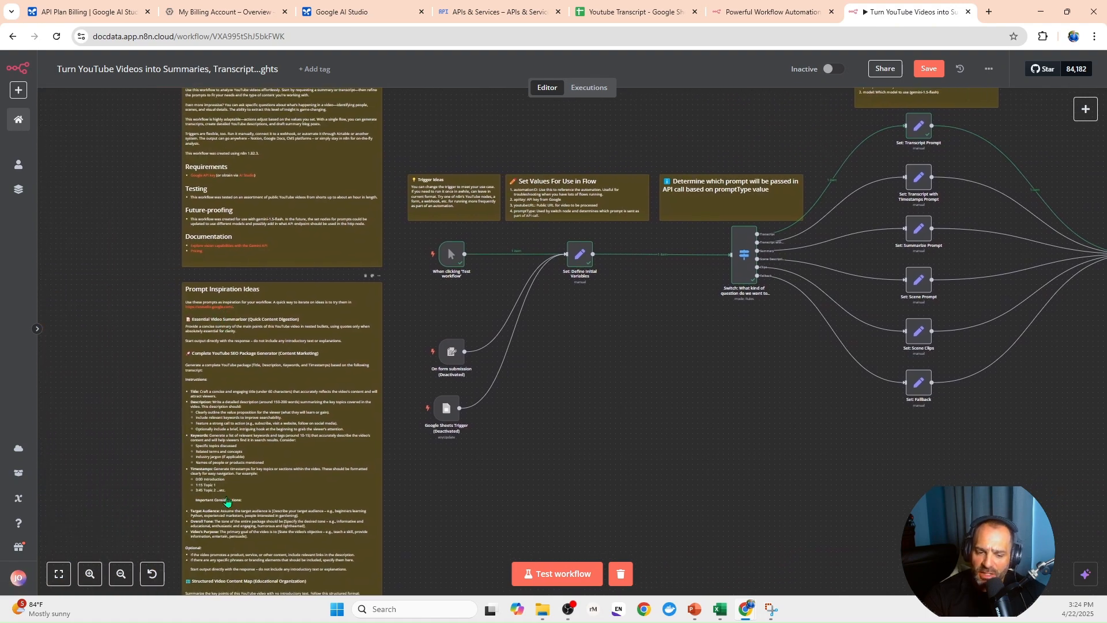
scroll(213, 355, up, 1)
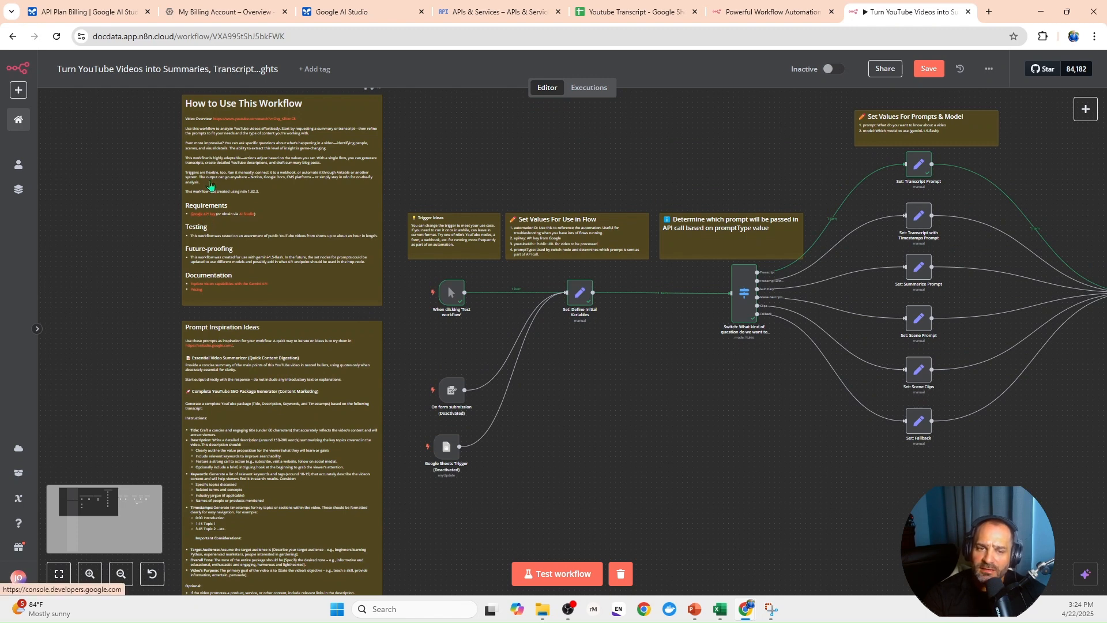
- Check the current month's cost in the Google Cloud billing overview, then return to the workflow and look over its nodes
click(236, 13)
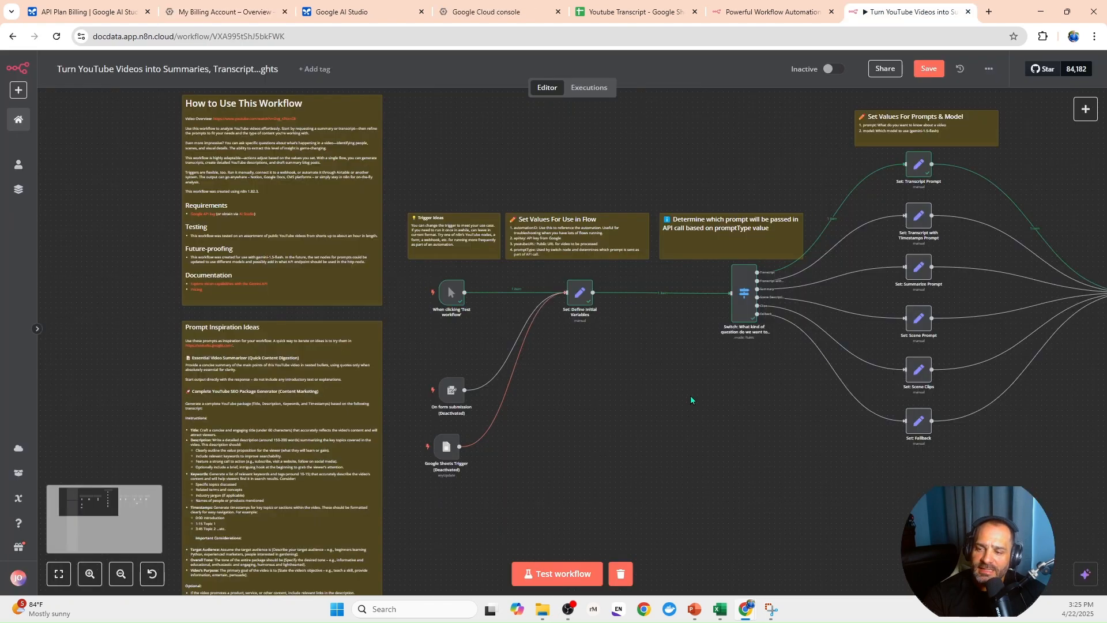
drag(670, 384, 564, 380)
drag(853, 431, 682, 432)
drag(926, 425, 756, 389)
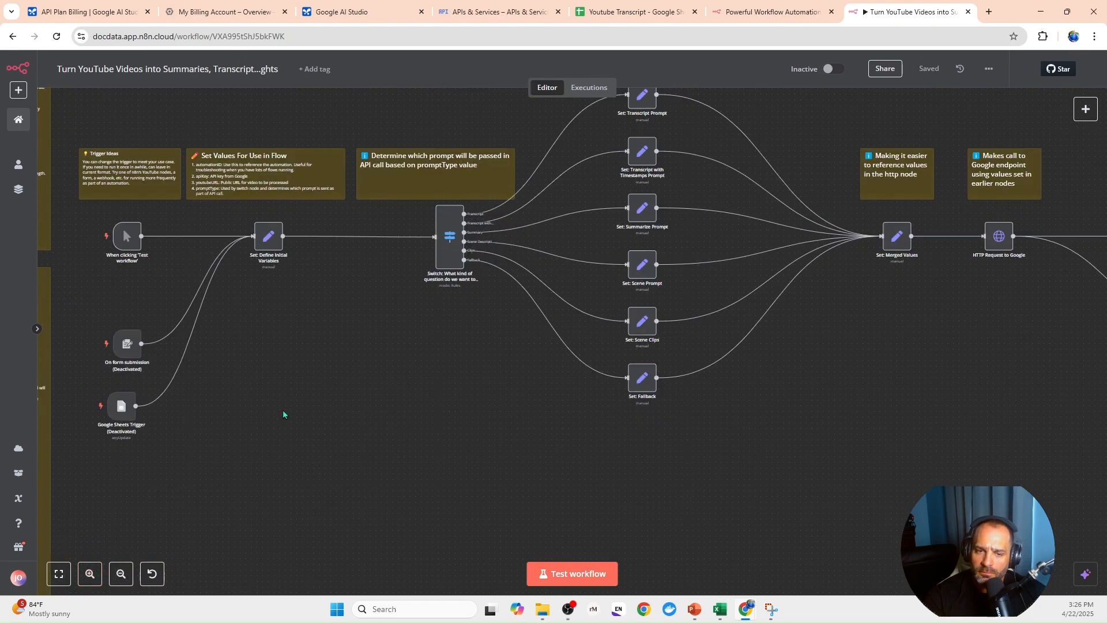
drag(283, 414, 320, 453)
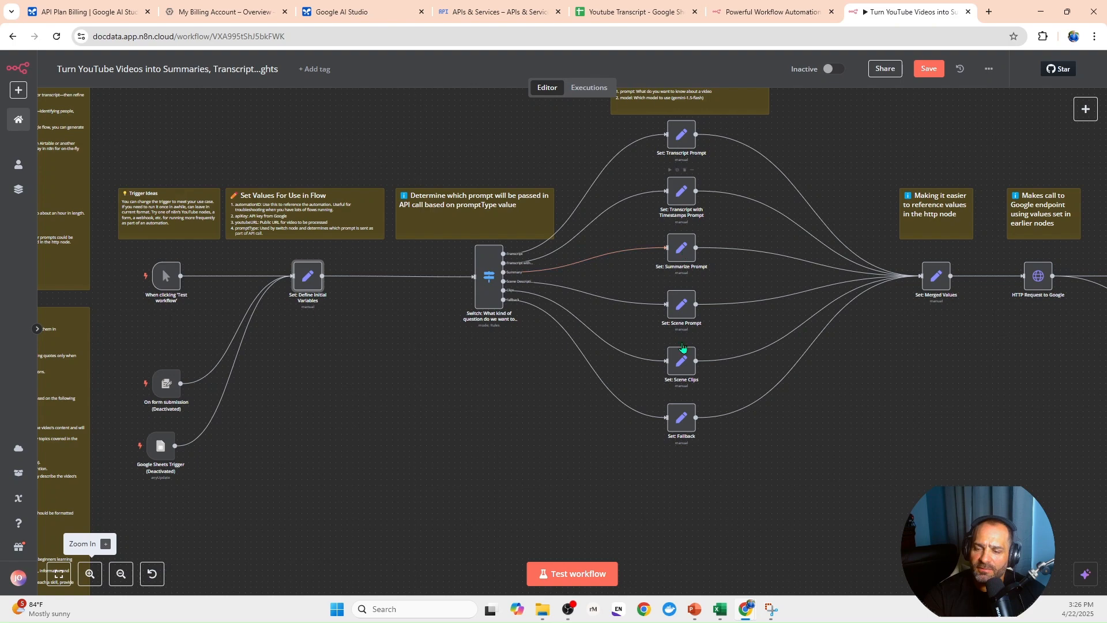
- Inspect the promptType value in the Set: Define Initial Variables node
double_click(308, 285)
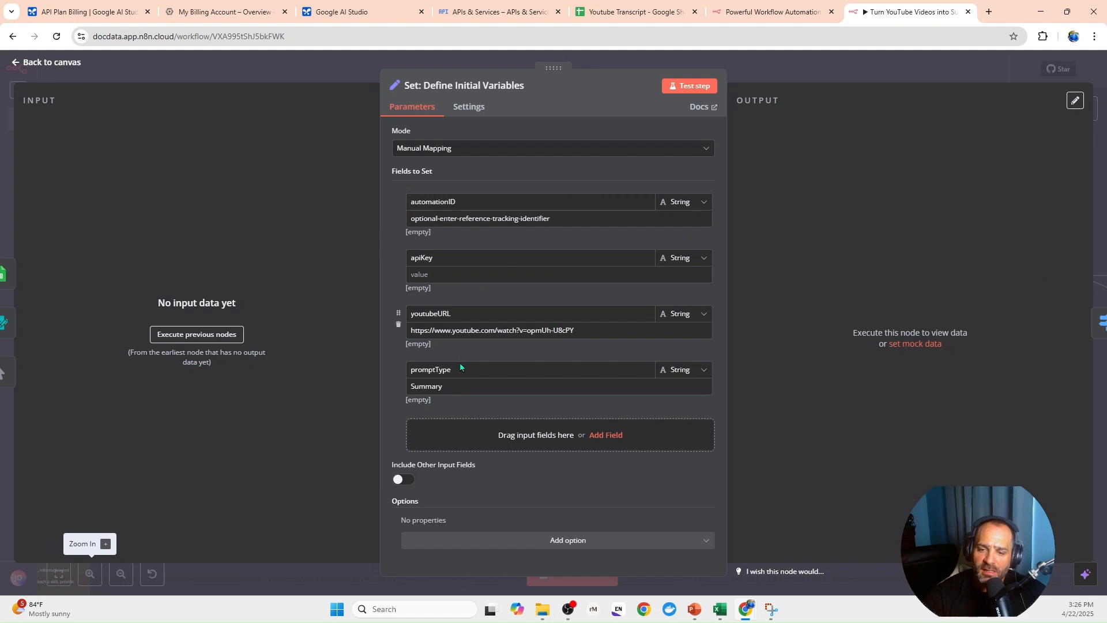
drag(446, 386, 406, 387)
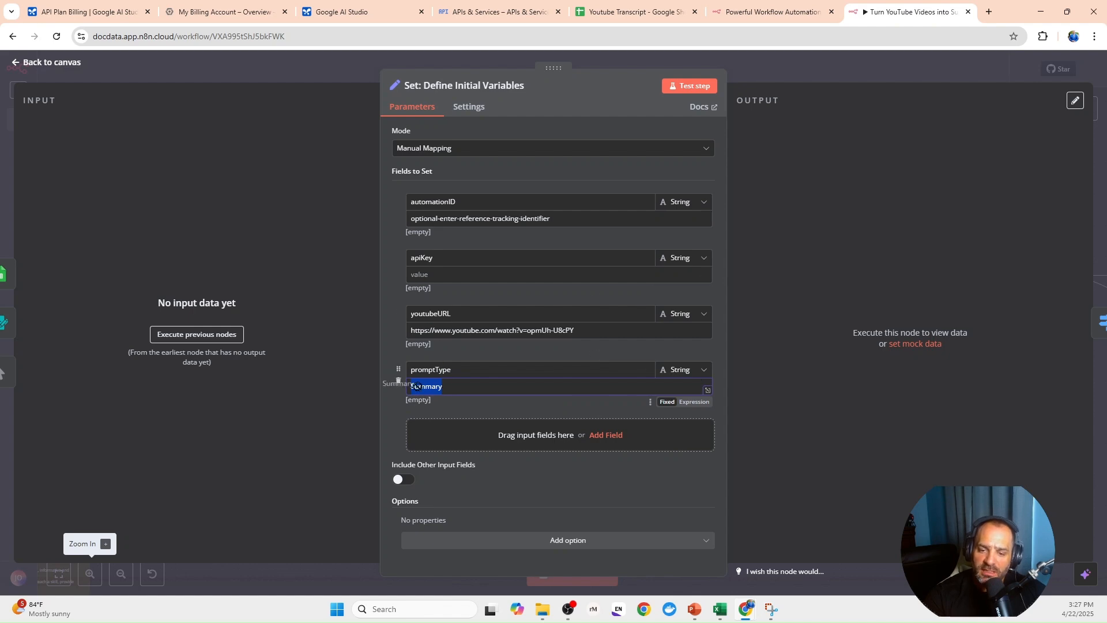
click(307, 71)
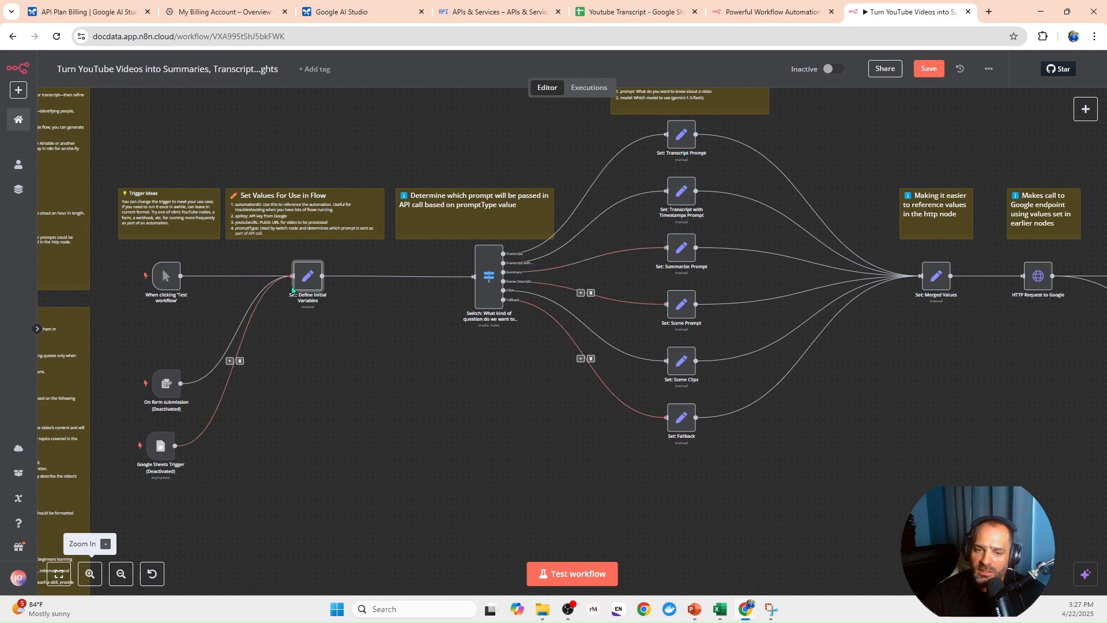
- Inspect the prompt and model fields of the Set: Summarize Prompt node
click(677, 248)
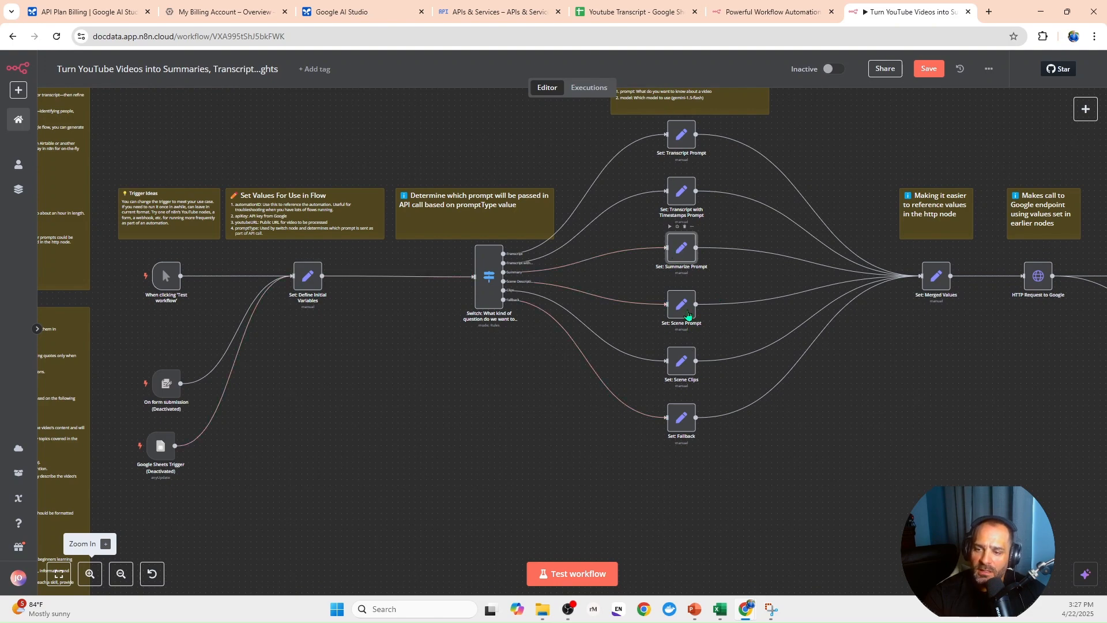
double_click(681, 249)
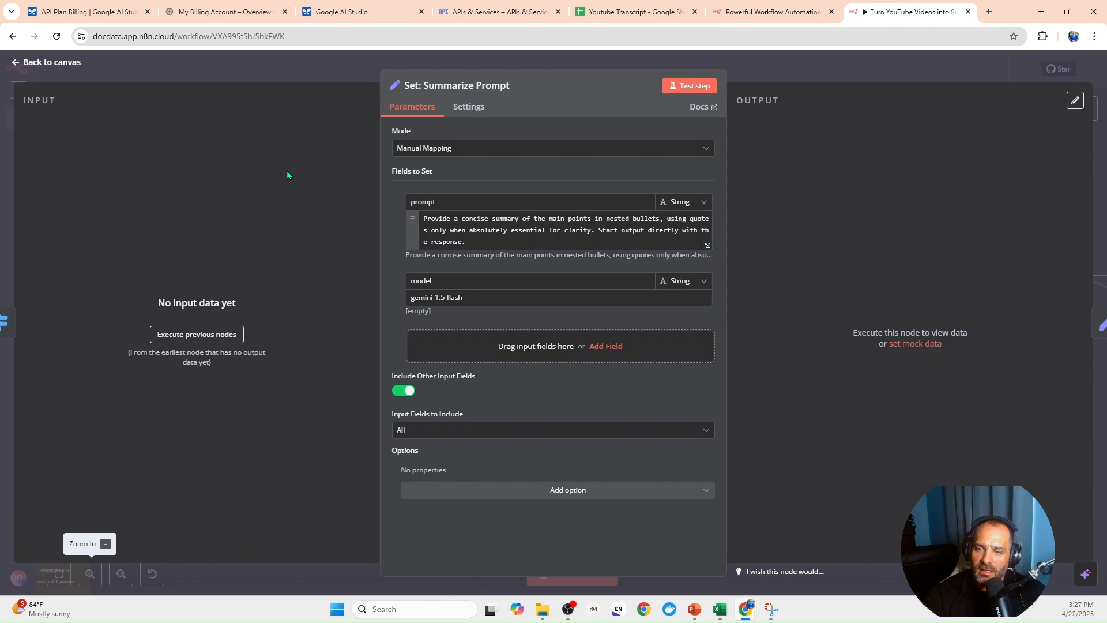
click(283, 68)
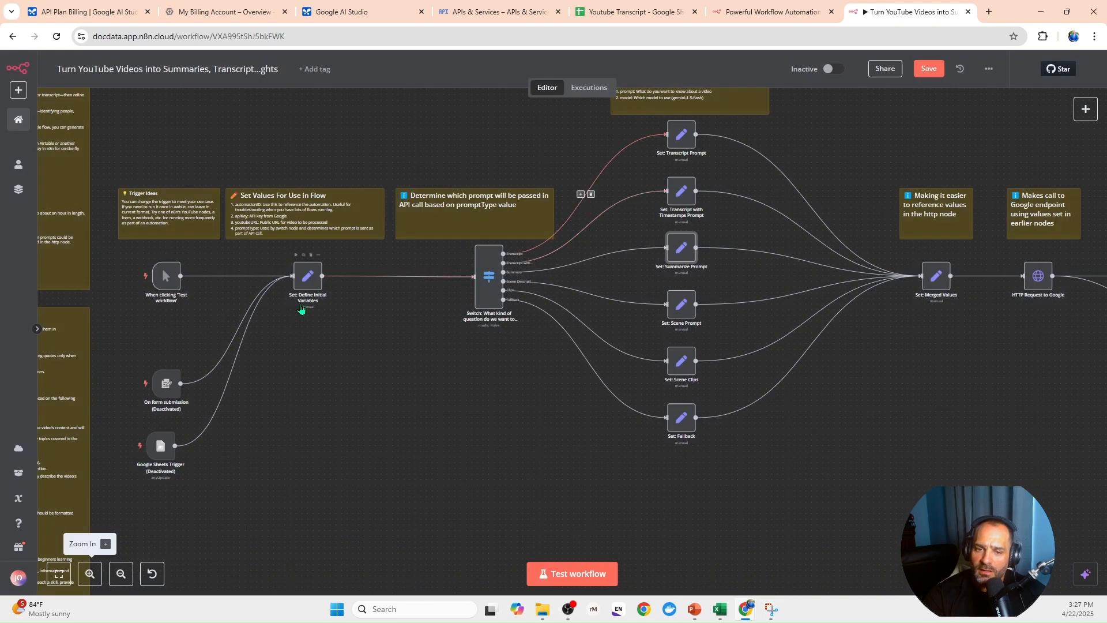
- Run the workflow through the Set: Merged Values node and save the workflow
click(310, 277)
key(Return)
key(Escape)
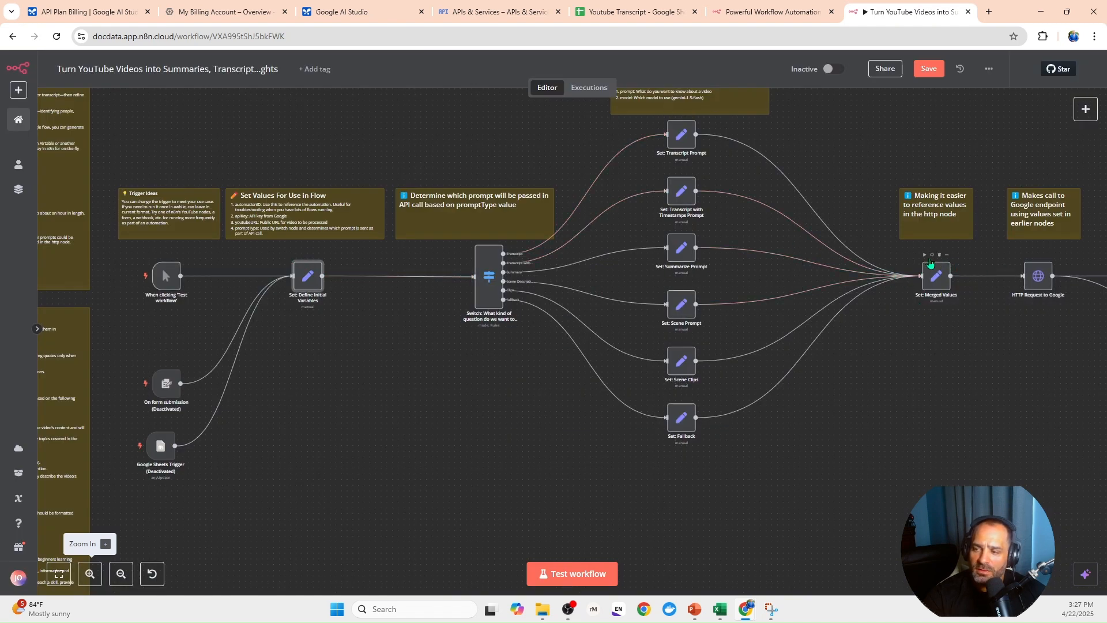
click(925, 255)
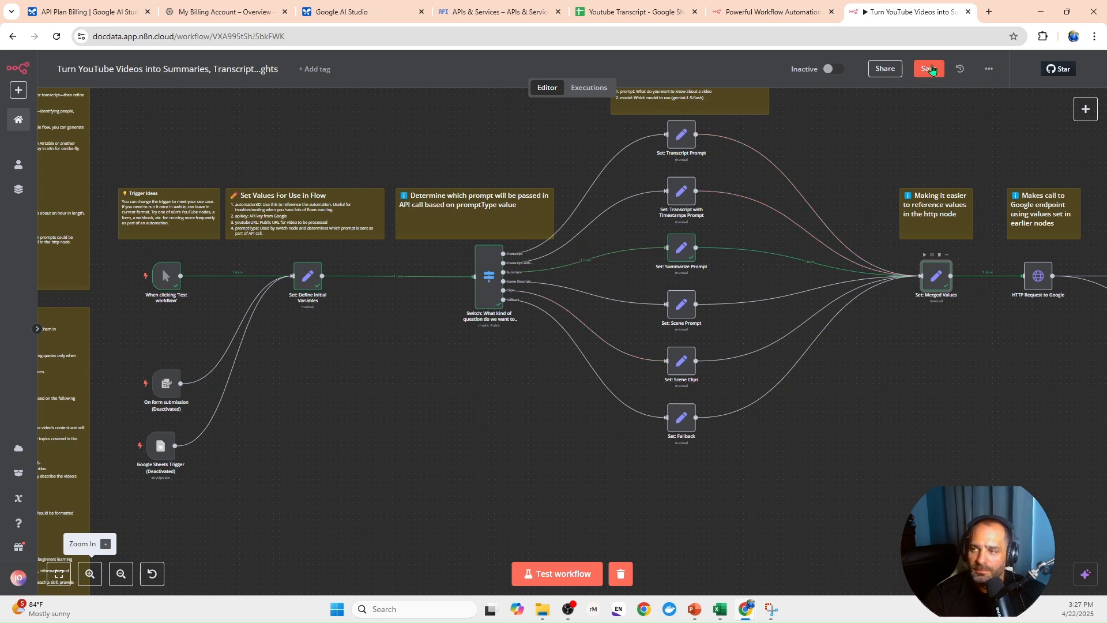
click(929, 69)
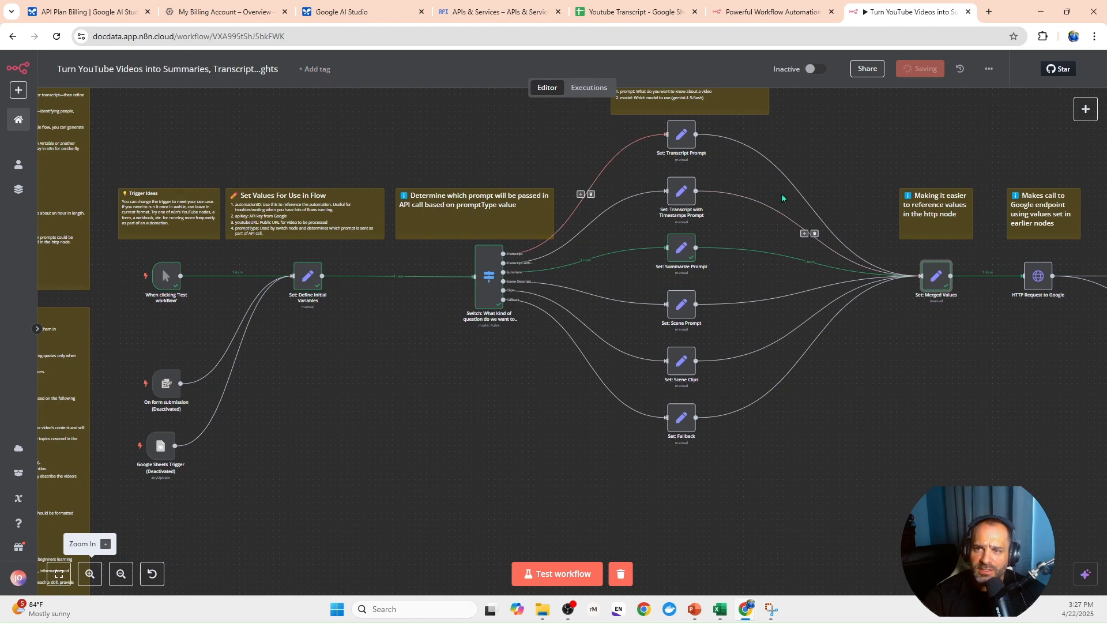
- Review the executed Summary branch and the remaining nodes from the HTTP request to Google Sheets
drag(829, 375, 530, 342)
drag(1067, 432, 761, 427)
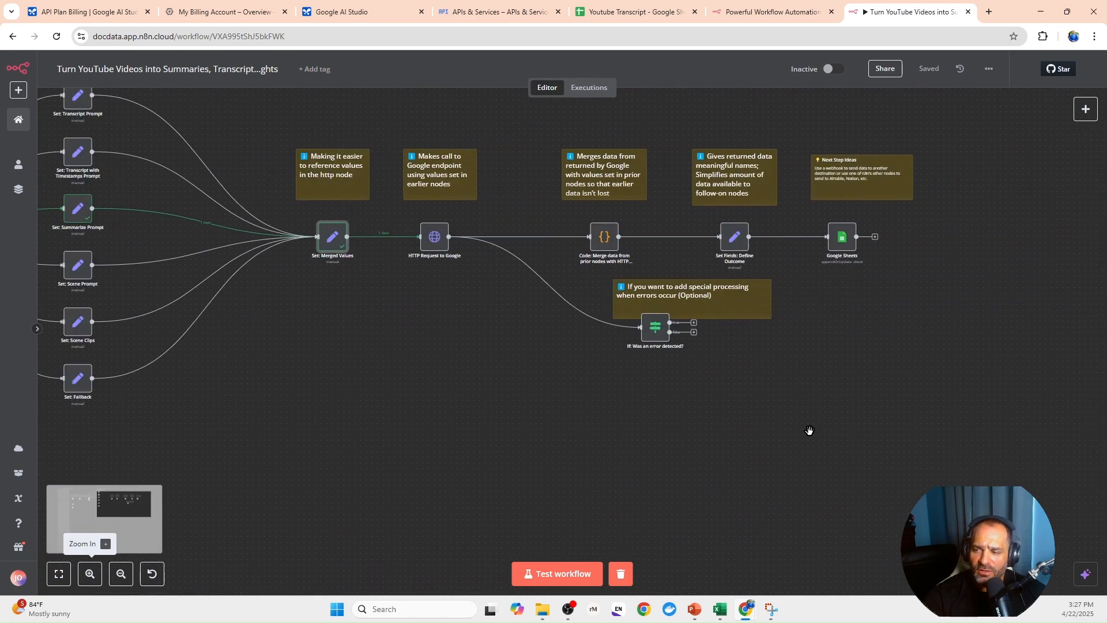
drag(855, 430, 581, 420)
drag(81, 412, 699, 435)
drag(282, 405, 591, 438)
drag(379, 439, 413, 447)
drag(575, 421, 441, 382)
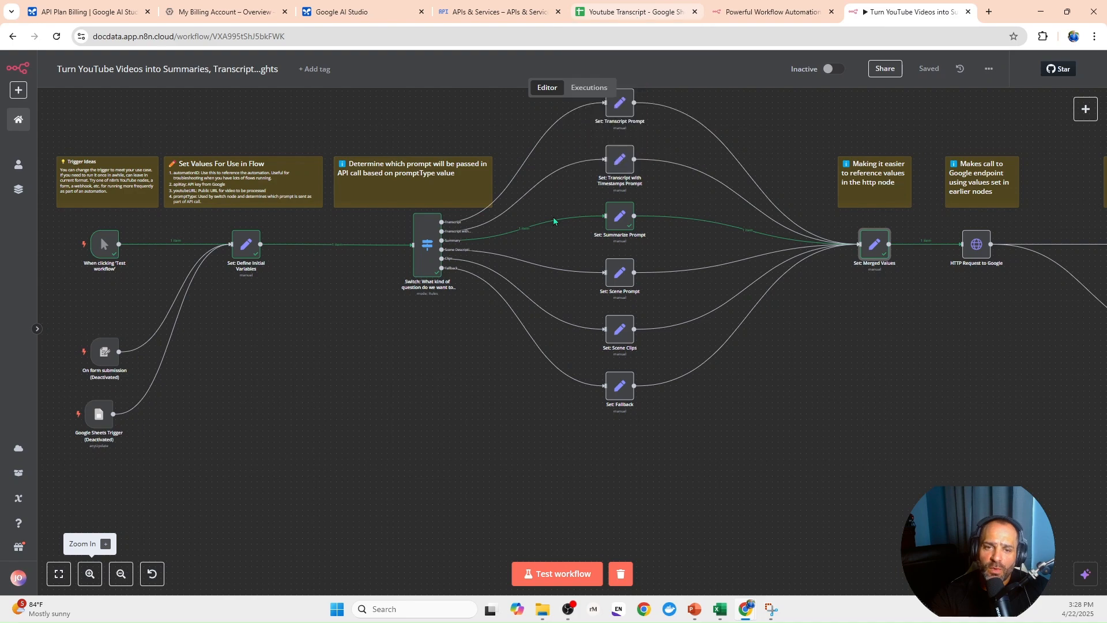
- Switch to the Youtube Transcript spreadsheet and select the Transcript column
click(634, 16)
click(98, 167)
click(105, 182)
click(105, 137)
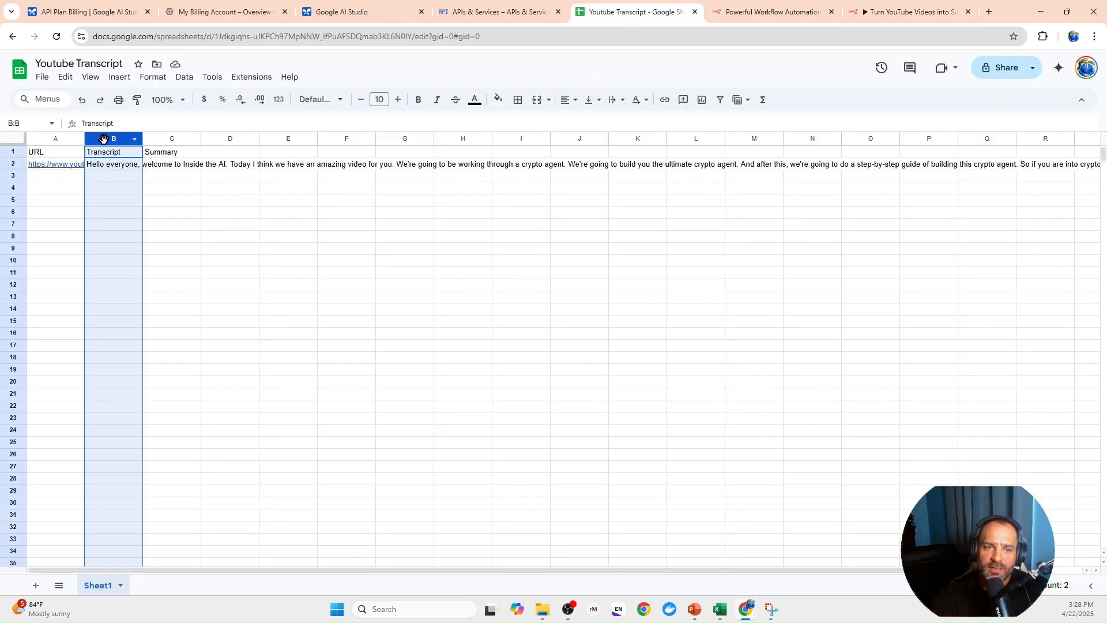